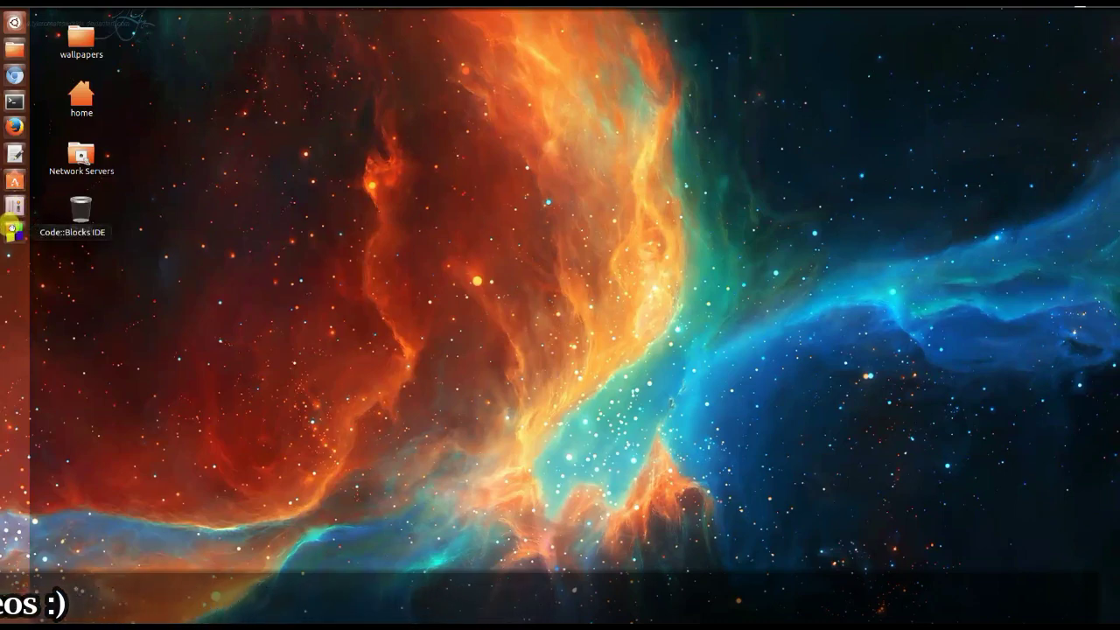
Open a terminal window and move it away from the desktop icons
click(14, 230)
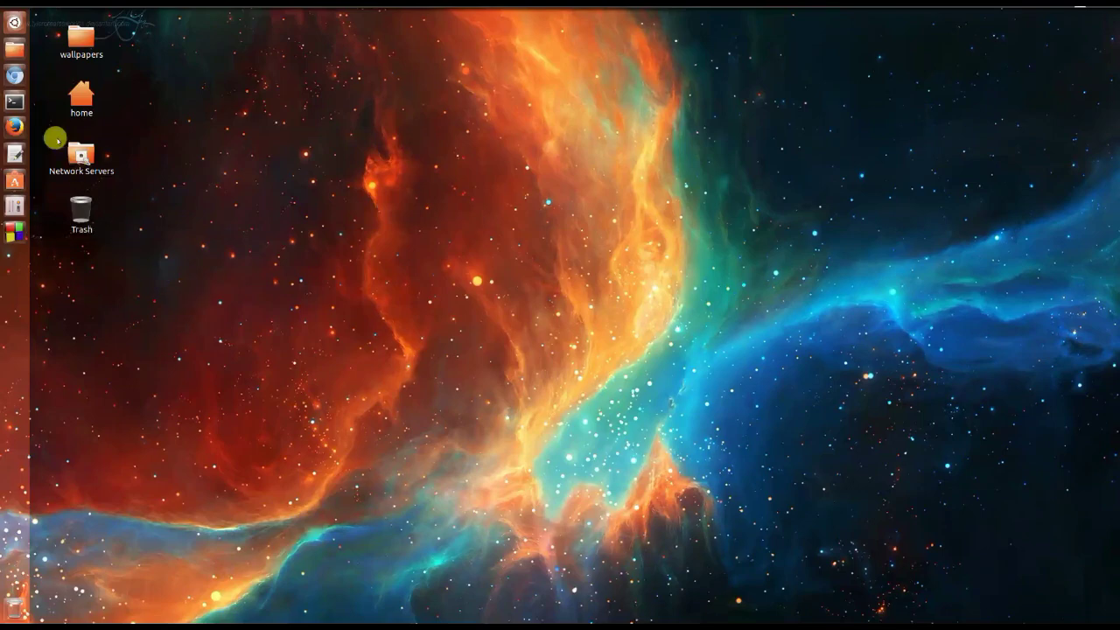
click(15, 100)
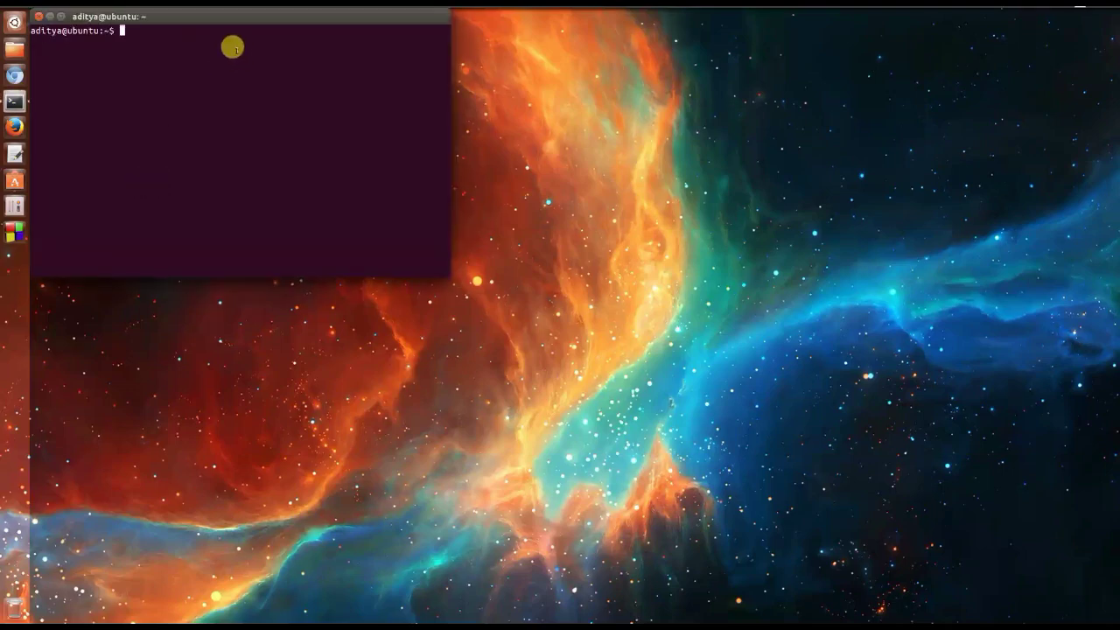
drag(191, 16, 553, 106)
drag(628, 149, 694, 172)
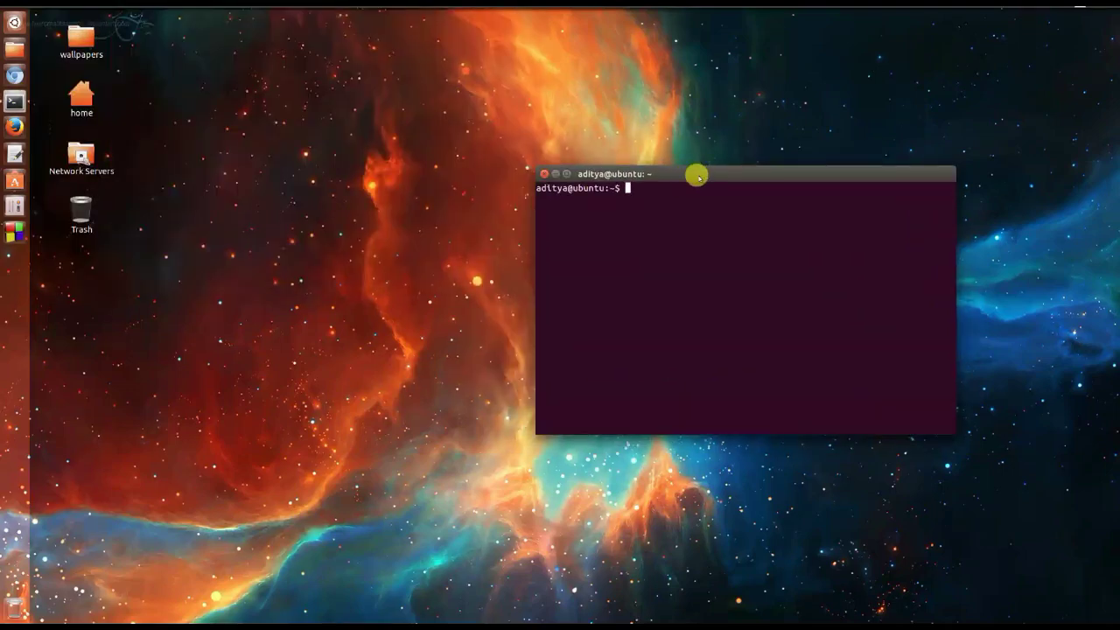
right_click(606, 175)
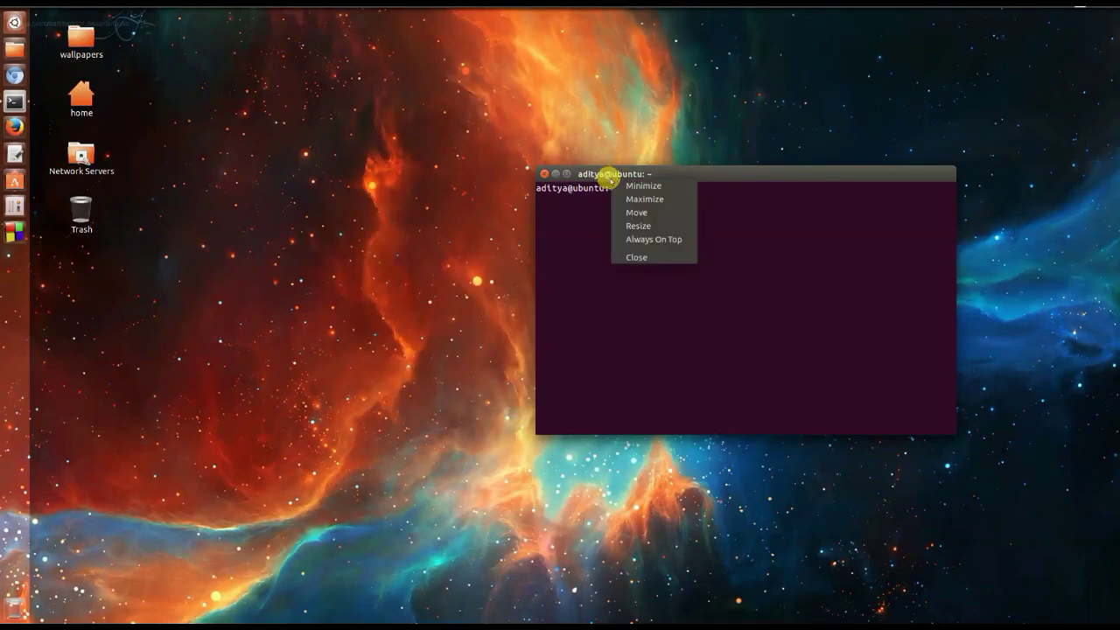
click(710, 167)
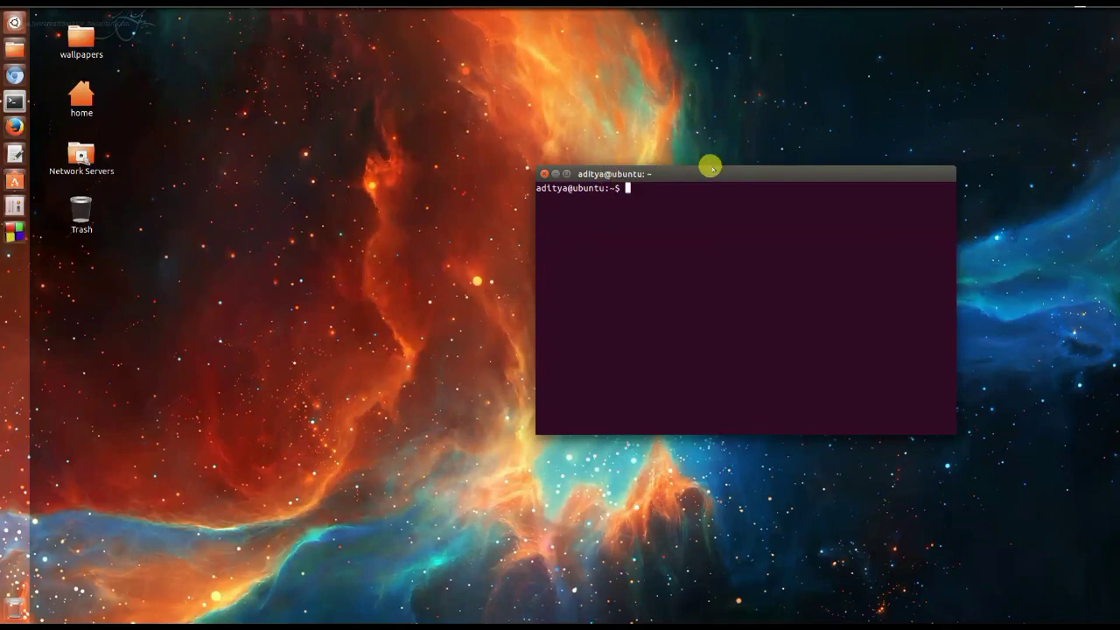
Open the terminal's profile preferences and toggle the system fixed width font off and back on
click(47, 4)
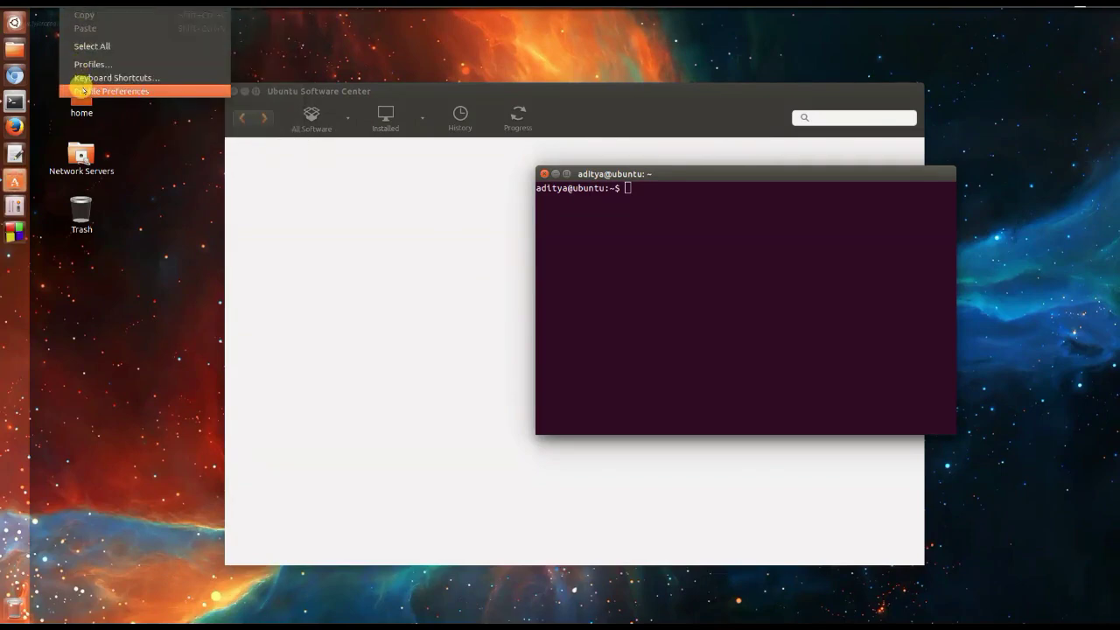
click(80, 91)
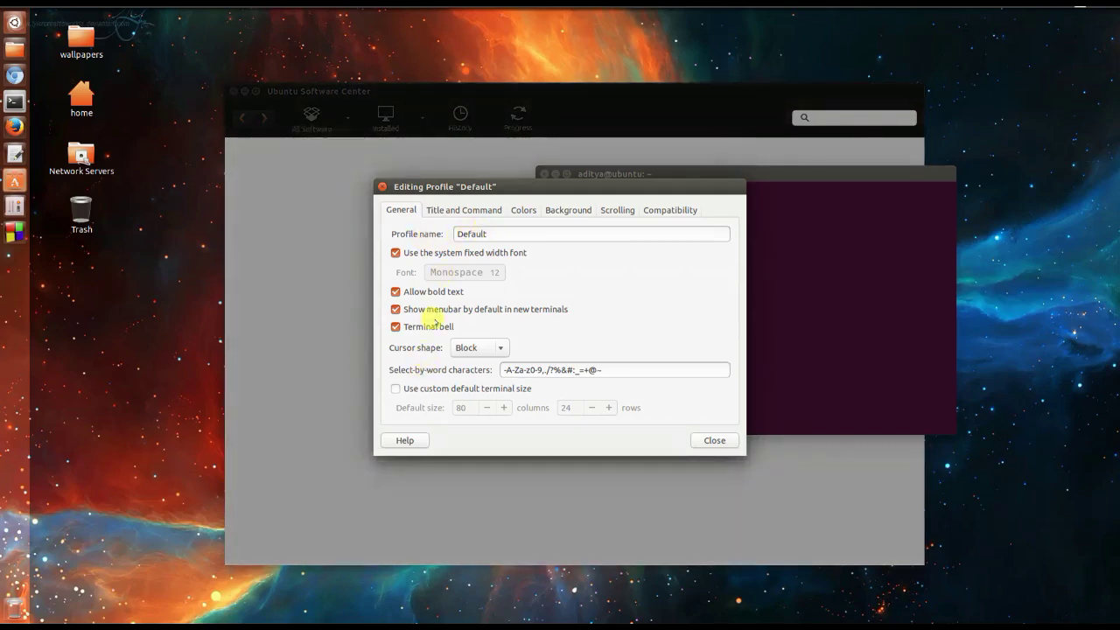
click(504, 255)
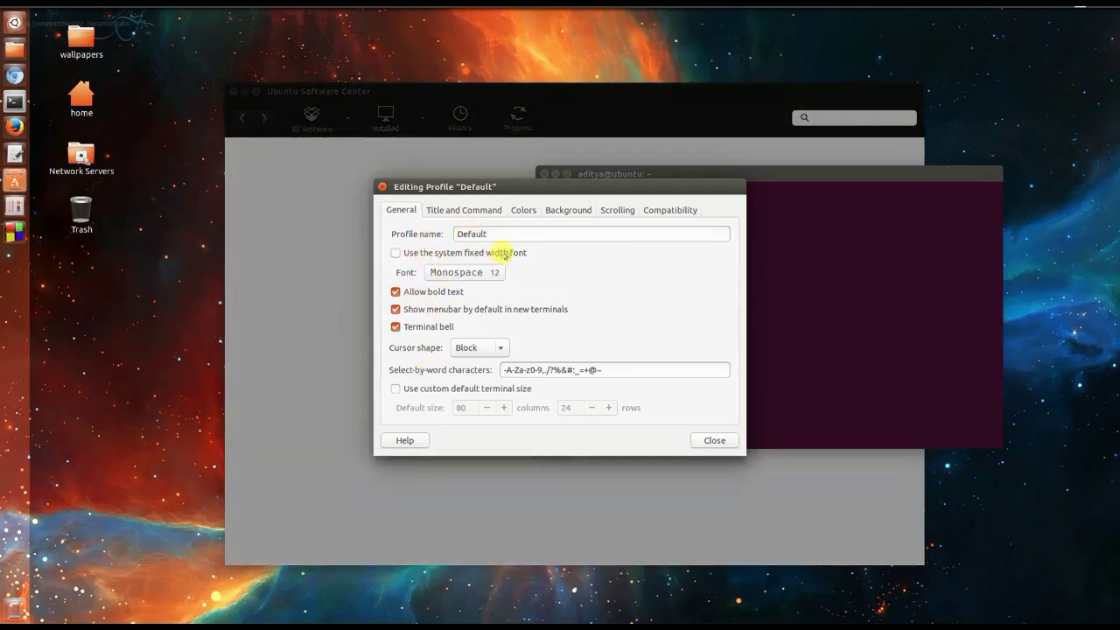
click(504, 255)
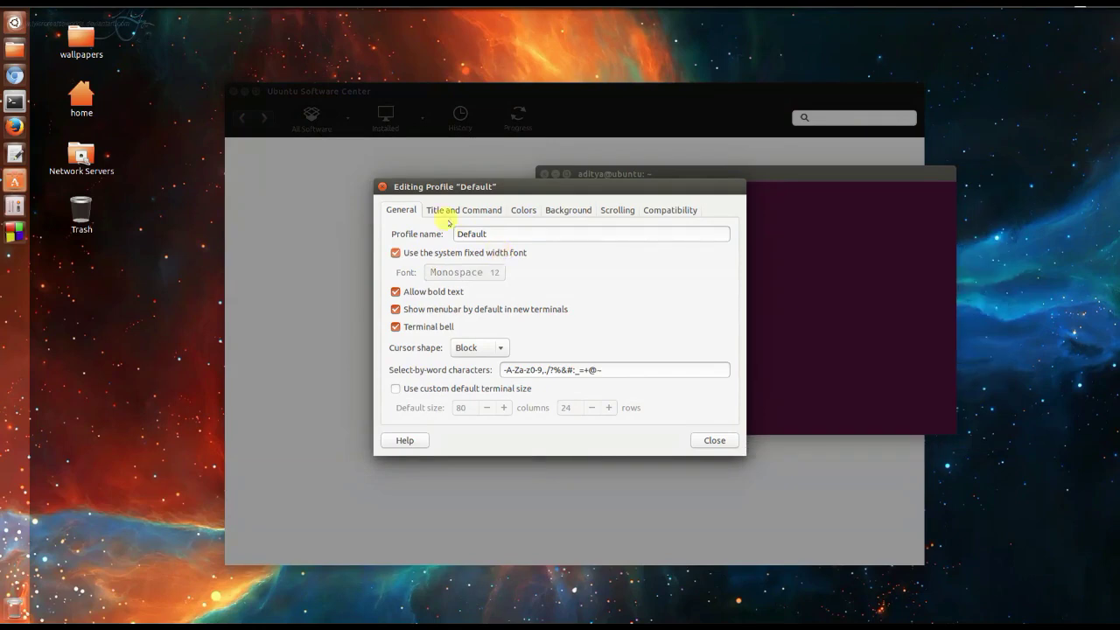
Set the Default profile to a transparent background, comparing it with the background image option
click(523, 210)
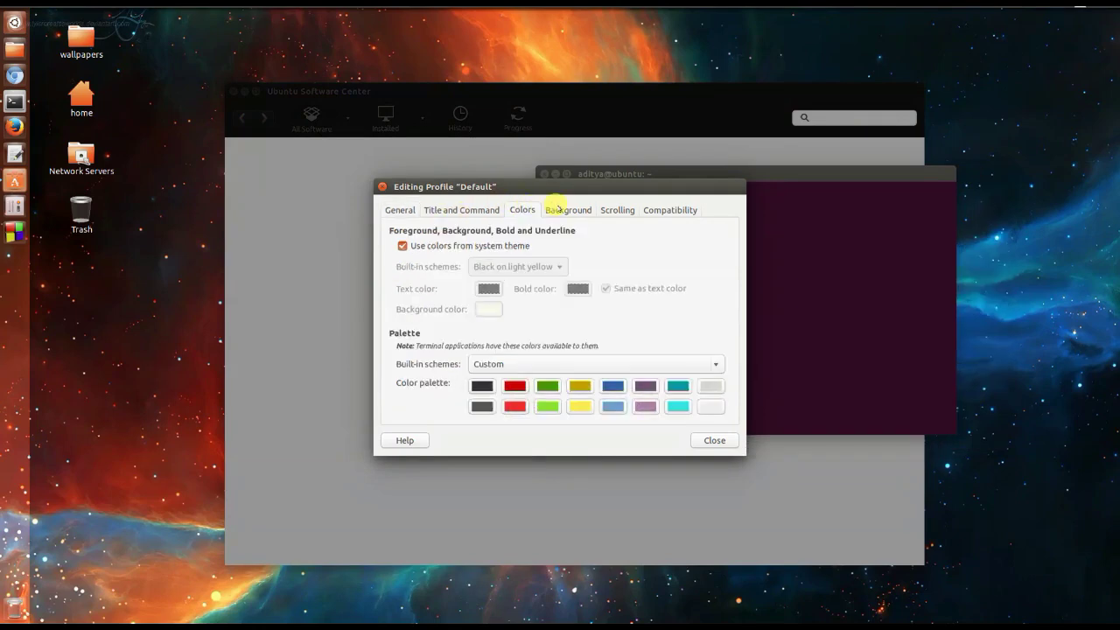
click(557, 208)
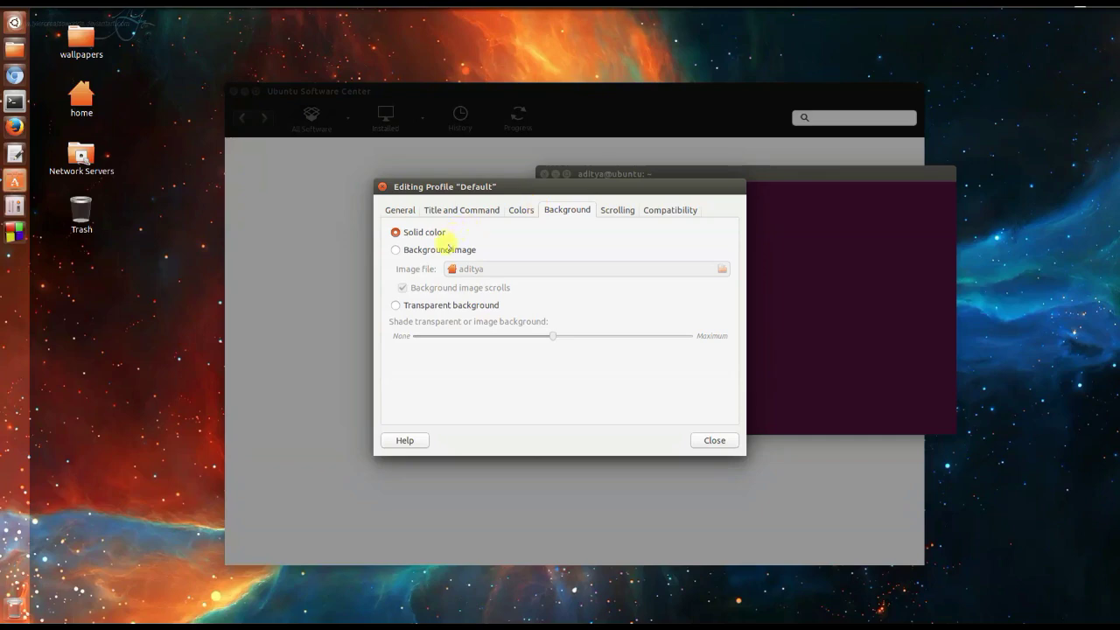
click(444, 249)
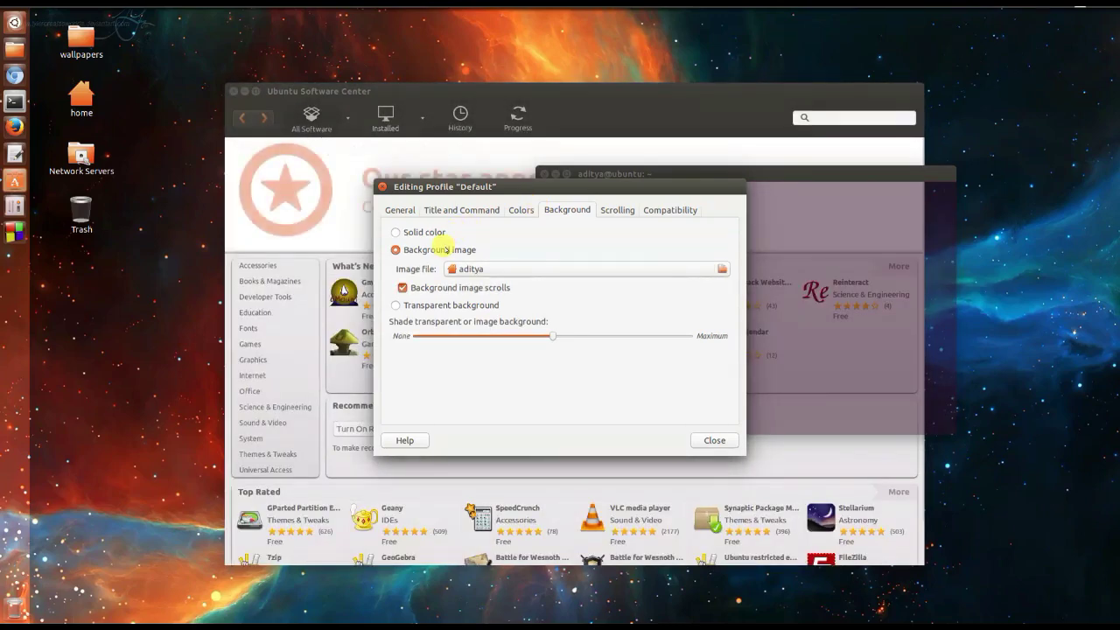
key(XF86MonBrightnessUp)
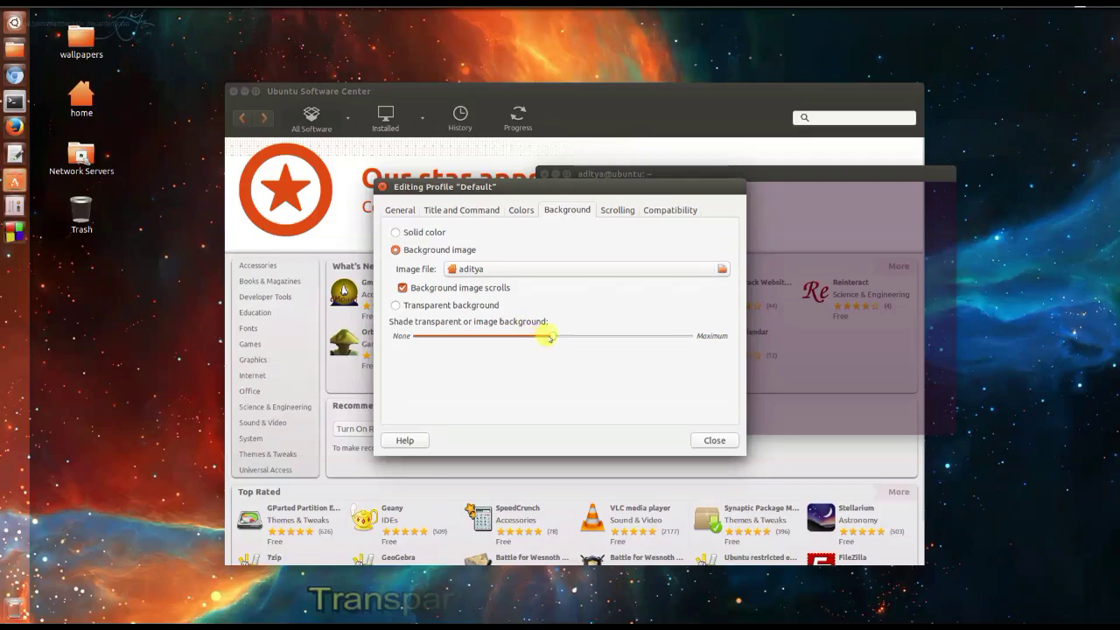
click(458, 306)
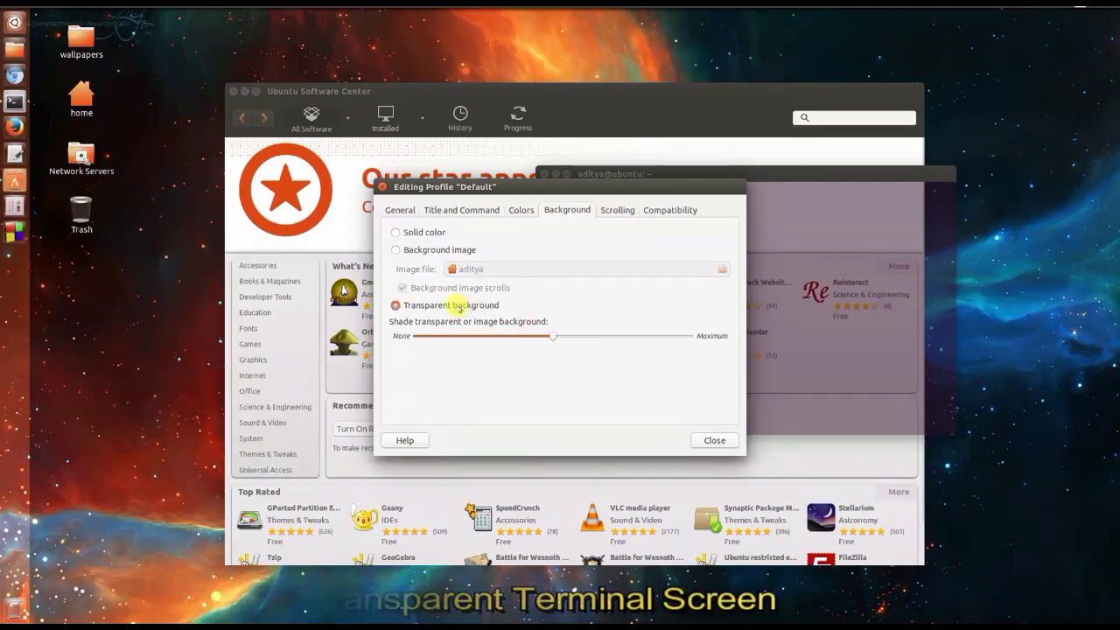
click(420, 250)
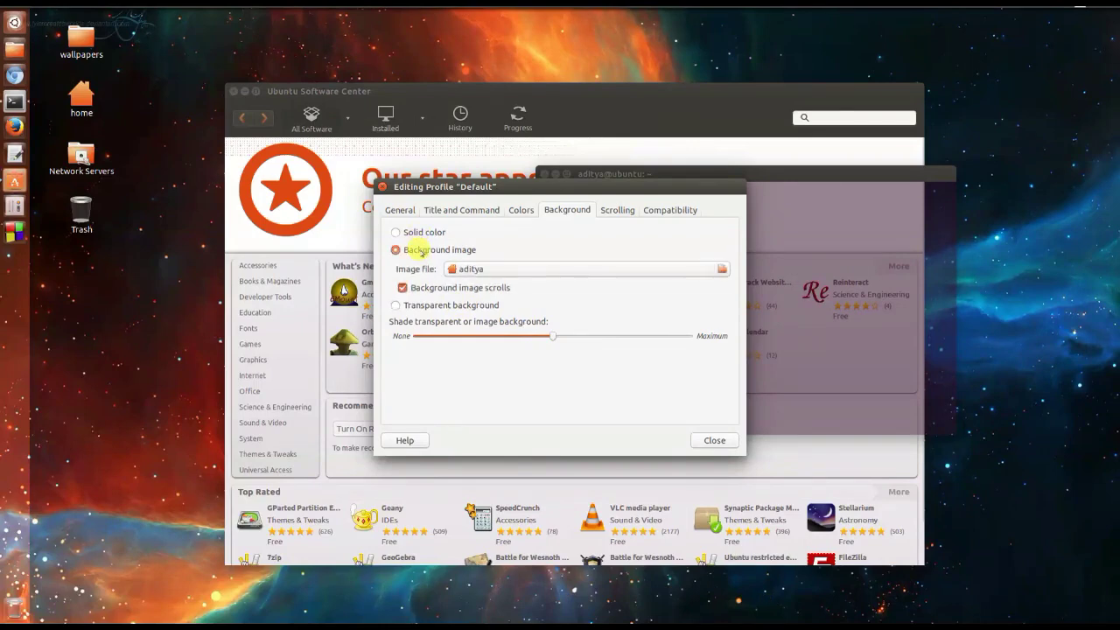
click(451, 305)
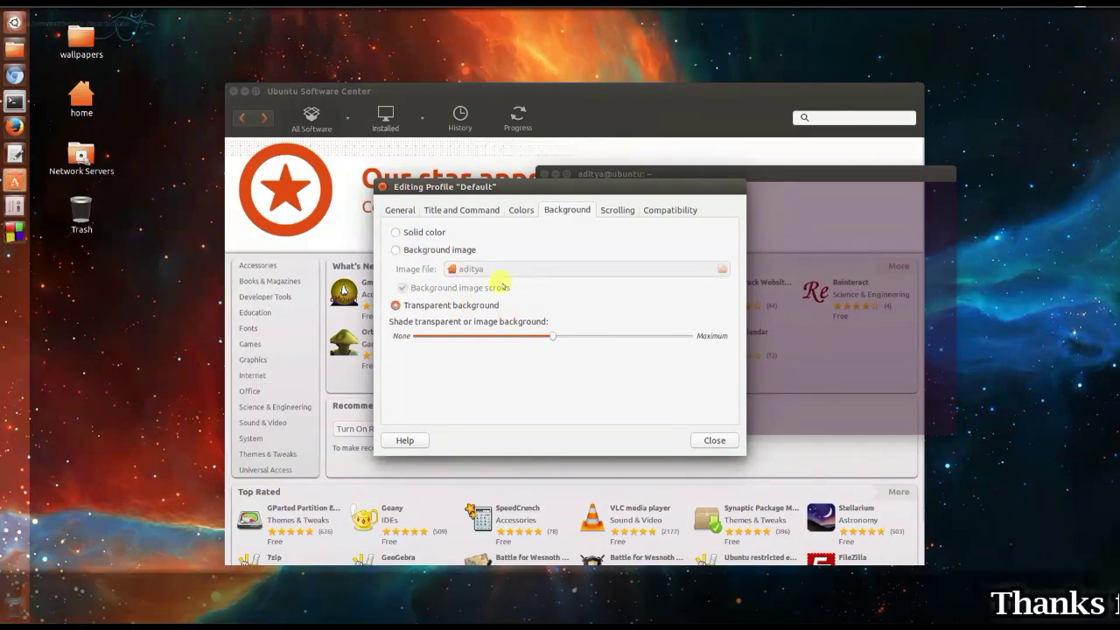
Try the Tango palette, set the profile's built-in palette scheme to Linux console, and close the preferences
click(519, 210)
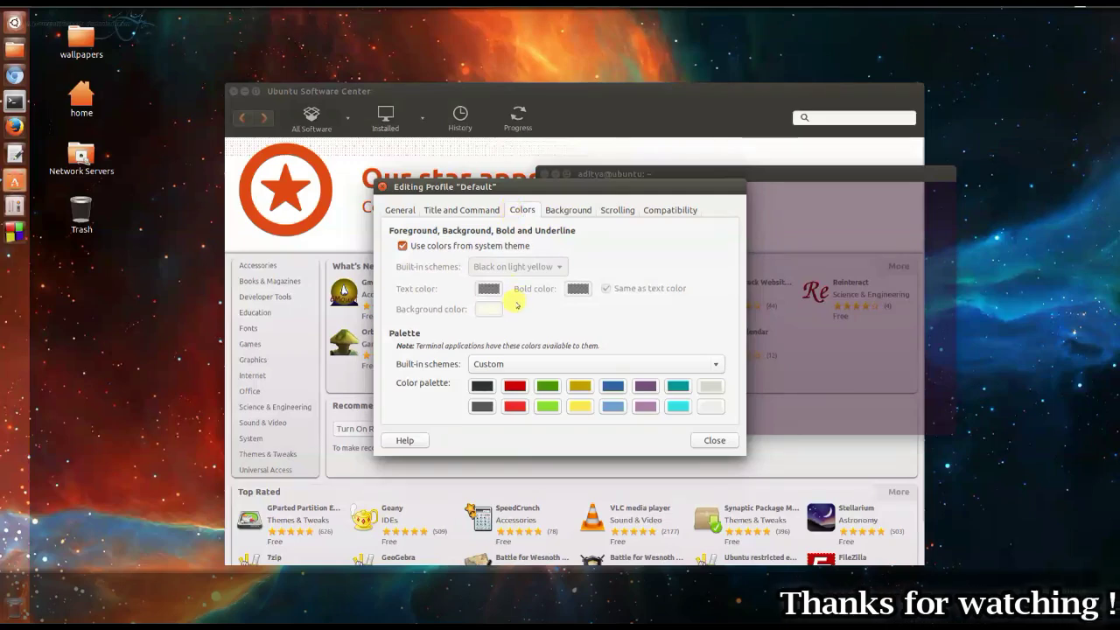
click(510, 364)
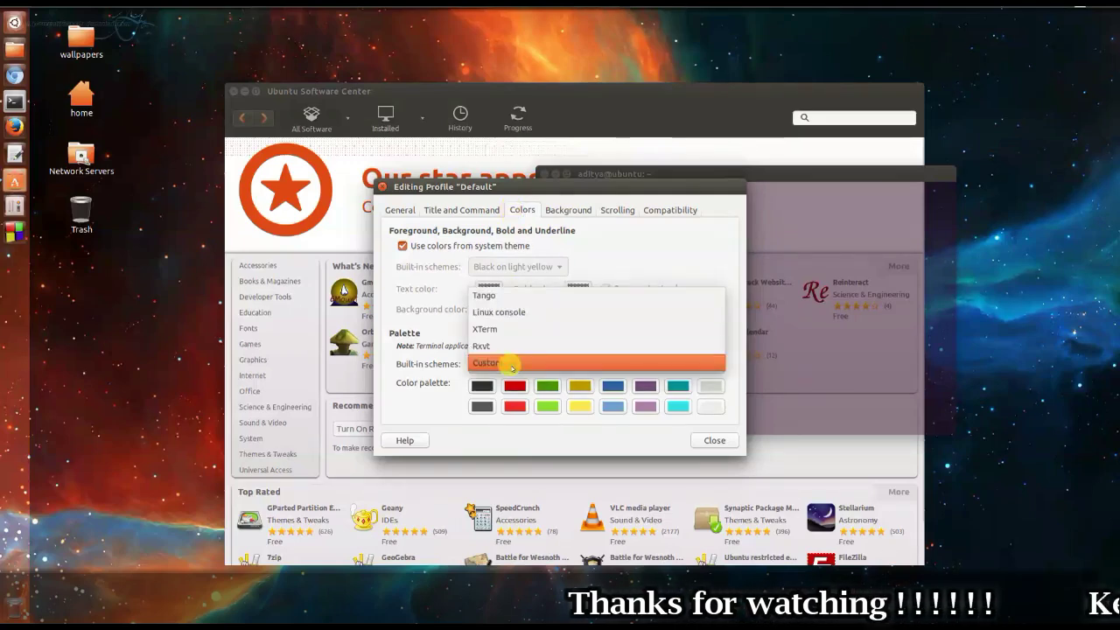
click(500, 295)
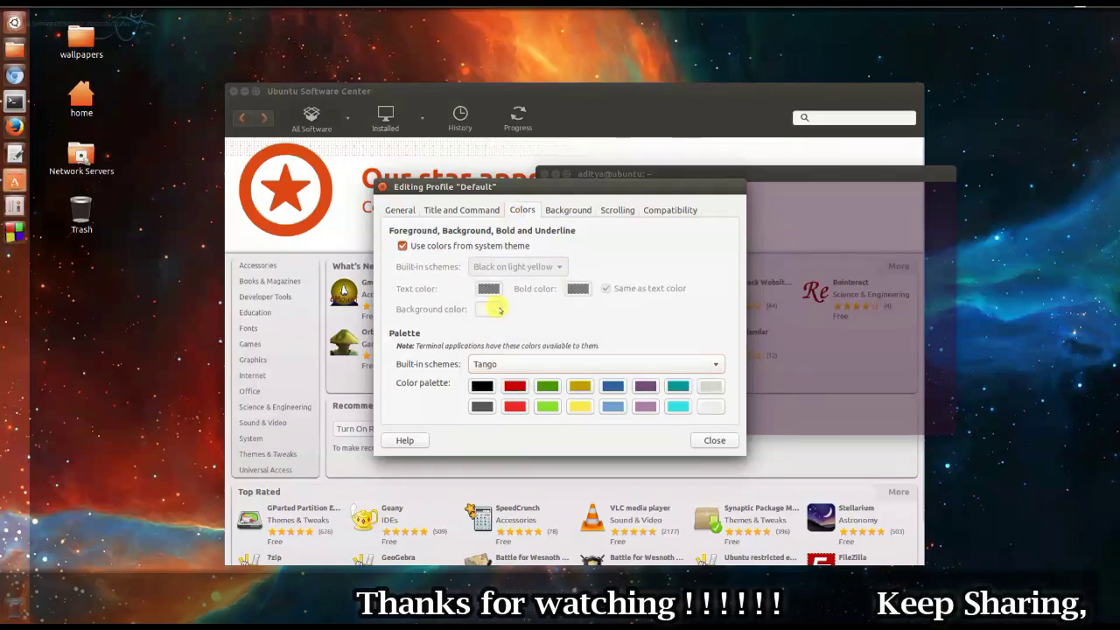
click(499, 363)
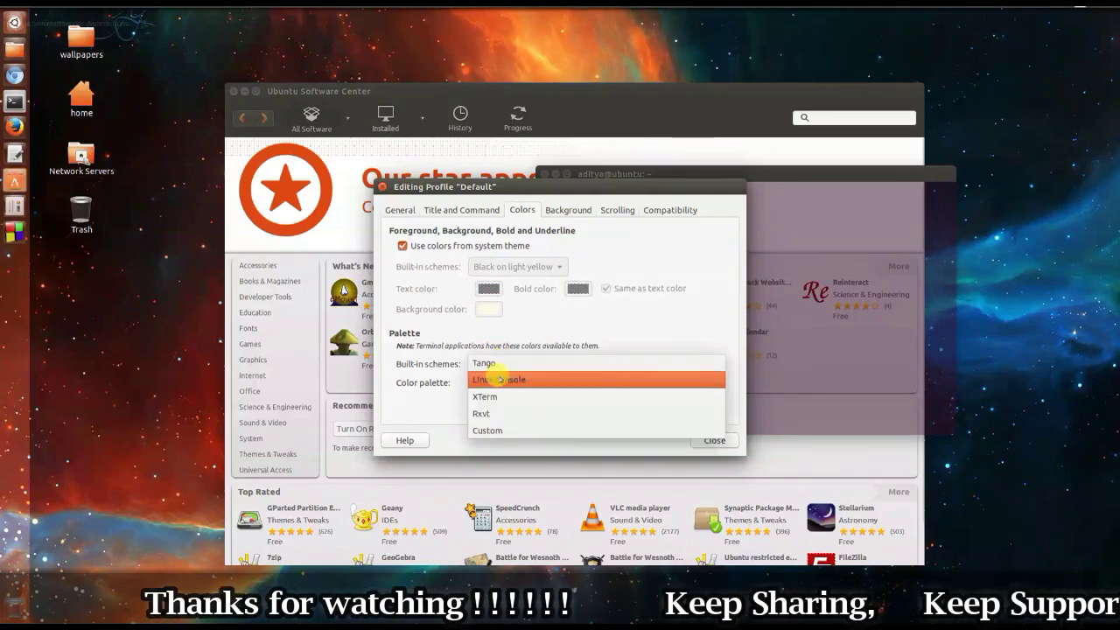
click(500, 379)
click(708, 440)
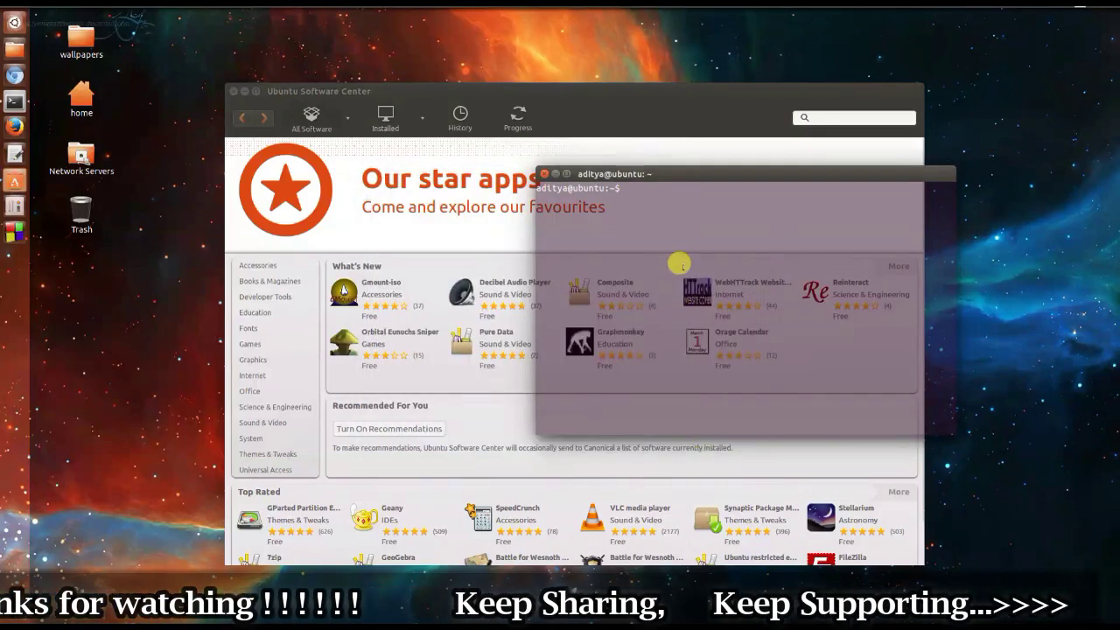
Move the terminal and the Ubuntu Software Center windows apart on the desktop
drag(665, 169, 786, 211)
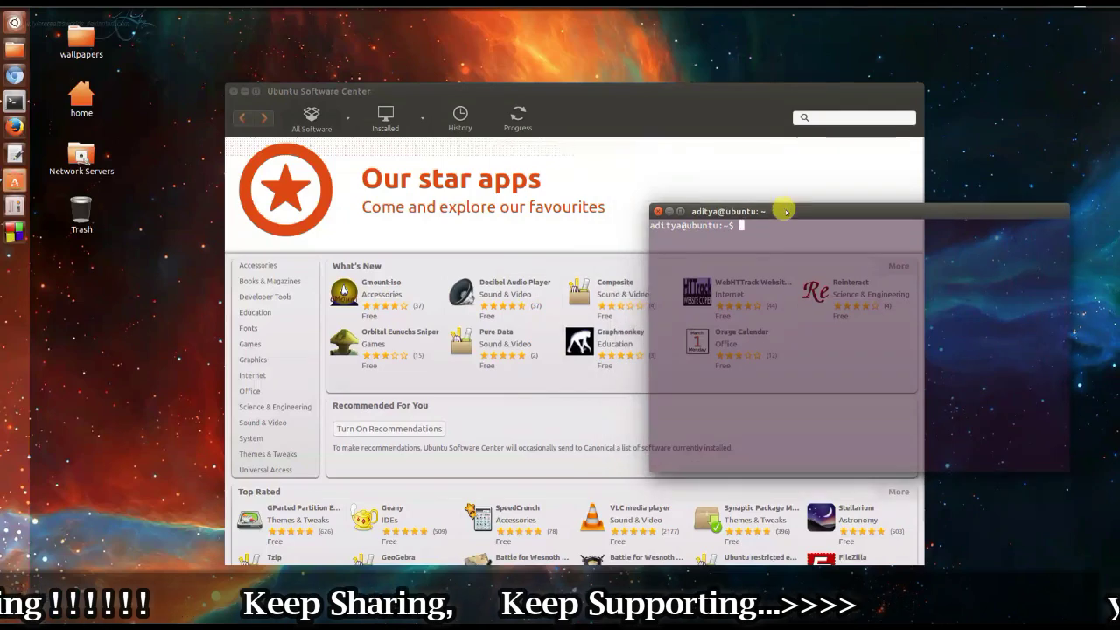
drag(674, 87, 528, 78)
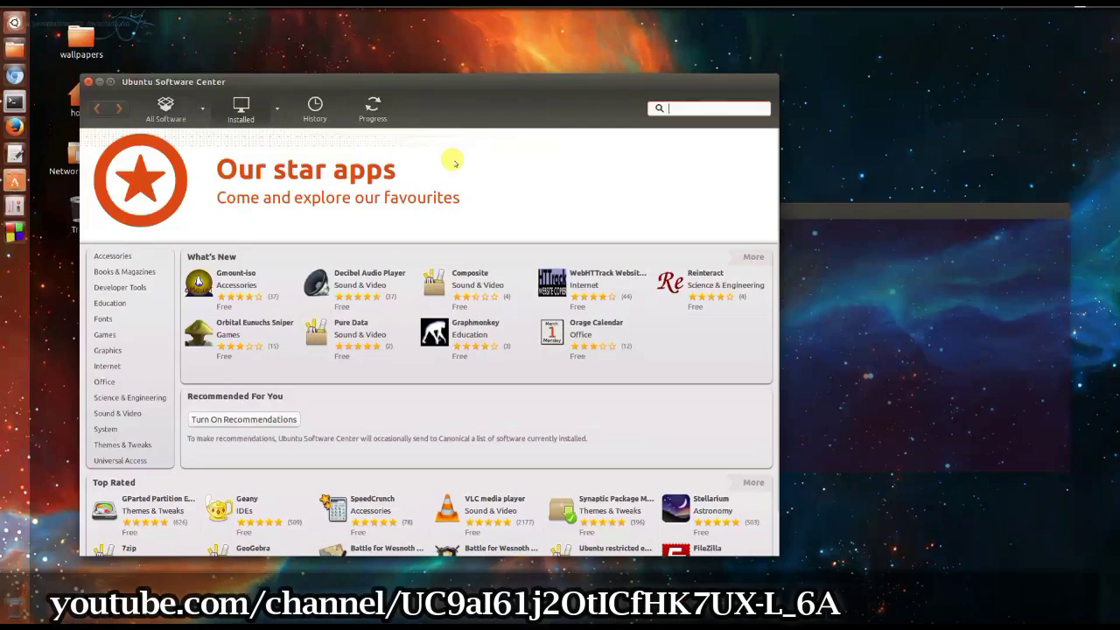
Remove Code::Blocks IDE from the installed Developer Tools in Ubuntu Software Center, authenticating with the account password
click(260, 111)
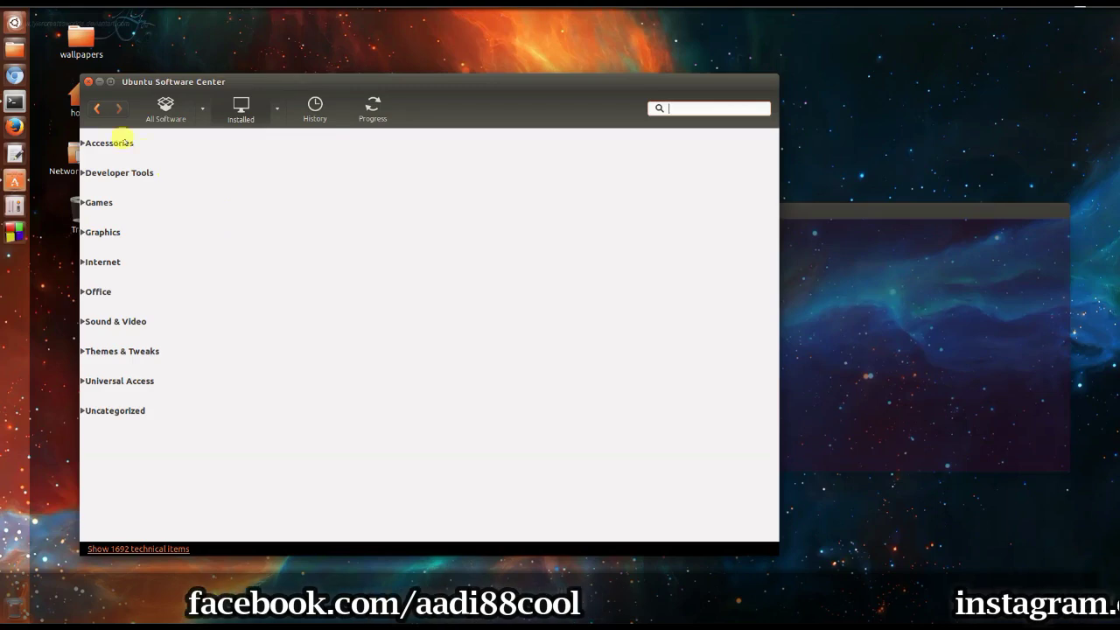
click(682, 106)
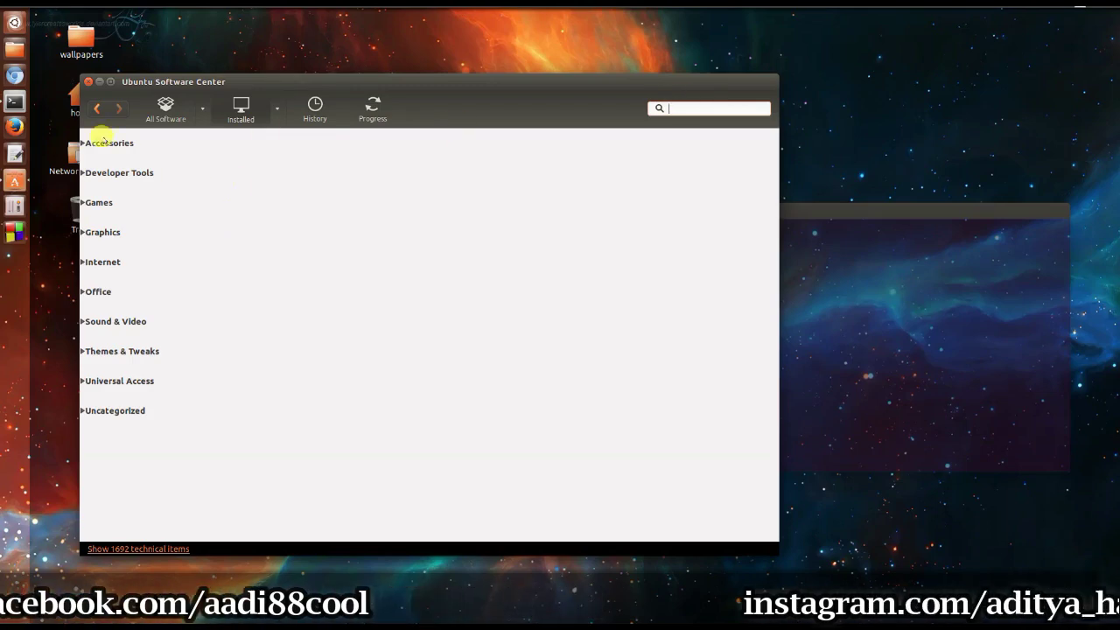
click(98, 173)
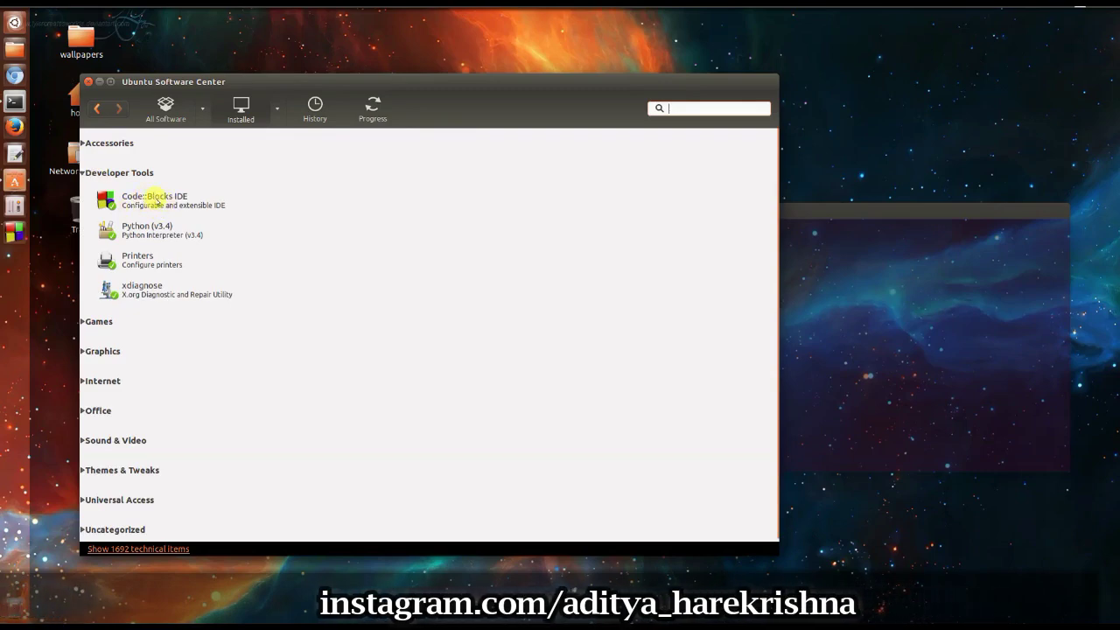
click(154, 199)
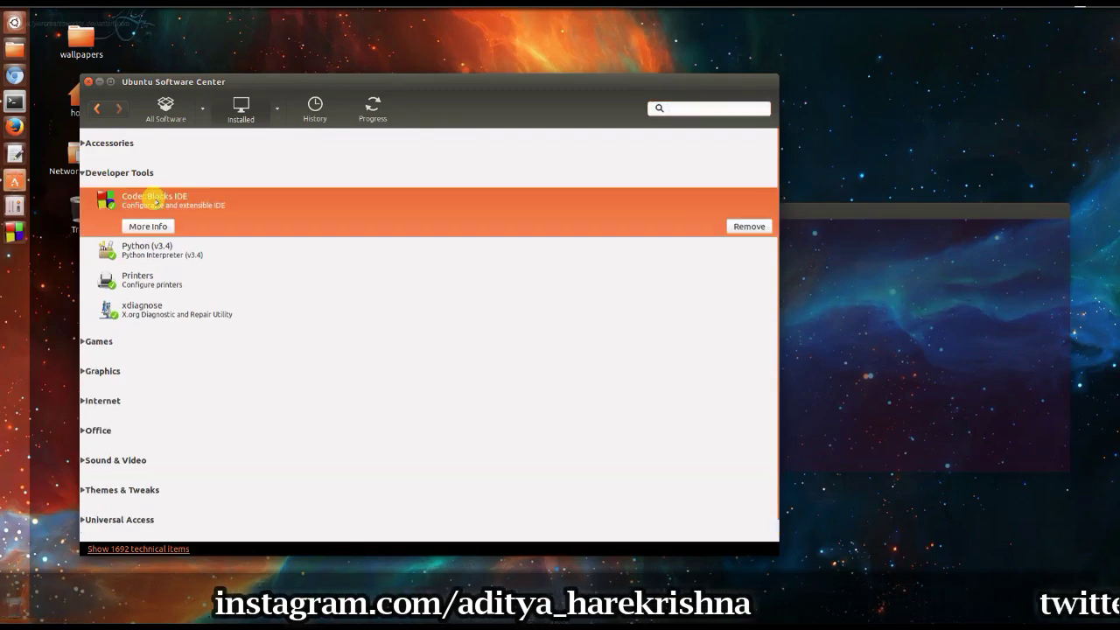
click(740, 226)
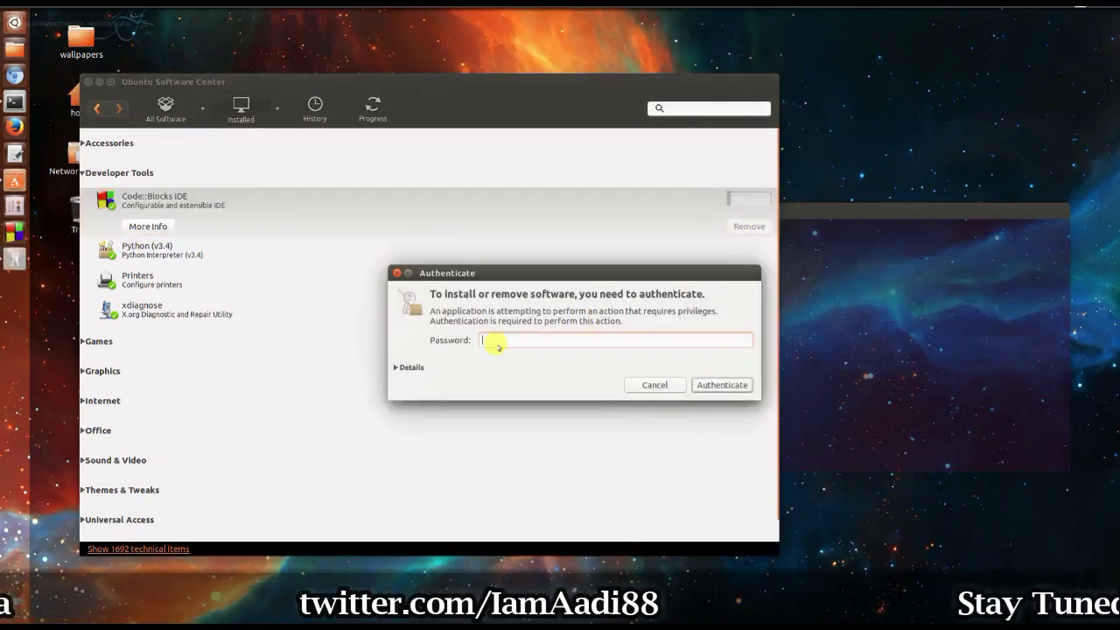
text(*****)
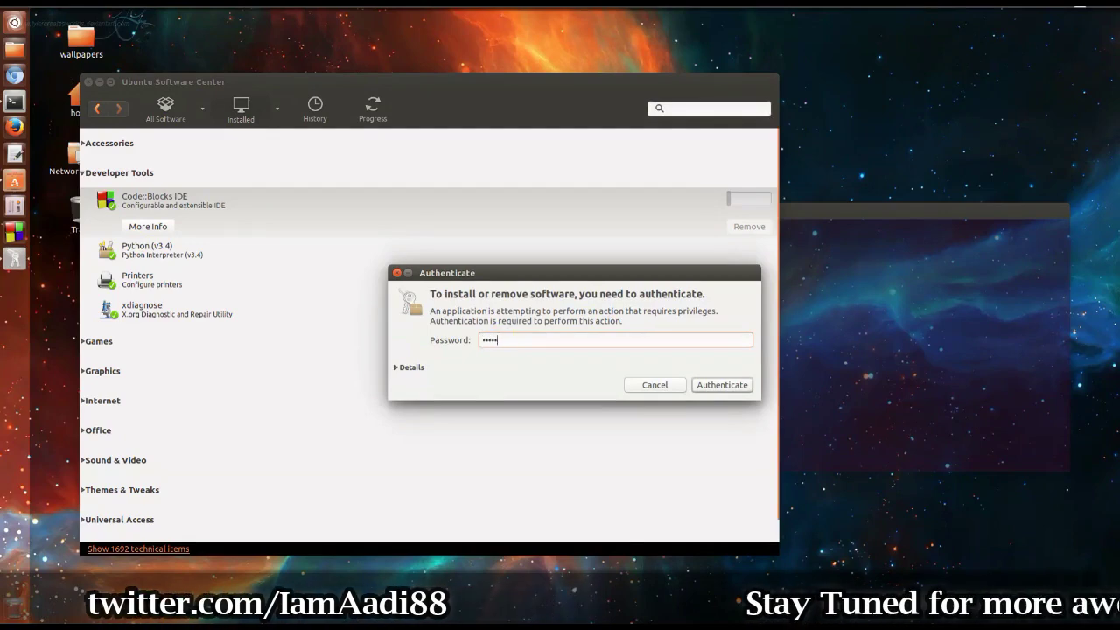
key(Return)
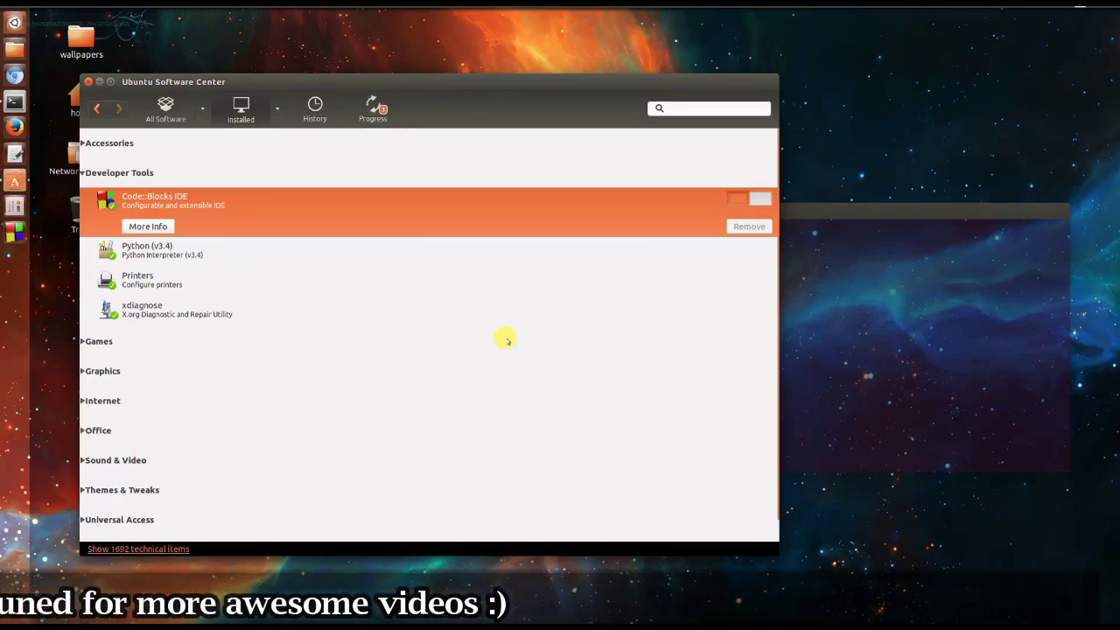
Switch to the terminal and write the command sudo apt-get install codeblocks without running it
click(879, 284)
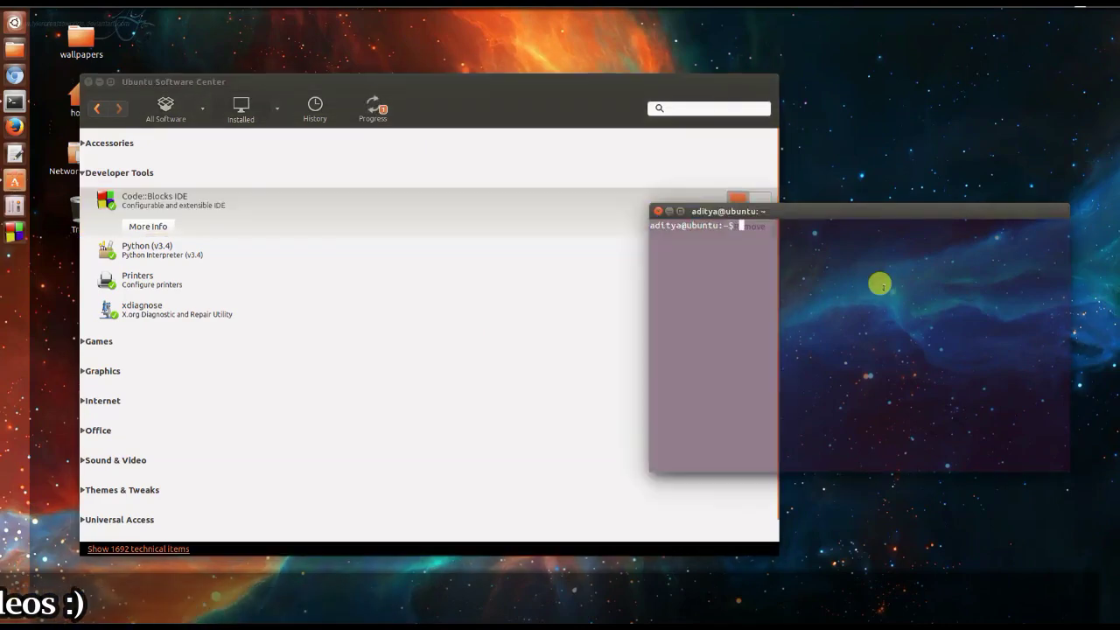
text(sudo ap)
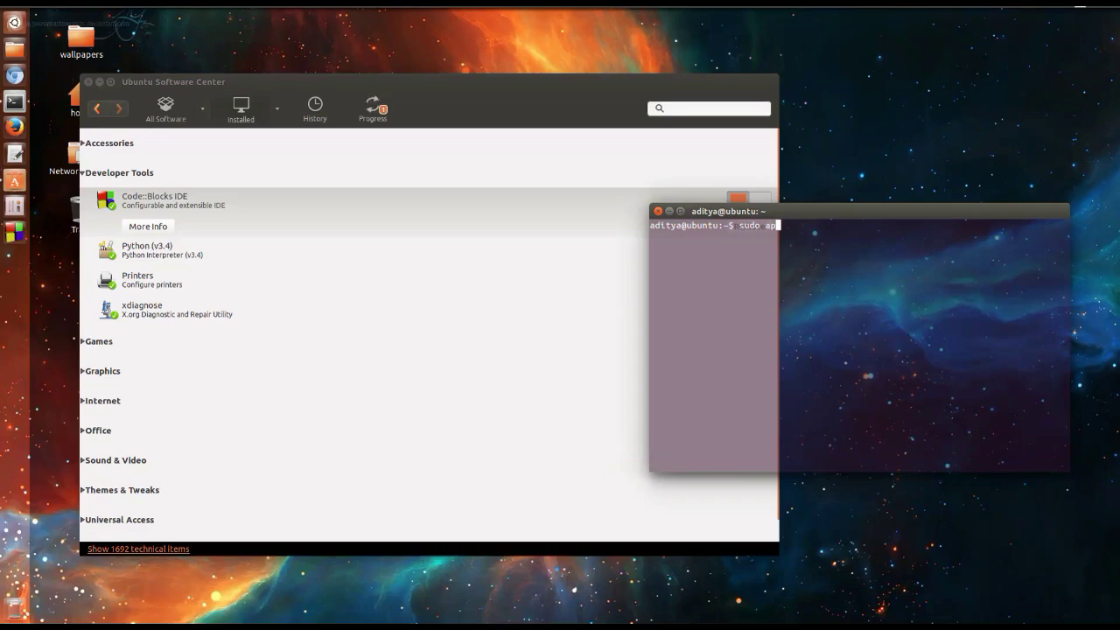
text(t)
text(-get install)
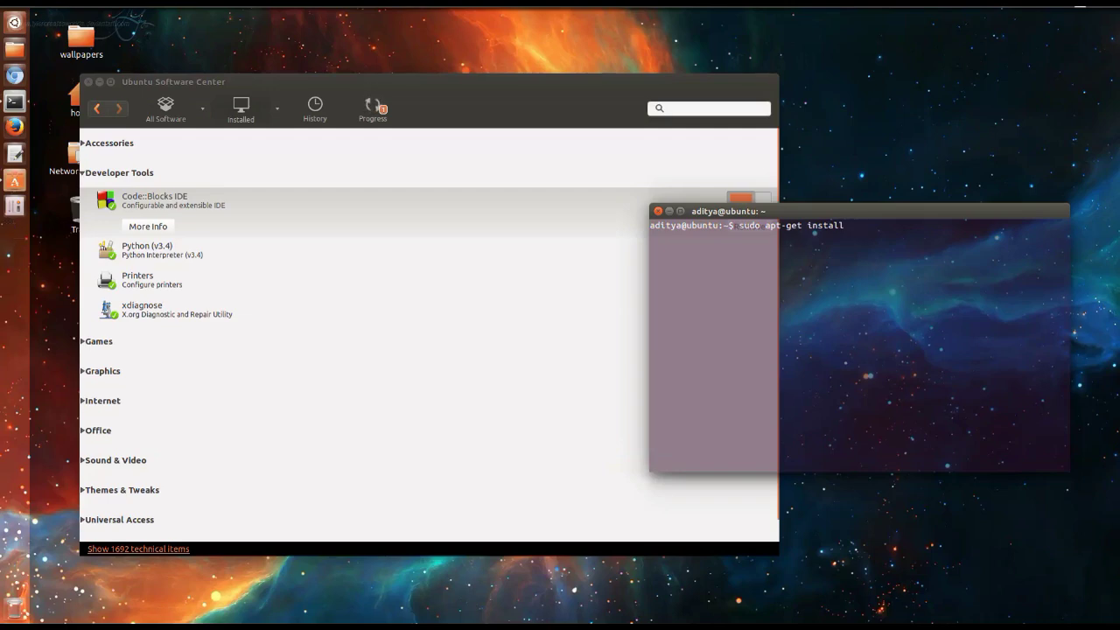
text(codeblocks)
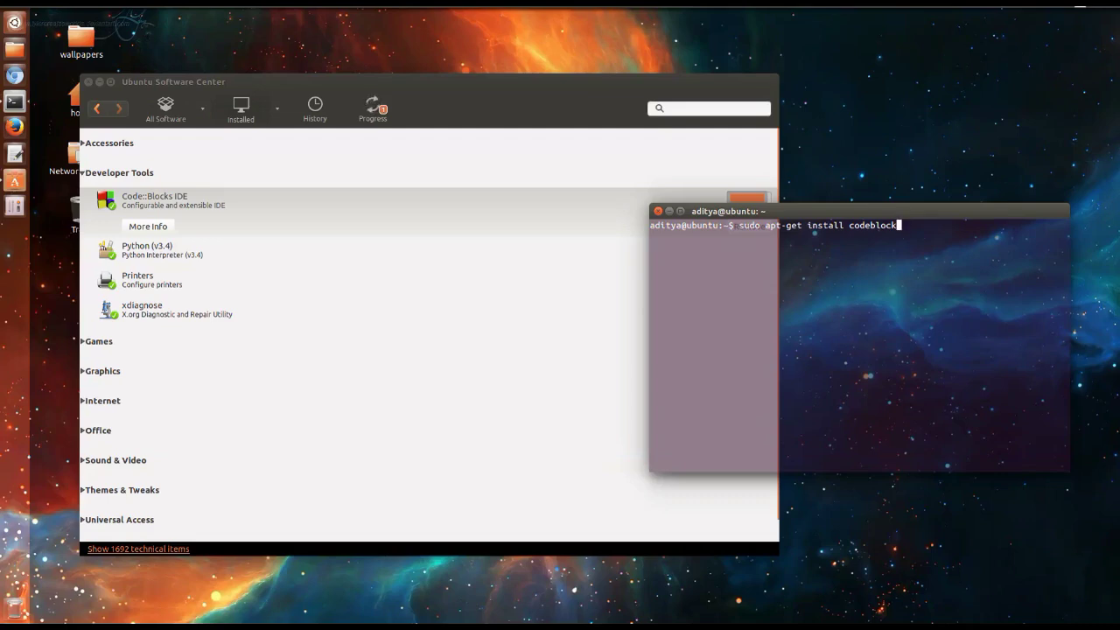
Replace install codeblocks with remove in the apt-get command, without running it
key(BackSpace)
key(BackSpace)
key(BackSpace)
key(BackSpace)
key(BackSpace)
key(BackSpace)
key(BackSpace)
key(BackSpace)
key(BackSpace)
key(BackSpace)
key(BackSpace)
key(BackSpace)
key(BackSpace)
key(BackSpace)
key(BackSpace)
key(BackSpace)
key(BackSpace)
text(remov)
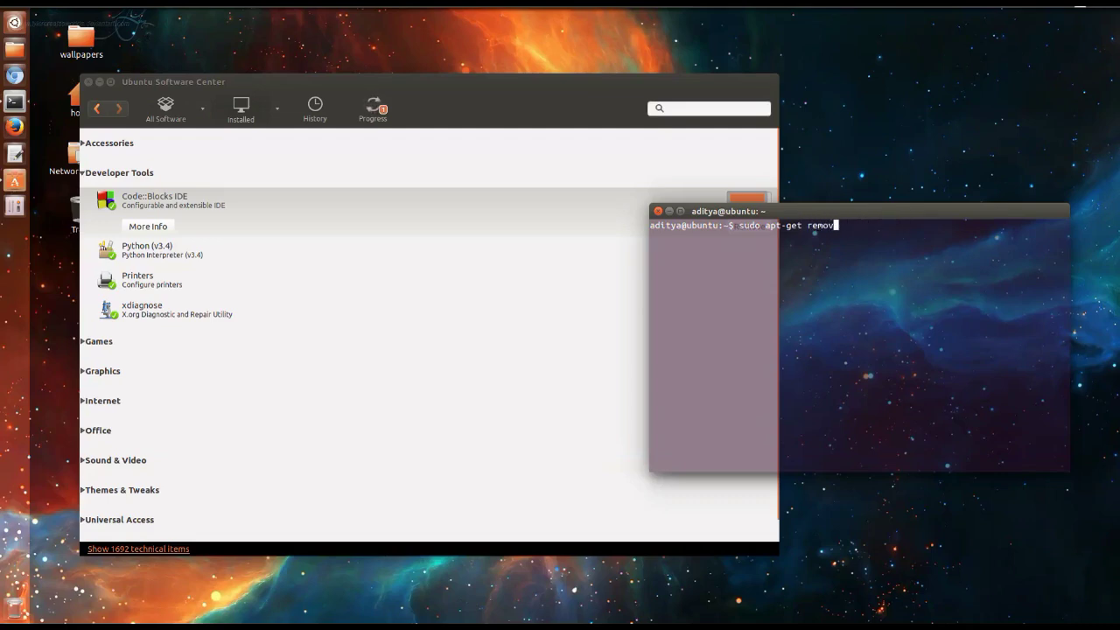
text(e)
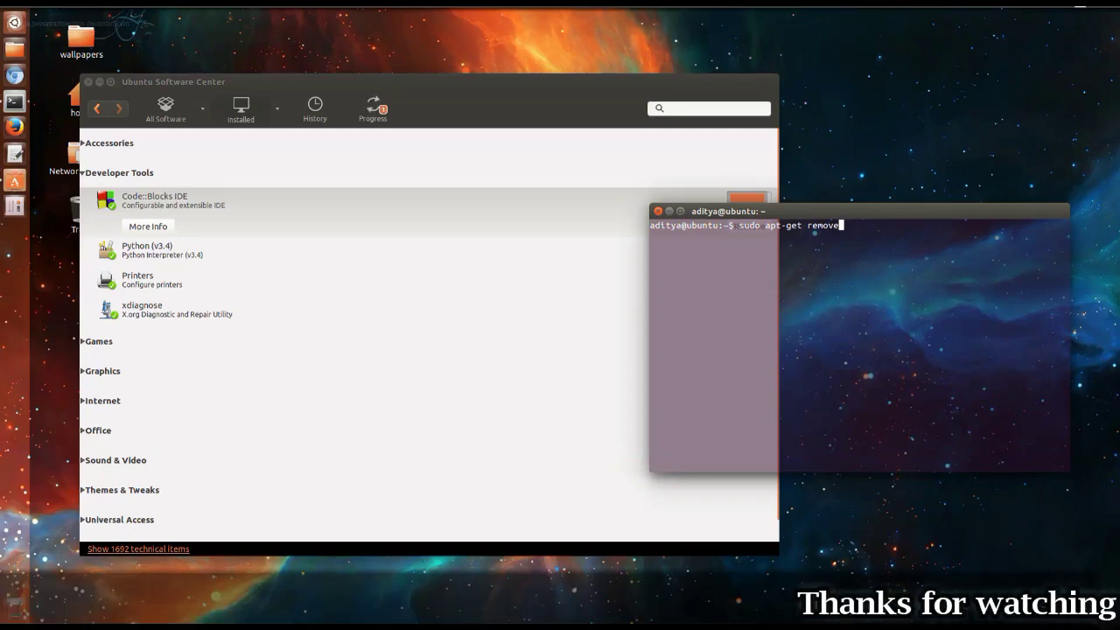
Change the command to sudo apt-get autoremove and run it, authenticating with the account password
key(BackSpace)
key(BackSpace)
key(BackSpace)
key(BackSpace)
key(BackSpace)
key(BackSpace)
text(auto)
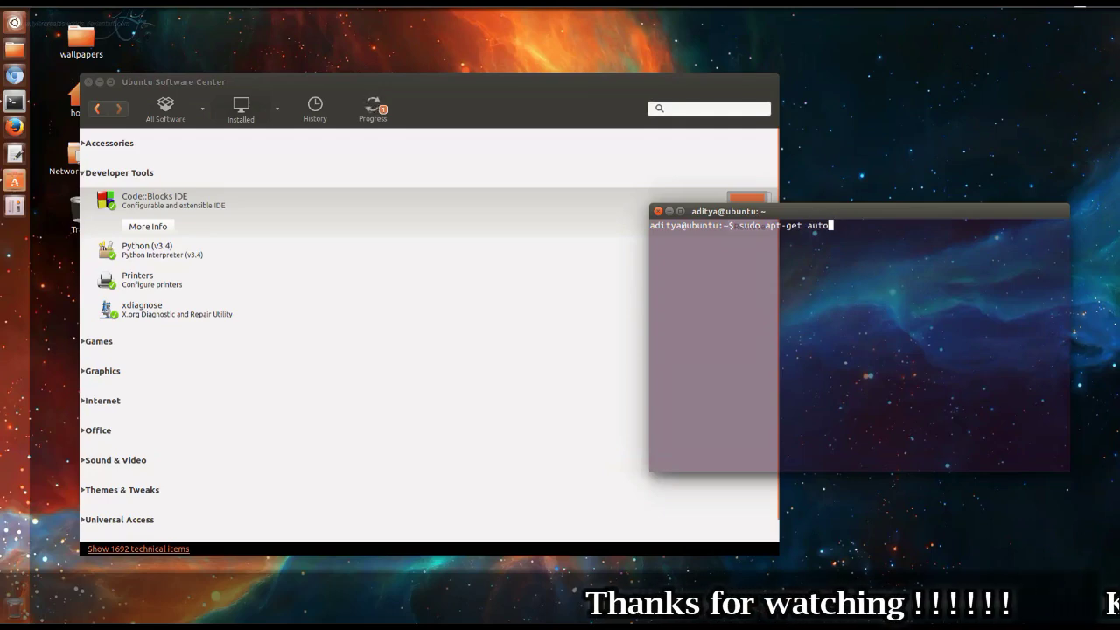
text(remove)
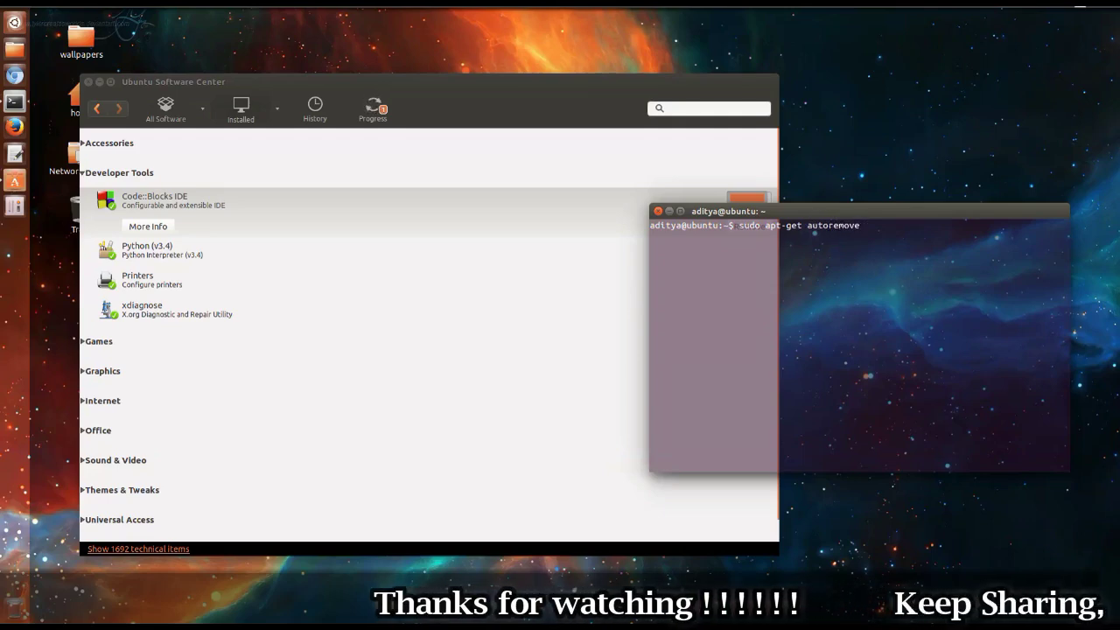
key(Return)
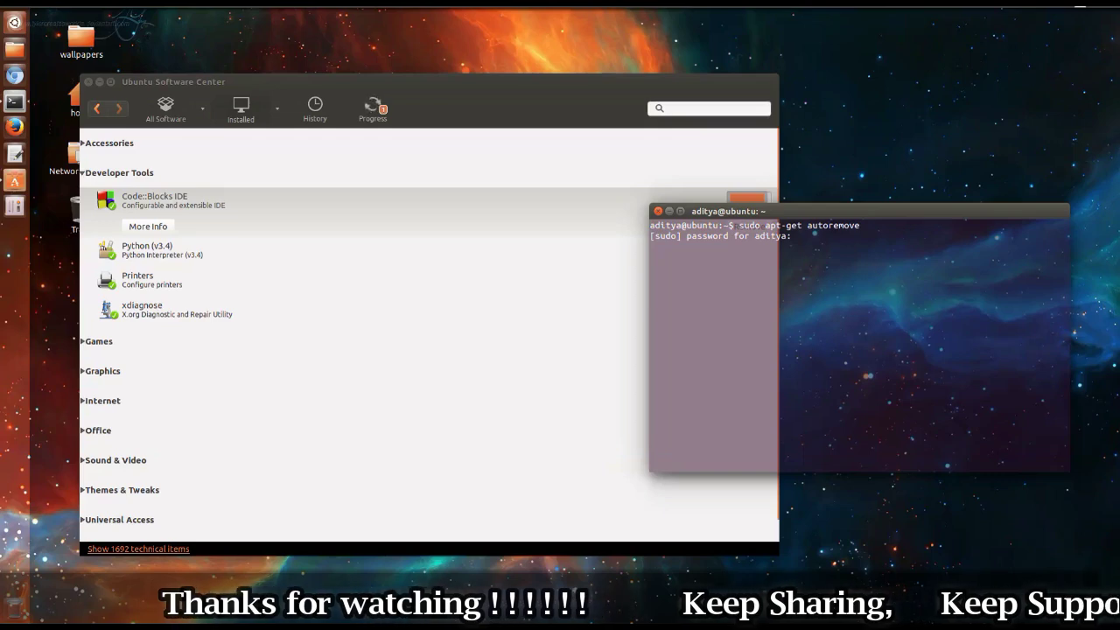
key(Return)
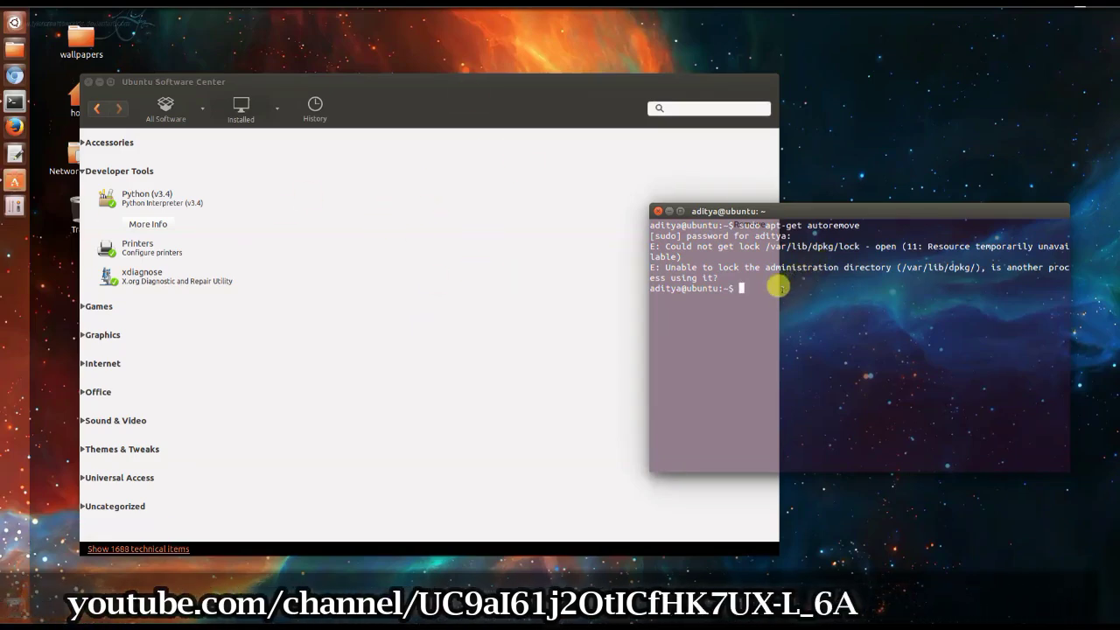
Run sudo apt-get autoremove again and clear the terminal
key(Up)
key(Return)
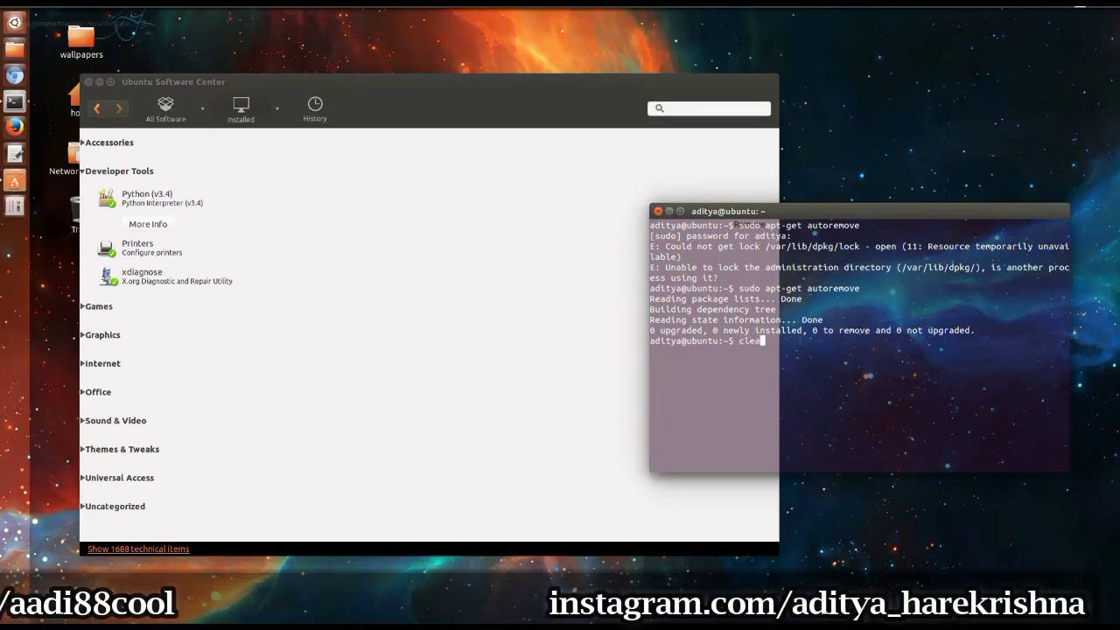
text(r)
key(Return)
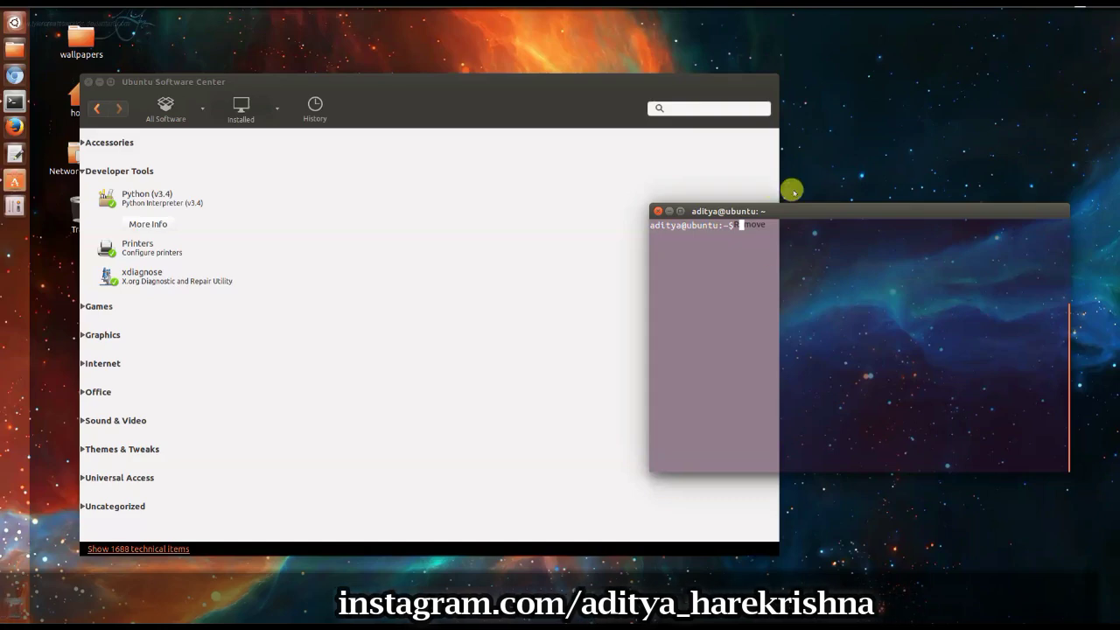
Move the terminal over the Ubuntu Software Center window and run sudo apt-get install codeblocks
drag(812, 213, 485, 250)
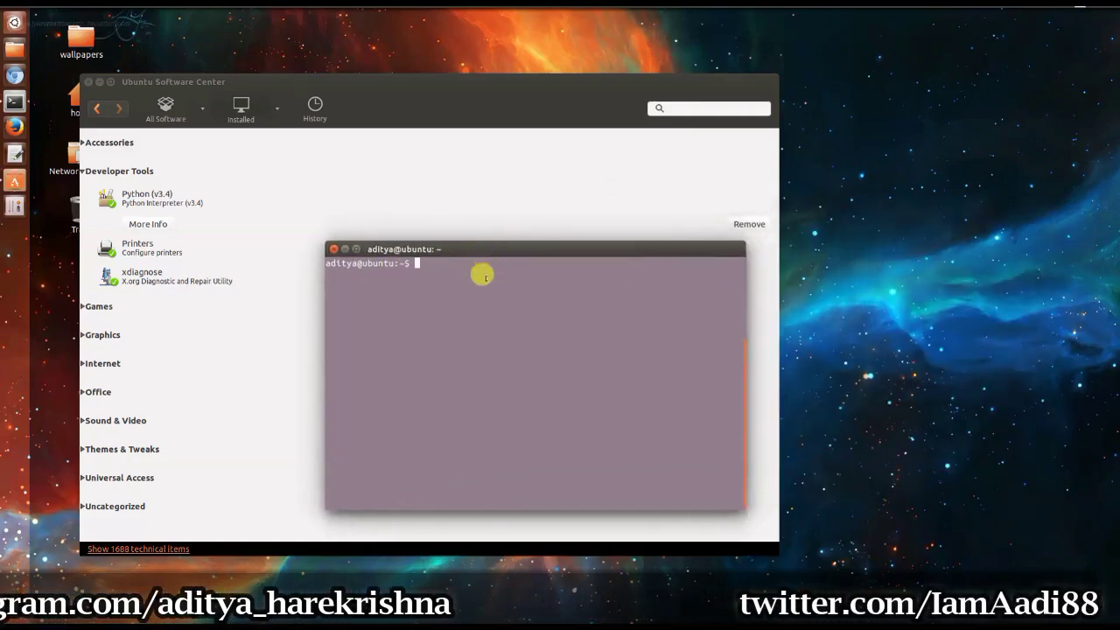
text(sudo)
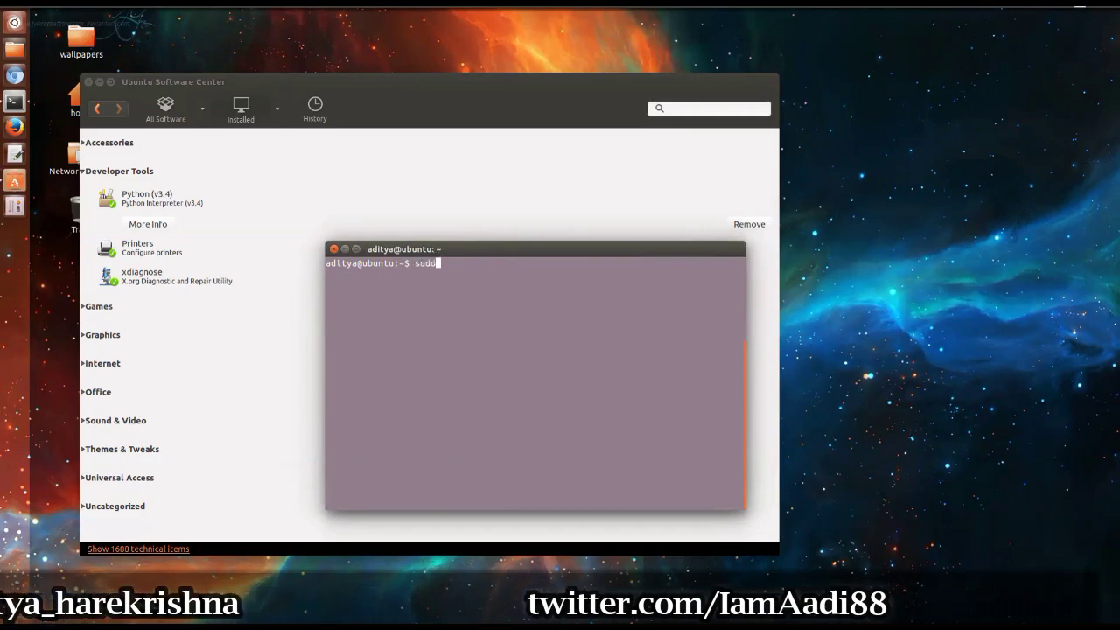
text( apt-get )
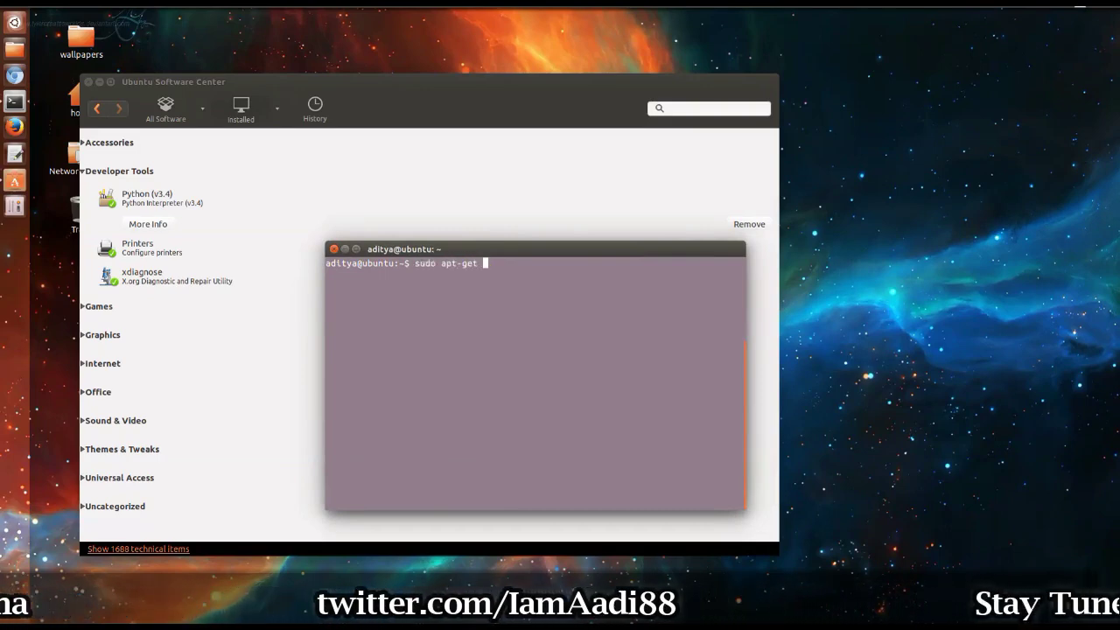
text(install)
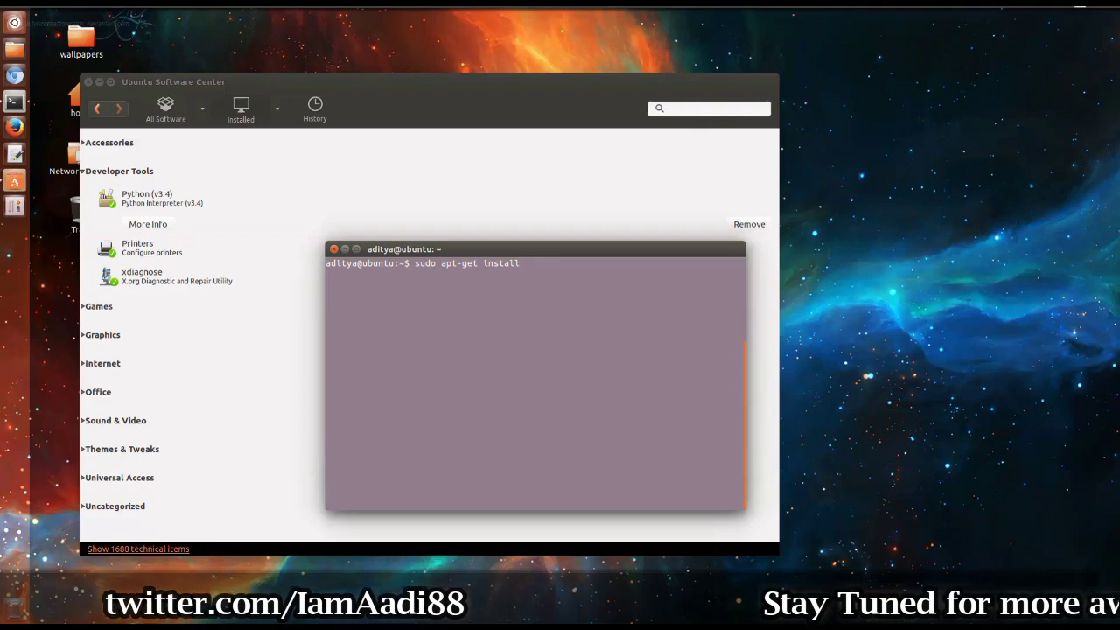
text( codeblocs)
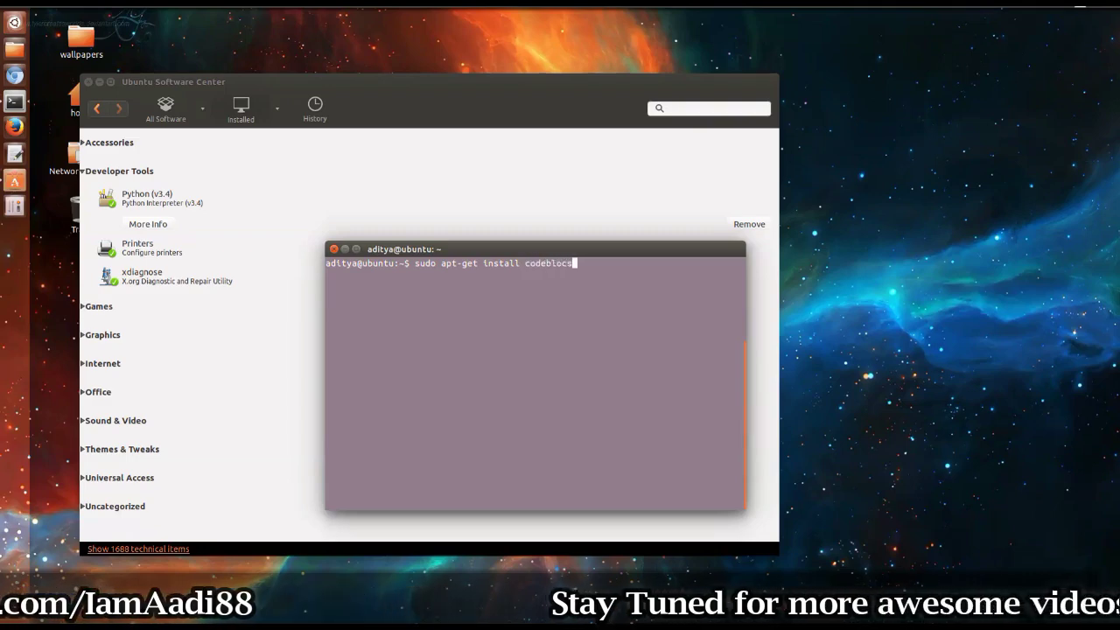
key(BackSpace)
text(ks)
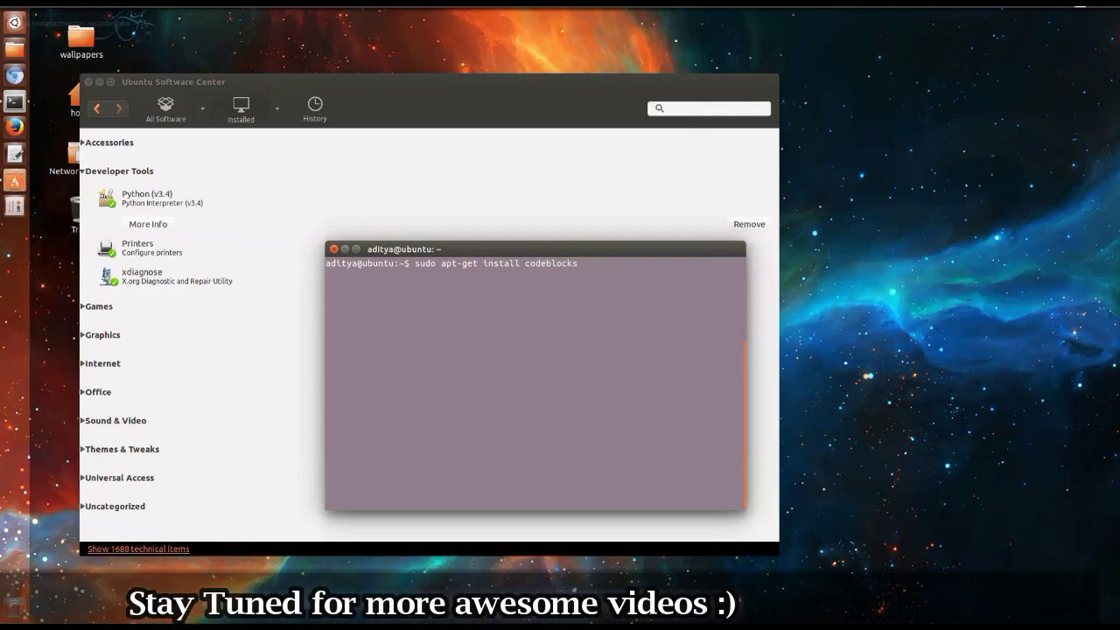
key(Return)
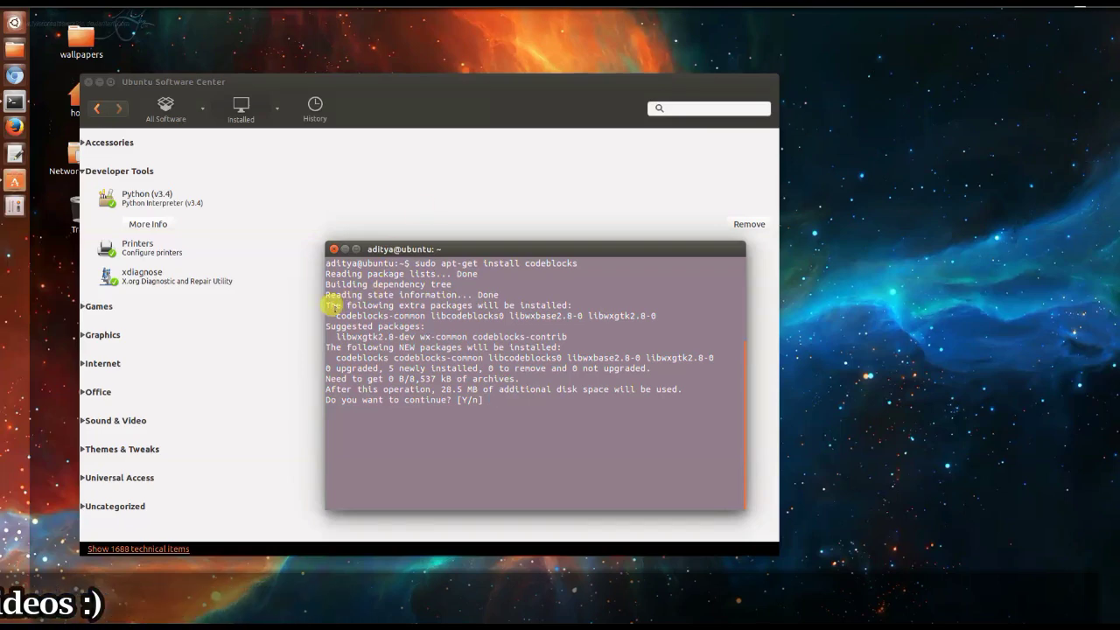
Review the extra, suggested and new packages listed for the Code::Blocks installation and agree to continue with Y
triple_click(372, 304)
drag(336, 315, 660, 311)
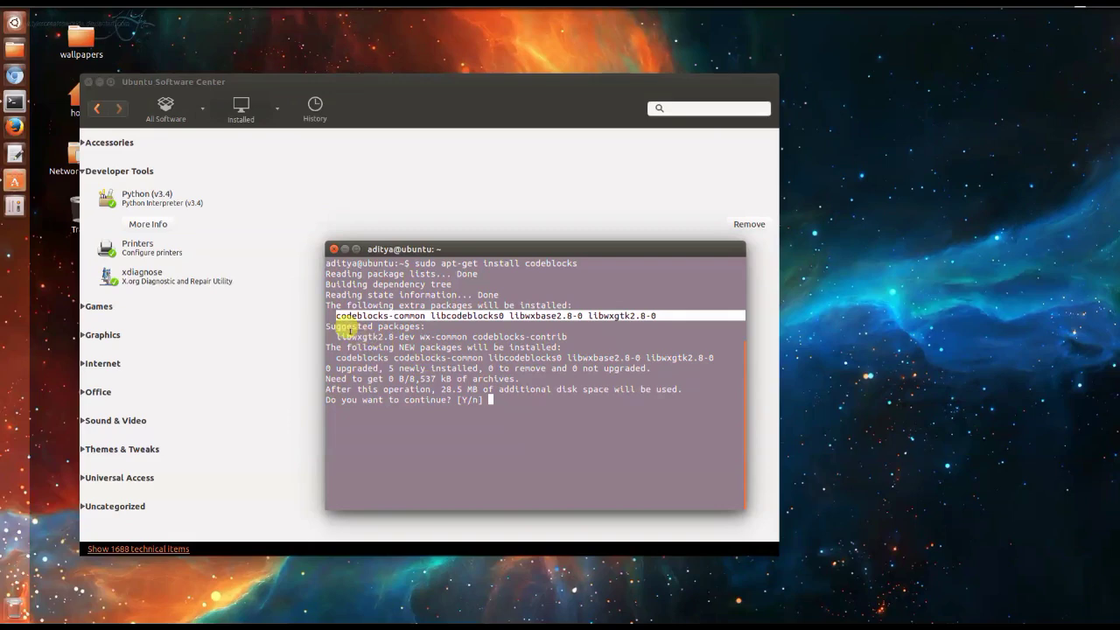
drag(336, 337, 567, 336)
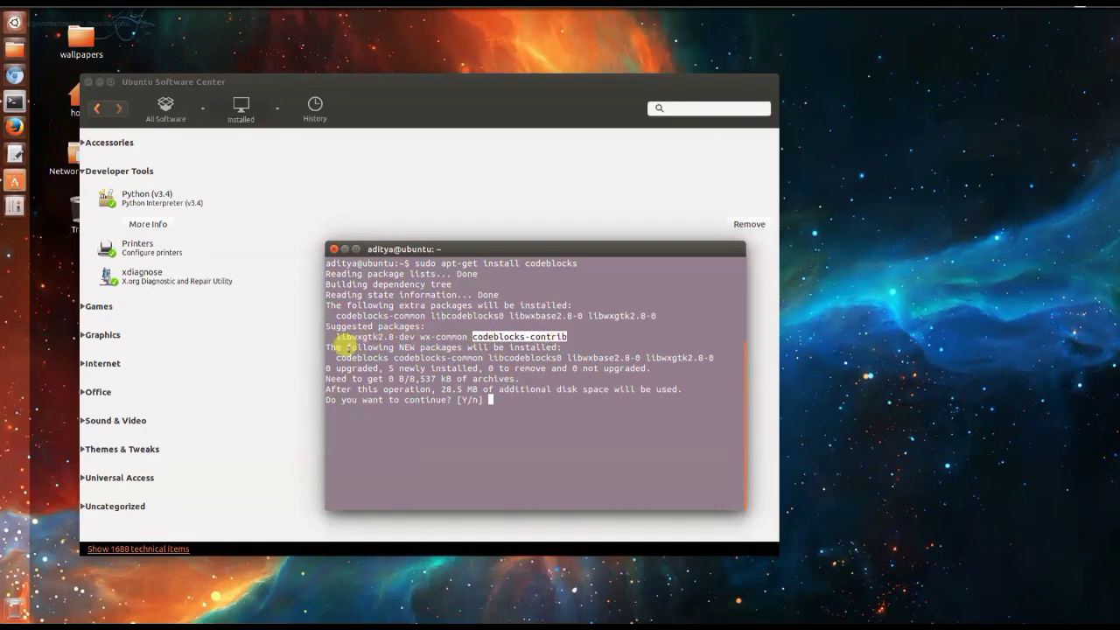
drag(336, 357, 702, 355)
click(393, 348)
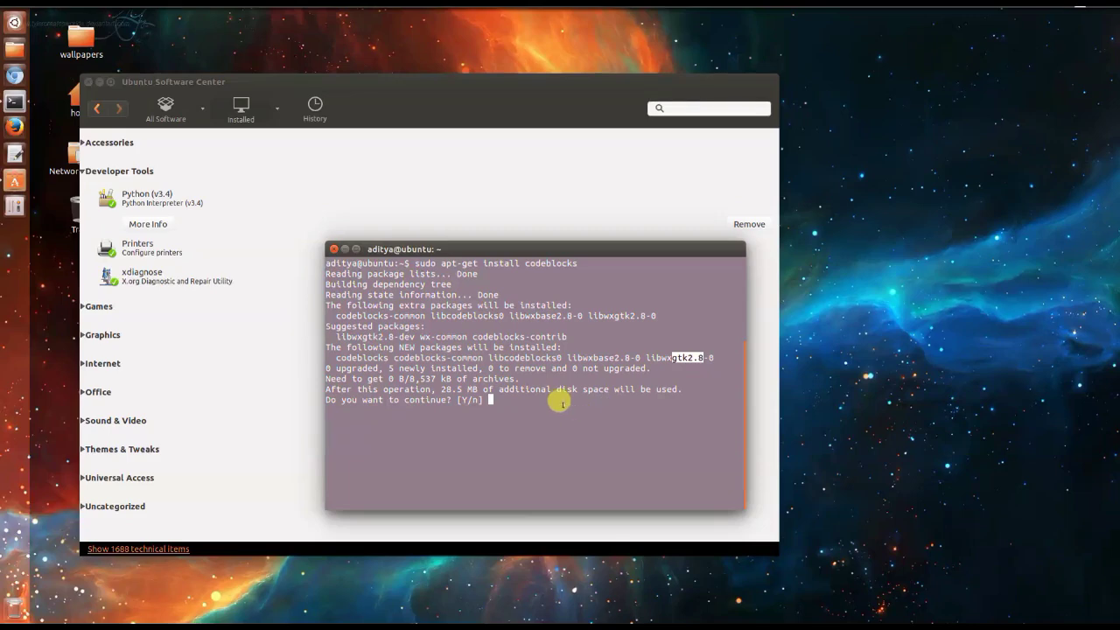
click(560, 403)
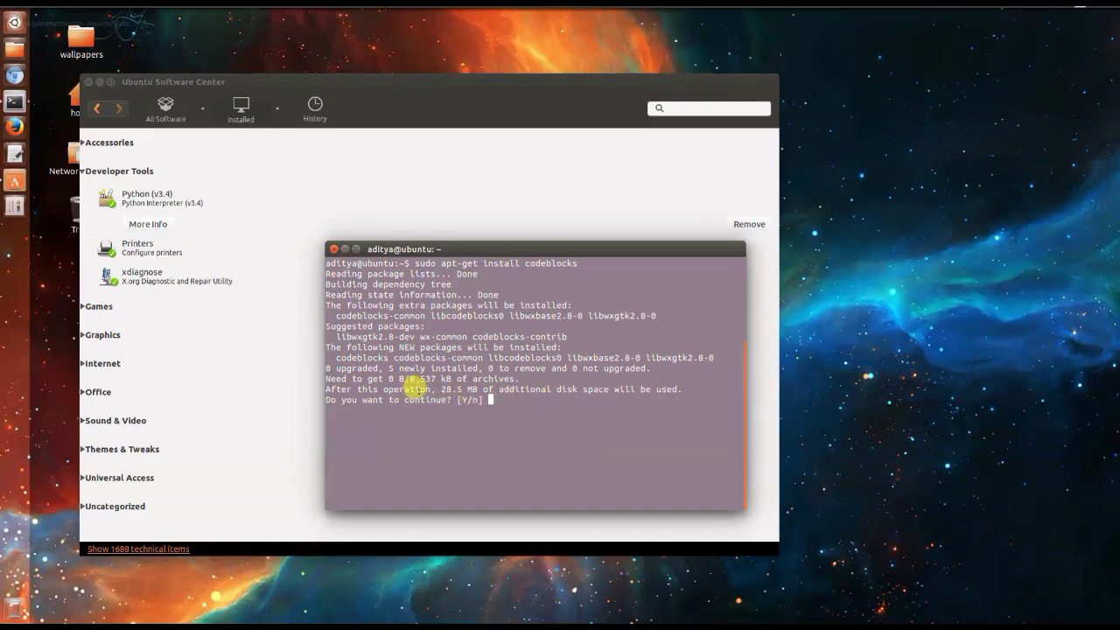
drag(331, 400, 462, 399)
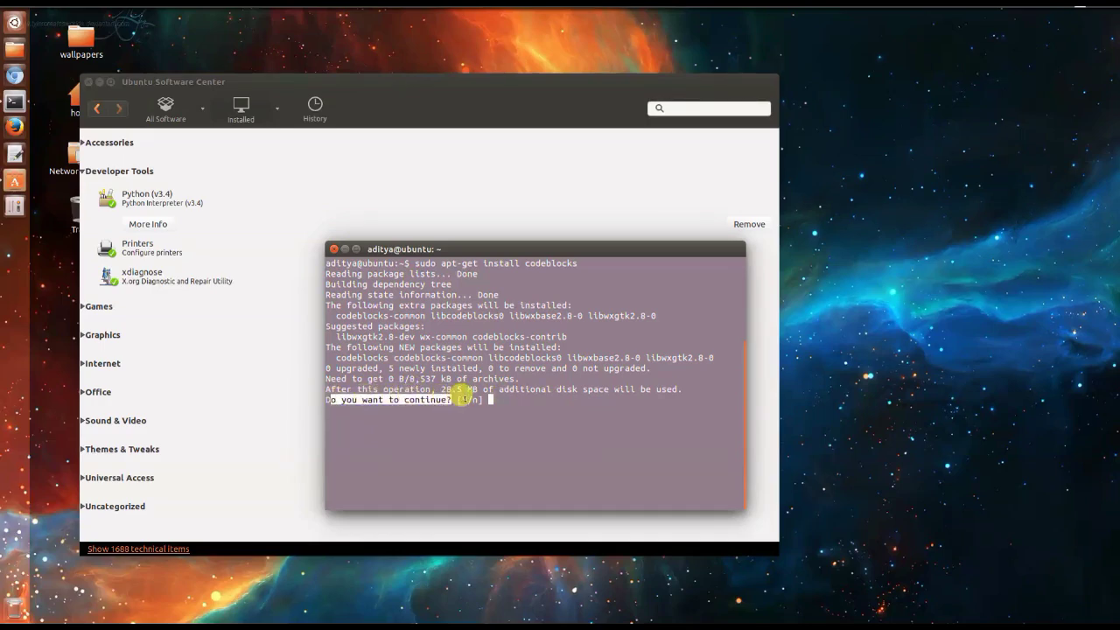
text(Y)
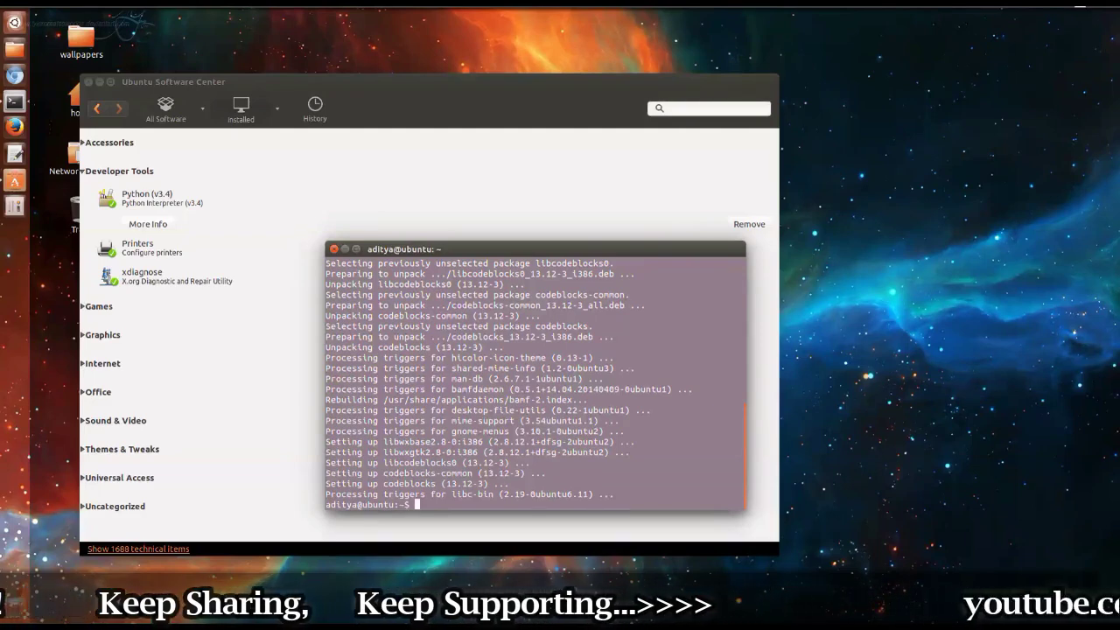
Find Code::Blocks IDE in the Dash applications, pin it to the launcher below Ubuntu Software Center, and close the Dash
click(14, 24)
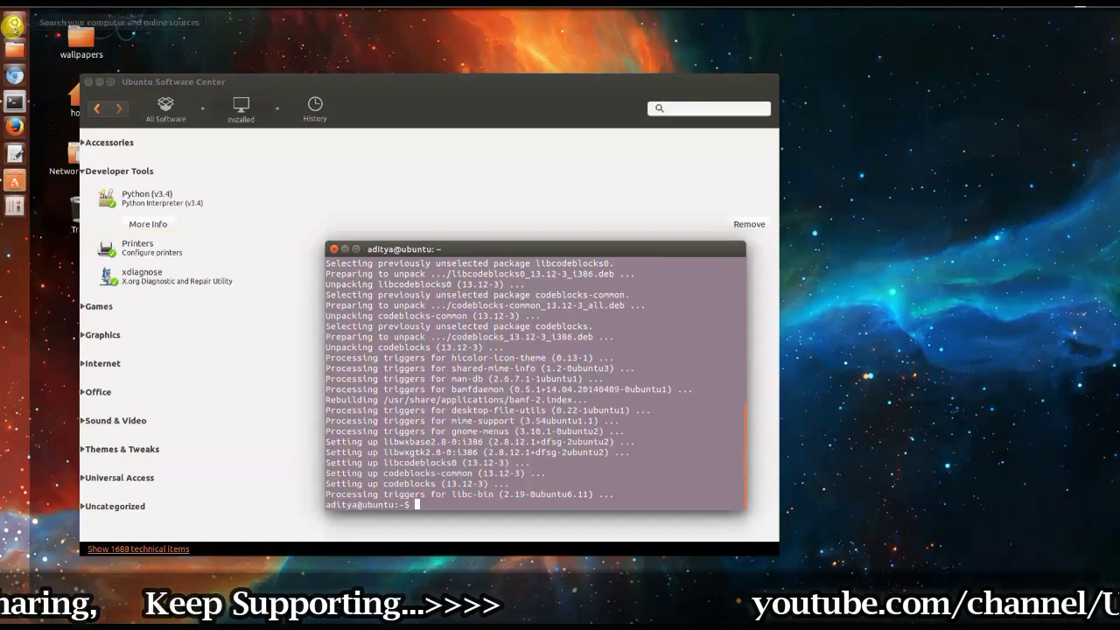
click(14, 24)
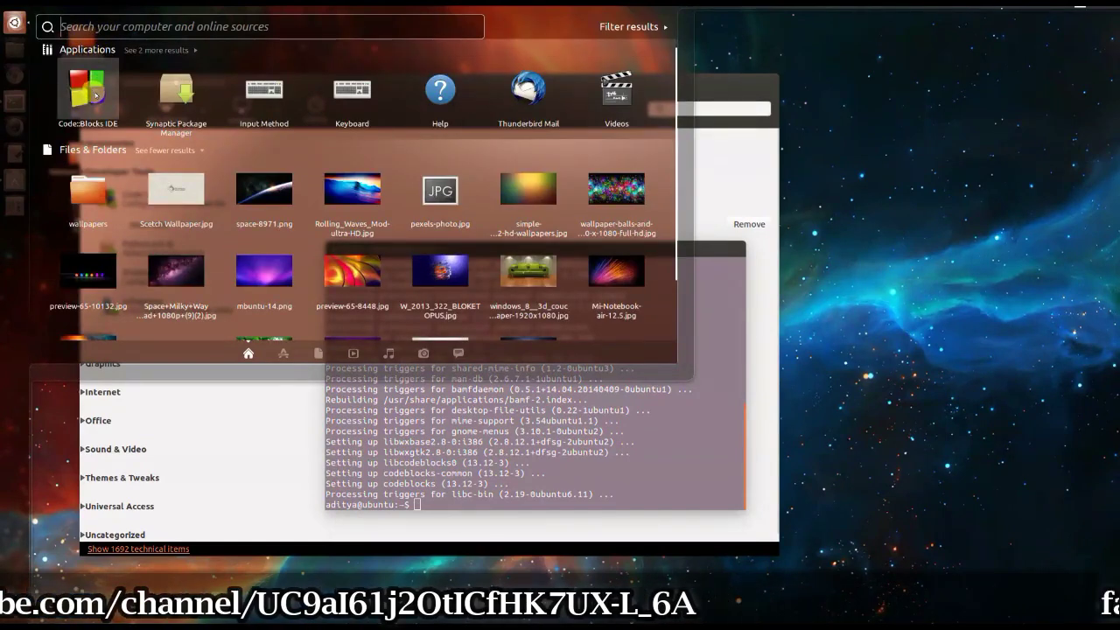
drag(88, 92, 15, 206)
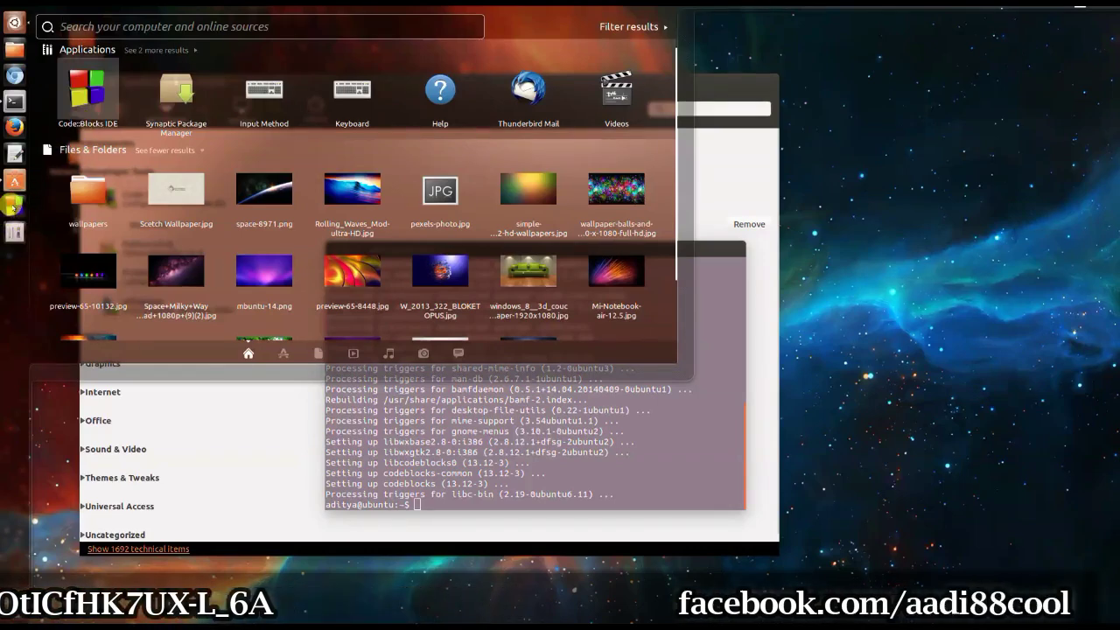
click(14, 21)
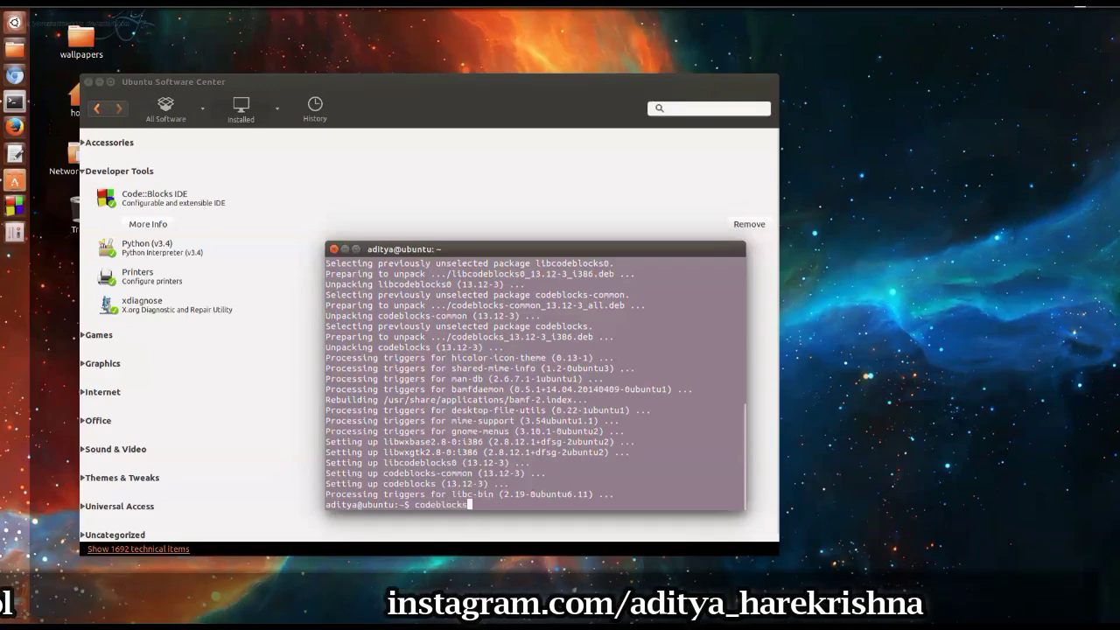
Launch Code::Blocks with the terminal command codeblocks and accept GNU GCC Compiler as the default compiler
key(Return)
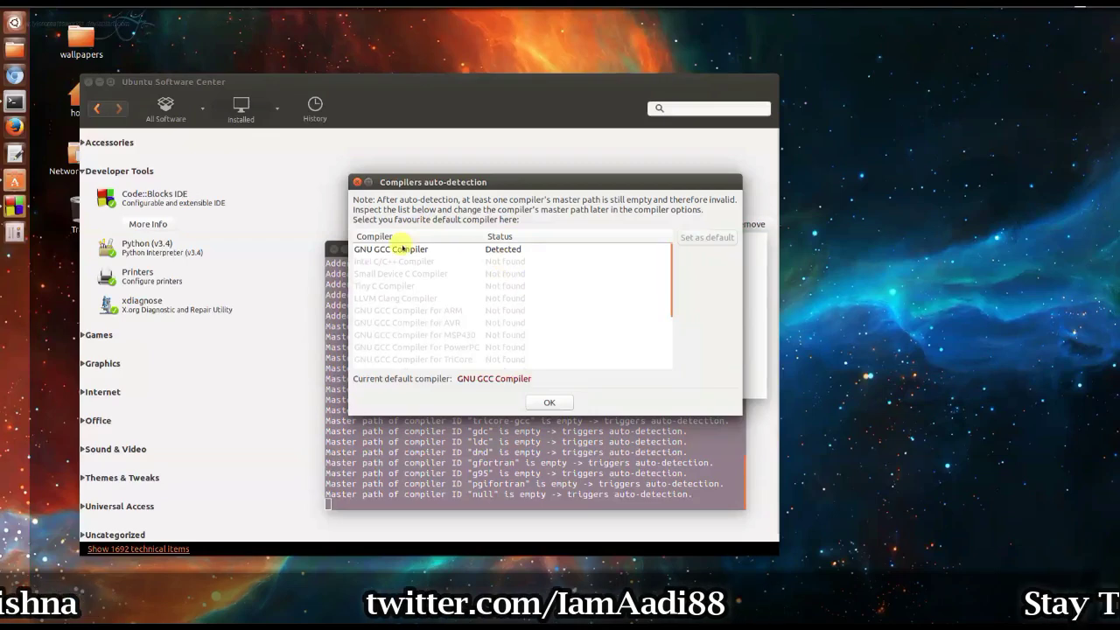
click(530, 401)
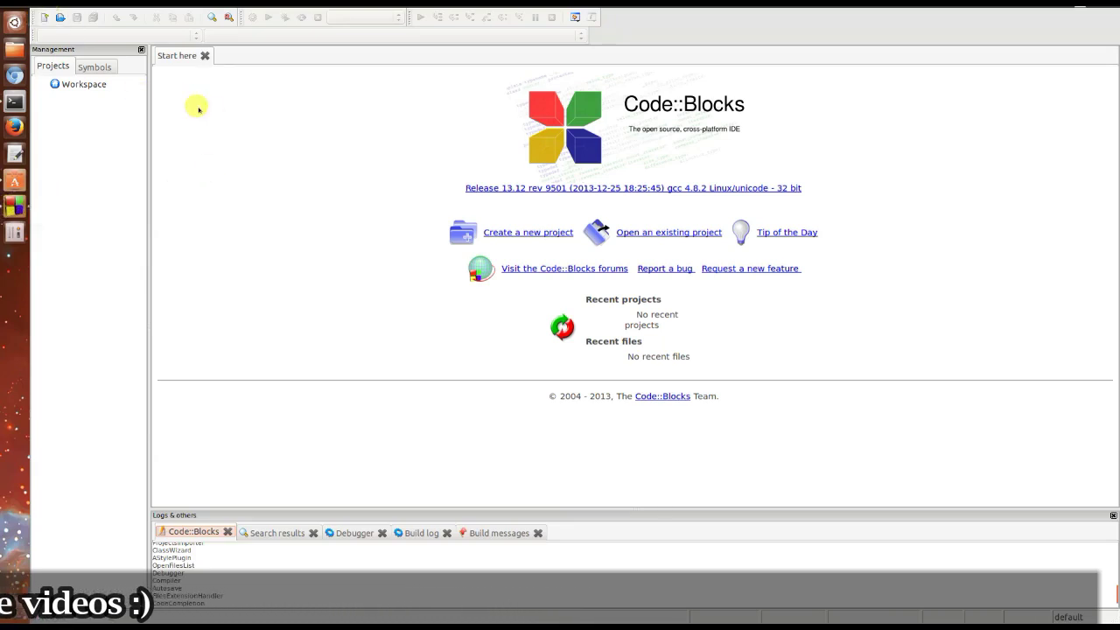
Start a new file from the C/C++ source template
click(42, 18)
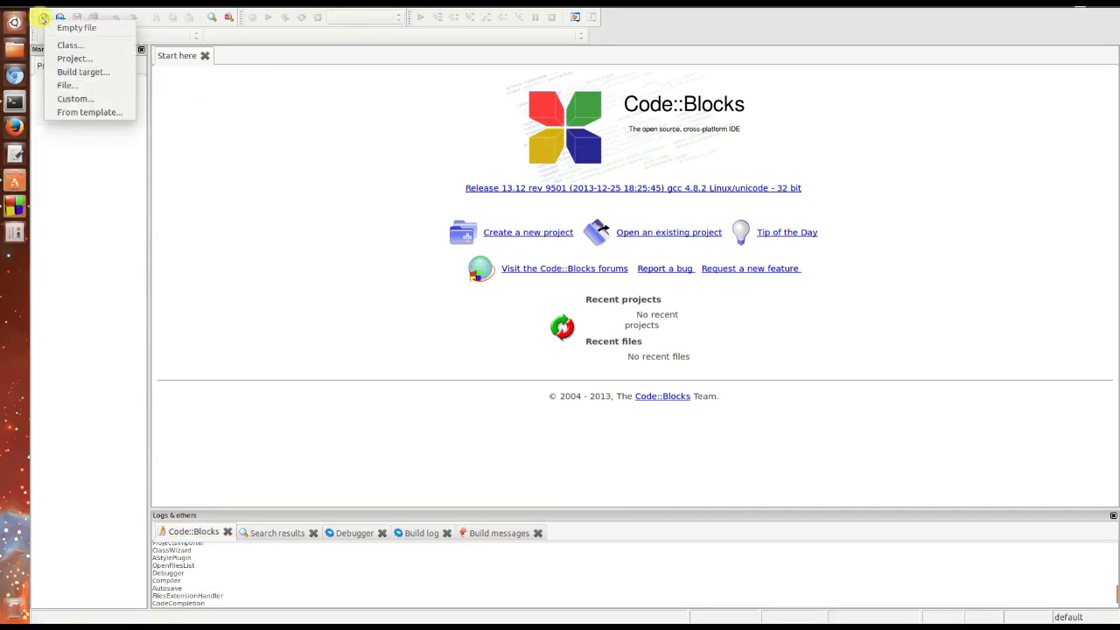
click(307, 100)
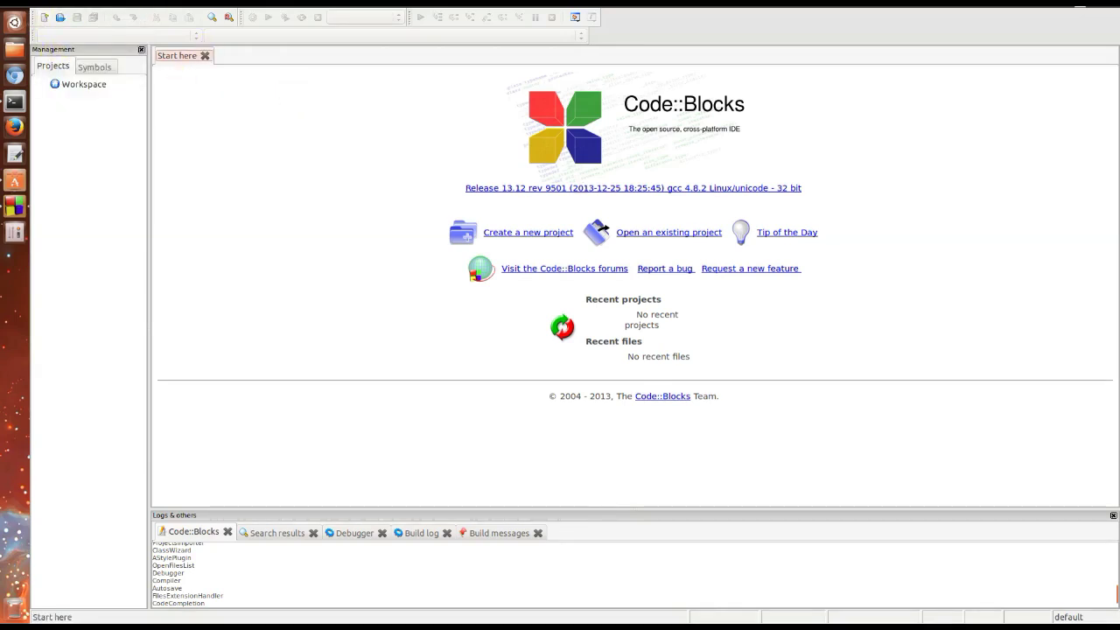
key(alt+f)
mouse_move(50, 14)
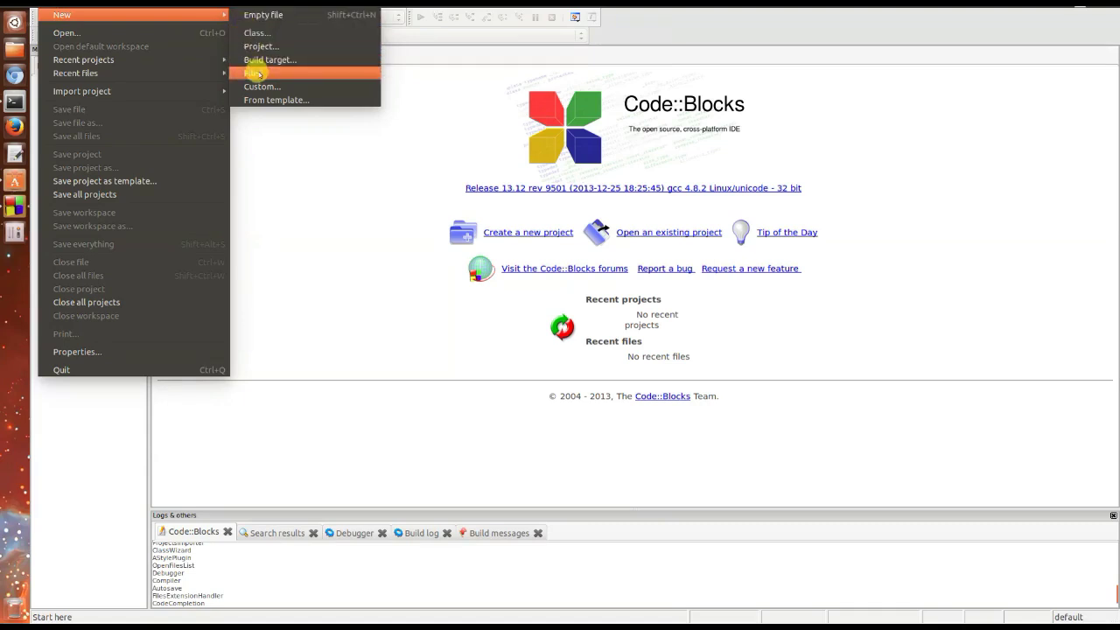
click(252, 74)
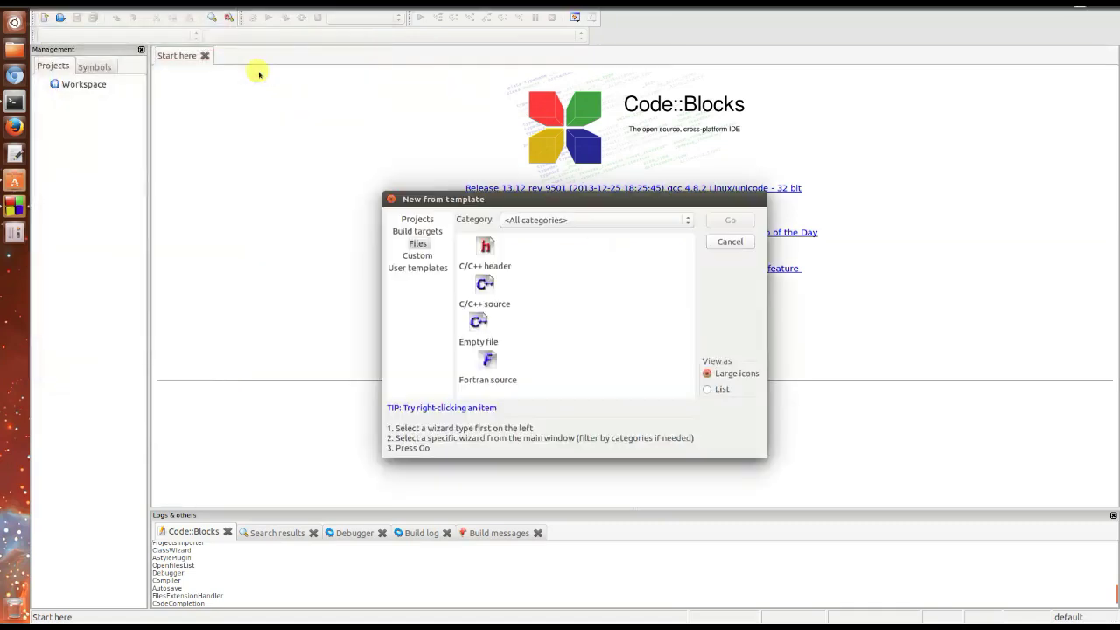
click(484, 283)
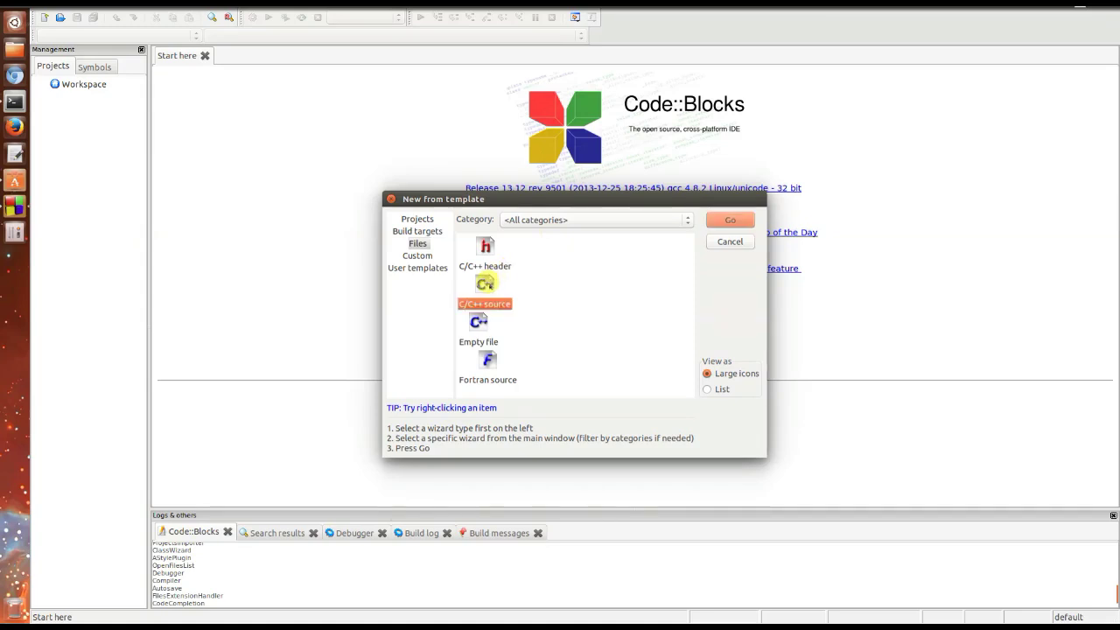
click(726, 221)
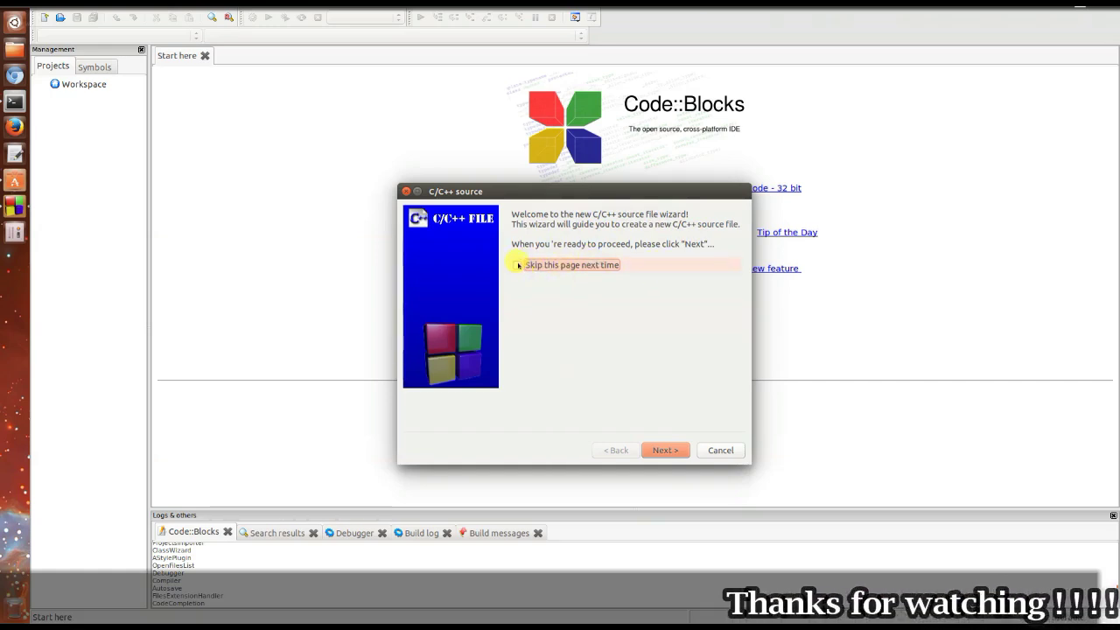
Set the wizard's welcome page to be skipped next time and select C as the file's language
click(517, 264)
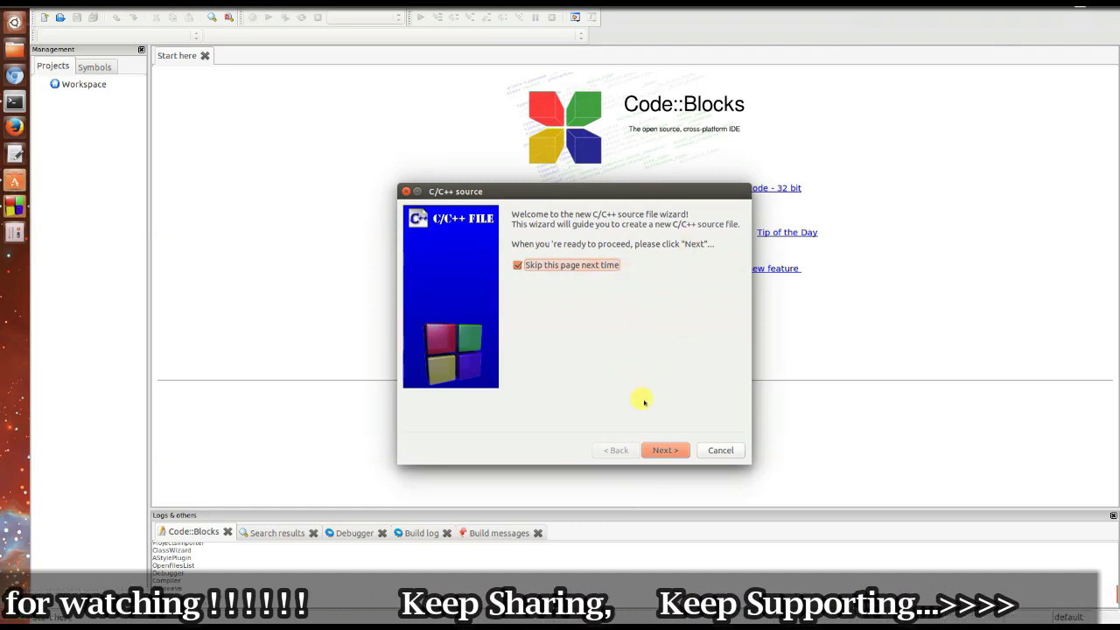
click(656, 450)
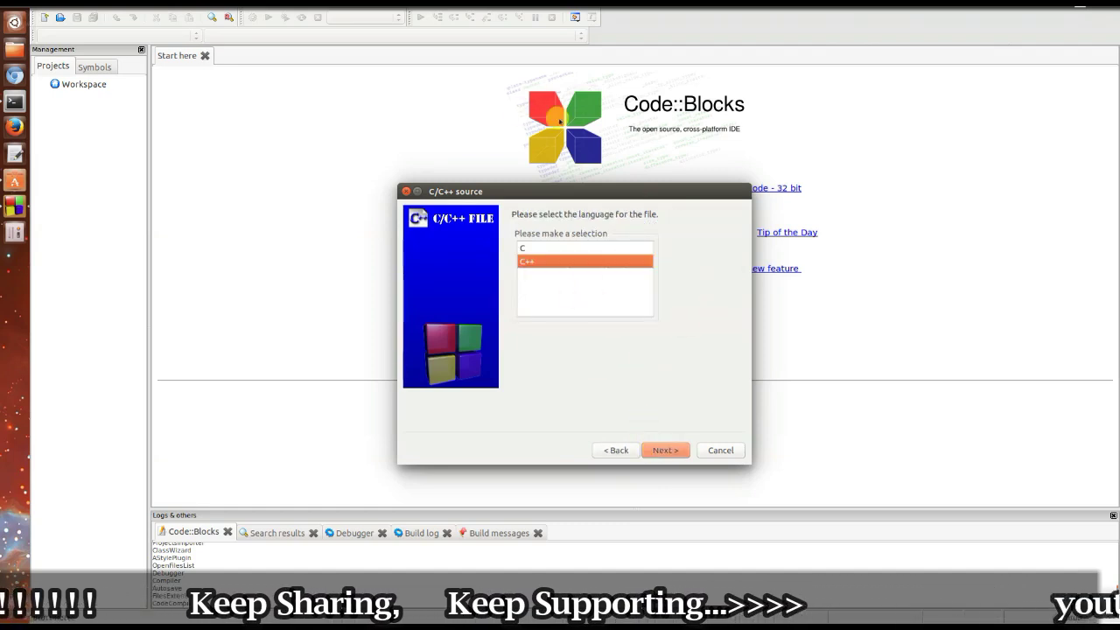
click(545, 249)
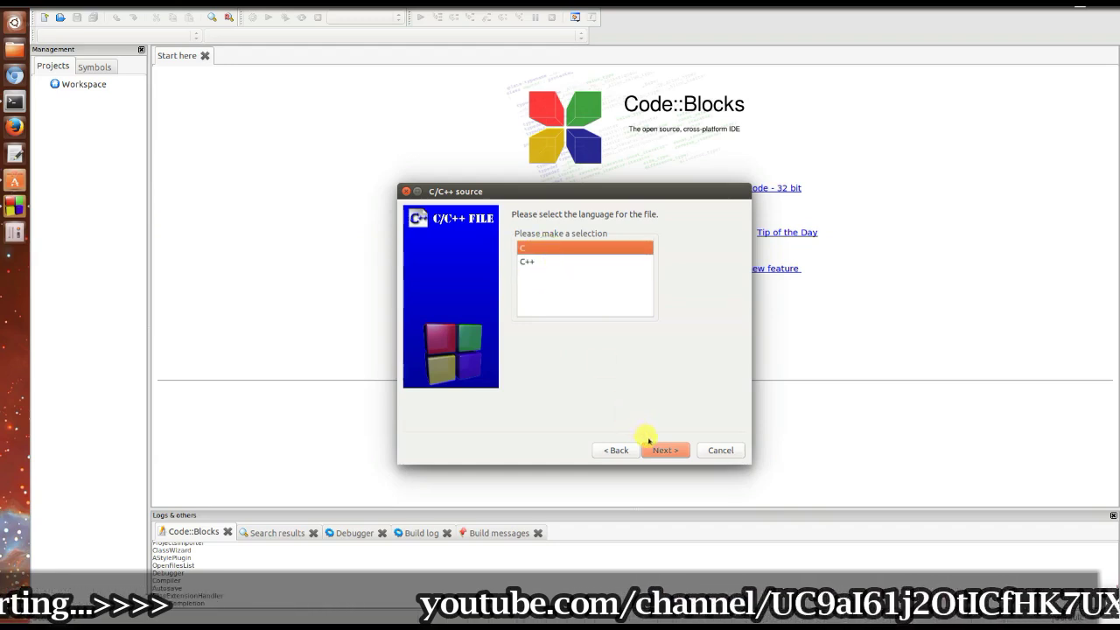
click(654, 450)
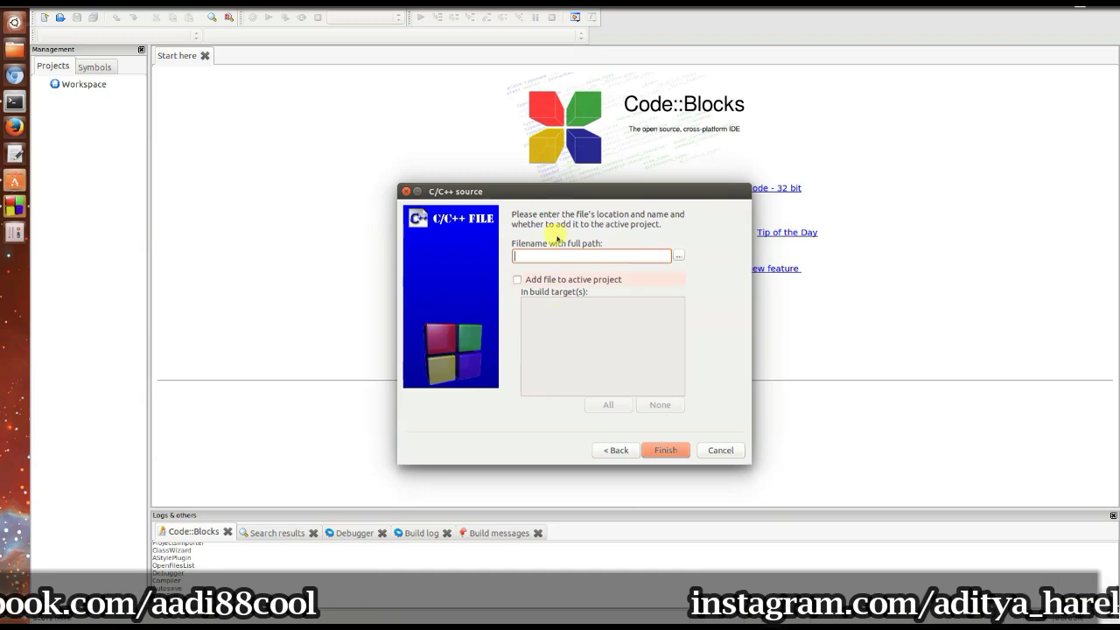
Browse for the new file's location and create a folder named C Programs on the Desktop
click(676, 253)
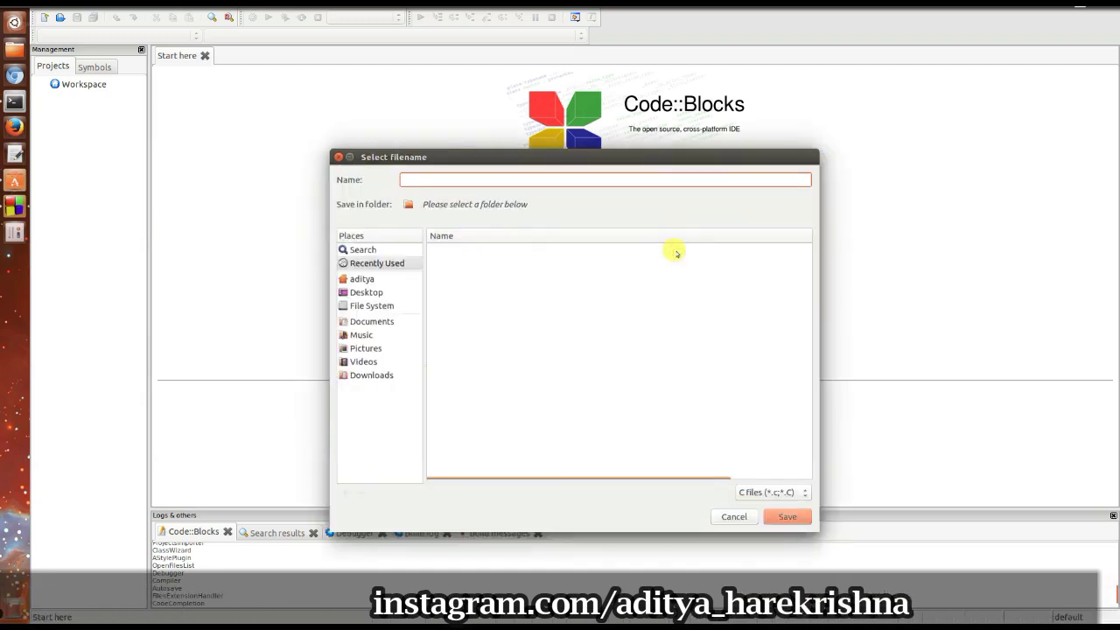
click(733, 516)
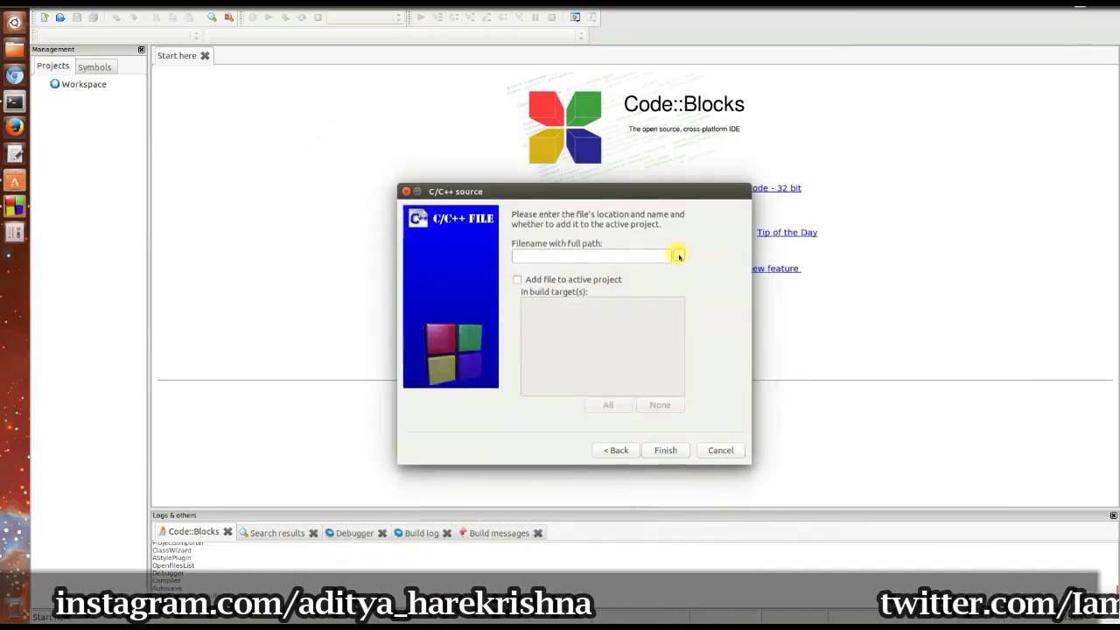
click(678, 255)
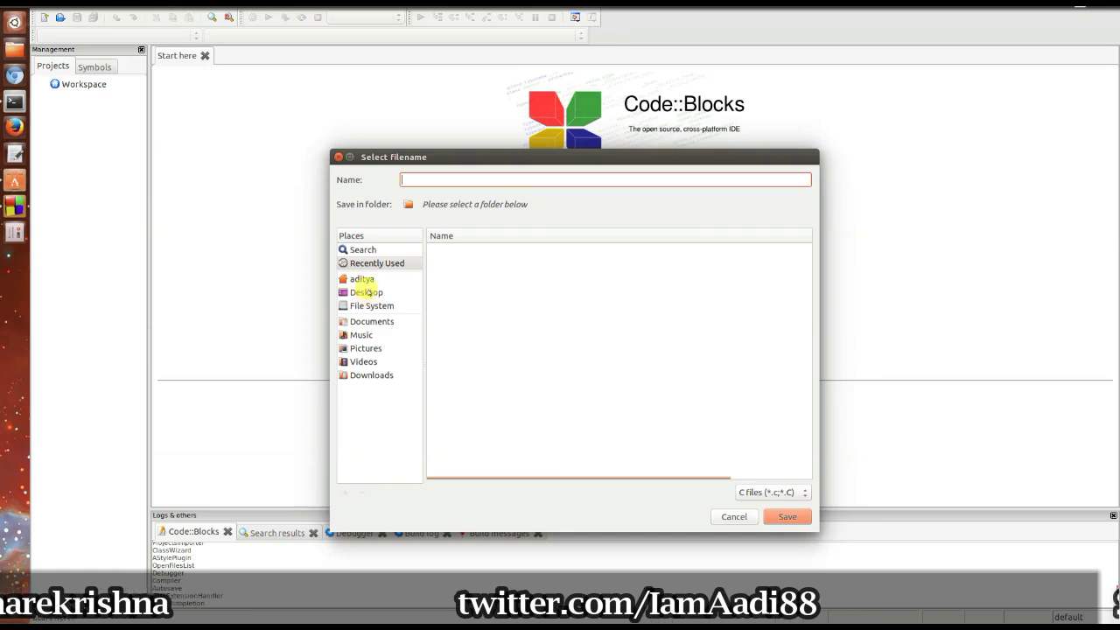
click(366, 292)
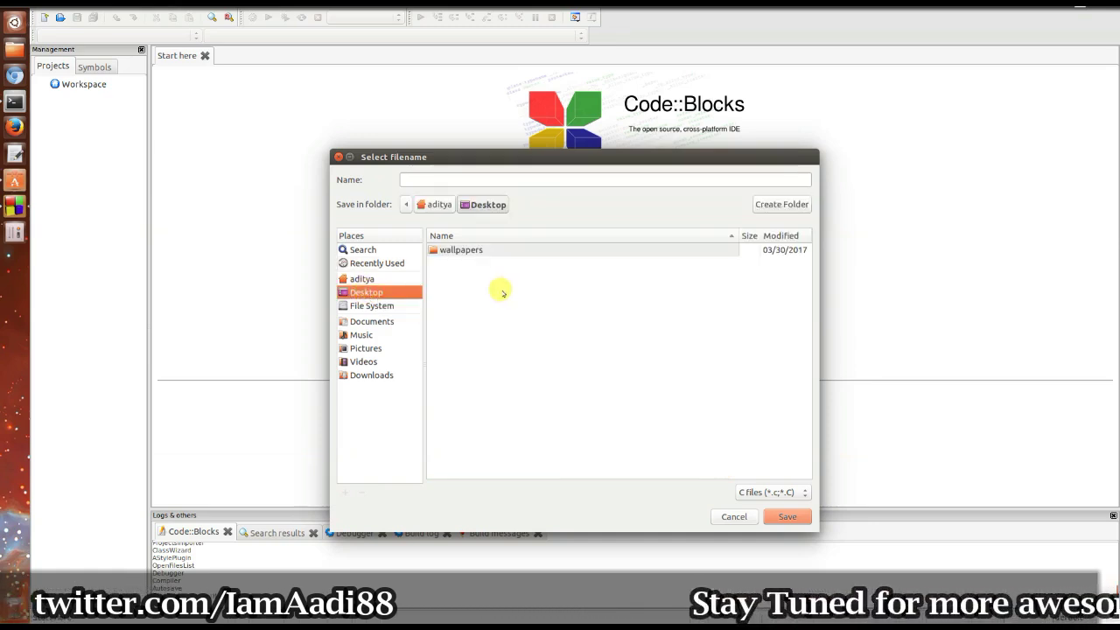
click(679, 405)
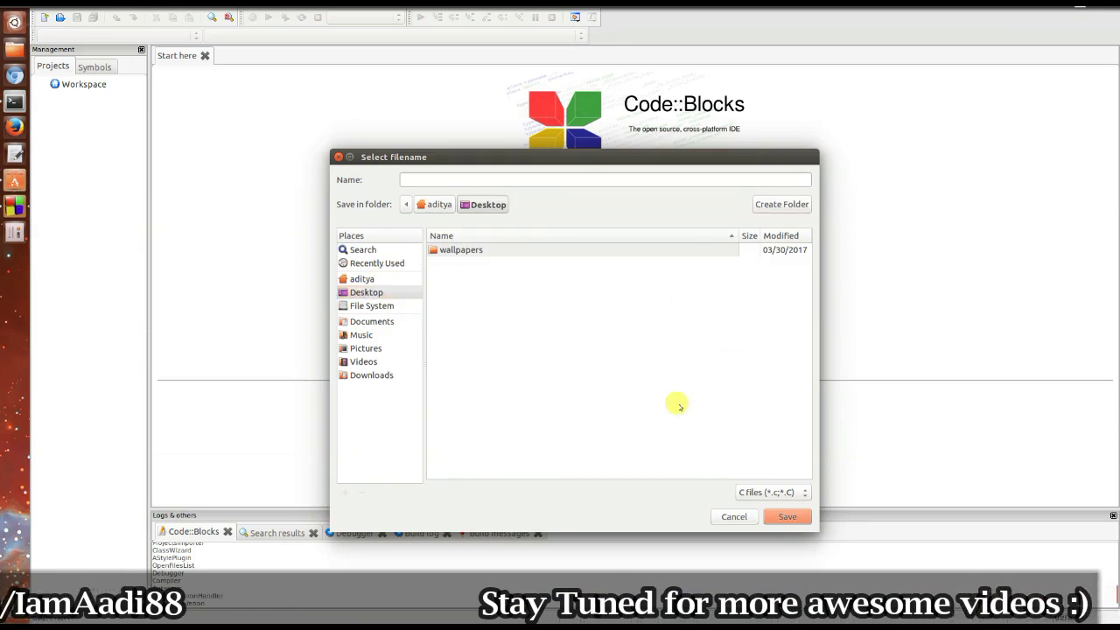
click(781, 204)
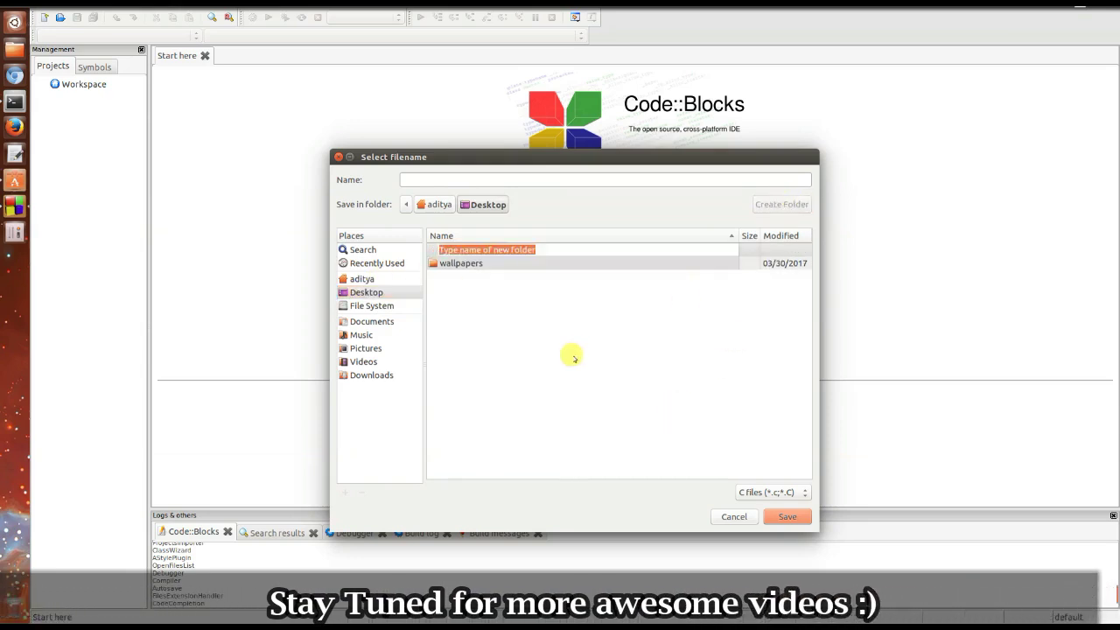
text(P)
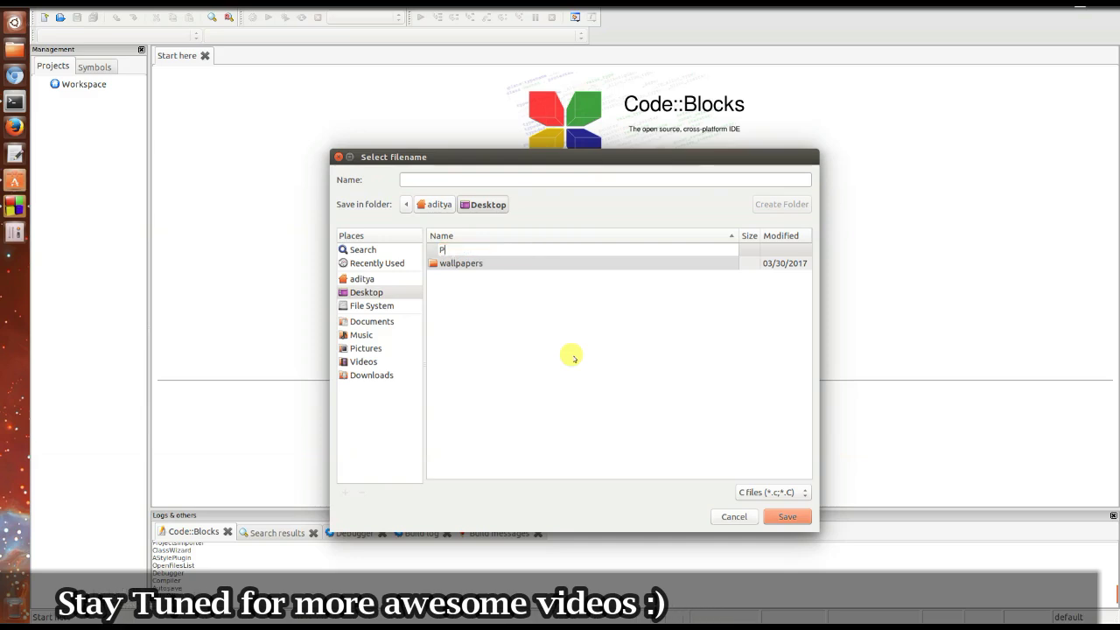
key(BackSpace)
text(C Progr)
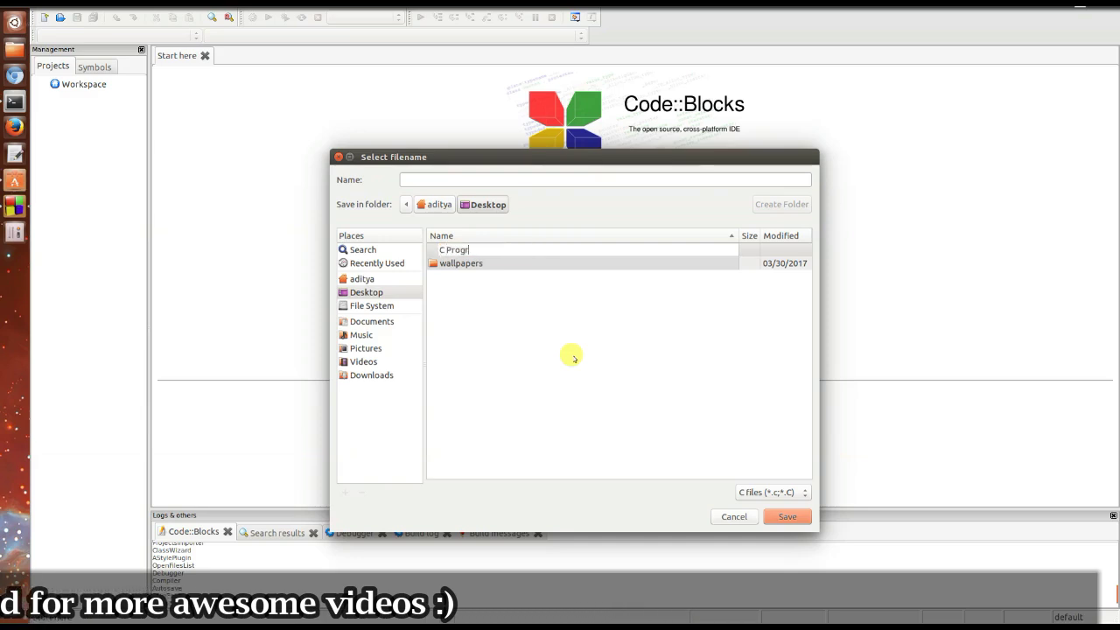
text(ams)
key(Return)
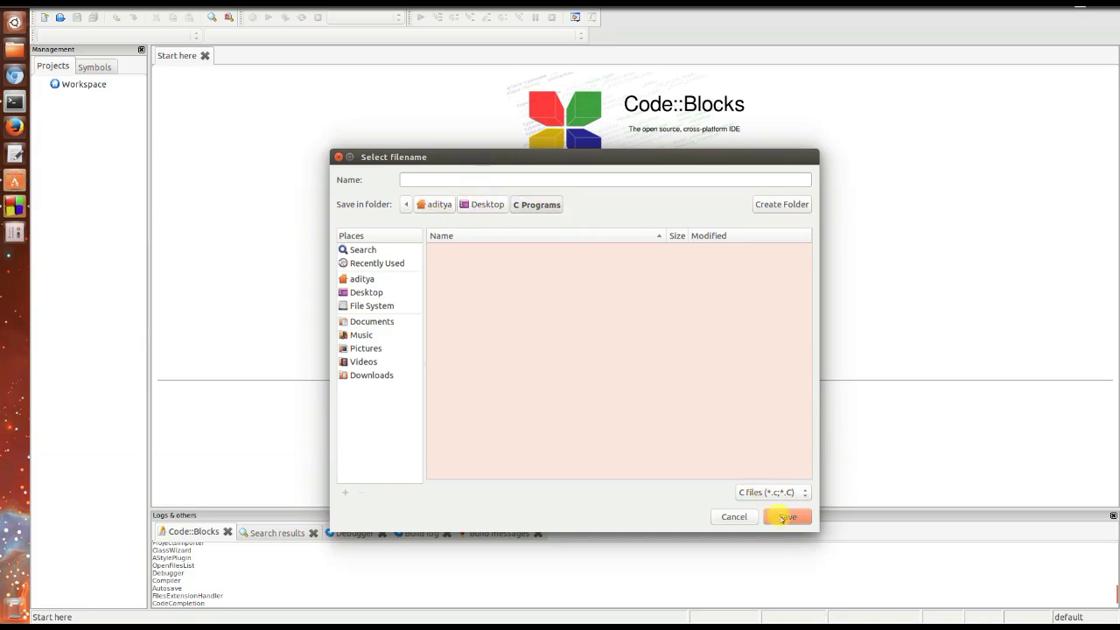
Name the source file my_first_program in the C Programs folder and finish the wizard
click(784, 517)
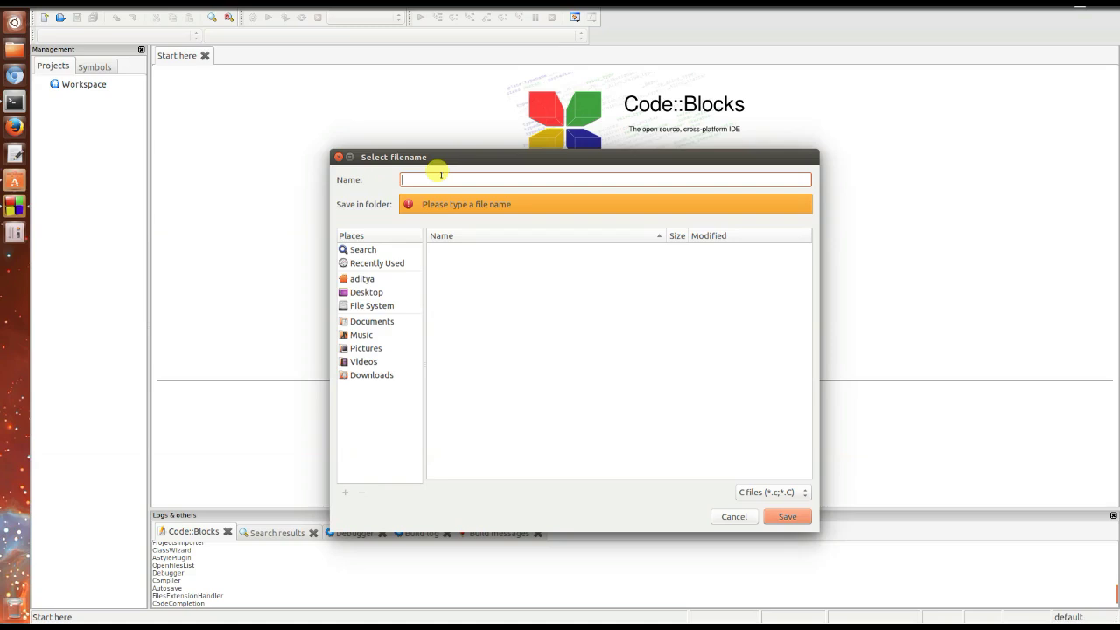
text(my_first_program)
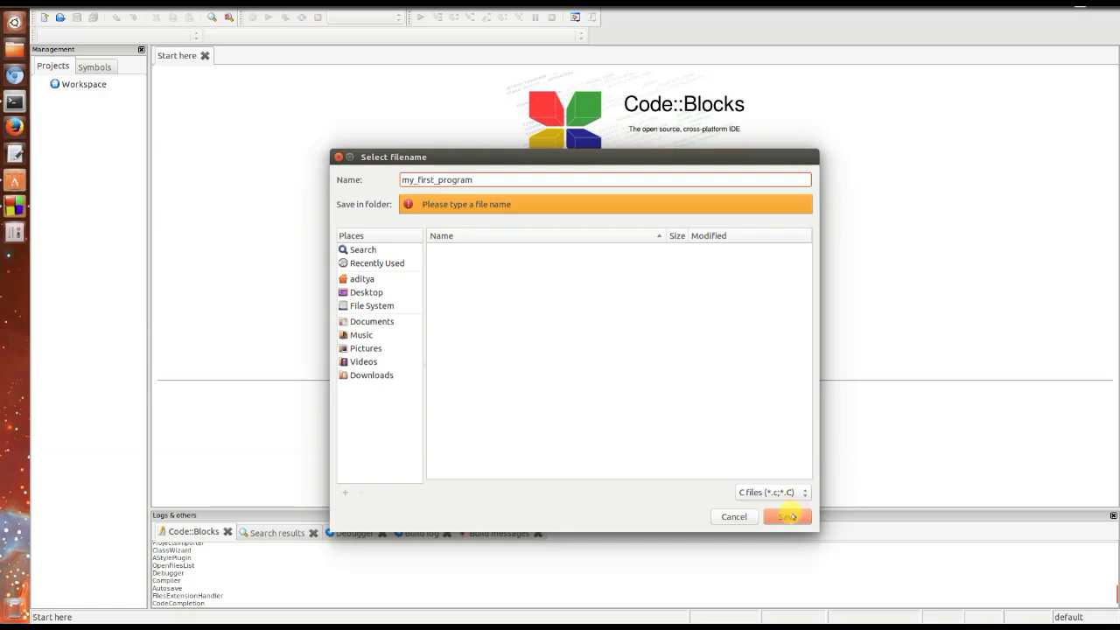
click(787, 516)
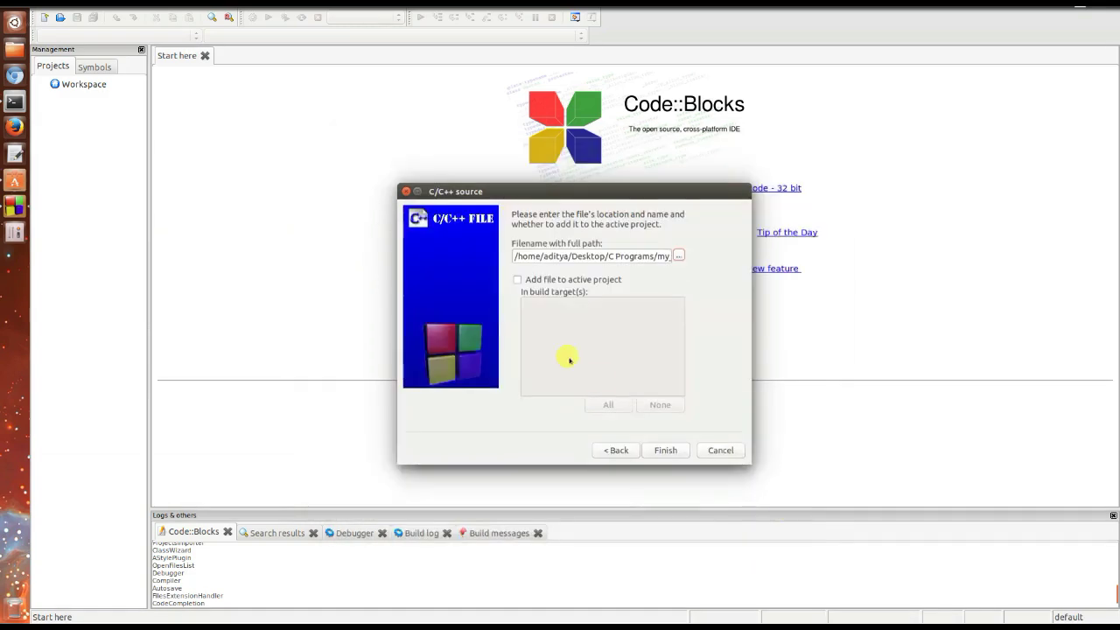
click(663, 450)
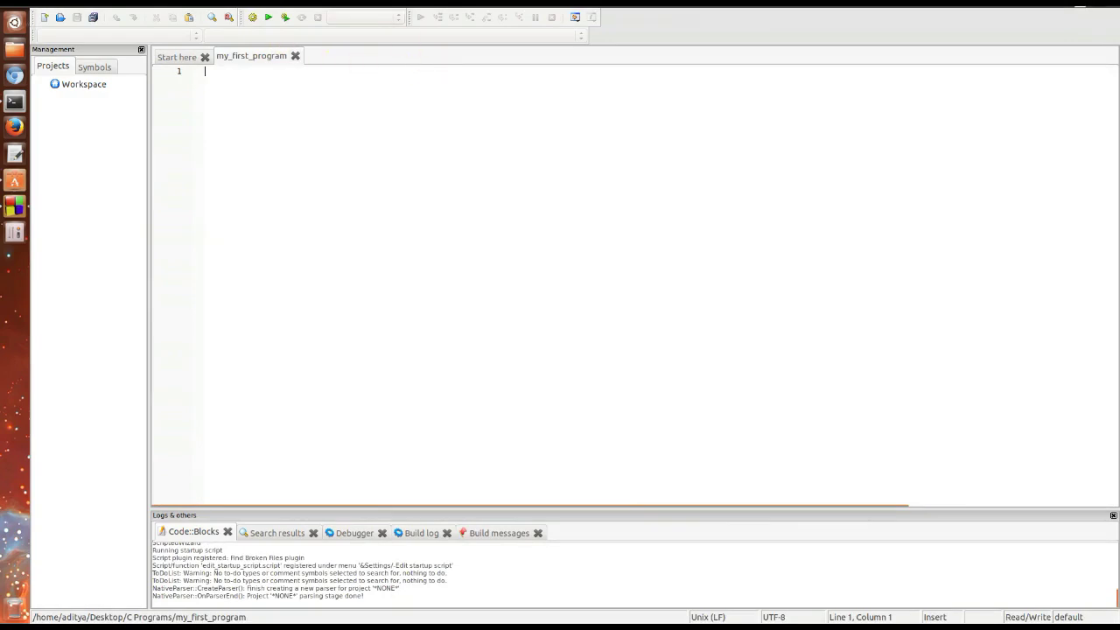
Enter #include<stdio.h> on line 1 of my_first_program and save all files
text(#include<stdio.h>)
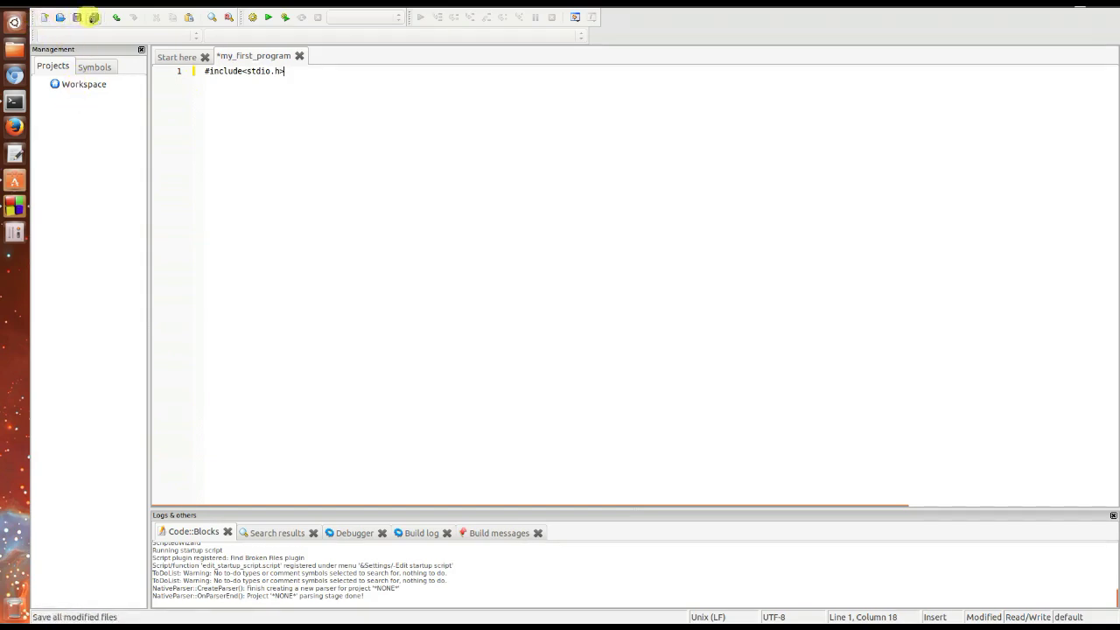
click(93, 17)
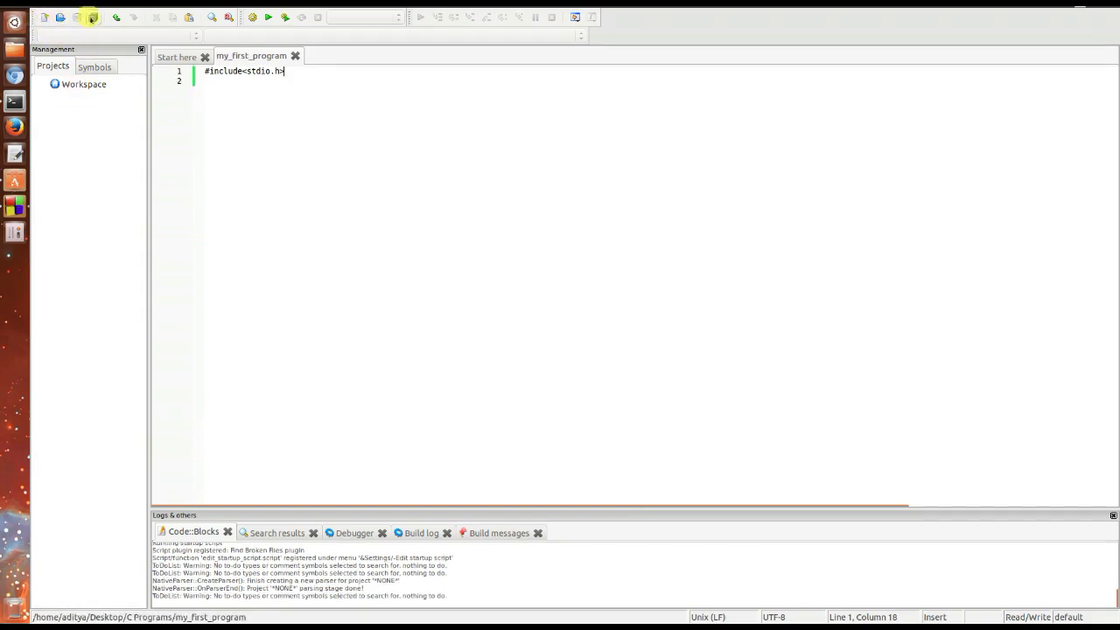
click(48, 3)
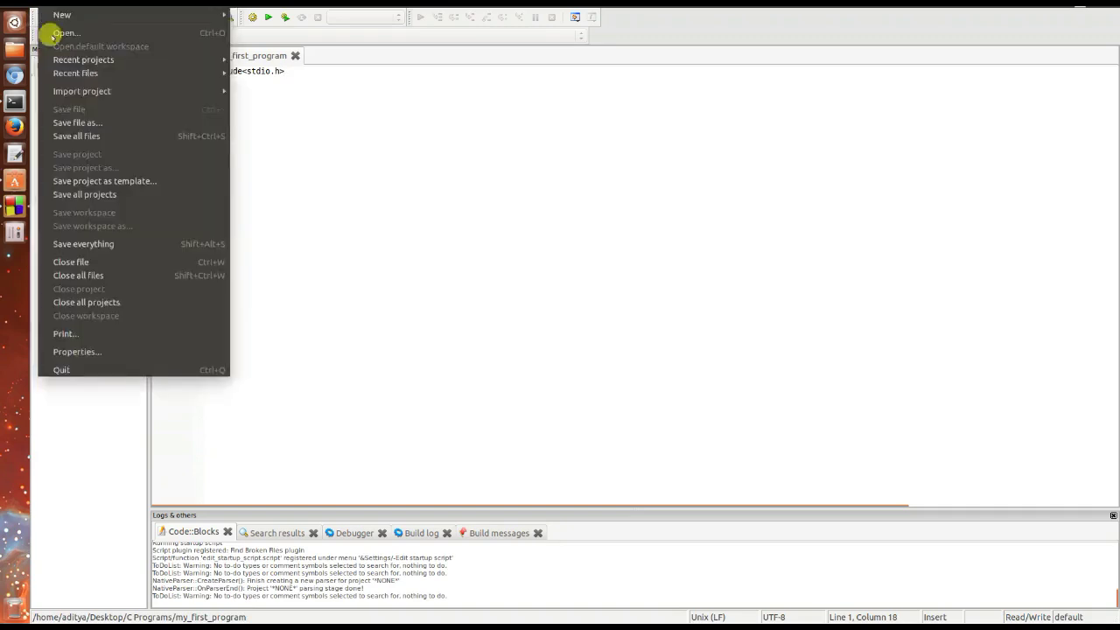
click(77, 135)
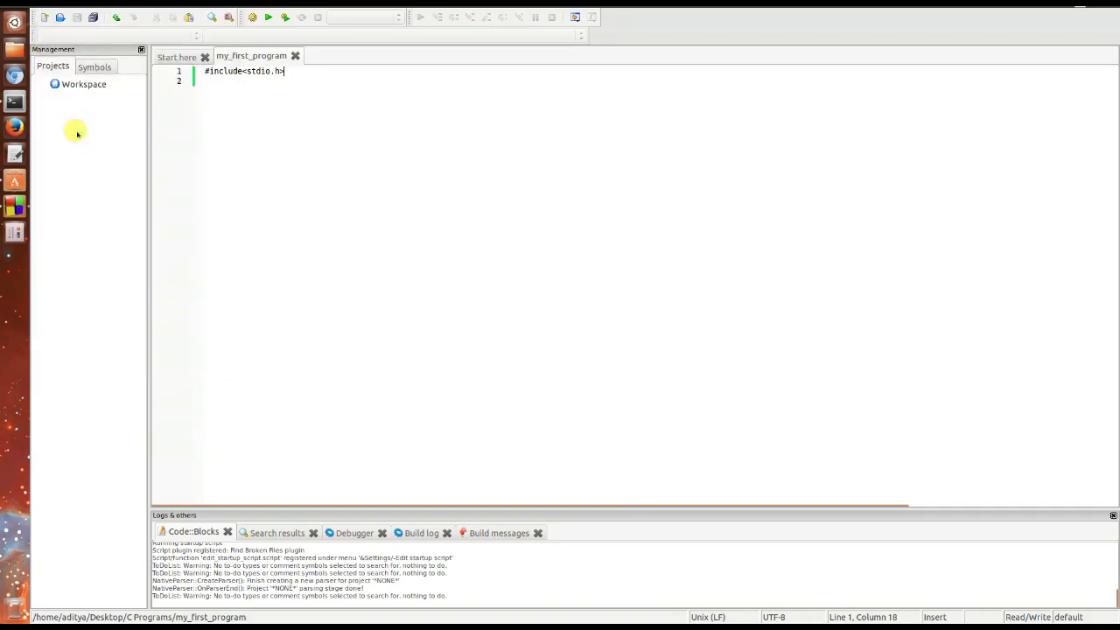
Try to save the file under the name my_first_program.c in the C Programs folder
key(alt+f)
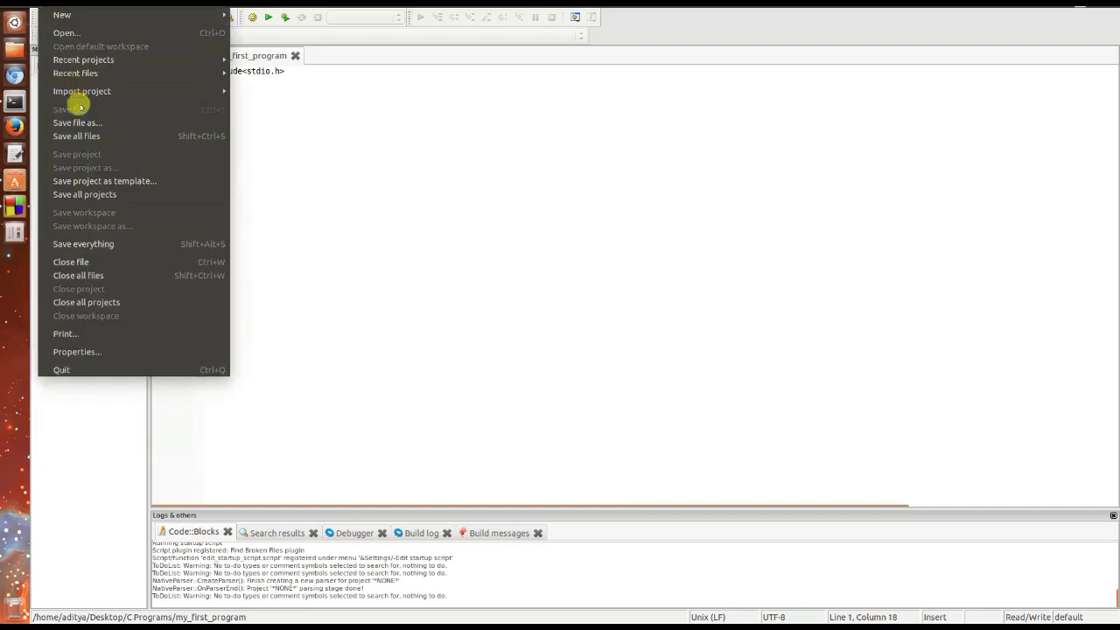
click(83, 116)
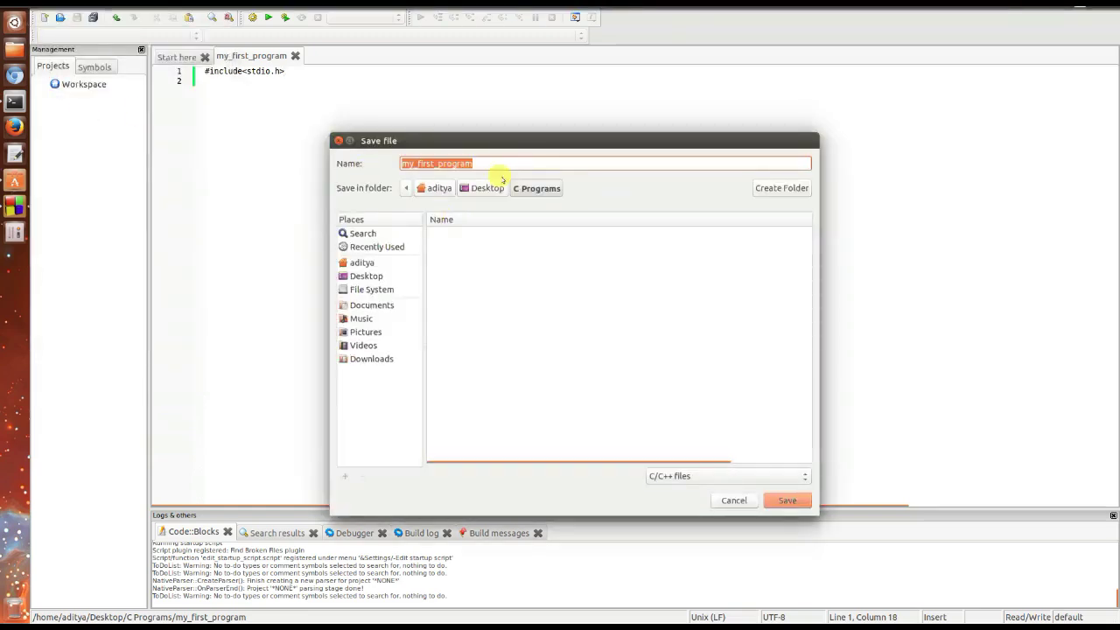
click(493, 164)
text(.)
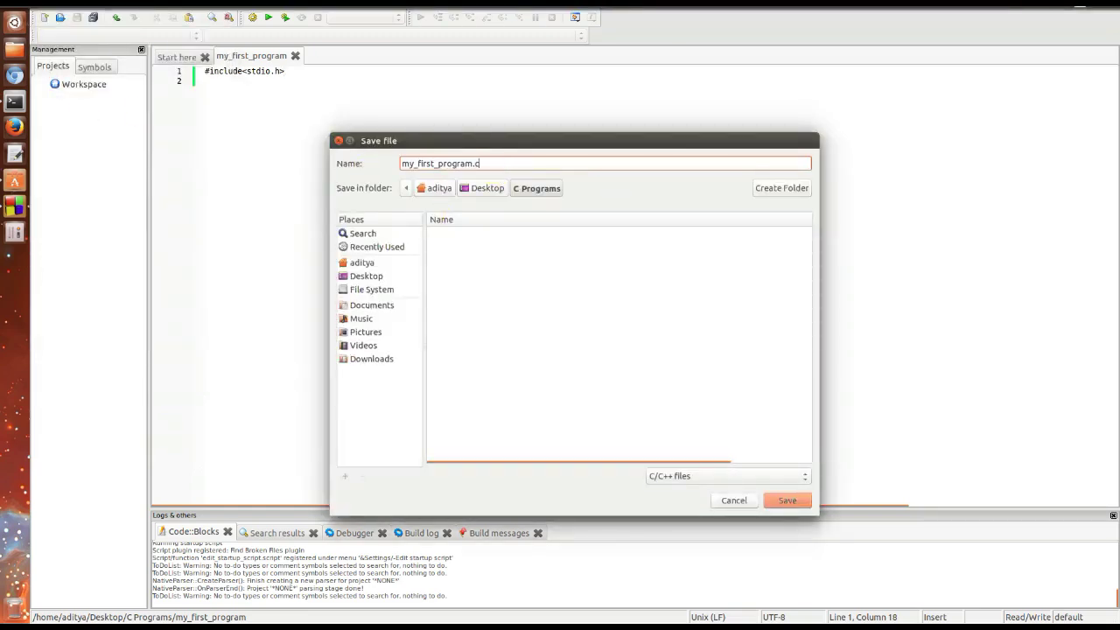
text(c)
key(Return)
click(332, 81)
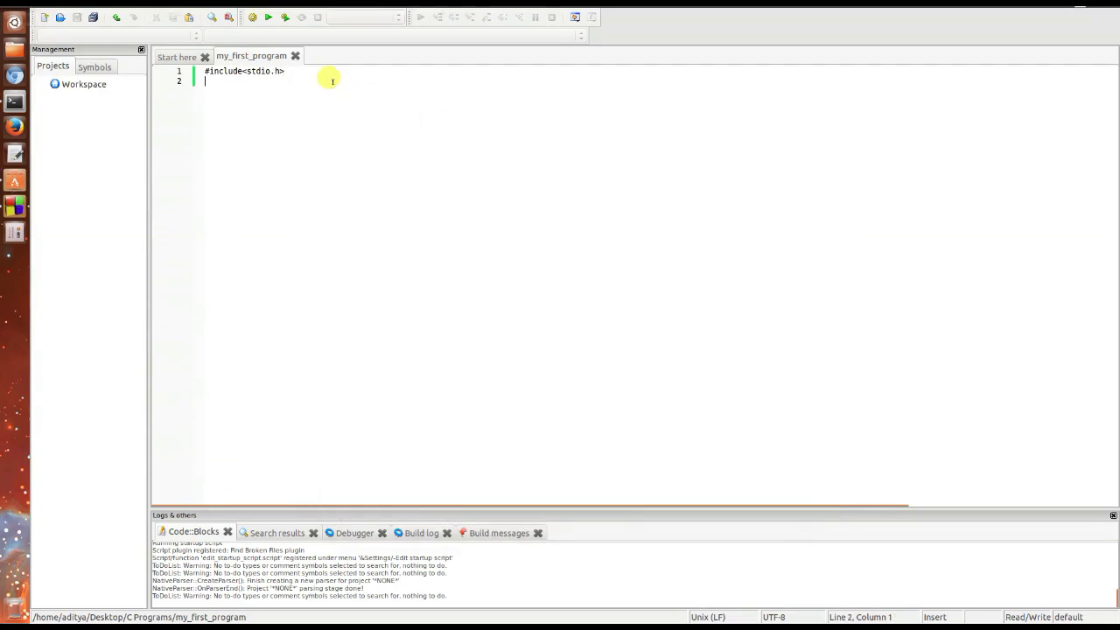
text(#)
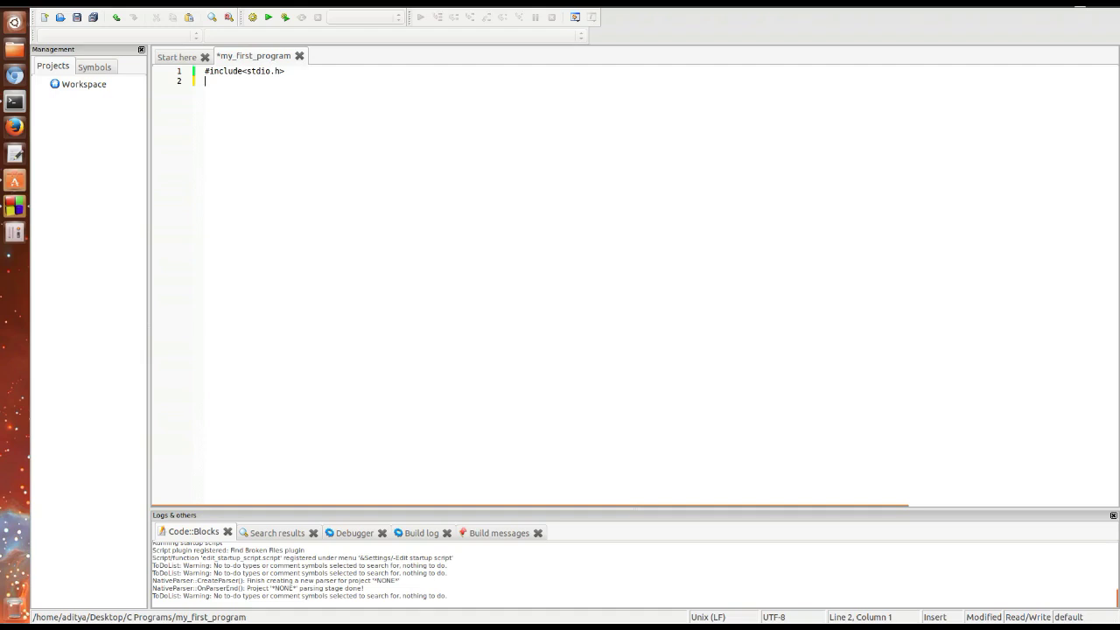
Set the editor font size to 13 in the general editor settings and apply it
click(315, 4)
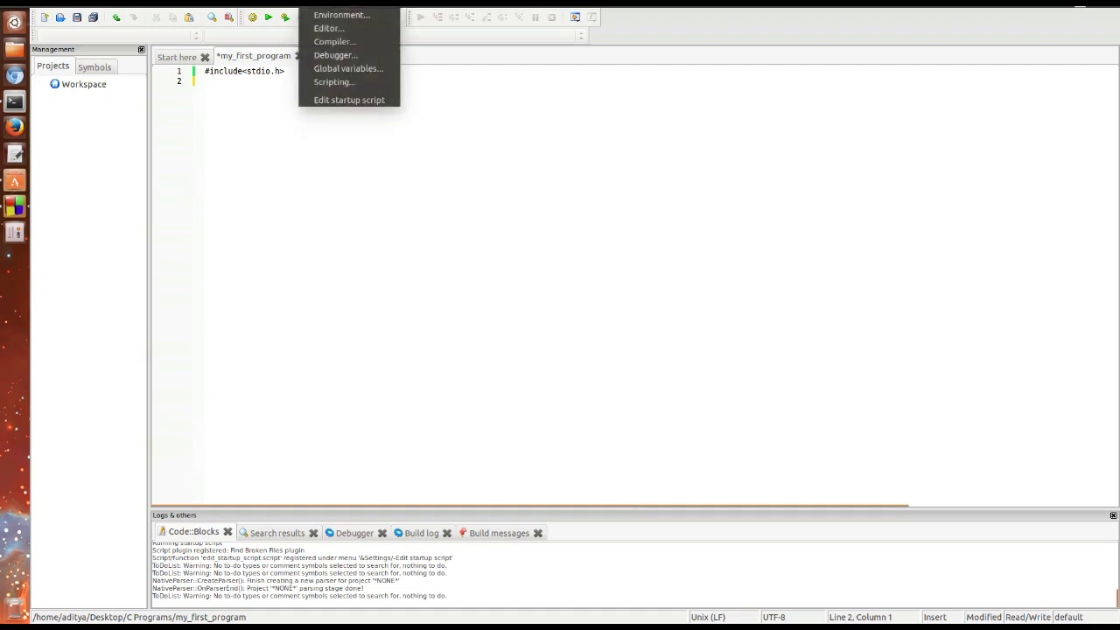
click(319, 28)
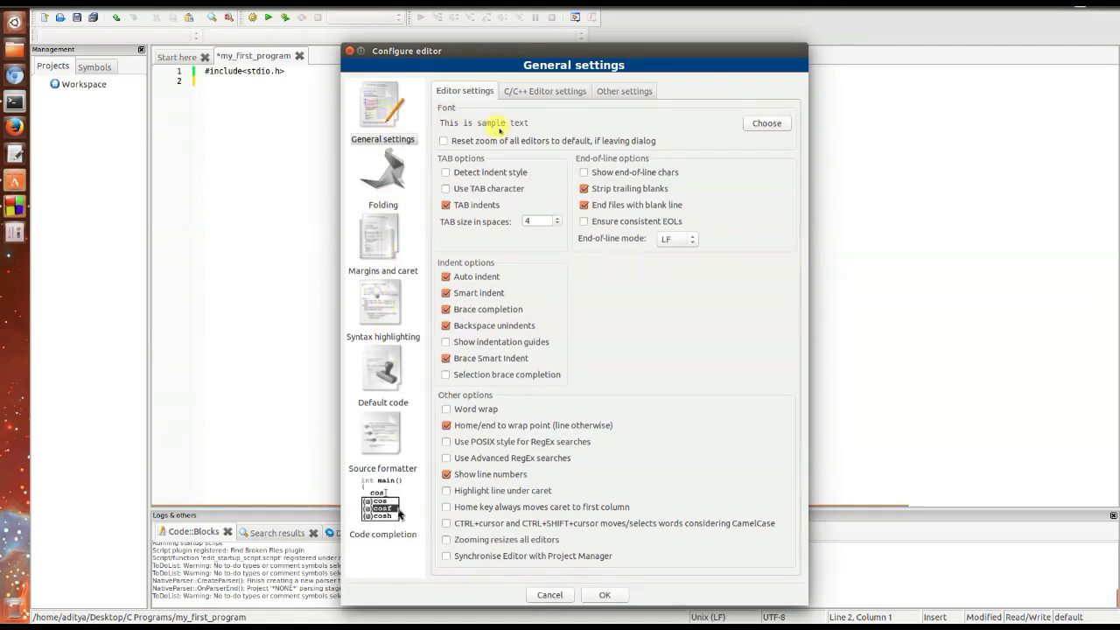
click(786, 124)
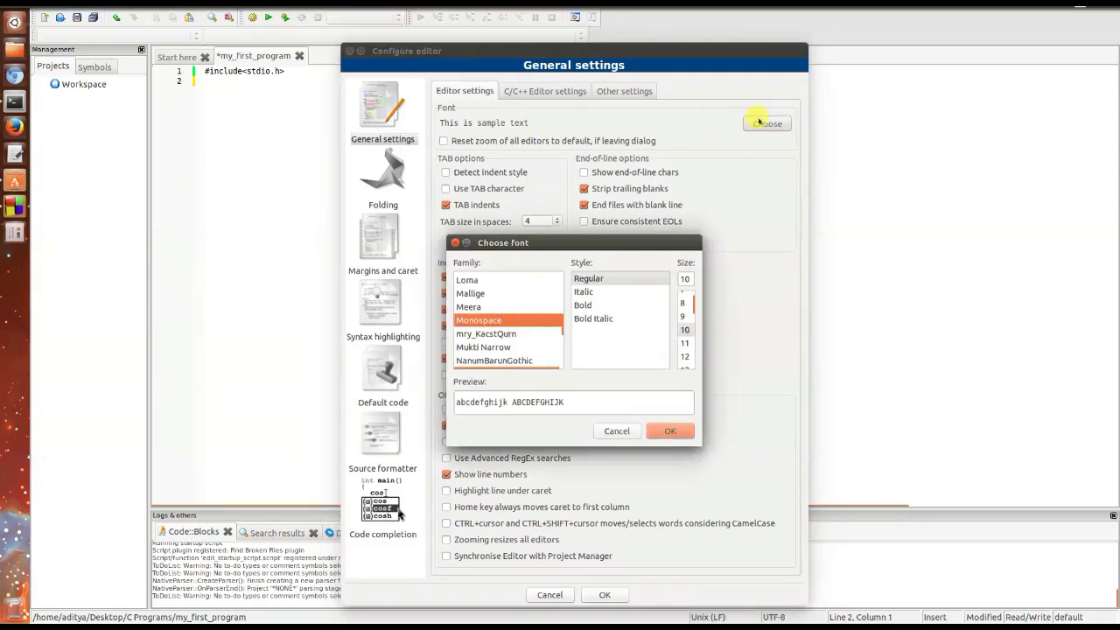
click(684, 356)
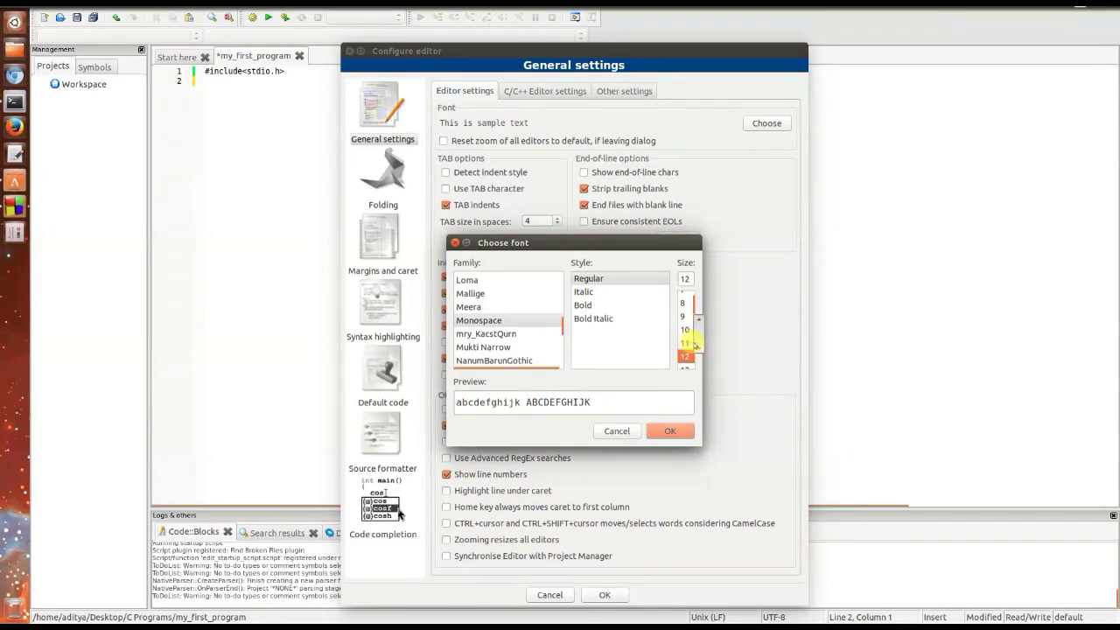
scroll(691, 332, down, 5)
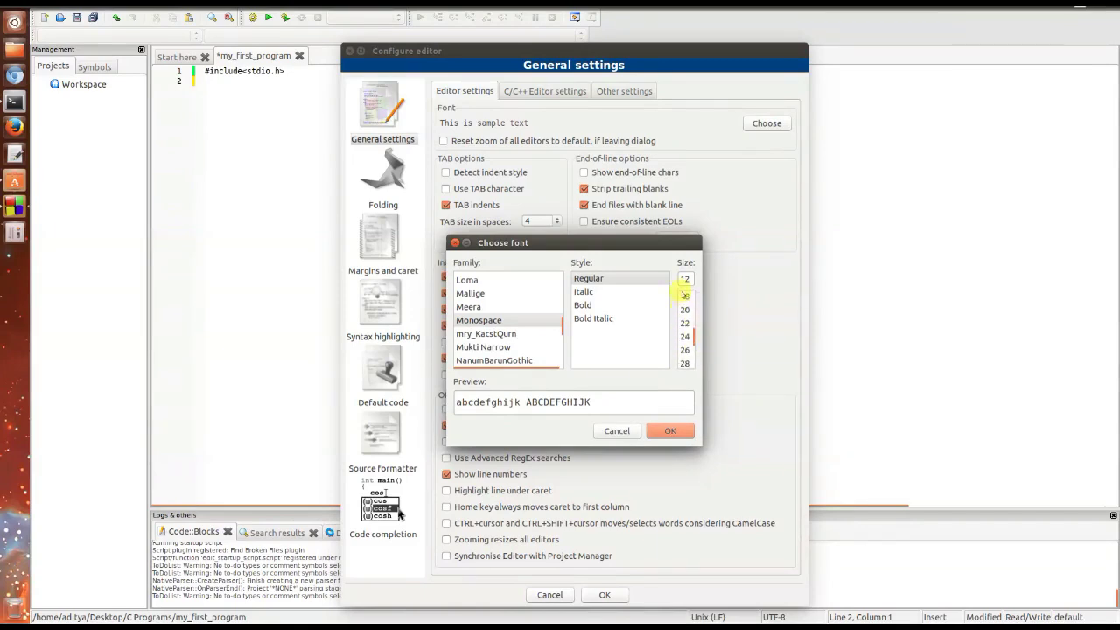
scroll(691, 314, up, 2)
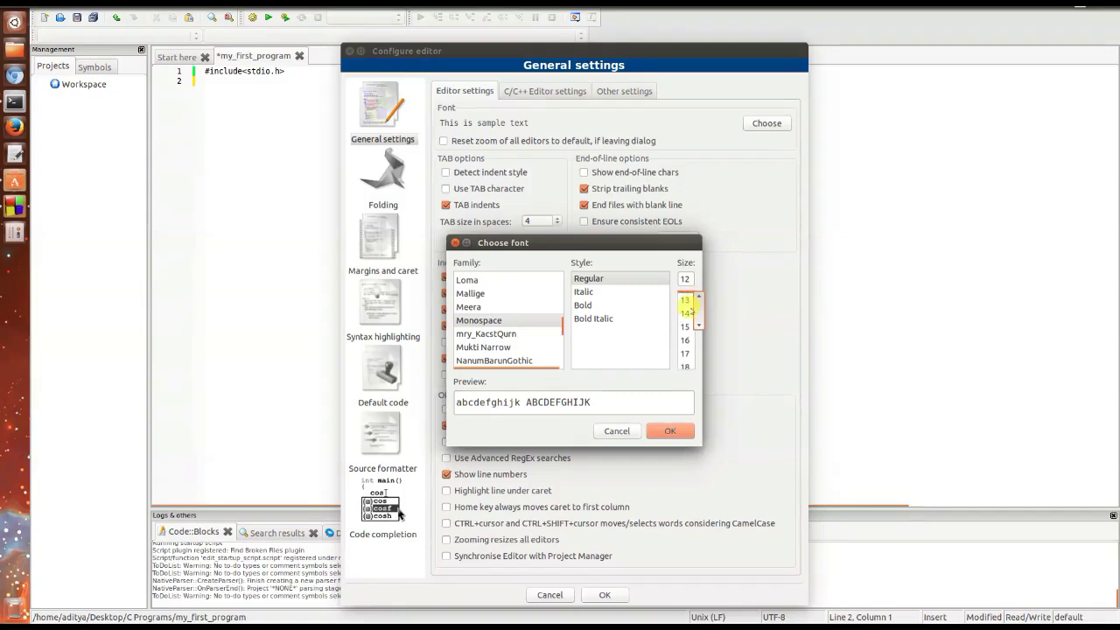
click(685, 313)
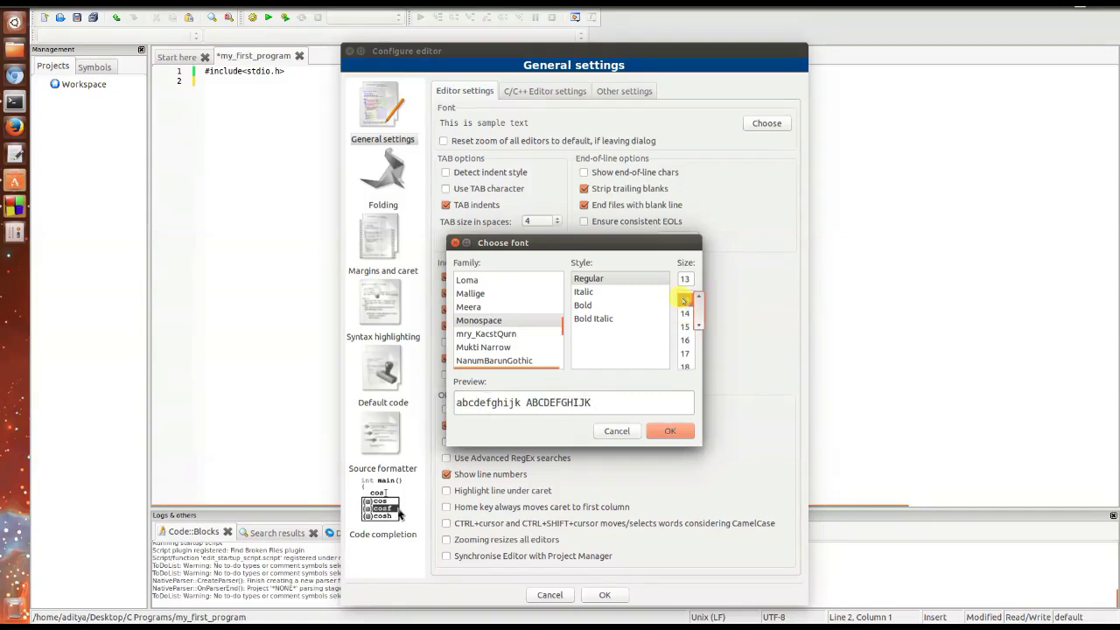
click(675, 430)
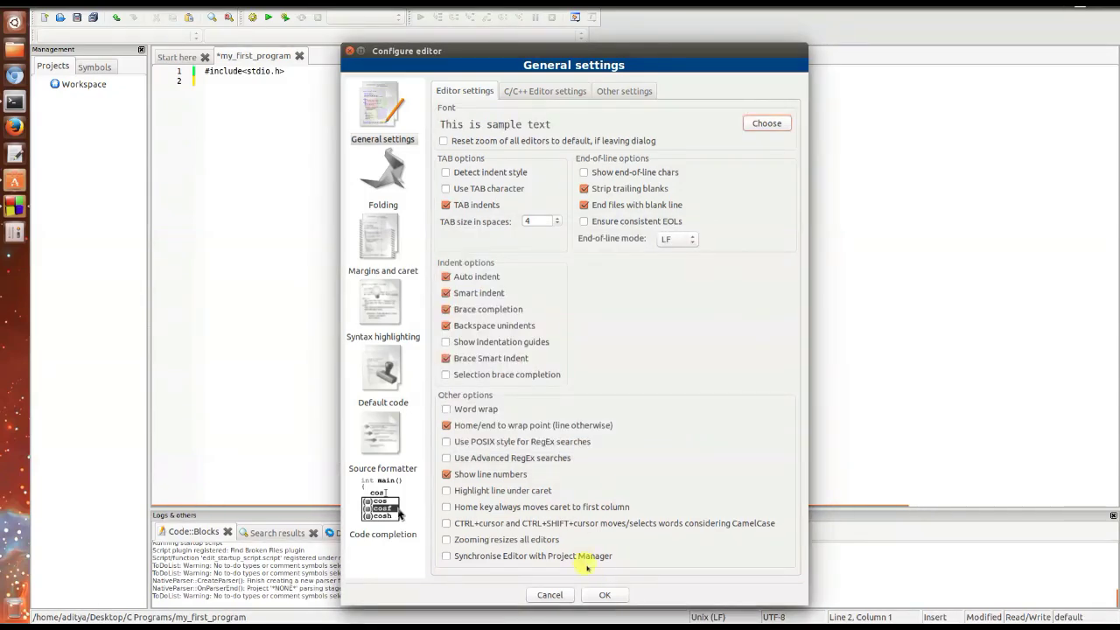
click(602, 594)
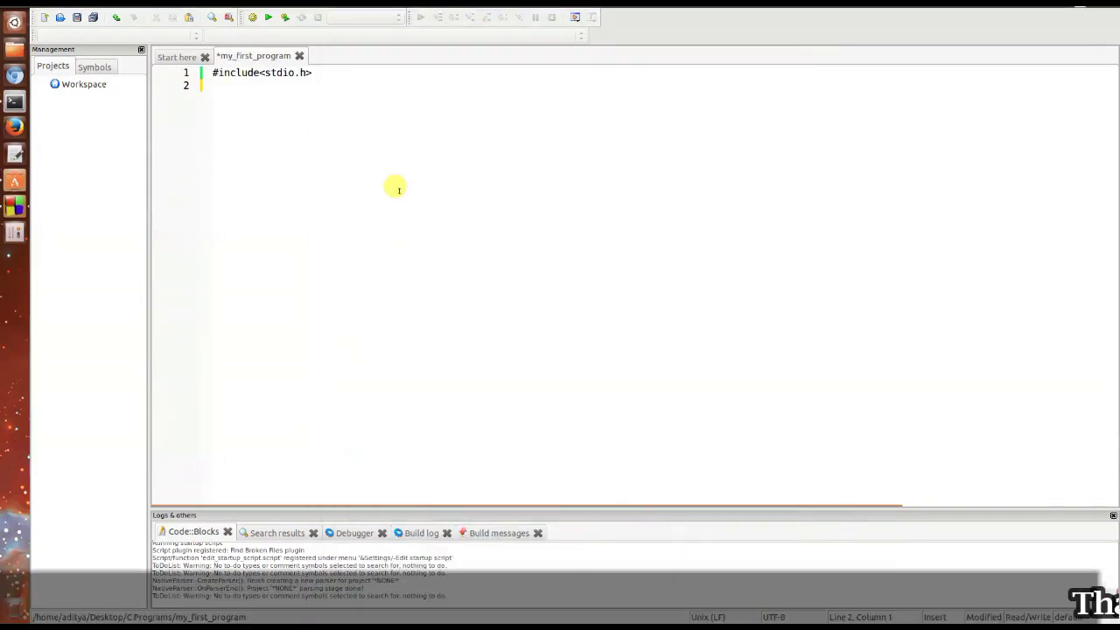
Change the editor font to Monospace Regular size 20 in the general editor settings and apply it
click(324, 4)
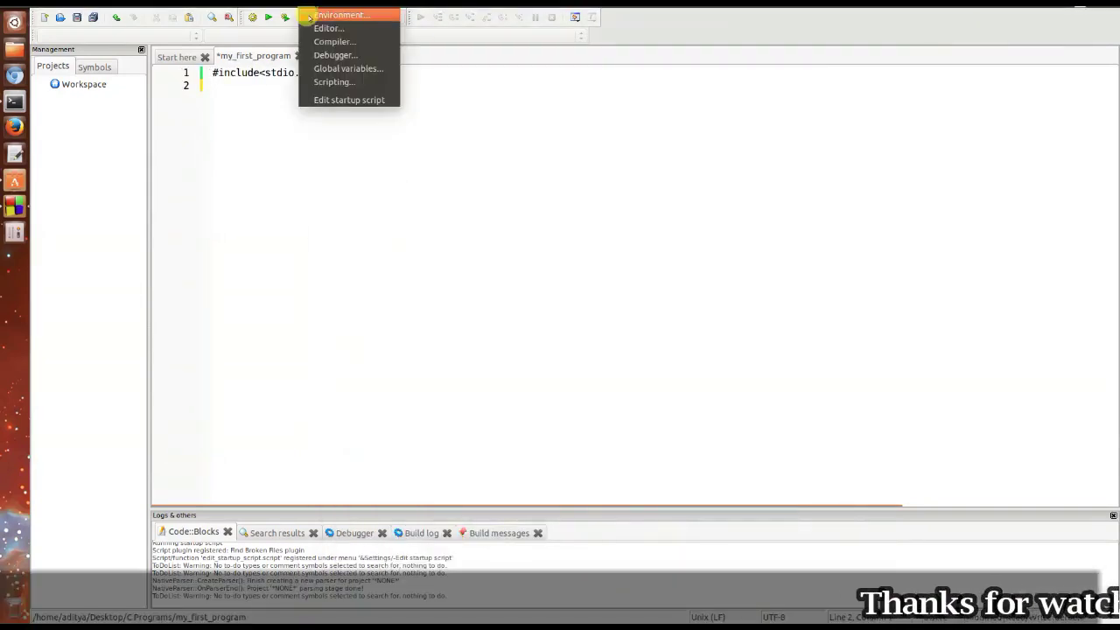
click(310, 20)
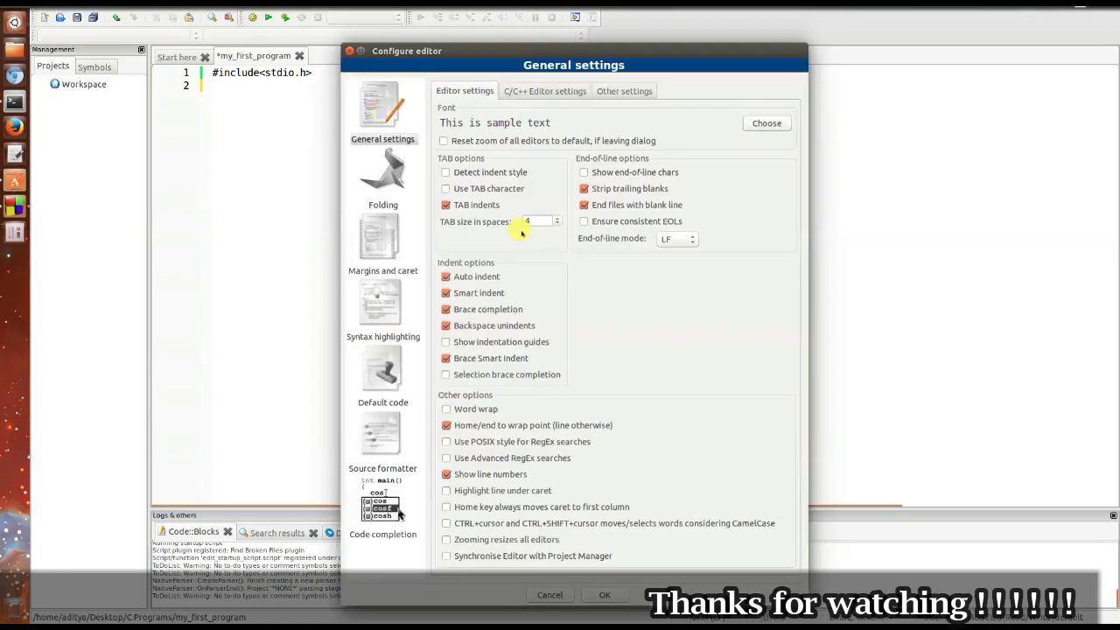
click(757, 125)
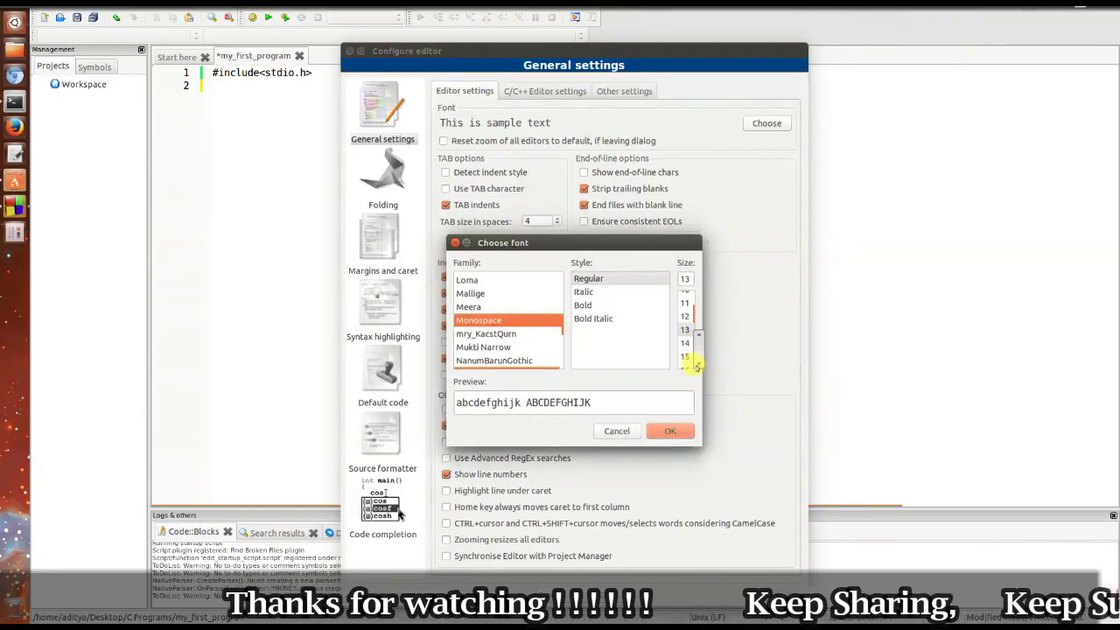
scroll(685, 341, down, 5)
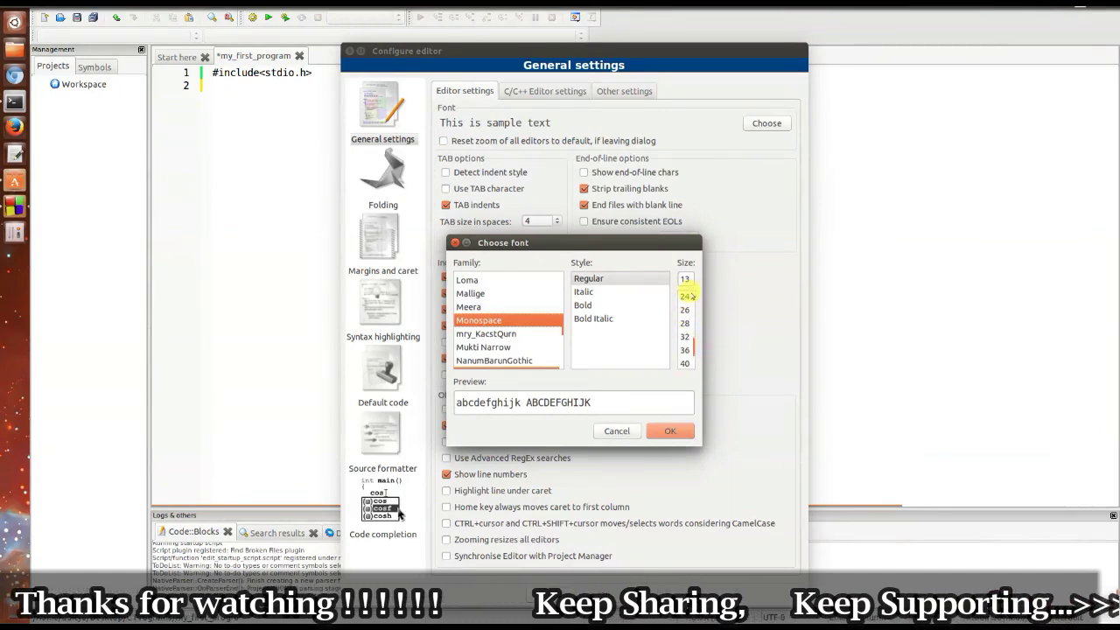
click(685, 297)
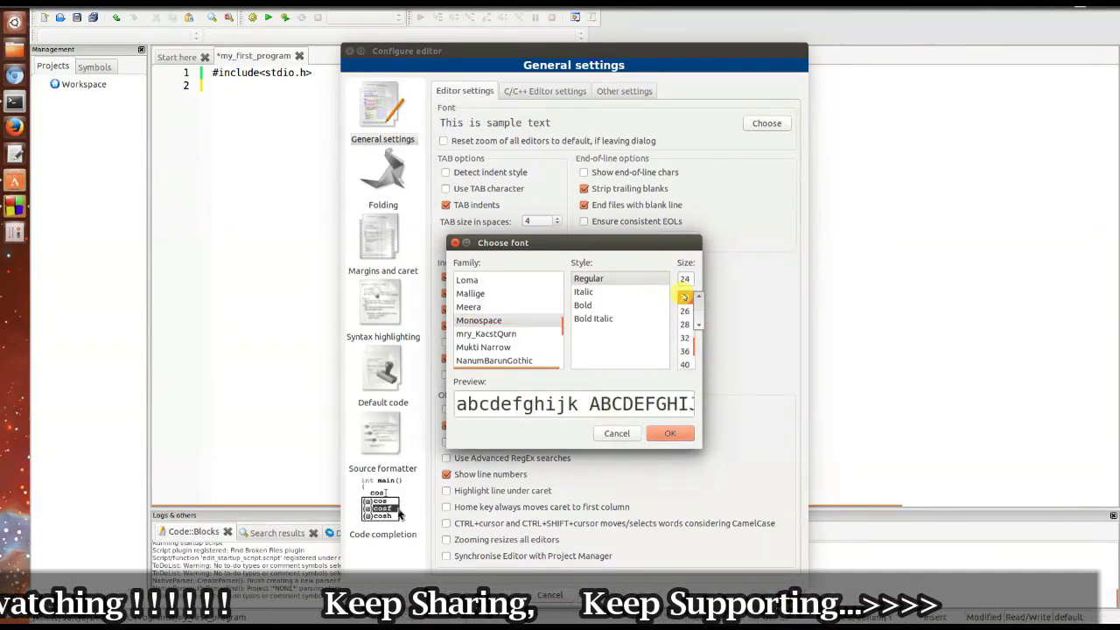
key(Up)
key(Up)
key(Up)
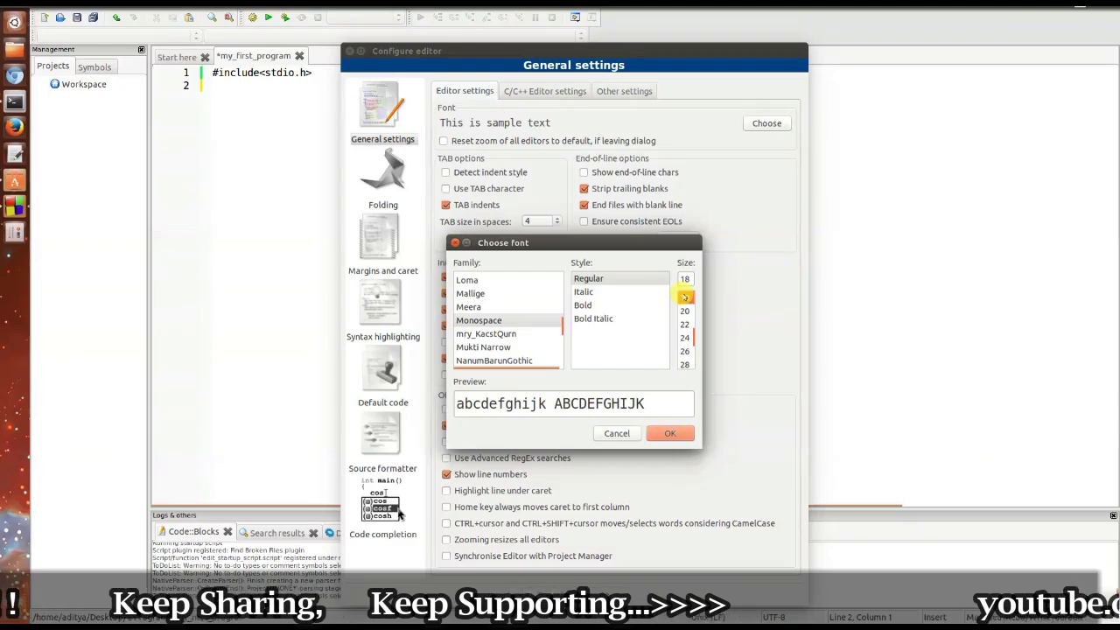
key(Down)
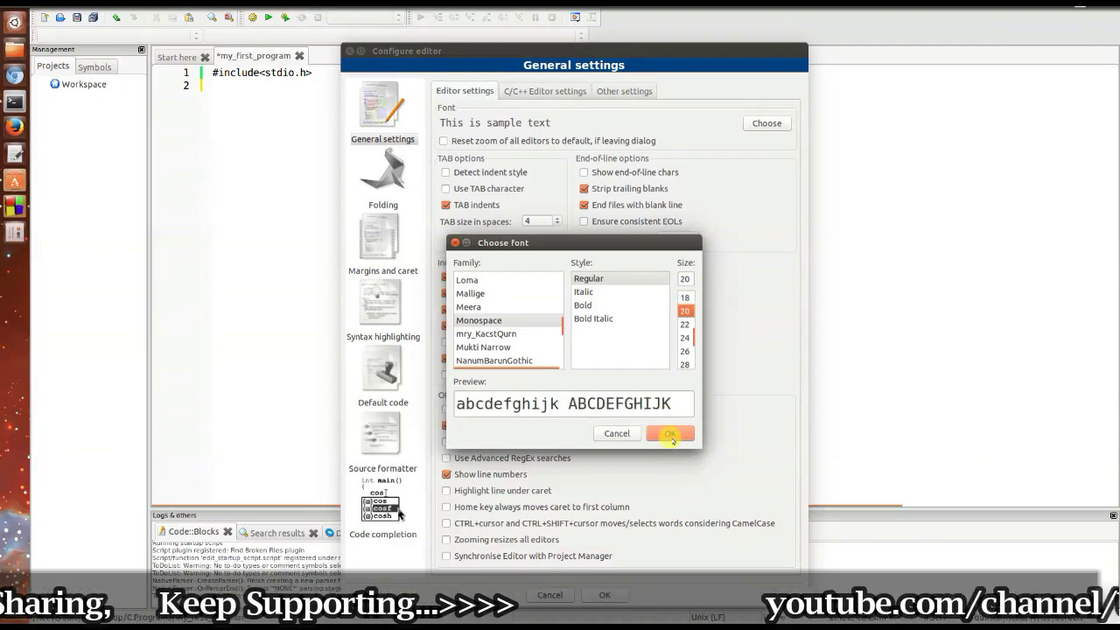
click(671, 434)
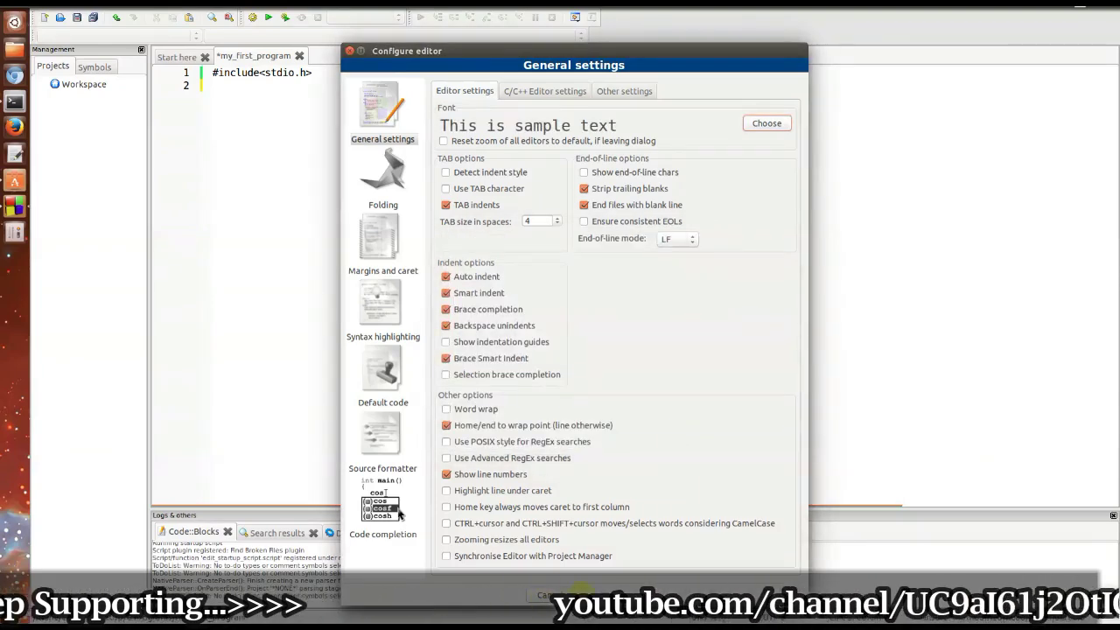
key(Return)
Add an int main() function with an empty body in braces below the #include line
click(517, 322)
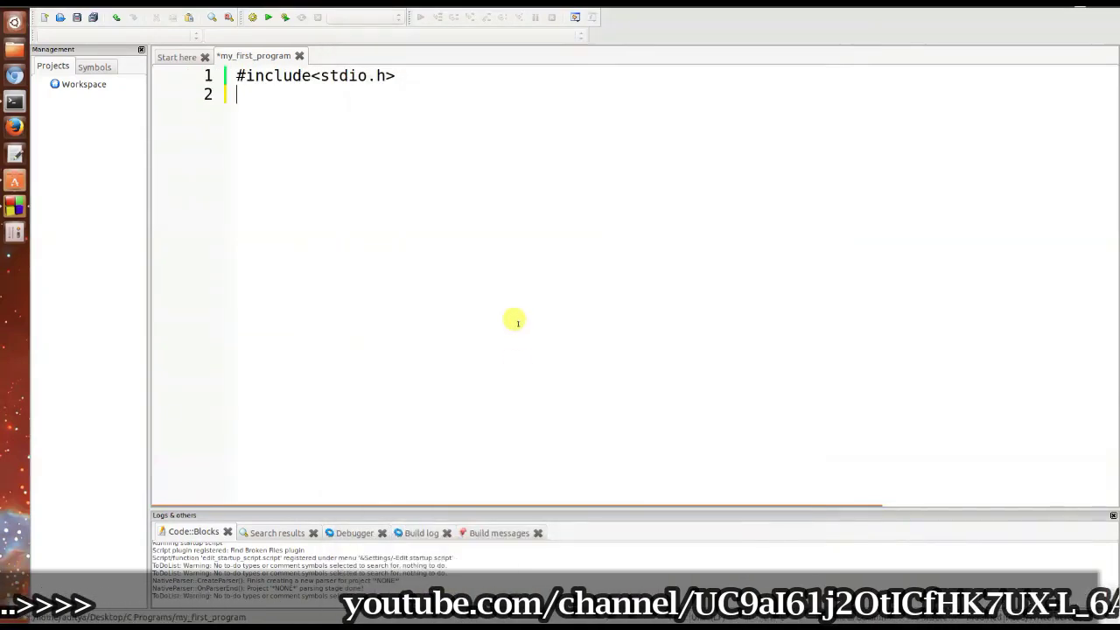
text(int main())
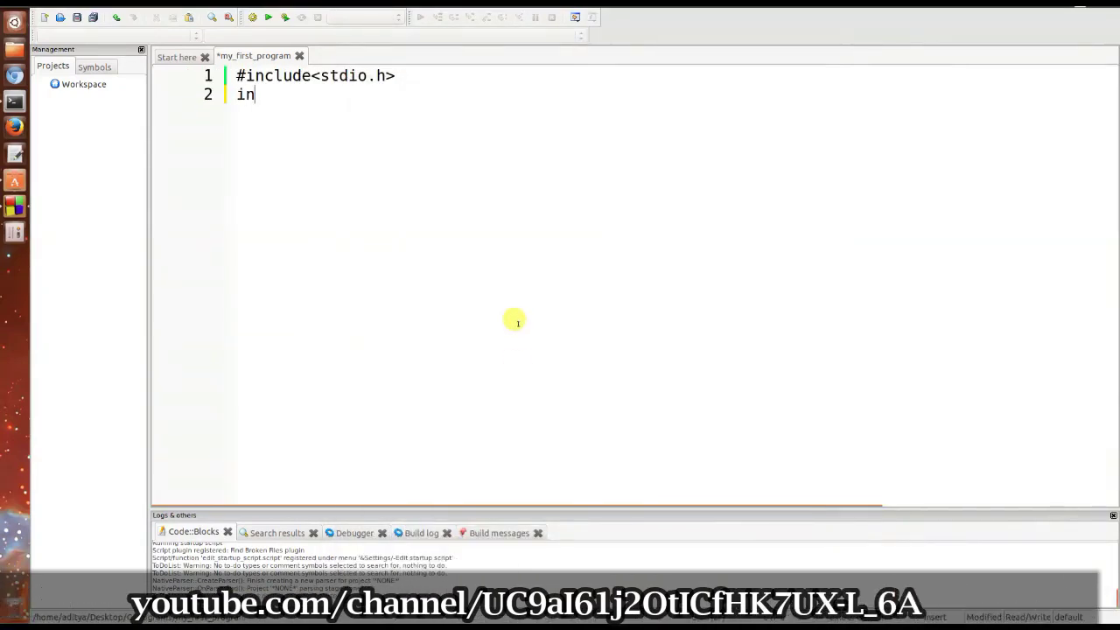
key(Return)
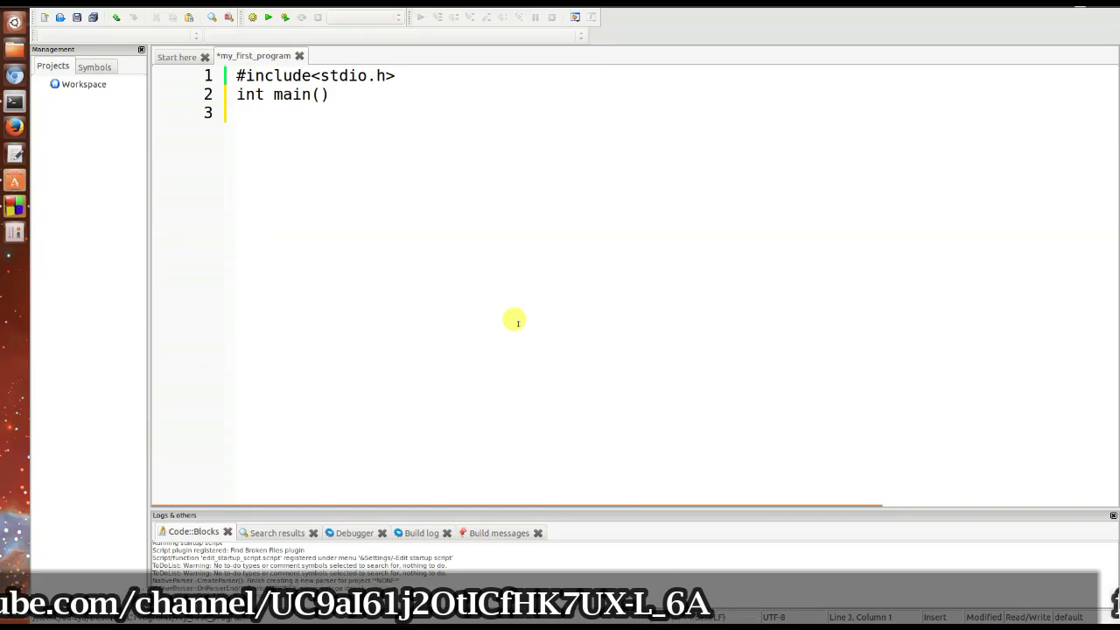
text({)
key(Return)
key(Return)
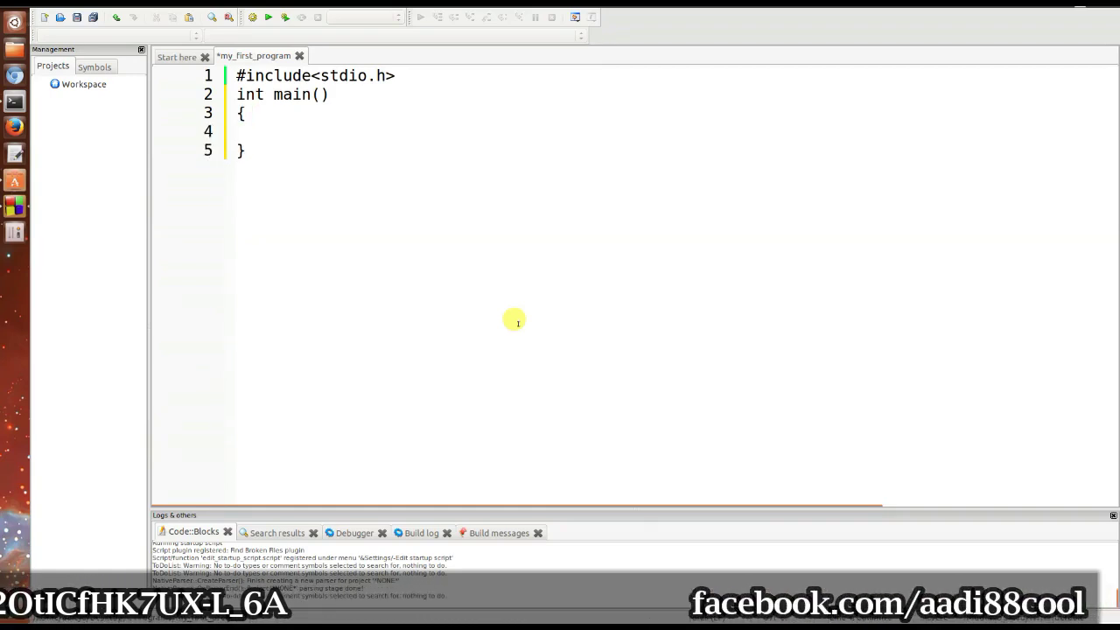
Write printf("Hello World !"); inside the main function and save my_first_program
text(printf(")
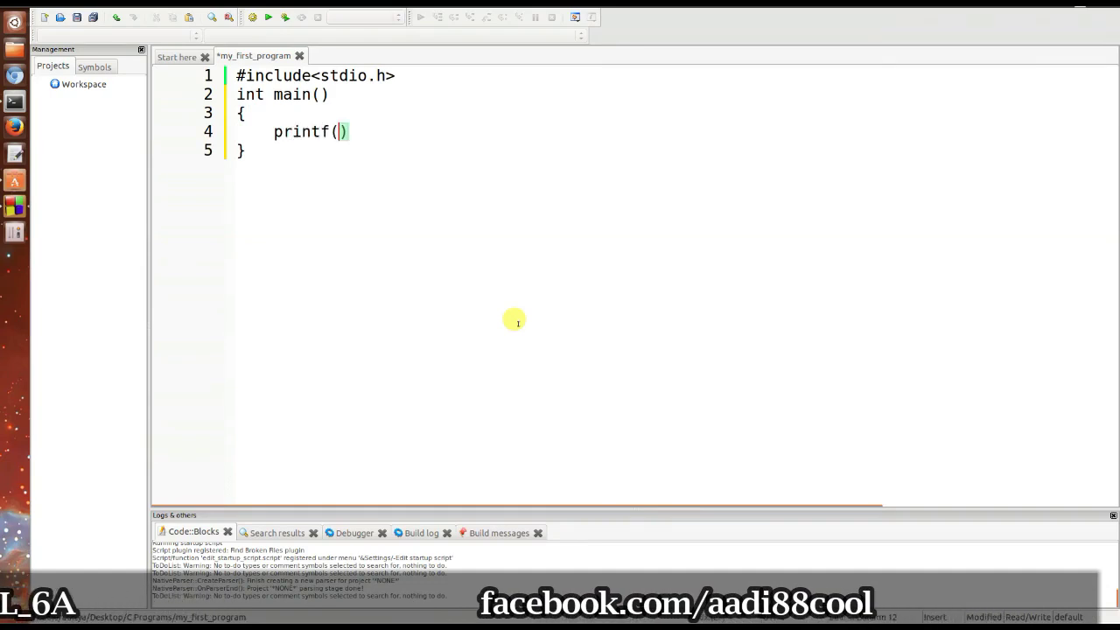
text(Hellow W)
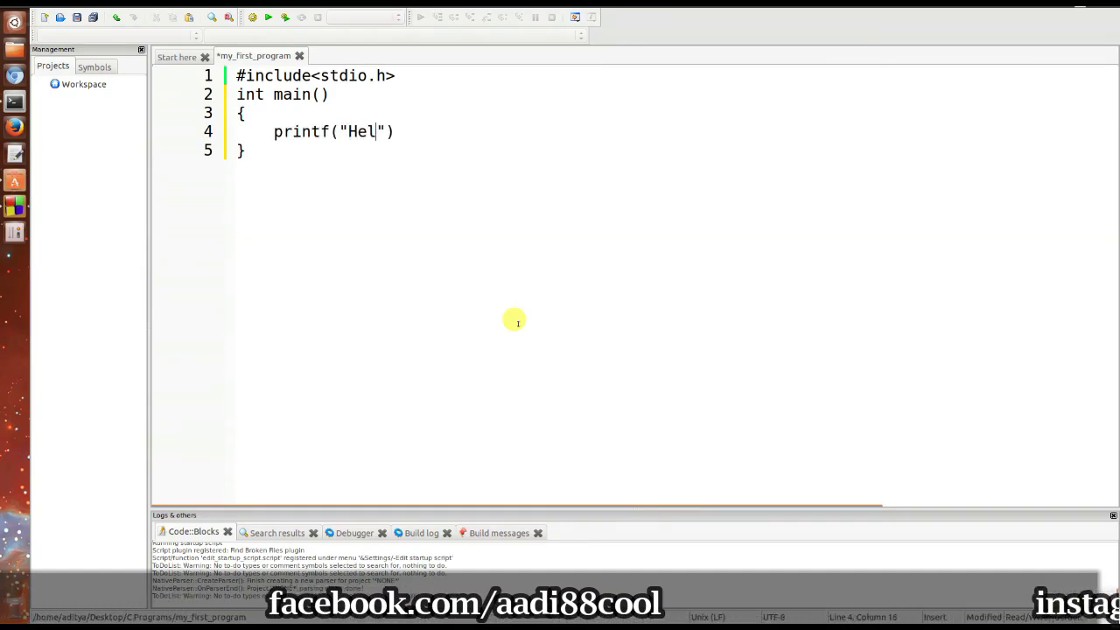
key(BackSpace)
key(BackSpace)
key(BackSpace)
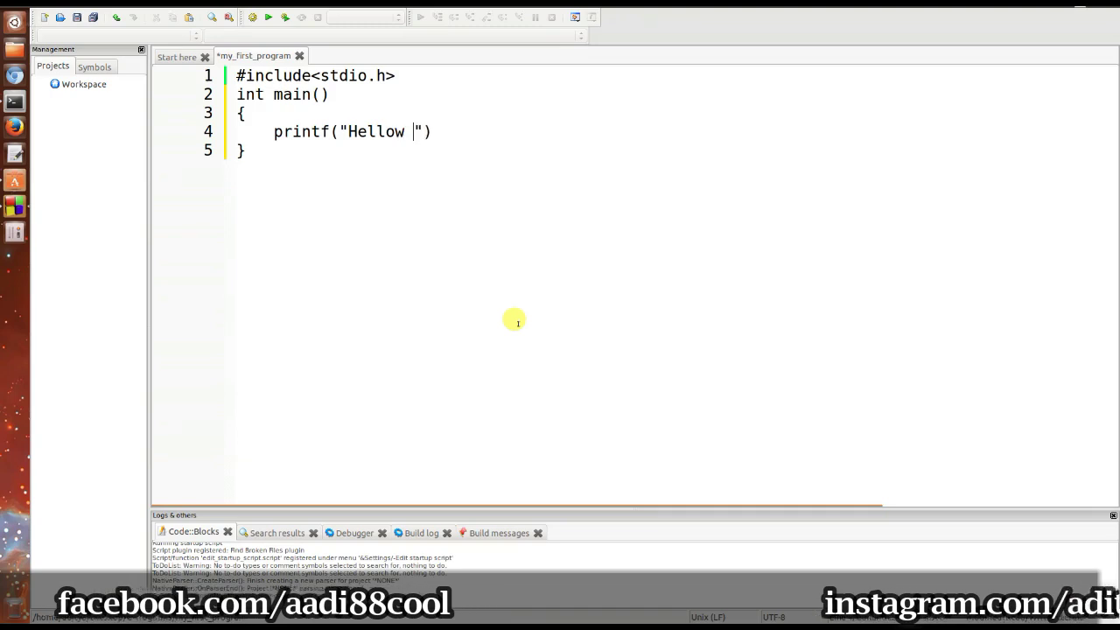
text(World !)
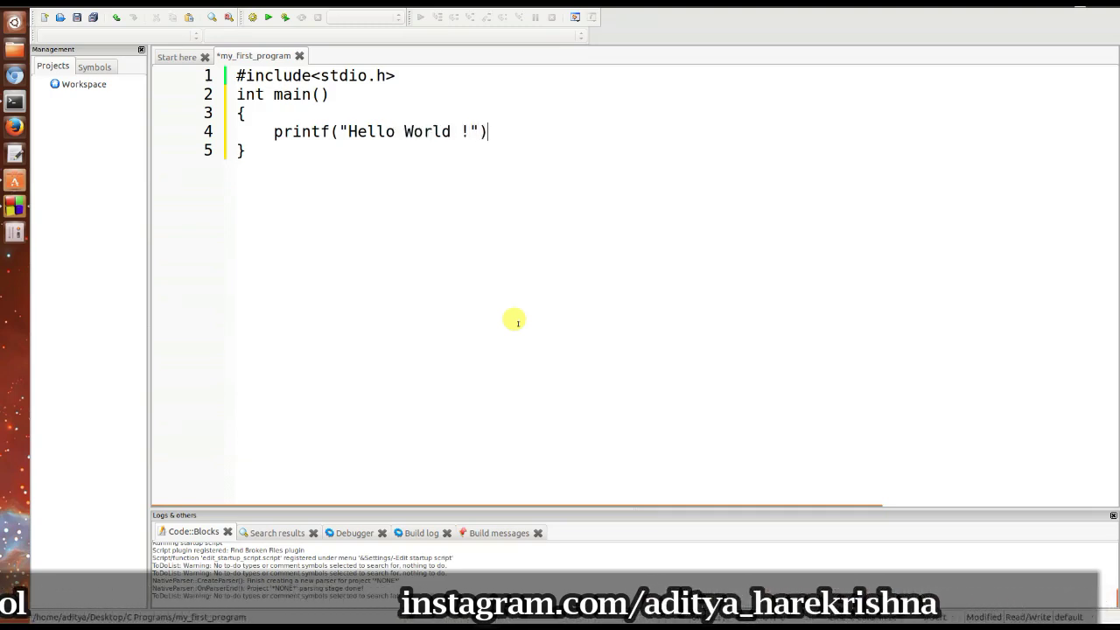
key(ctrl+s)
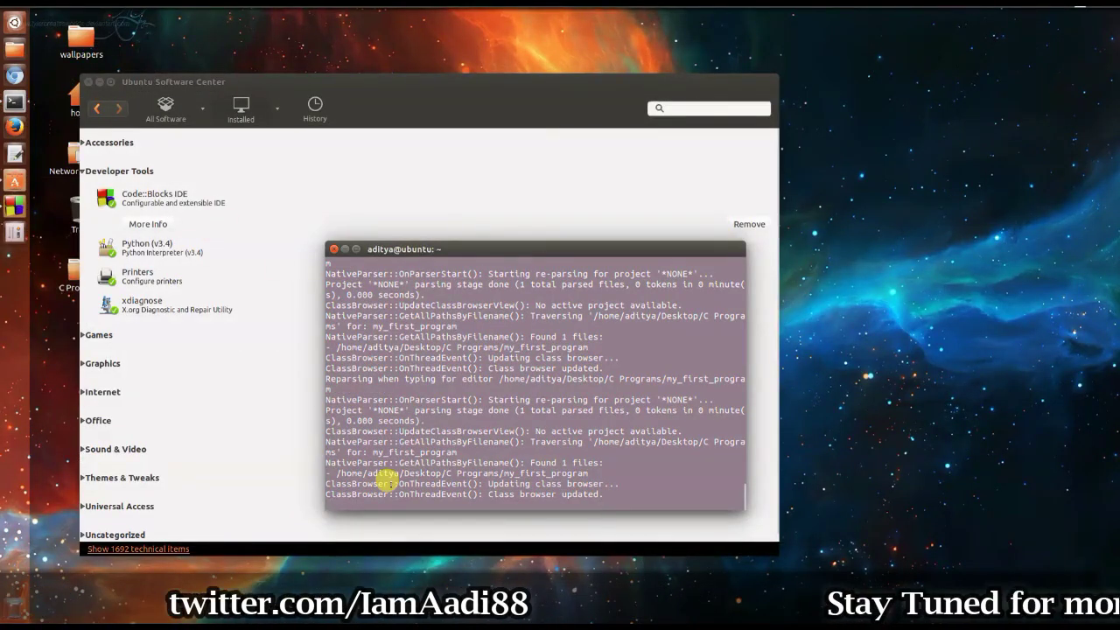
Switch back to Code::Blocks and quit it, saving the changed default layout and turning off further layout prompts
click(14, 206)
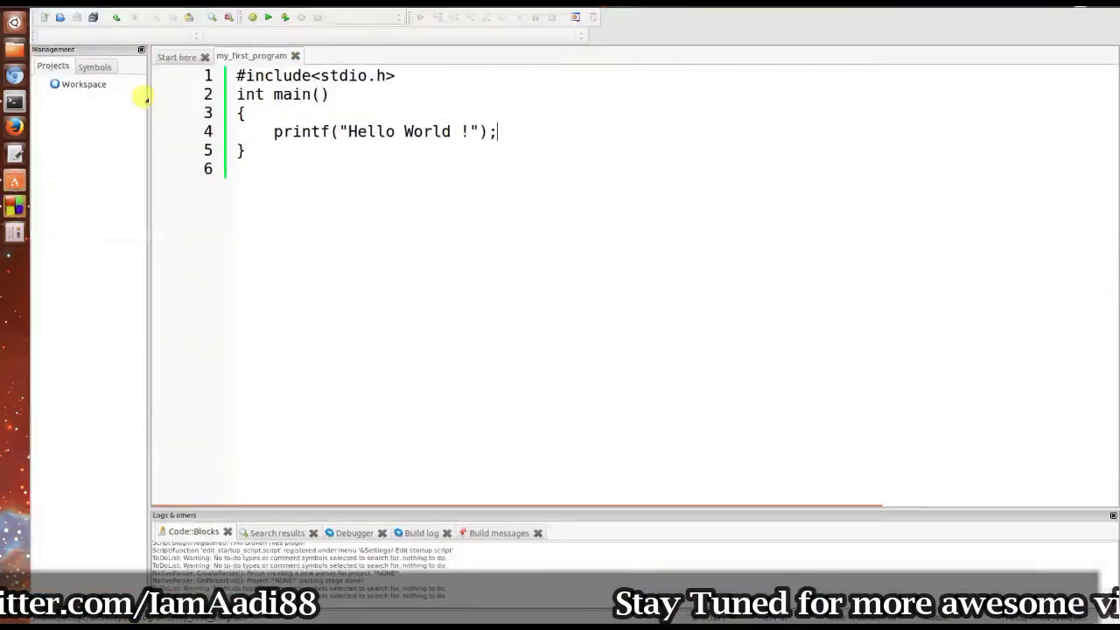
click(7, 4)
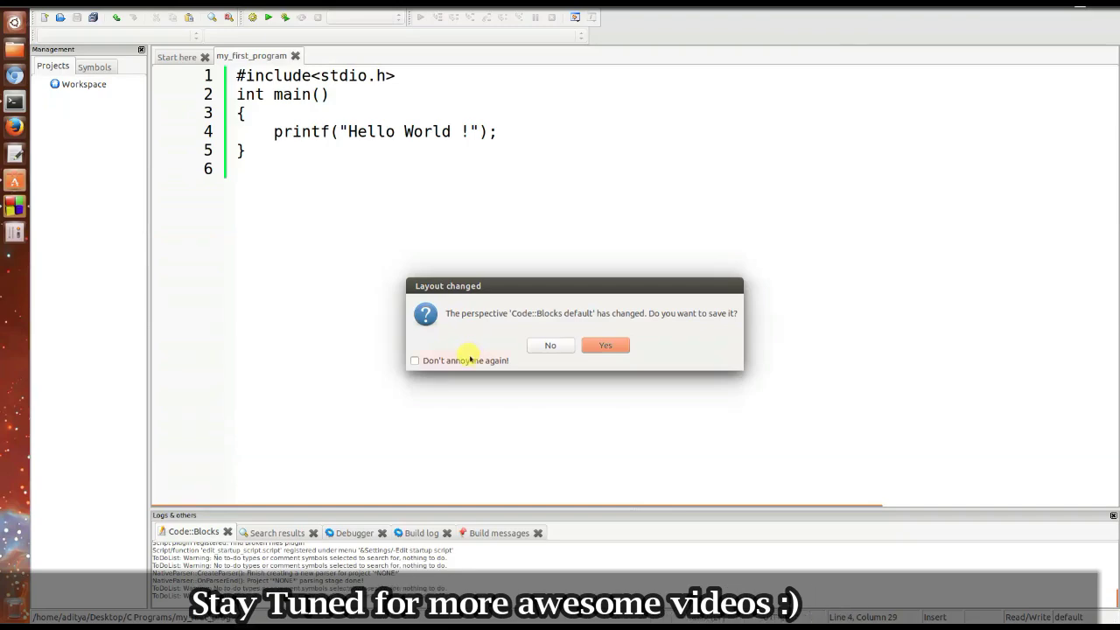
click(470, 360)
click(604, 344)
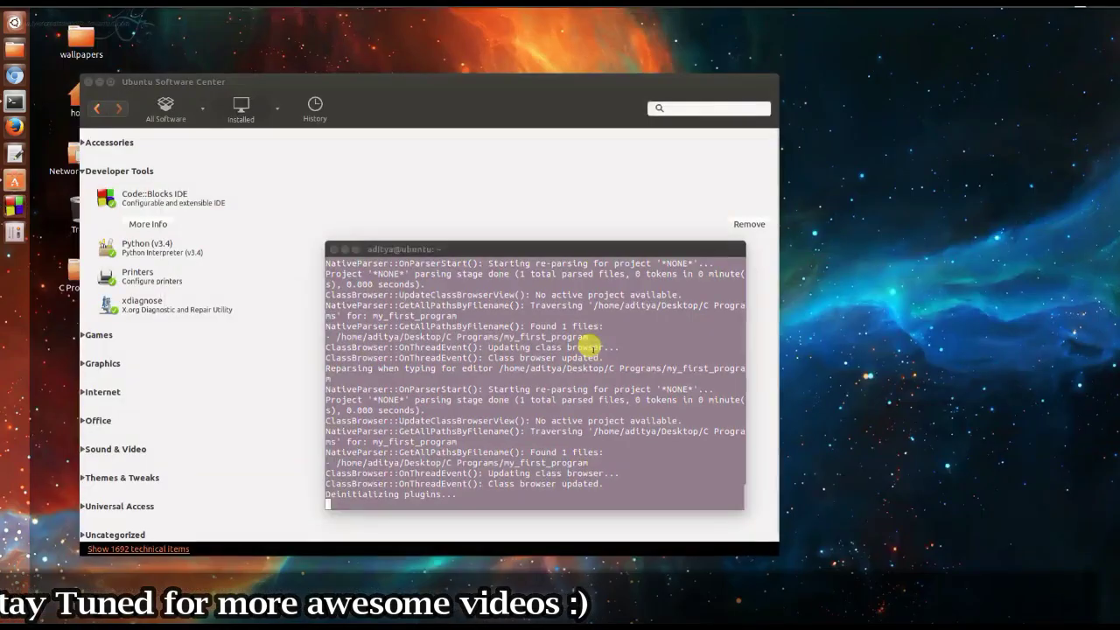
End the terminal session with the exit command and close Ubuntu Software Center
text(exit)
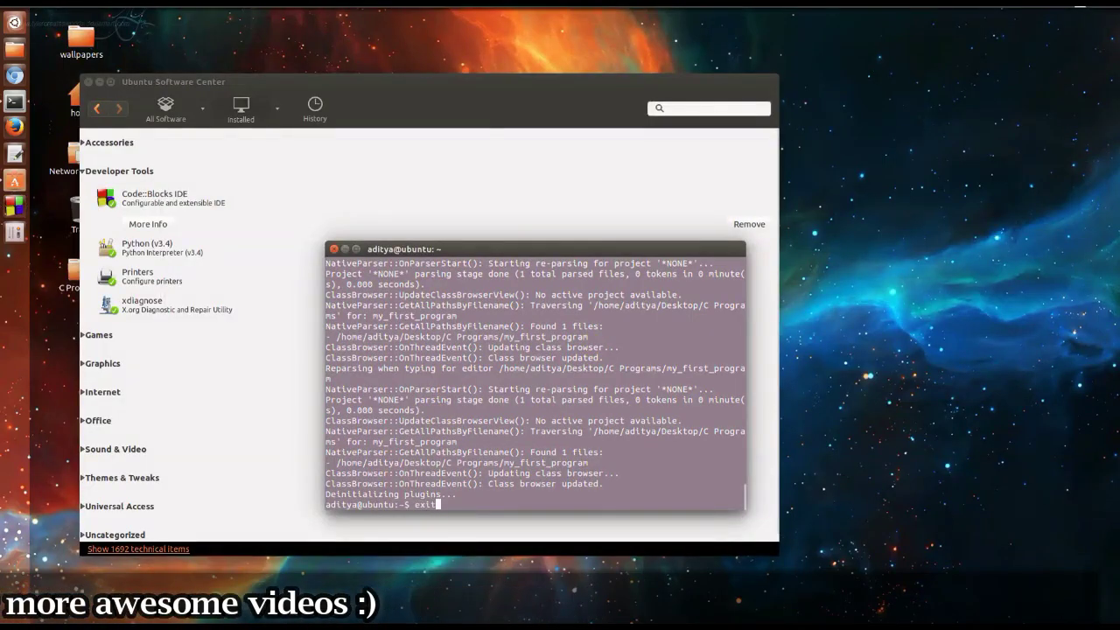
key(Return)
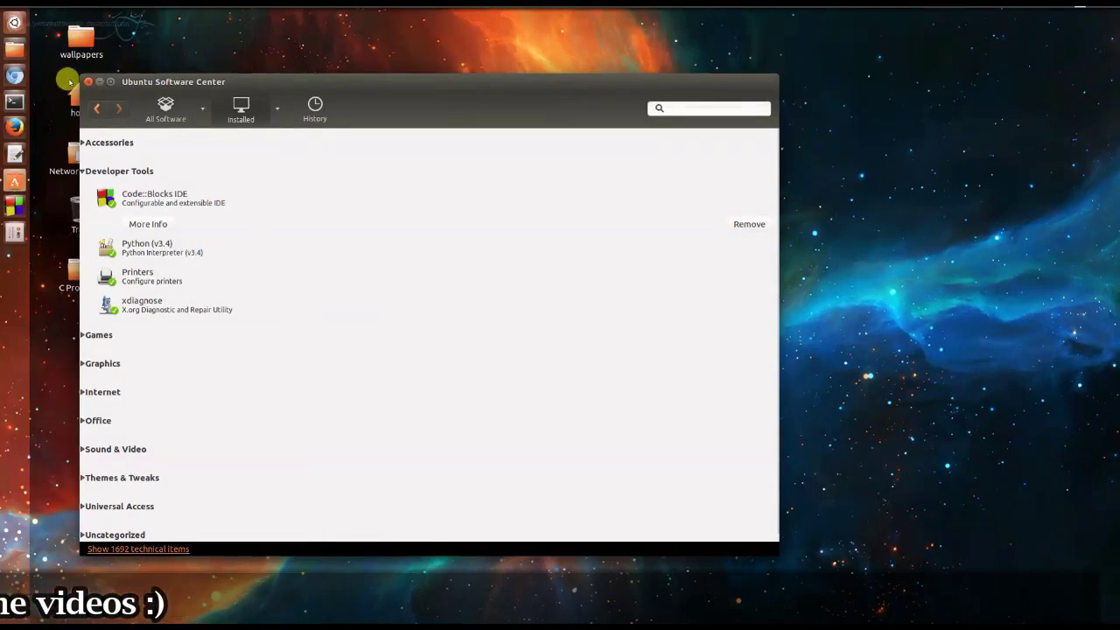
click(85, 81)
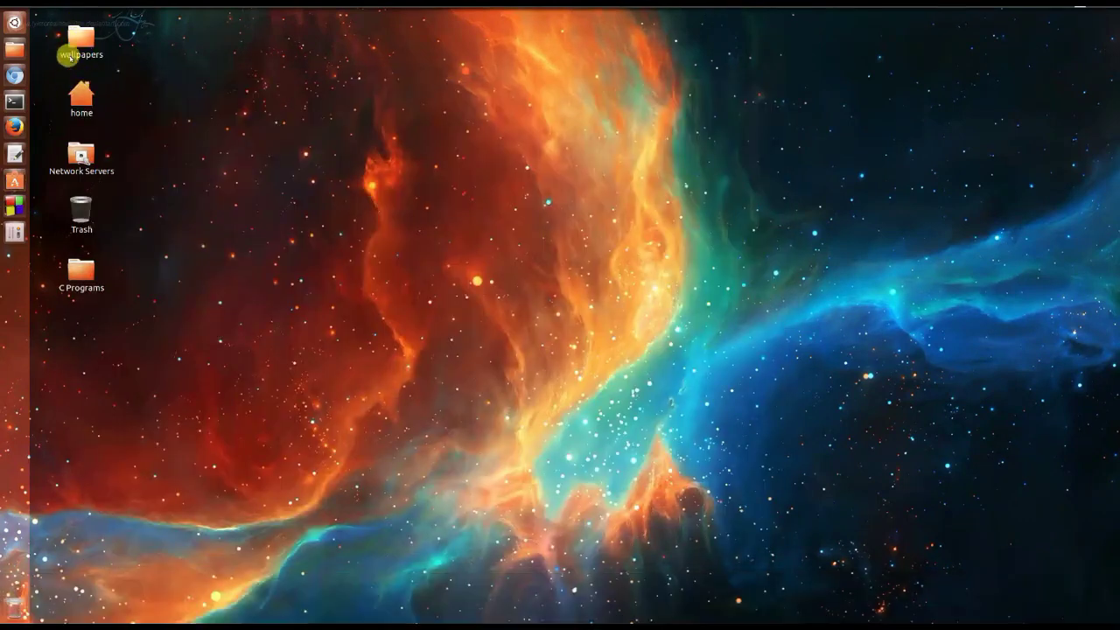
Open the C Programs folder on the desktop and rename my_first_program to my_first_program.c
double_click(80, 271)
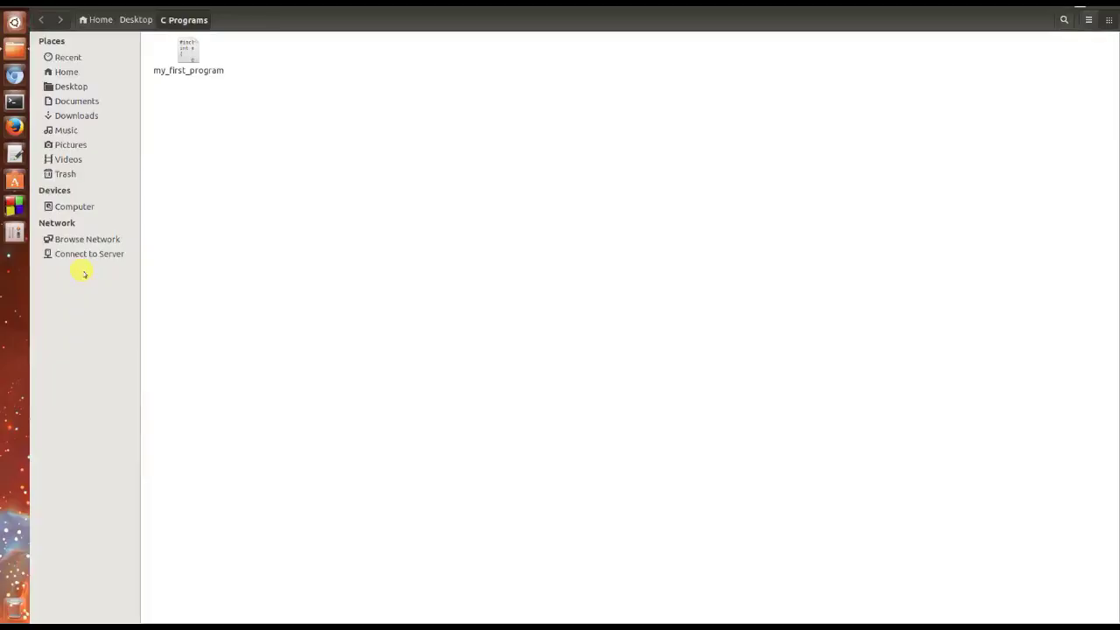
click(196, 68)
right_click(199, 70)
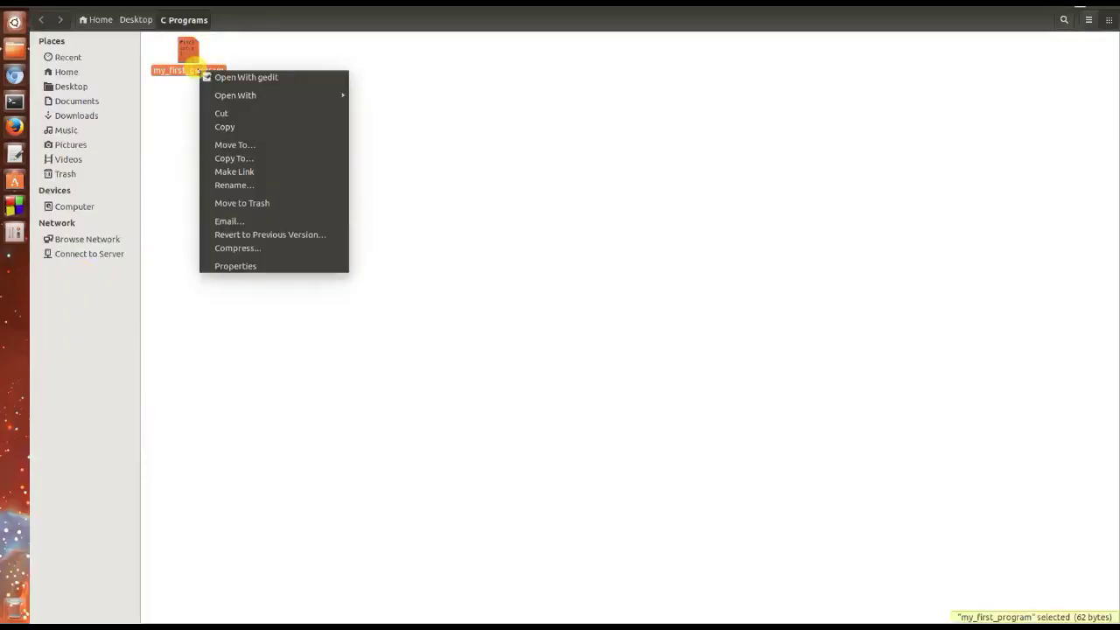
click(242, 184)
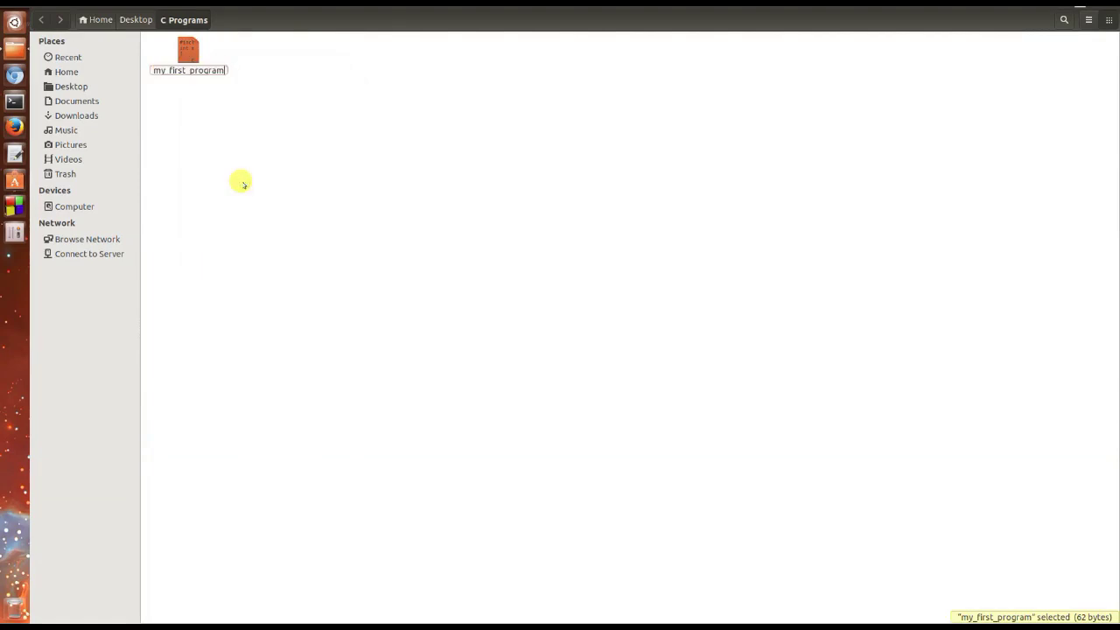
text(.c)
key(Return)
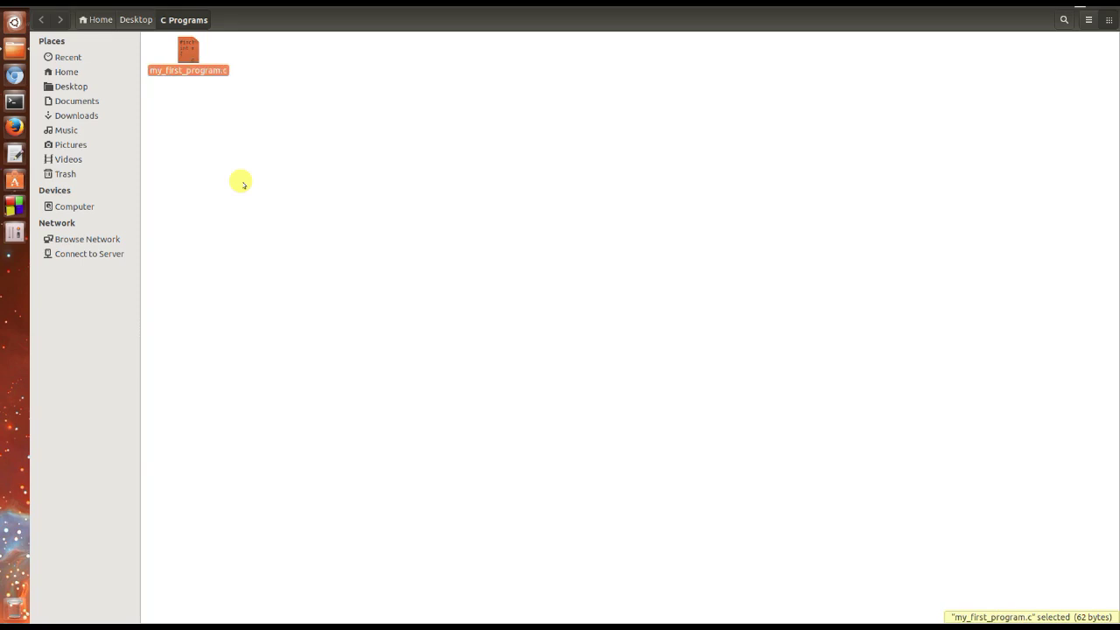
Switch to Code::Blocks and open my_first_program.c from the C Programs folder on the Desktop
click(10, 4)
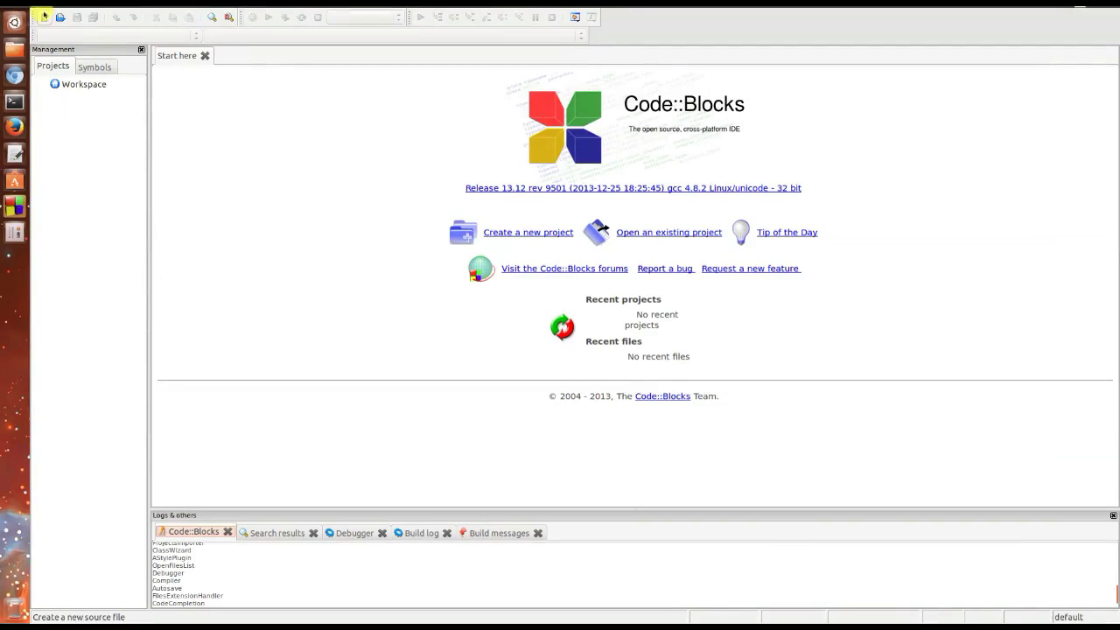
click(61, 17)
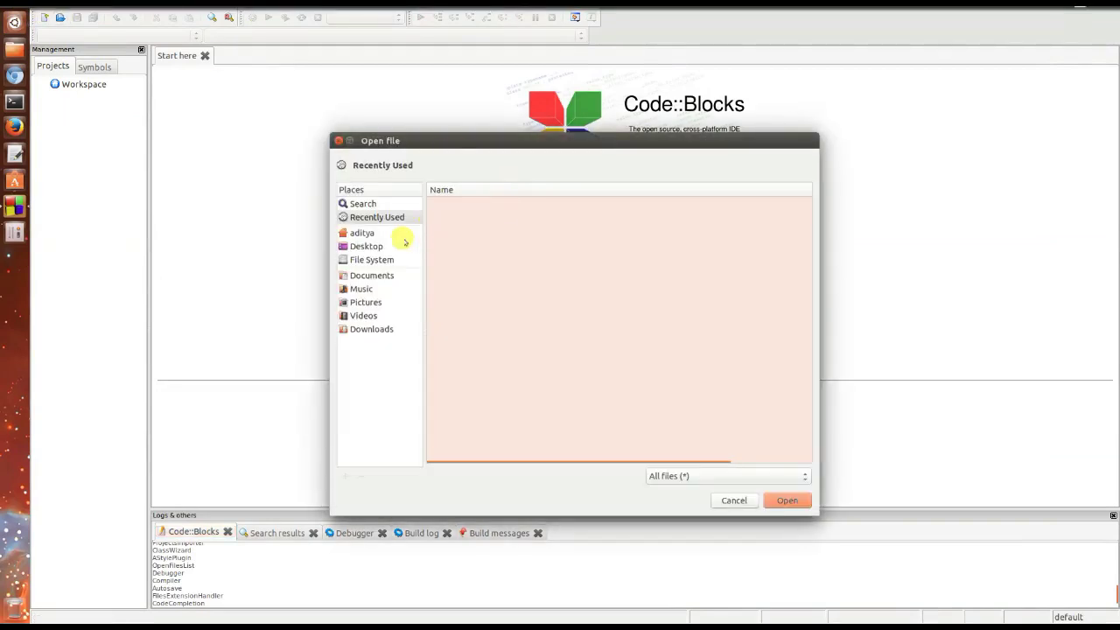
click(362, 246)
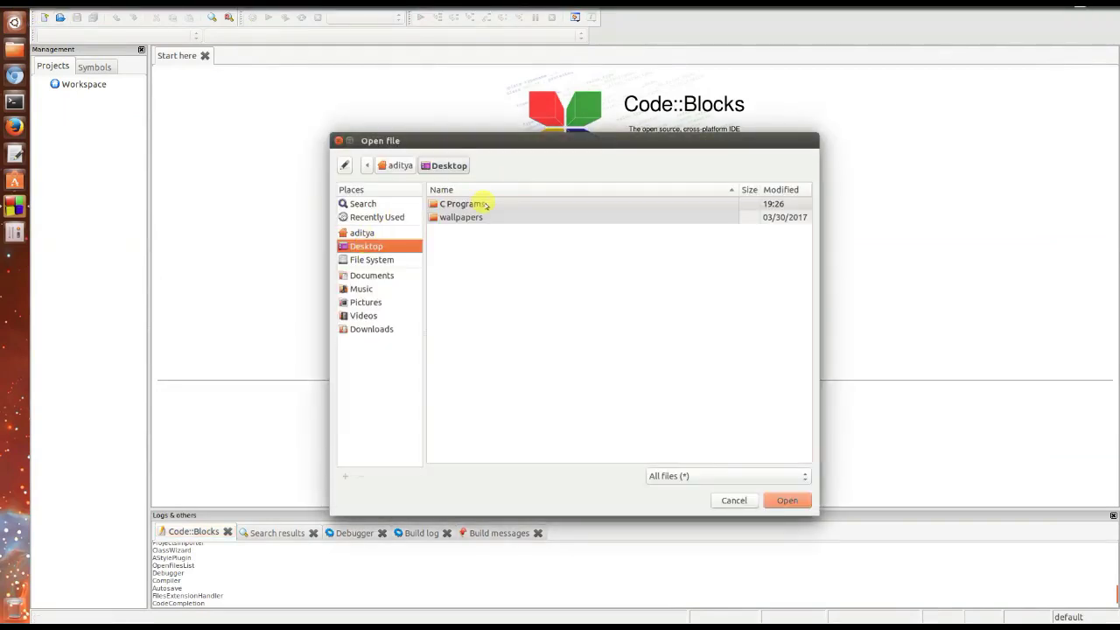
double_click(484, 204)
double_click(472, 203)
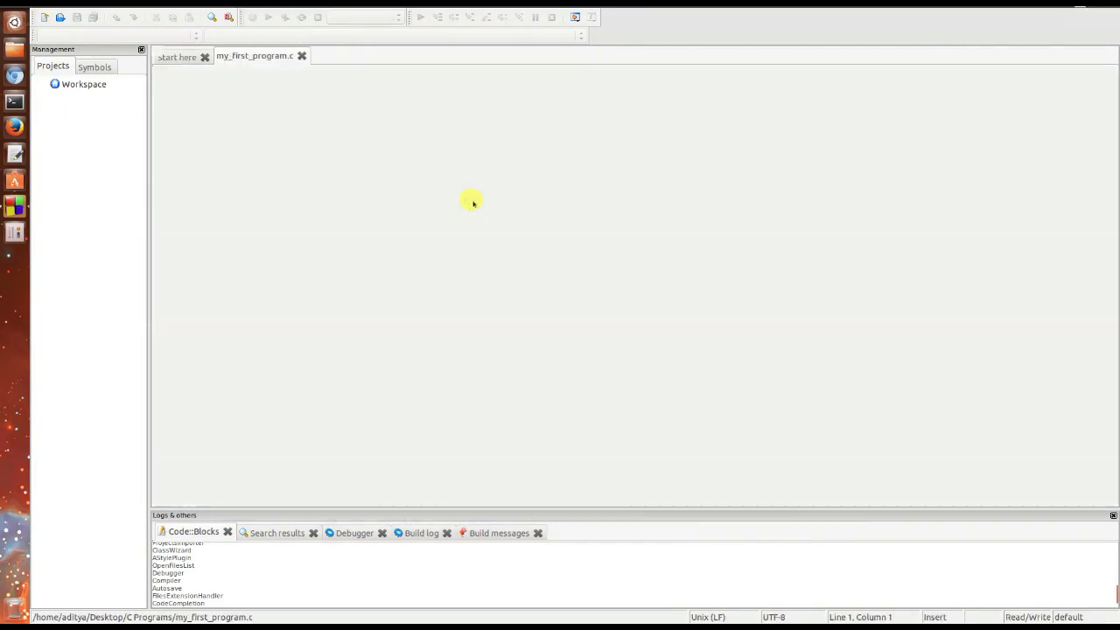
click(472, 200)
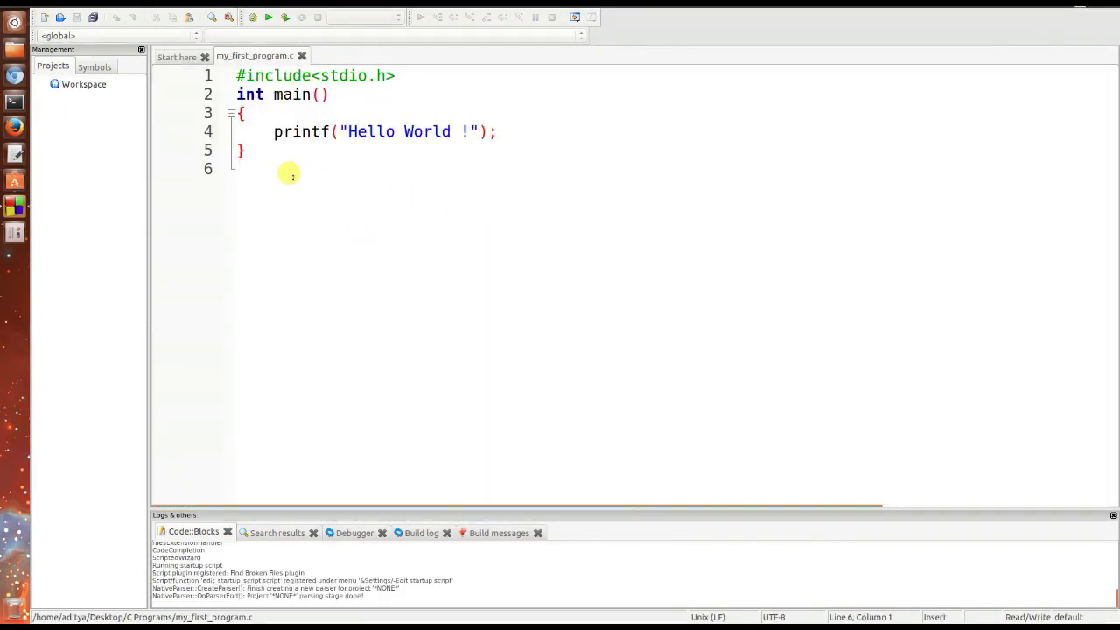
Try to build and run my_first_program.c, agreeing to build the file first
click(260, 150)
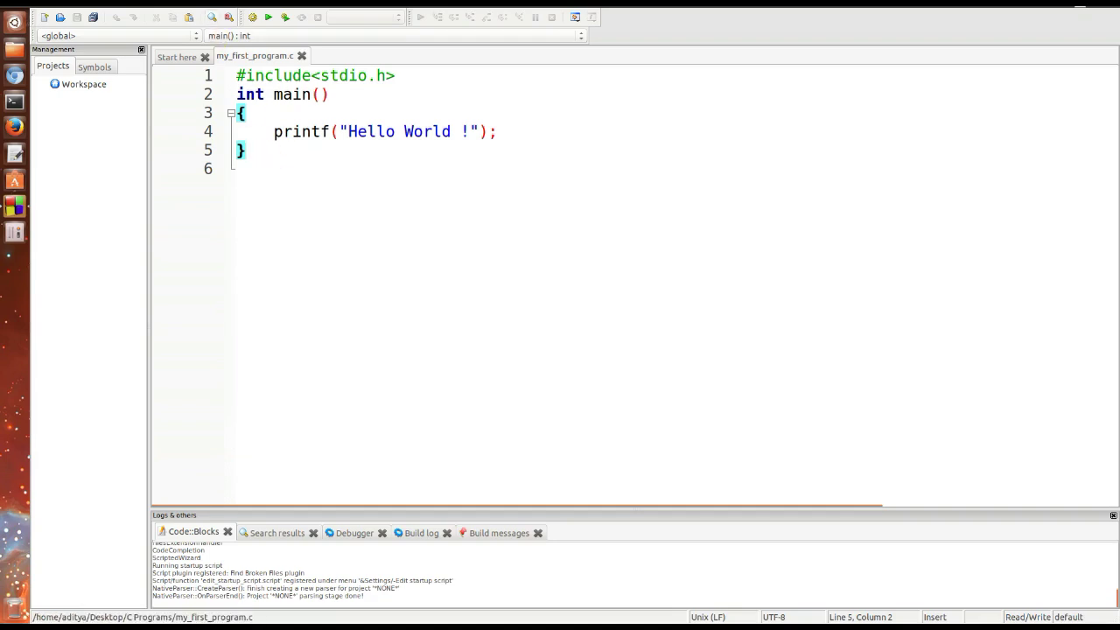
click(284, 17)
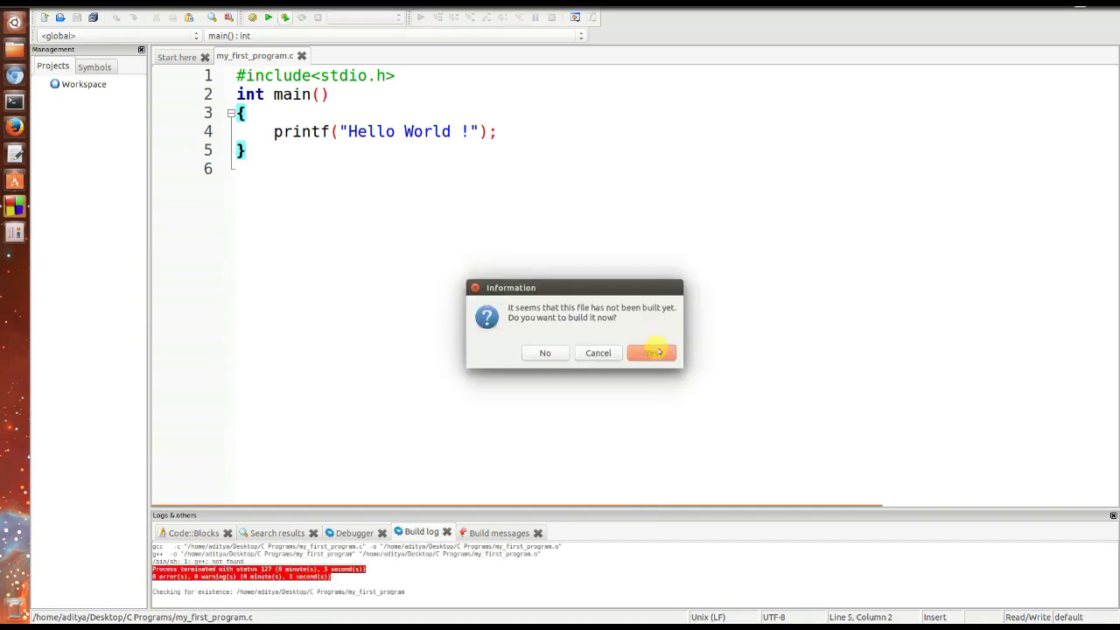
click(658, 351)
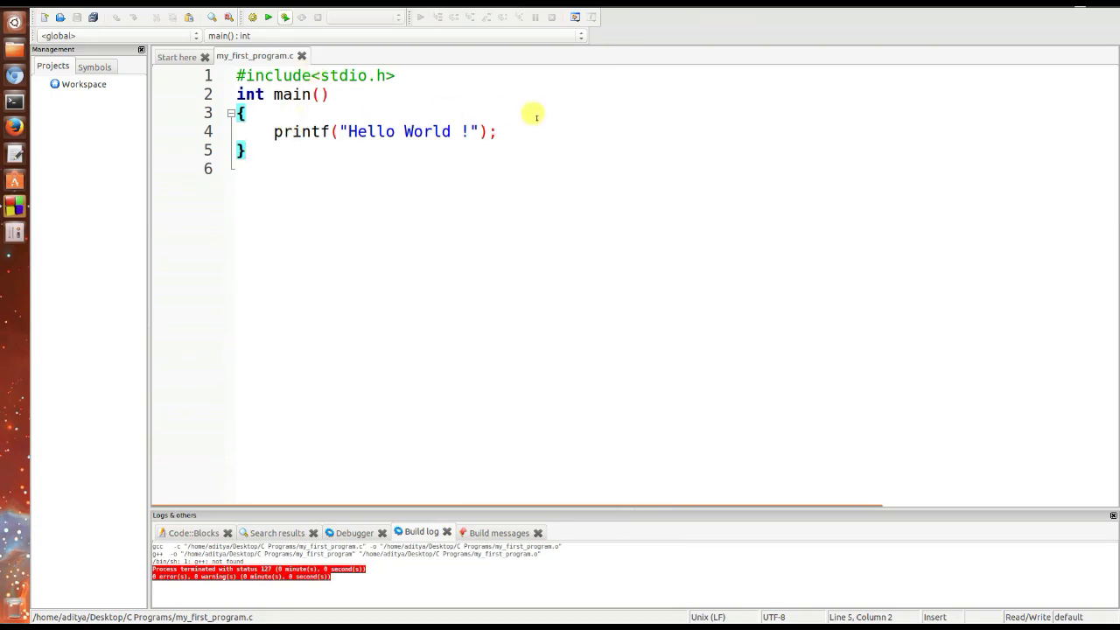
Add the line return 0; below the printf statement, before the closing brace of main
key(Left)
key(Return)
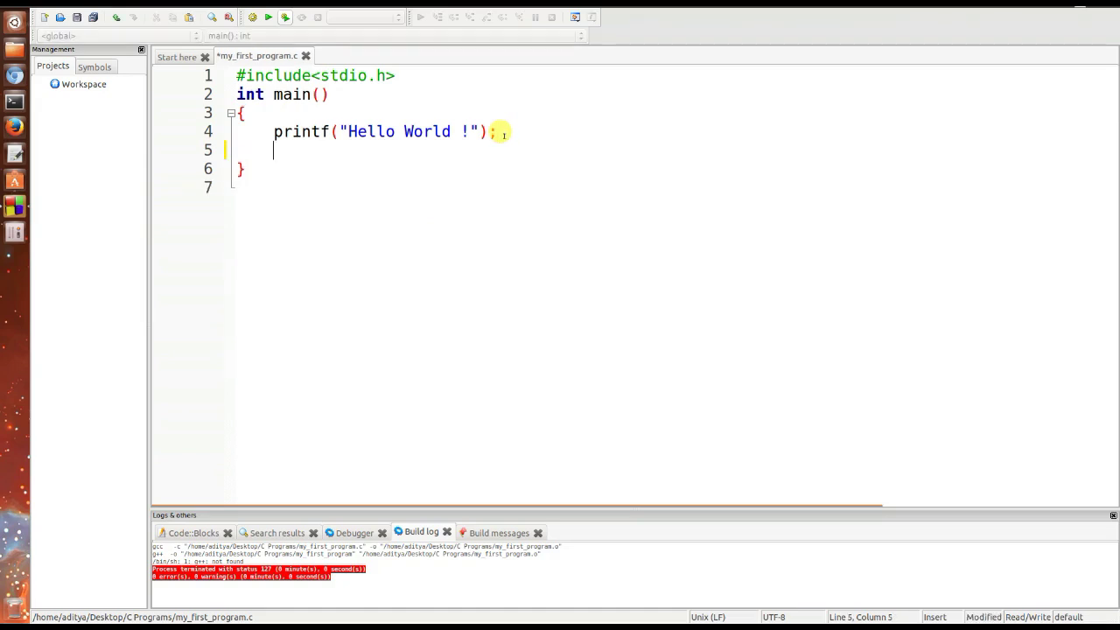
text(return 0;)
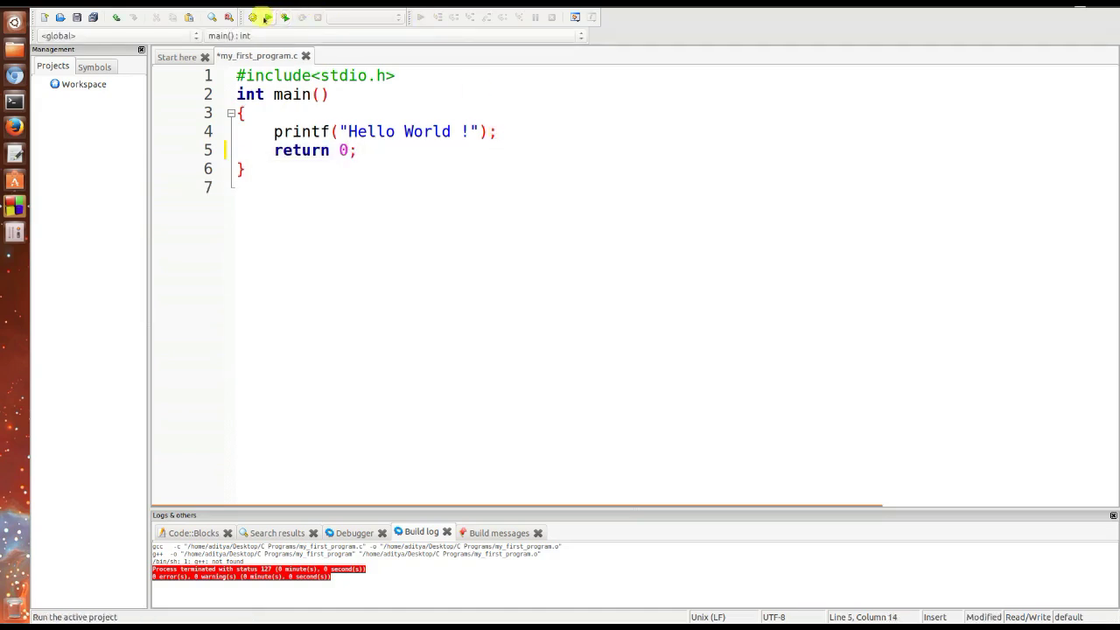
Build the edited my_first_program.c and try to run it, agreeing to build it again
click(252, 17)
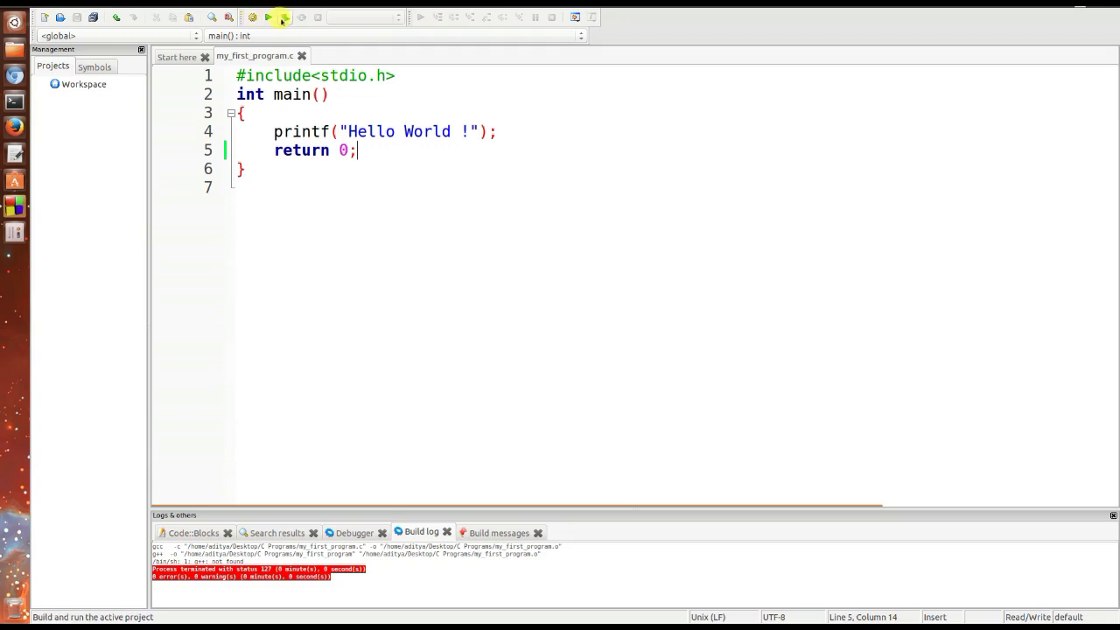
click(284, 18)
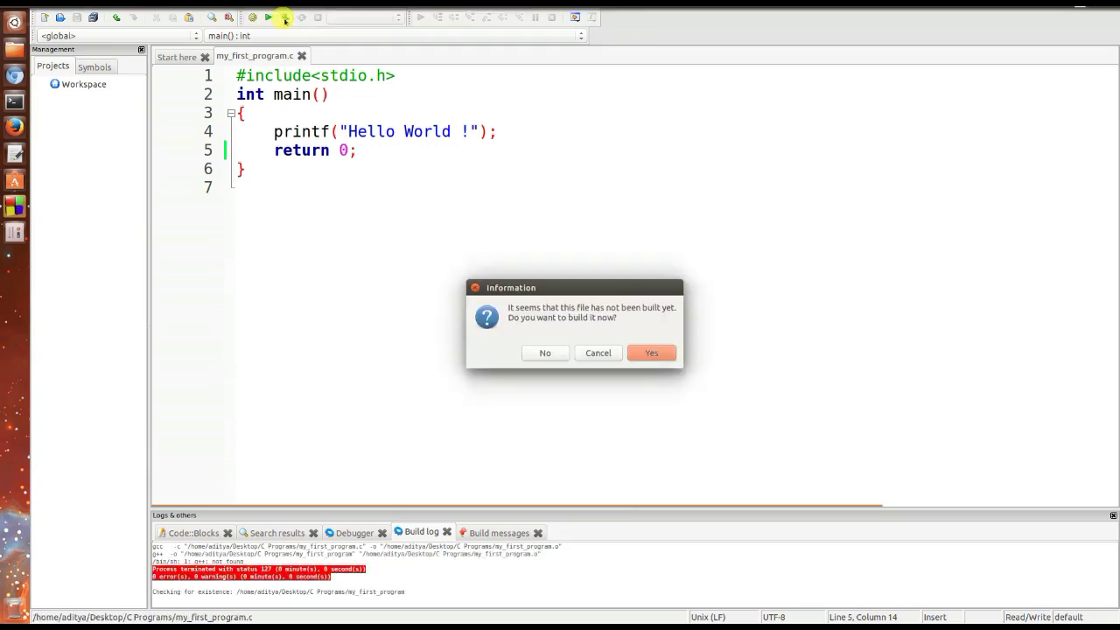
click(647, 352)
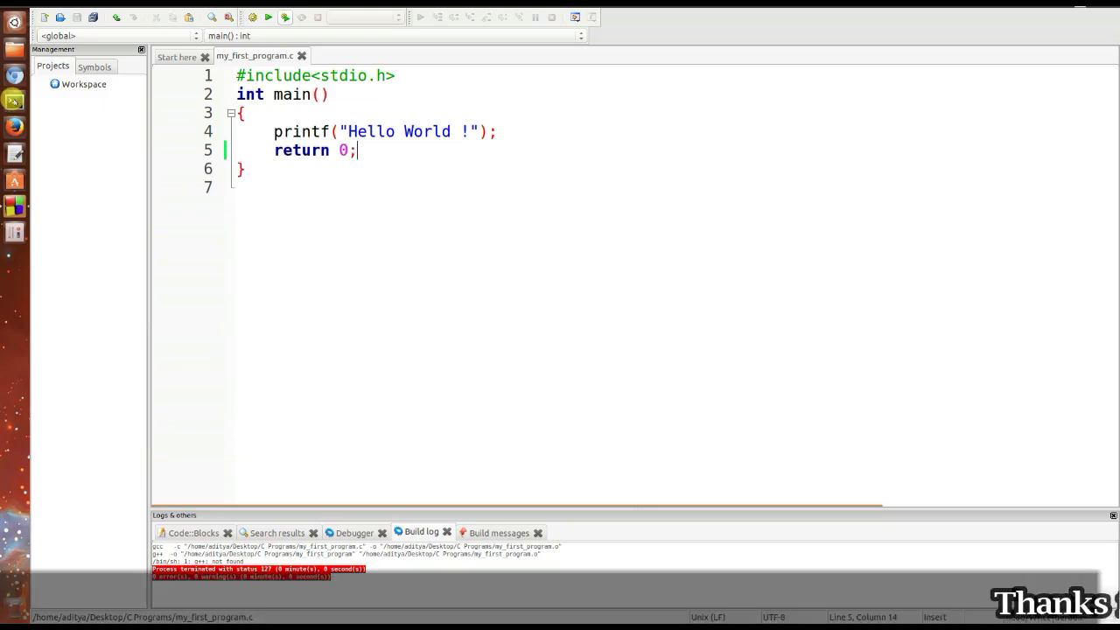
Open a terminal, change to the Desktop directory with cd Desktop, and move the terminal window clear of the source code
click(14, 99)
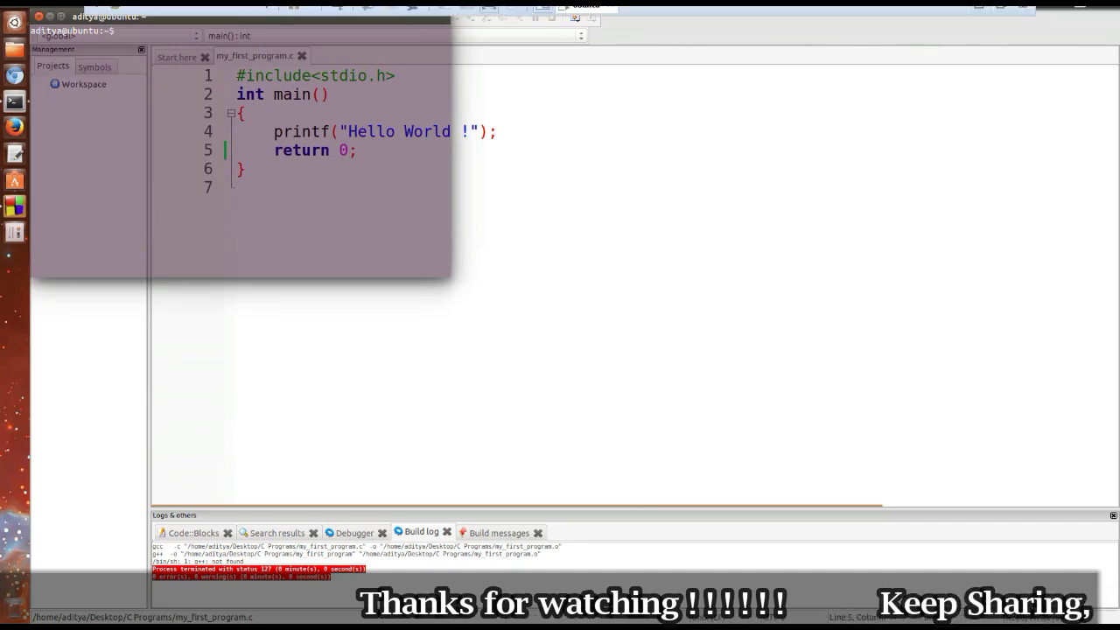
click(1000, 6)
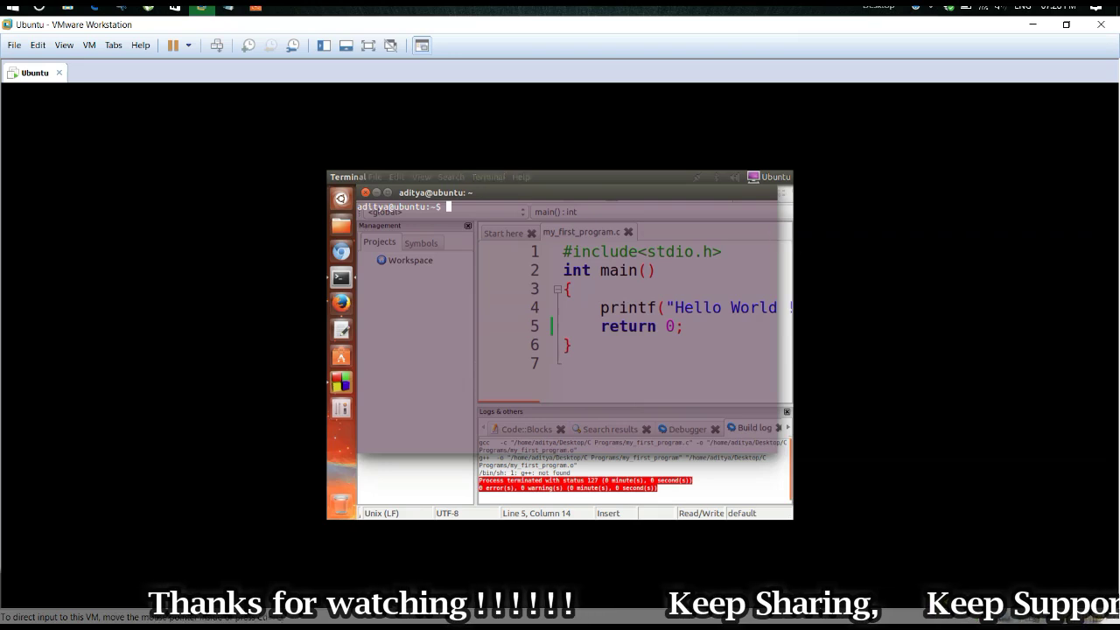
click(256, 7)
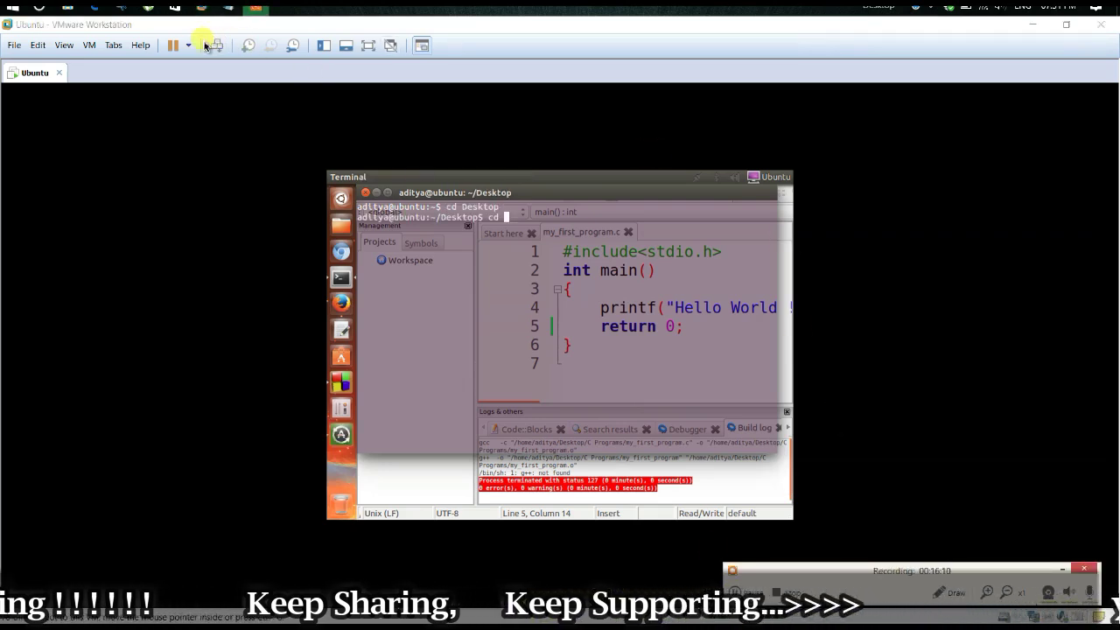
click(368, 45)
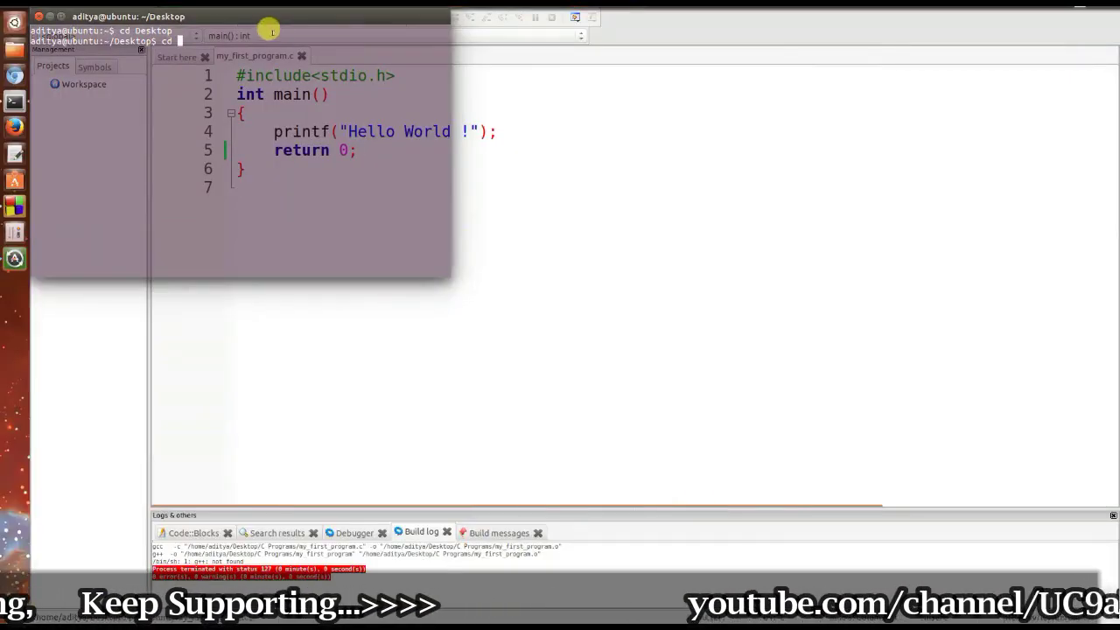
drag(261, 19, 722, 165)
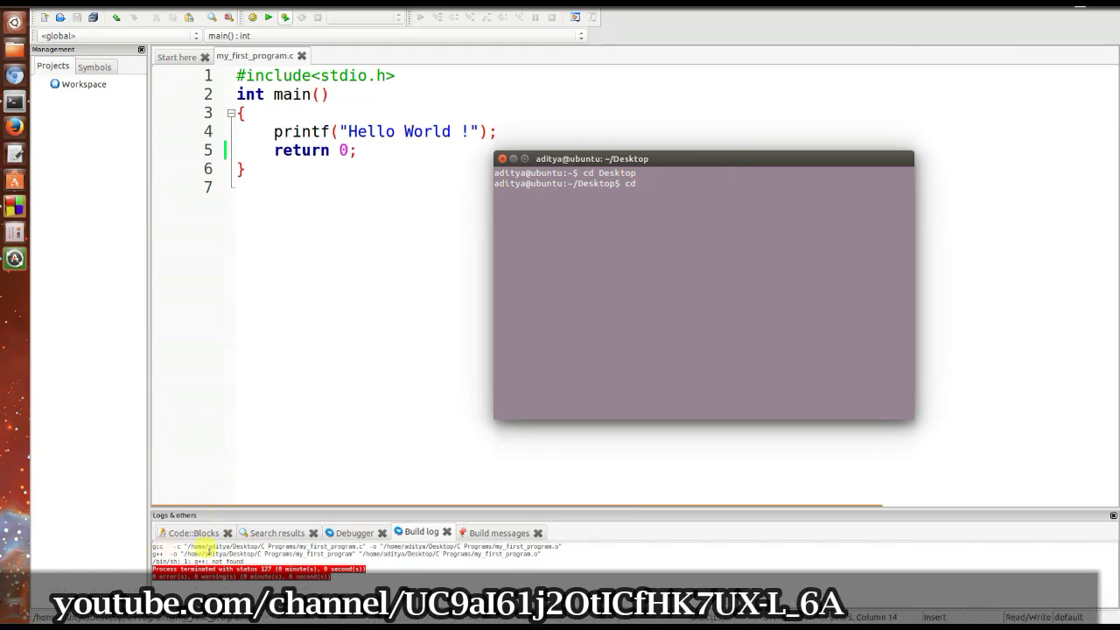
Highlight the g++ line in the build log and try the command cd C Programs in the terminal
drag(143, 551, 464, 551)
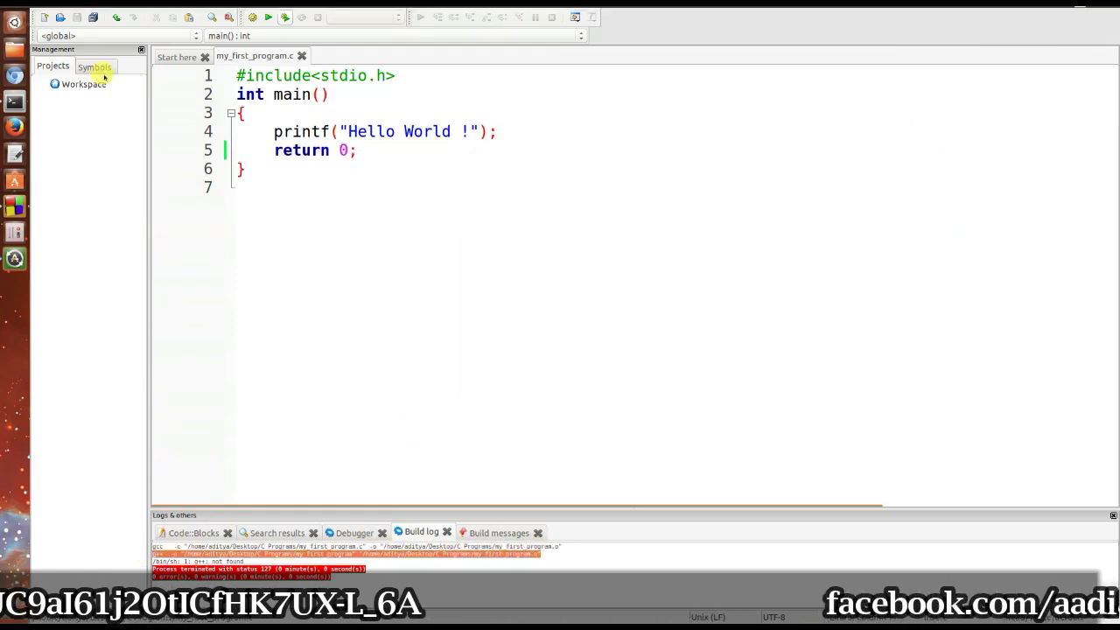
click(14, 101)
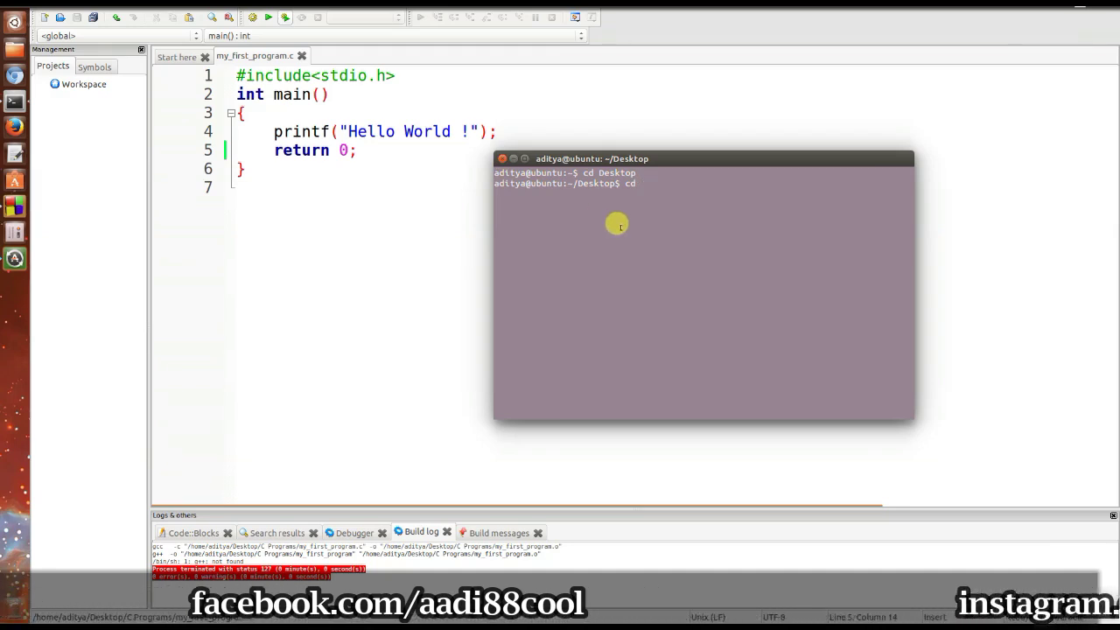
text(cd C)
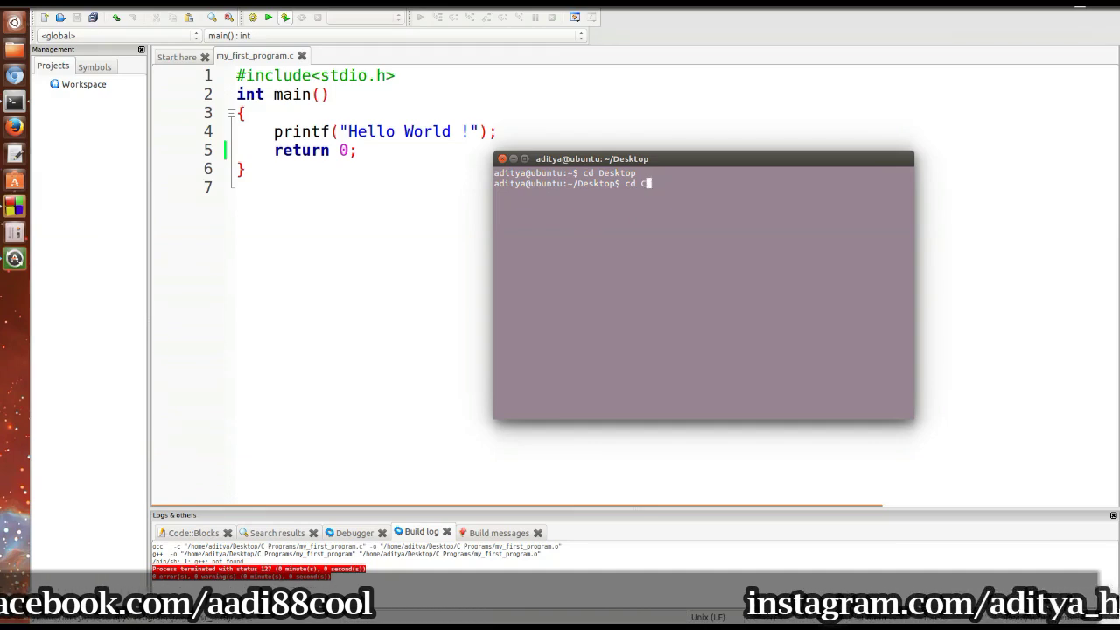
text( Programs)
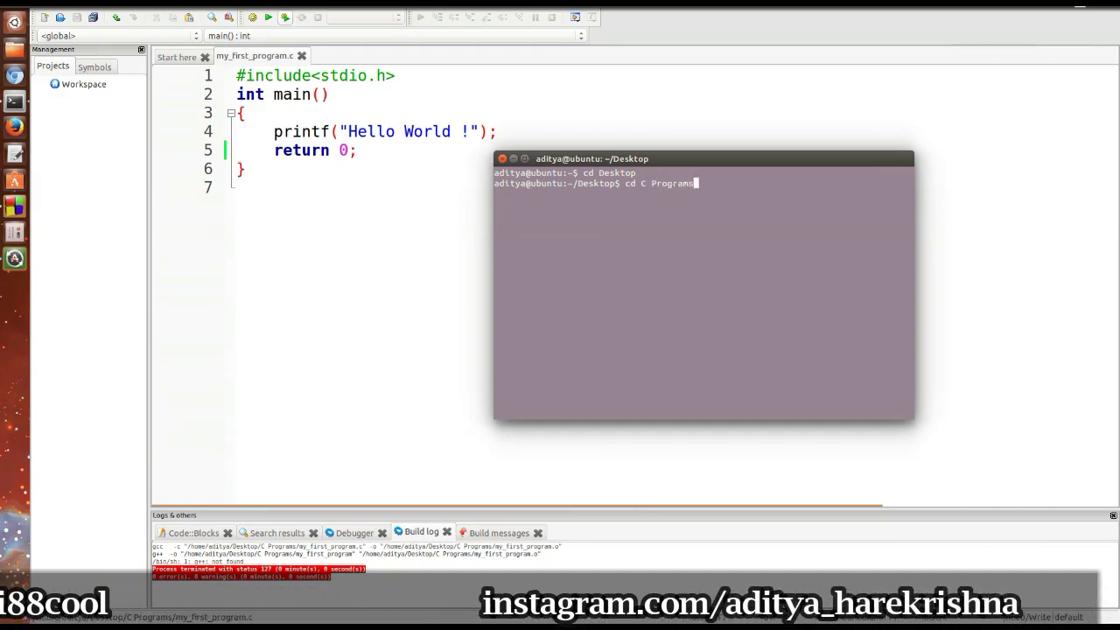
key(Return)
Rerun the directory change with the folder name in double quotes, as cd "C Programs"
key(Up)
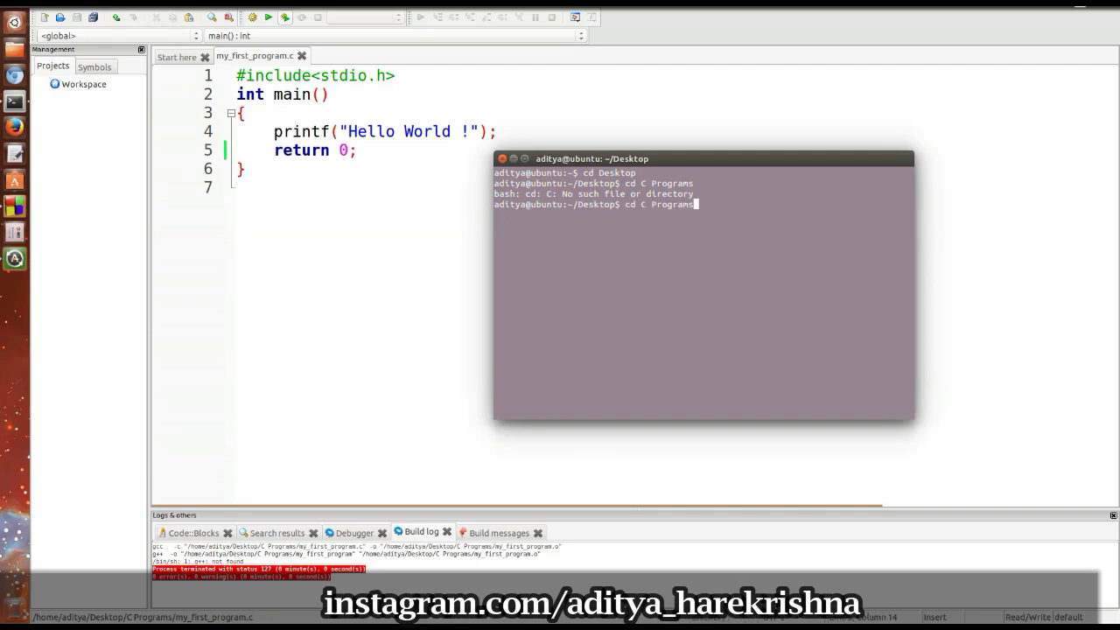
key(Left)
key(Left)
key(Left)
key(Left)
key(Left)
key(Left)
key(Left)
key(Left)
key(Left)
key(Left)
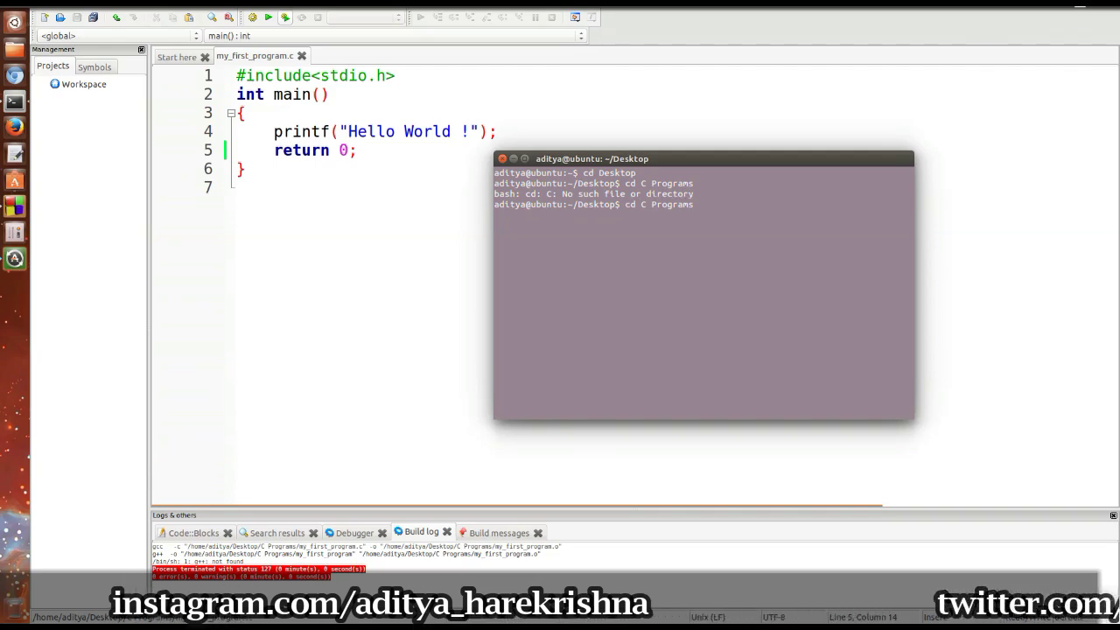
text(")
key(Right)
key(Right)
key(Right)
key(Right)
key(Right)
key(Right)
key(Right)
key(Right)
key(Right)
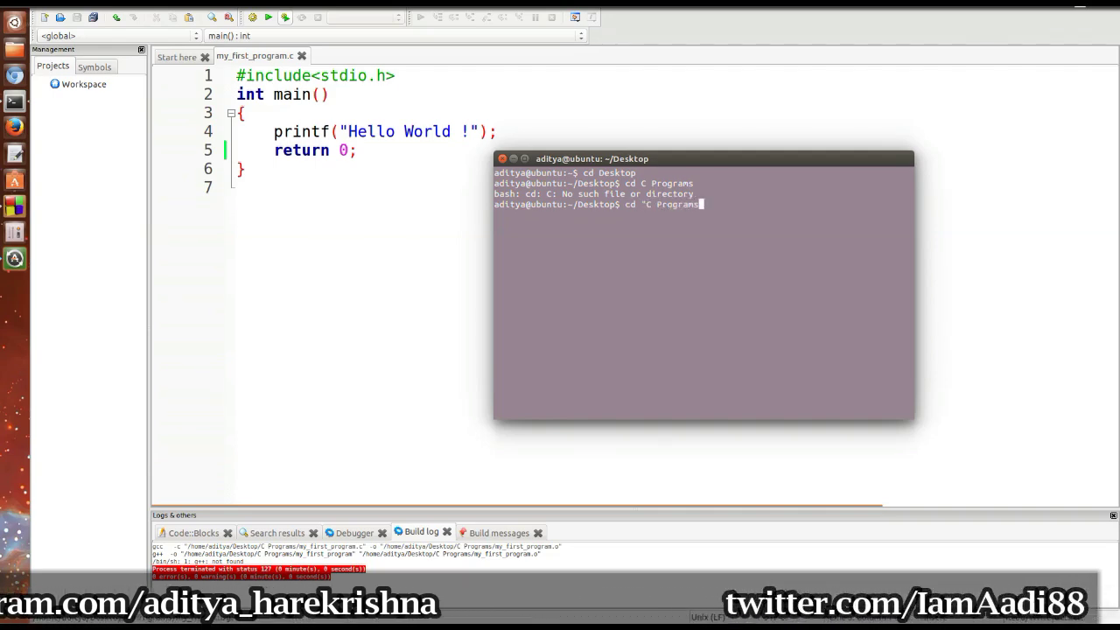
text(")
key(Return)
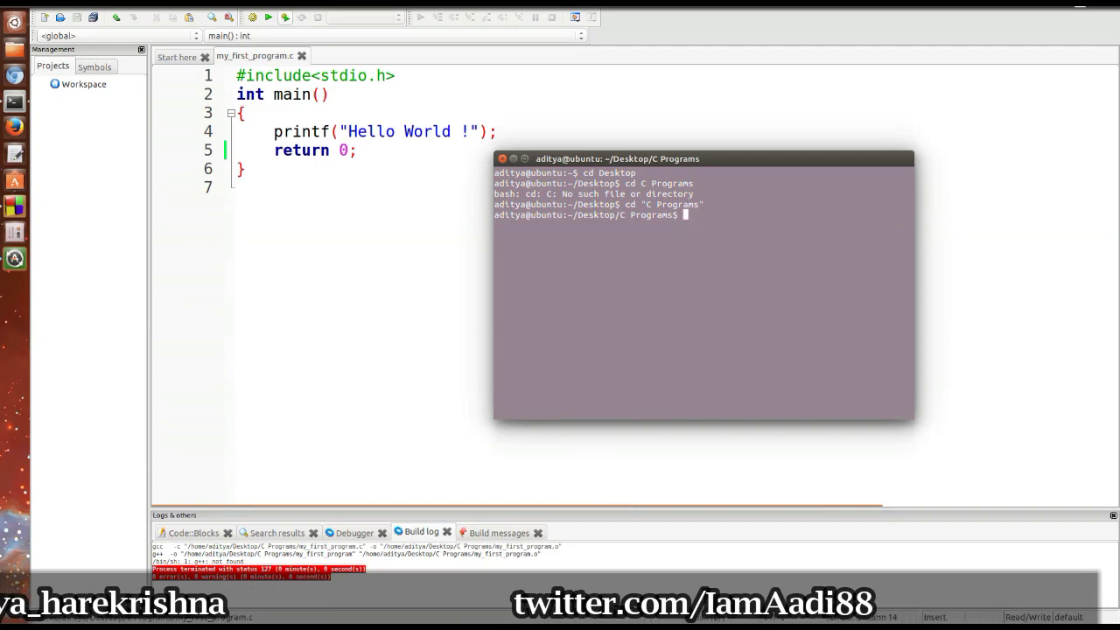
Compile the source file in the terminal with gcc my_first_program.c
text(g)
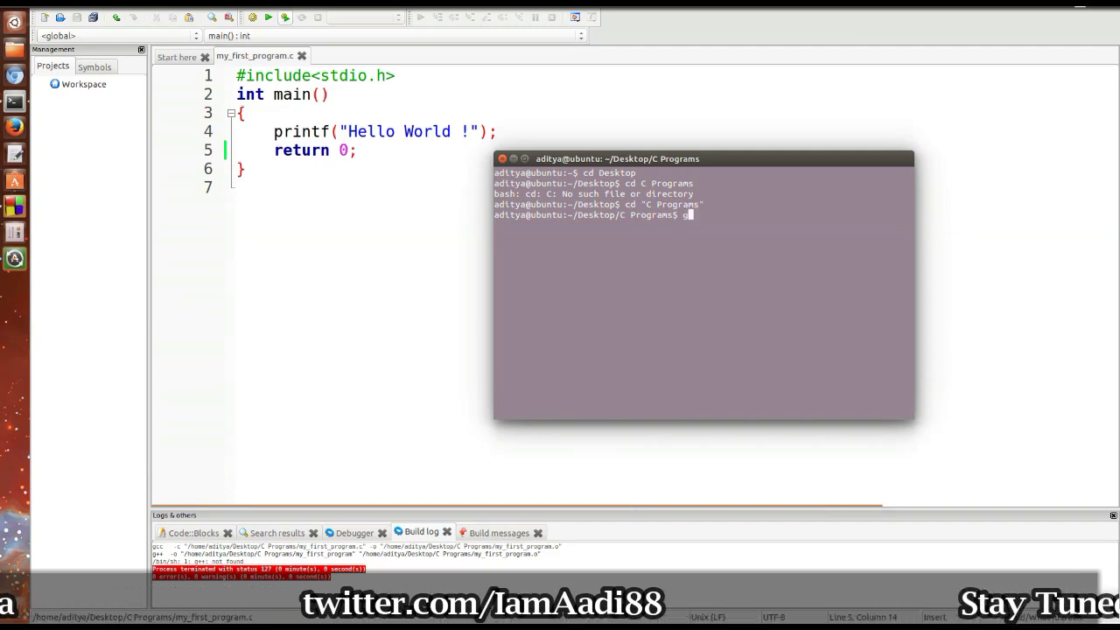
text(cc)
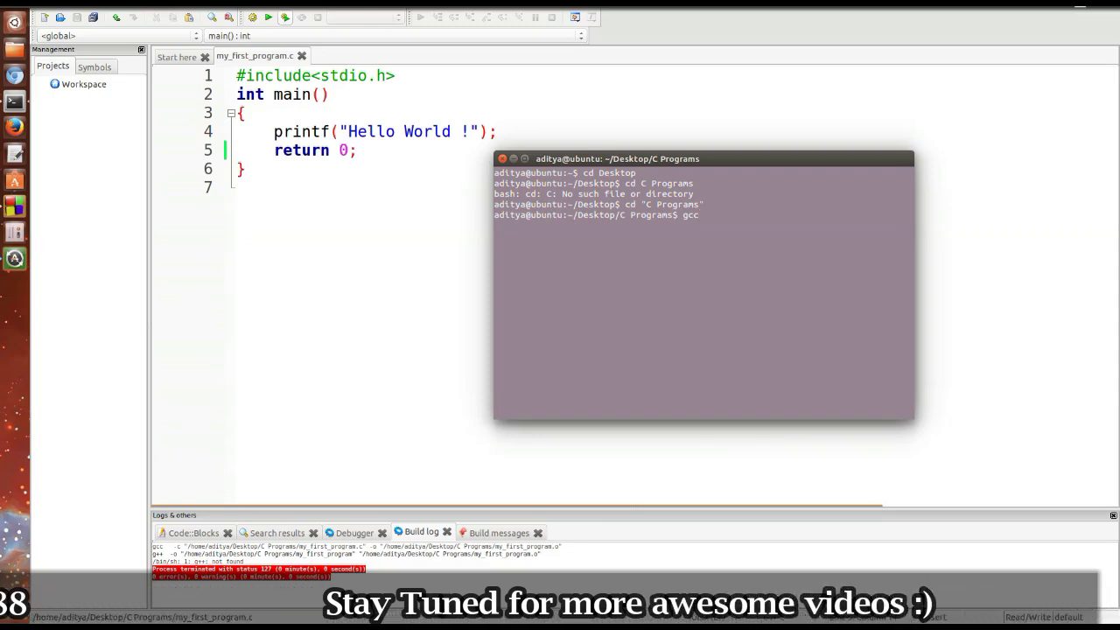
text( my_first_program.)
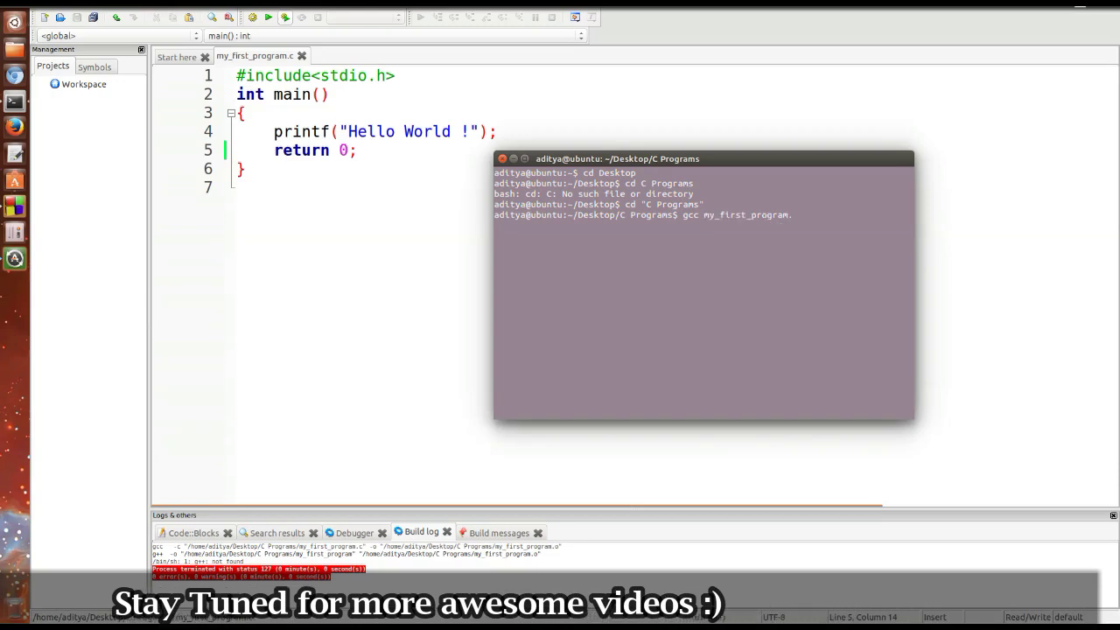
text(c)
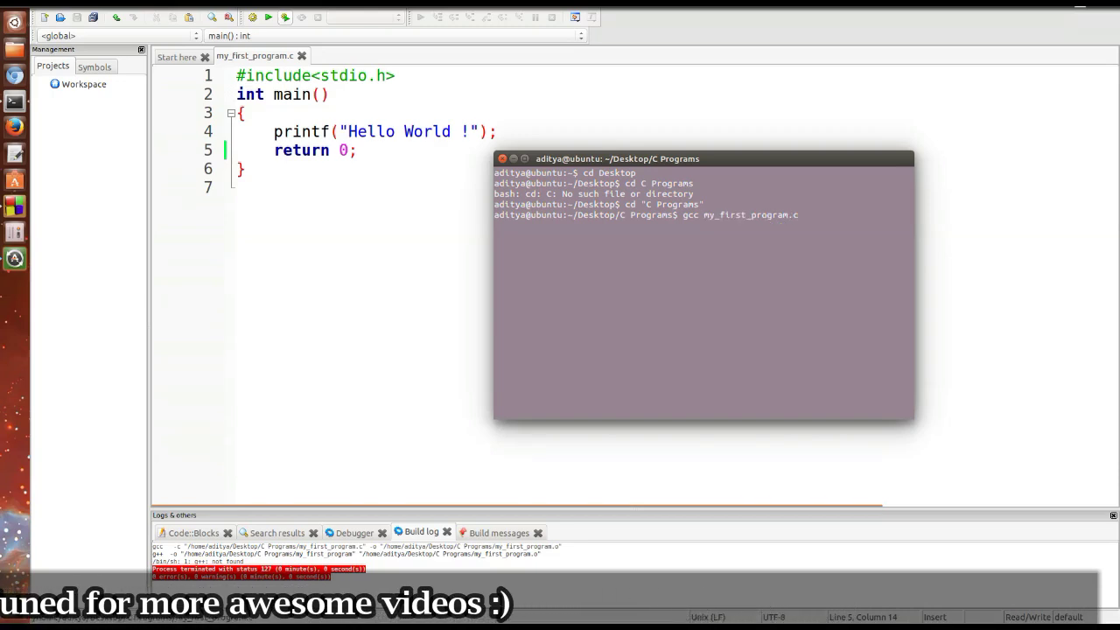
key(Return)
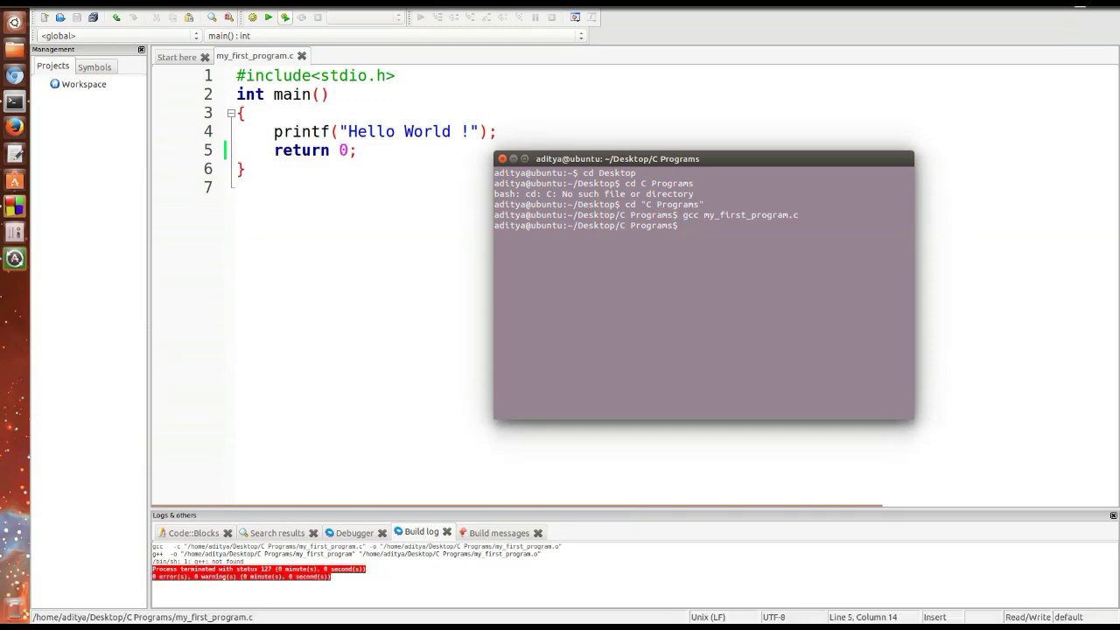
List the folder's files with ll and run the compiled program with ./a.out, ending the terminal session with exit
text(ll)
key(Return)
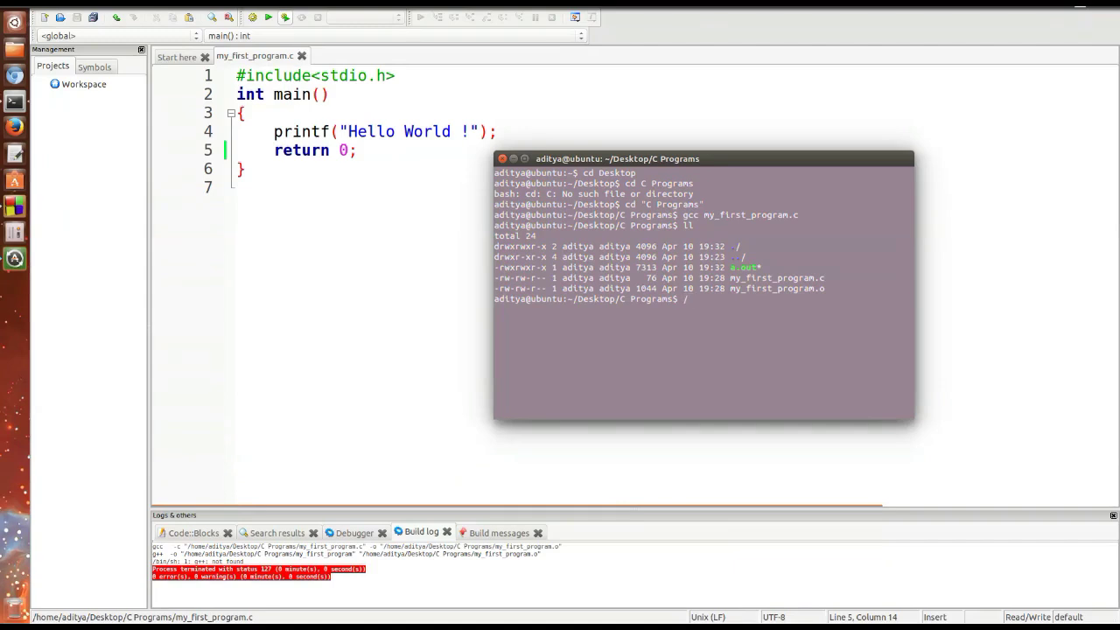
text(./a.out)
key(Return)
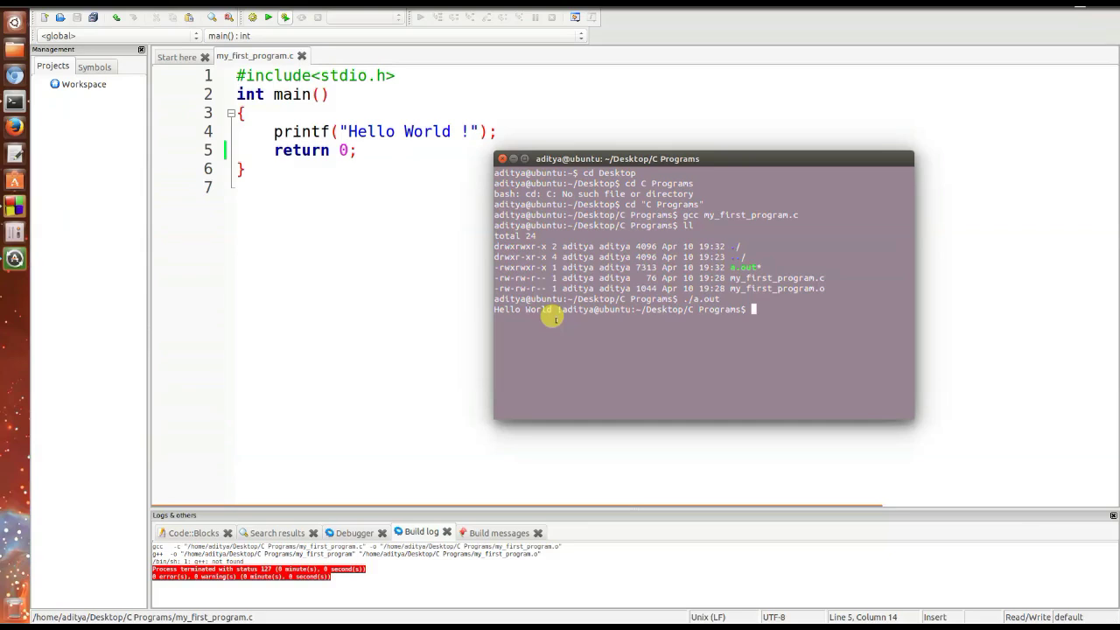
text(exit)
key(Return)
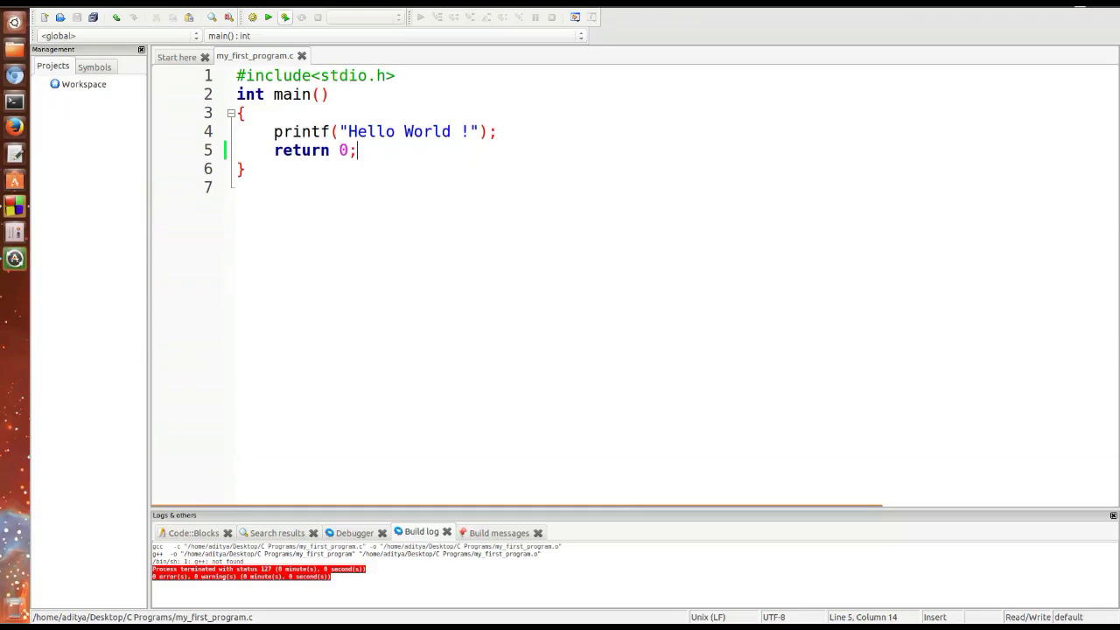
Open the global compiler settings and choose GNU GCC Compiler as the selected compiler
click(310, 4)
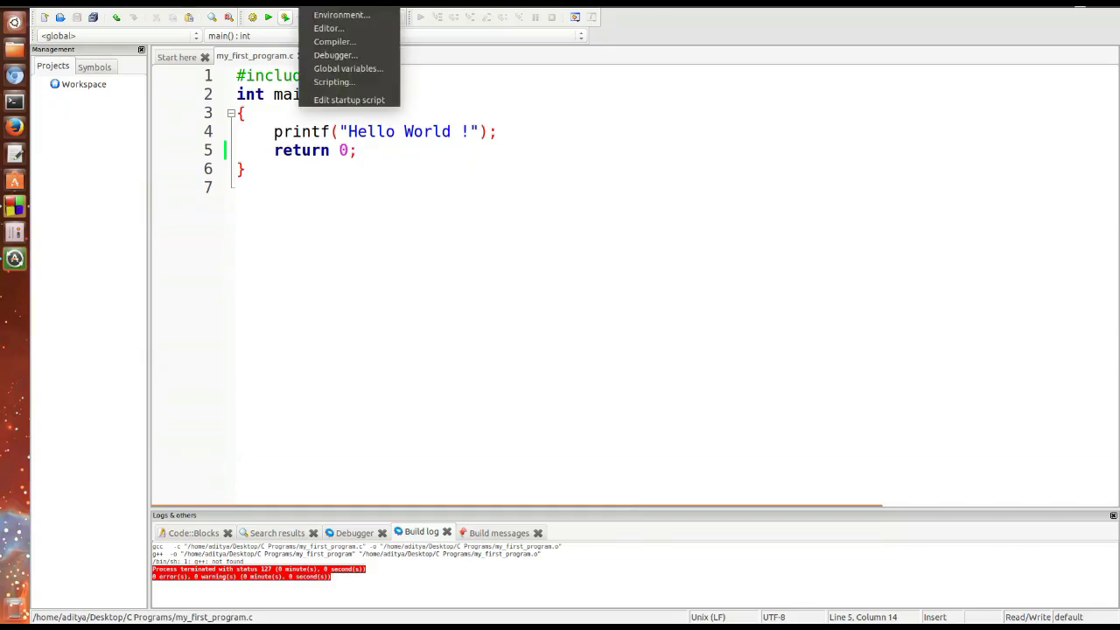
click(318, 41)
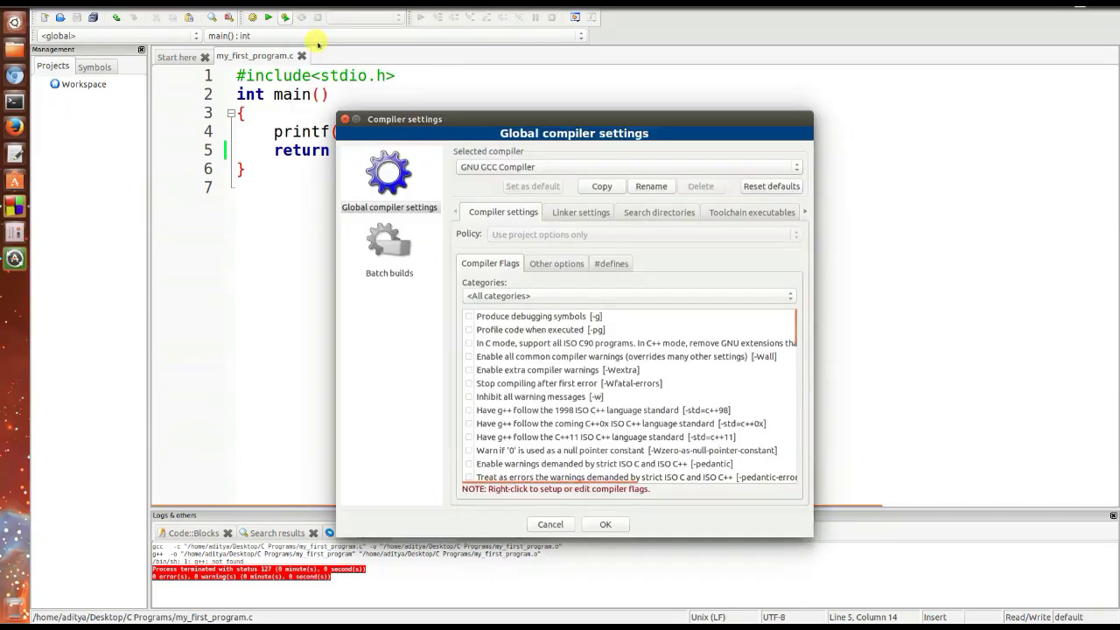
click(532, 167)
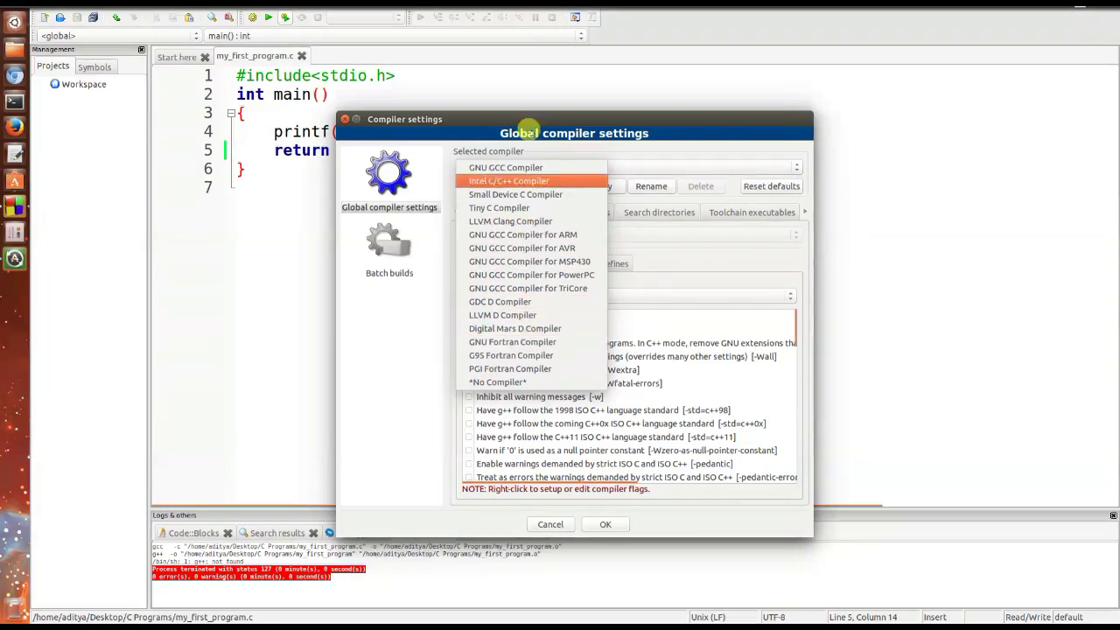
click(518, 168)
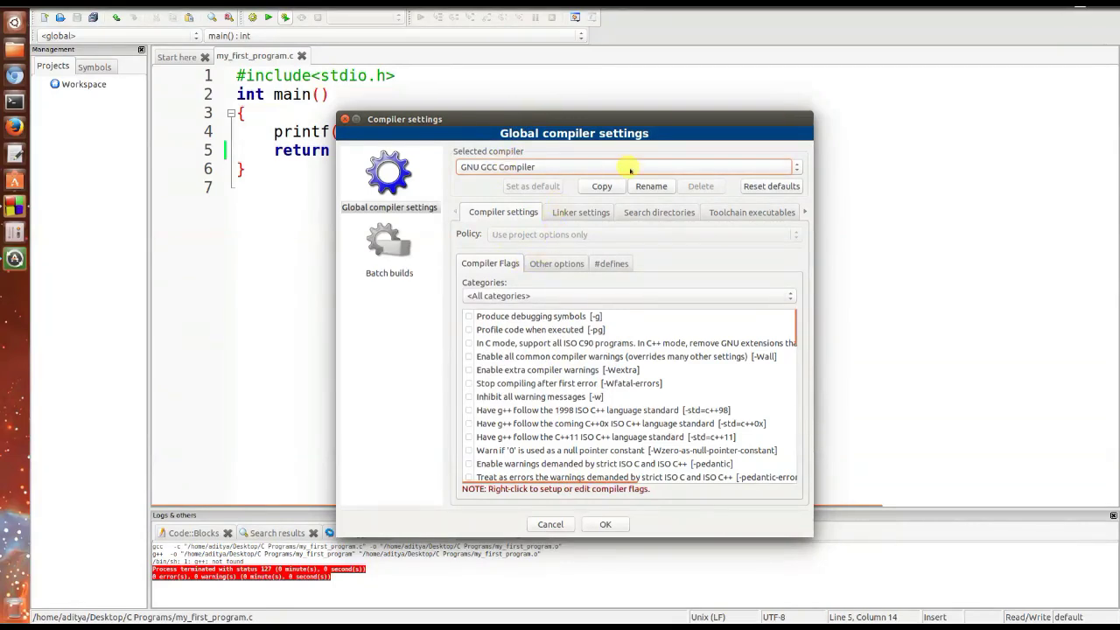
click(766, 185)
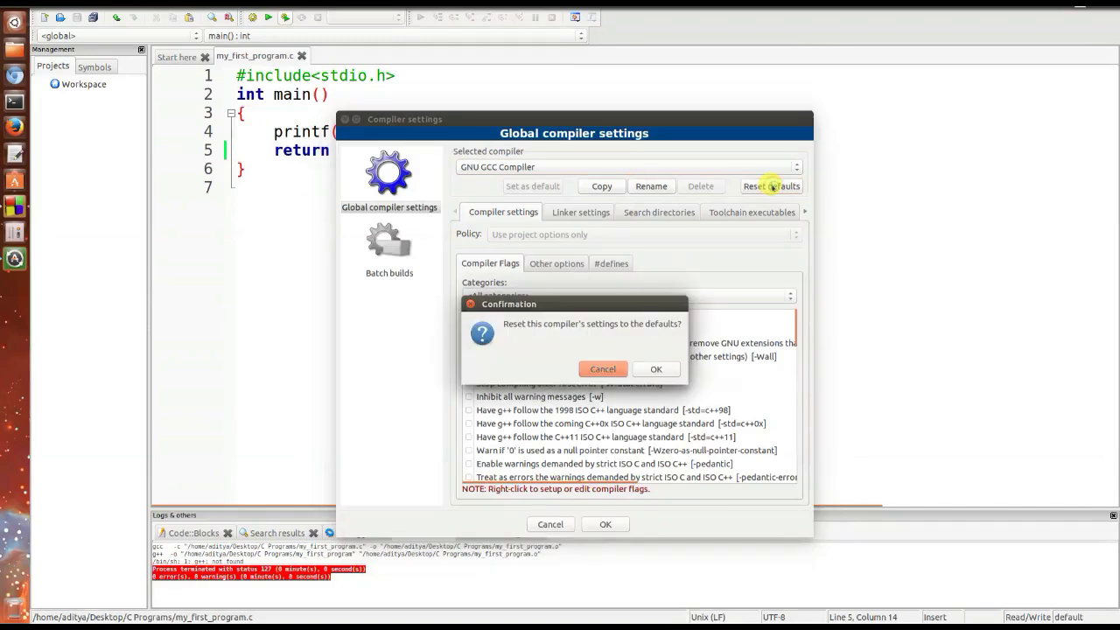
click(656, 369)
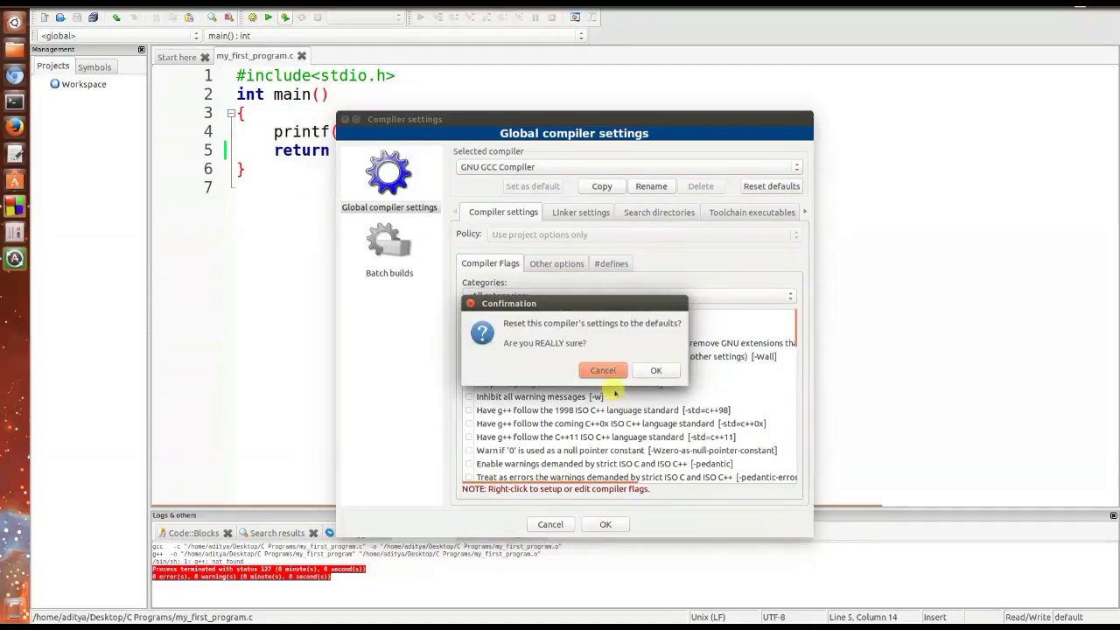
click(603, 371)
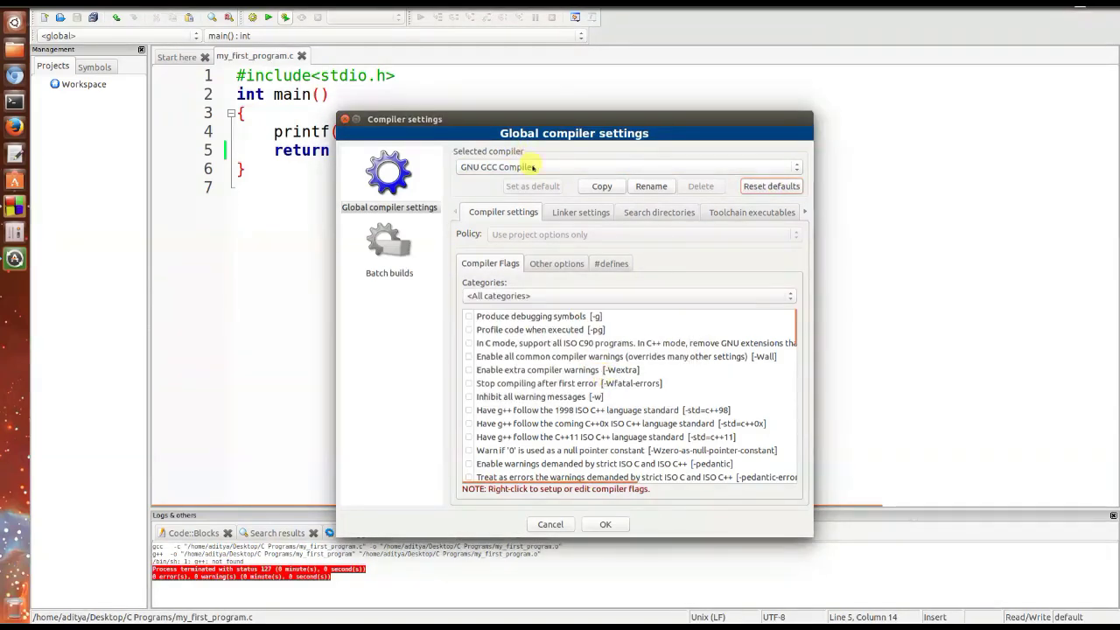
Reset the GNU GCC Compiler's settings to the defaults, confirm both prompts, and accept the compiler settings
click(770, 186)
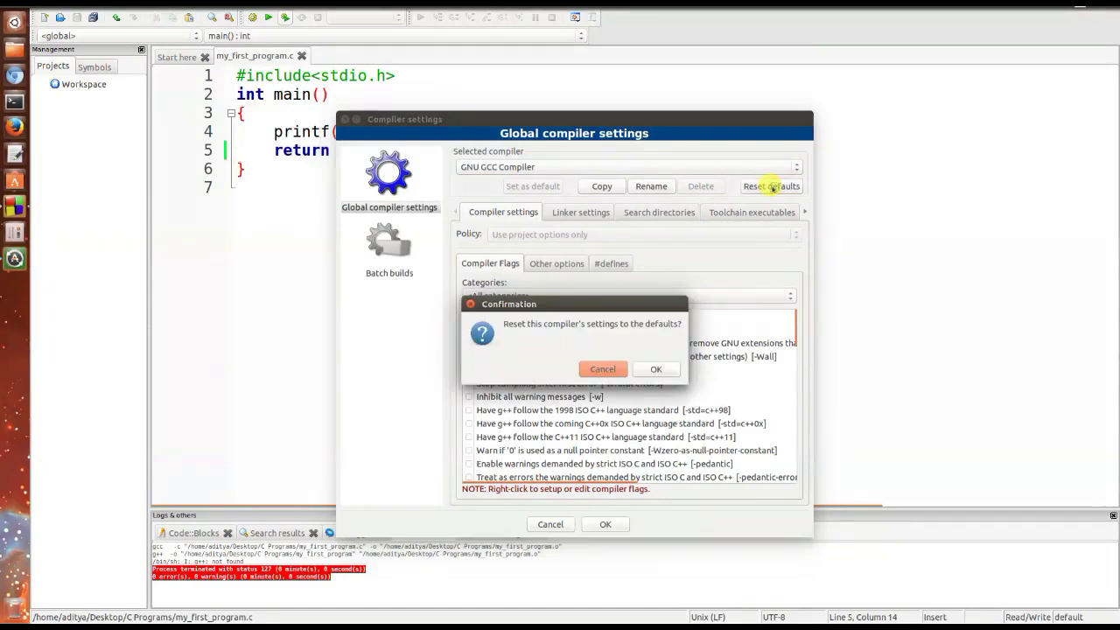
click(656, 369)
click(658, 369)
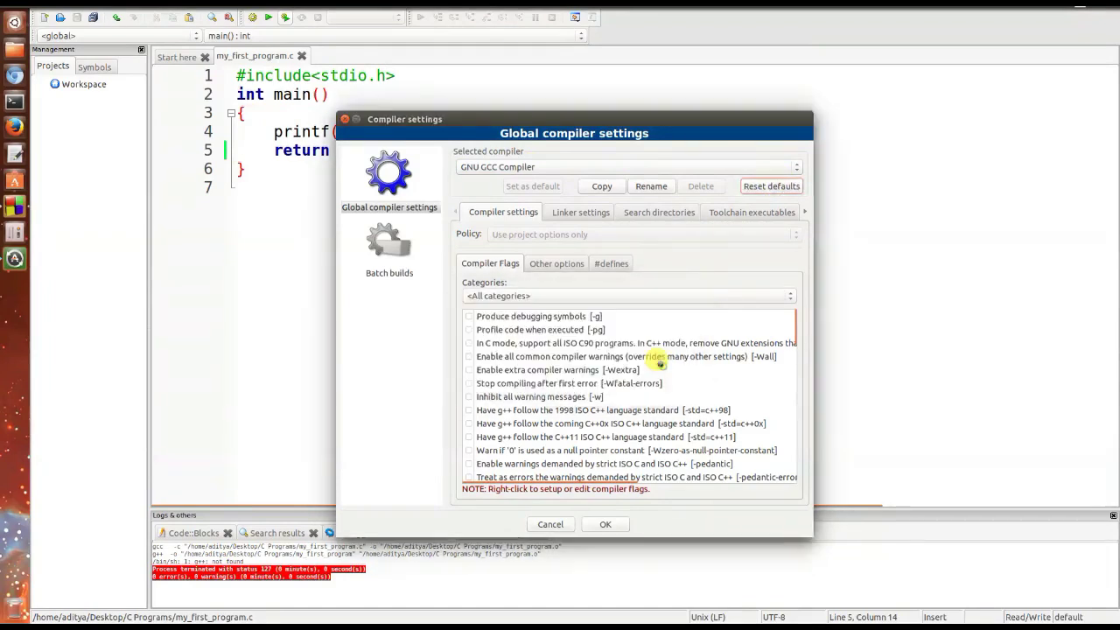
click(658, 371)
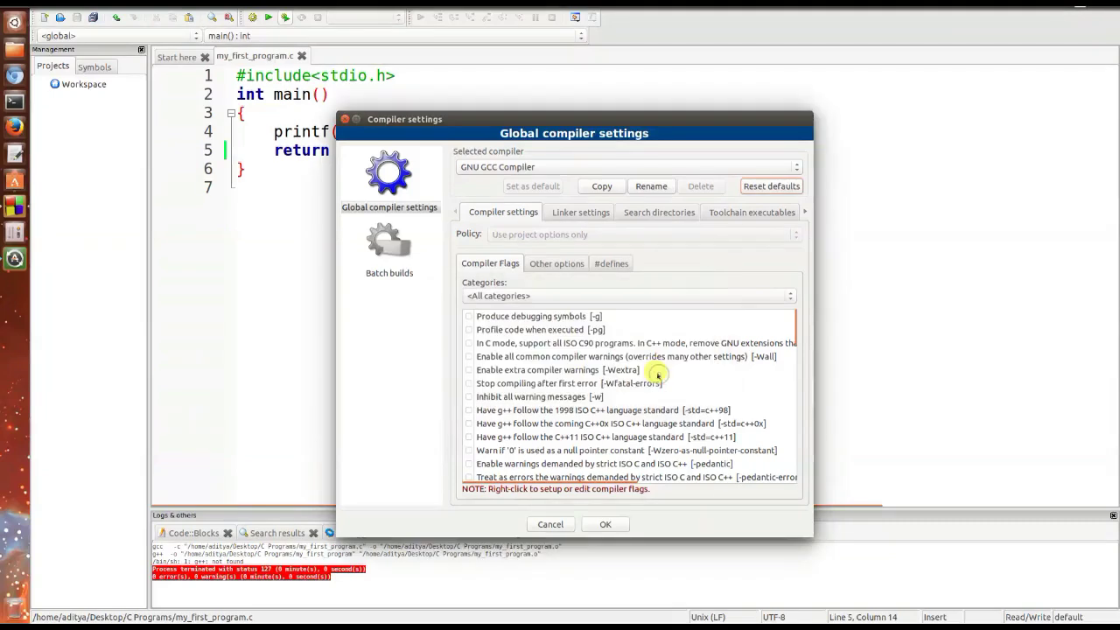
click(599, 523)
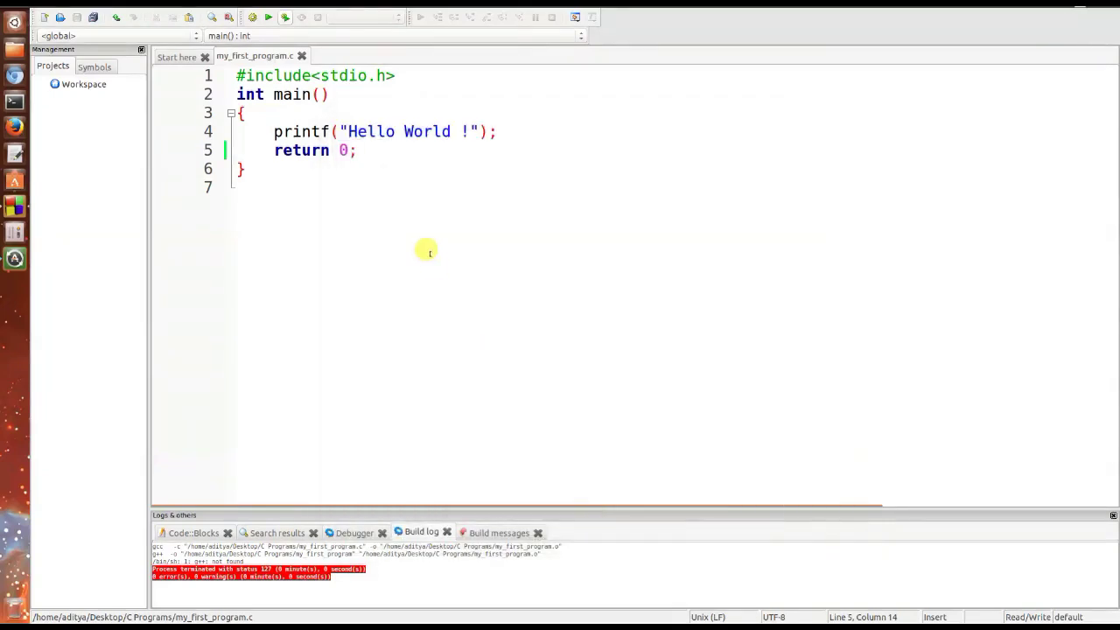
Try again to build and run my_first_program.c, accepting the offer to build the file first
click(319, 188)
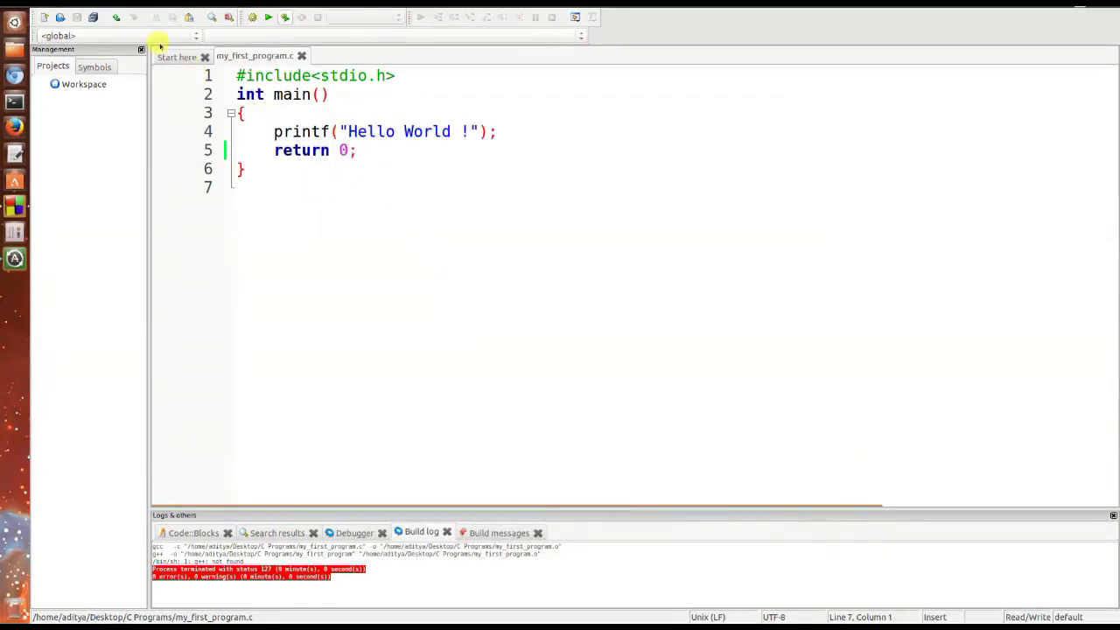
click(286, 17)
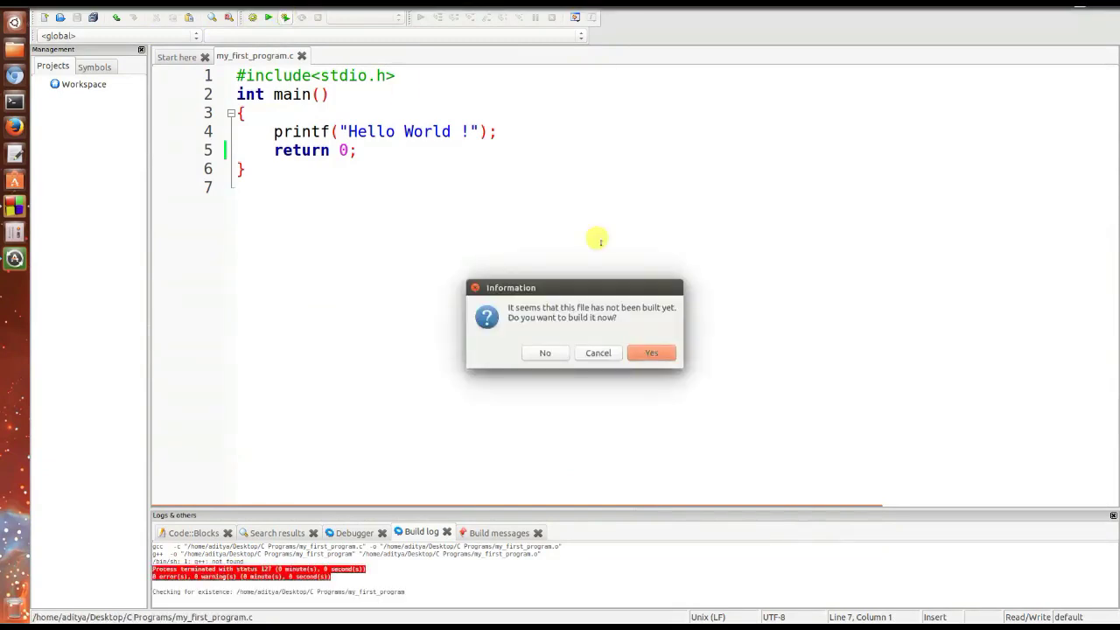
click(643, 348)
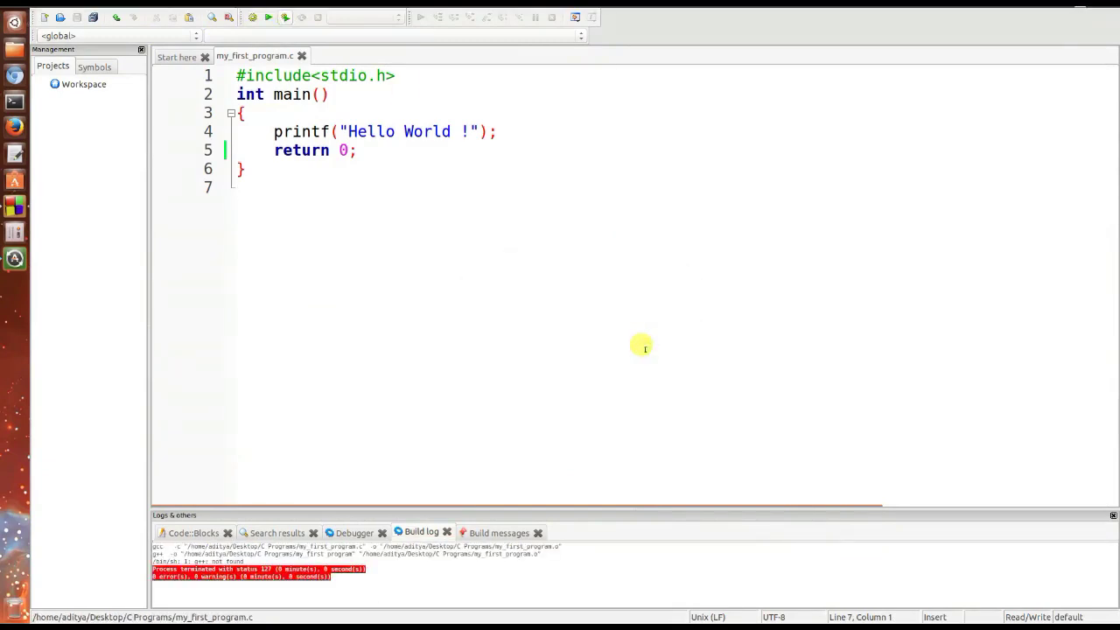
click(253, 16)
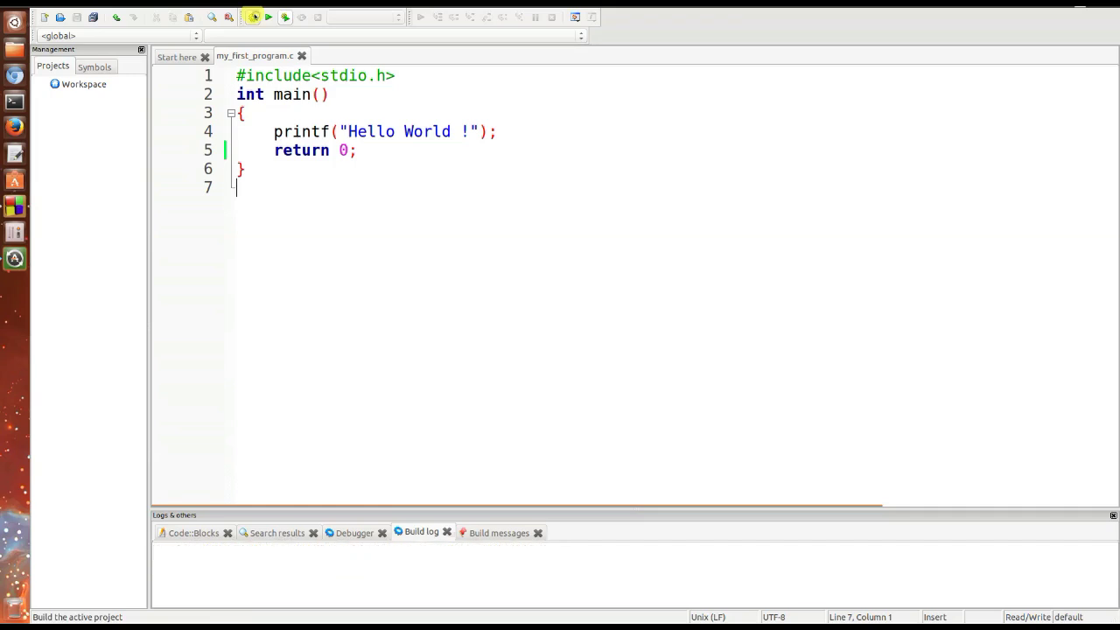
click(267, 17)
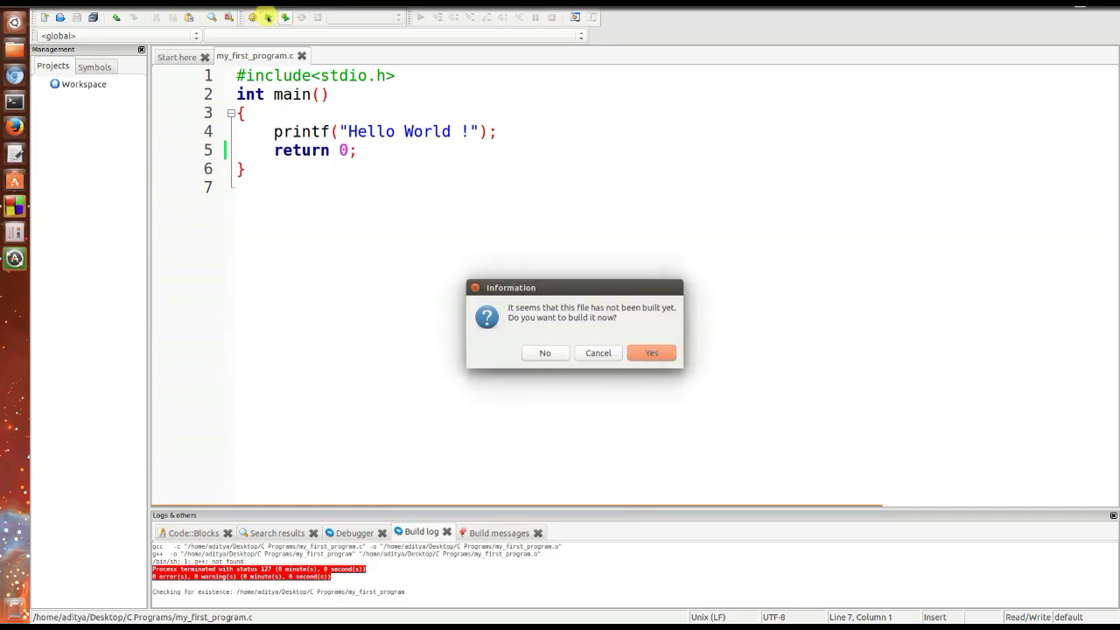
click(649, 354)
click(649, 354)
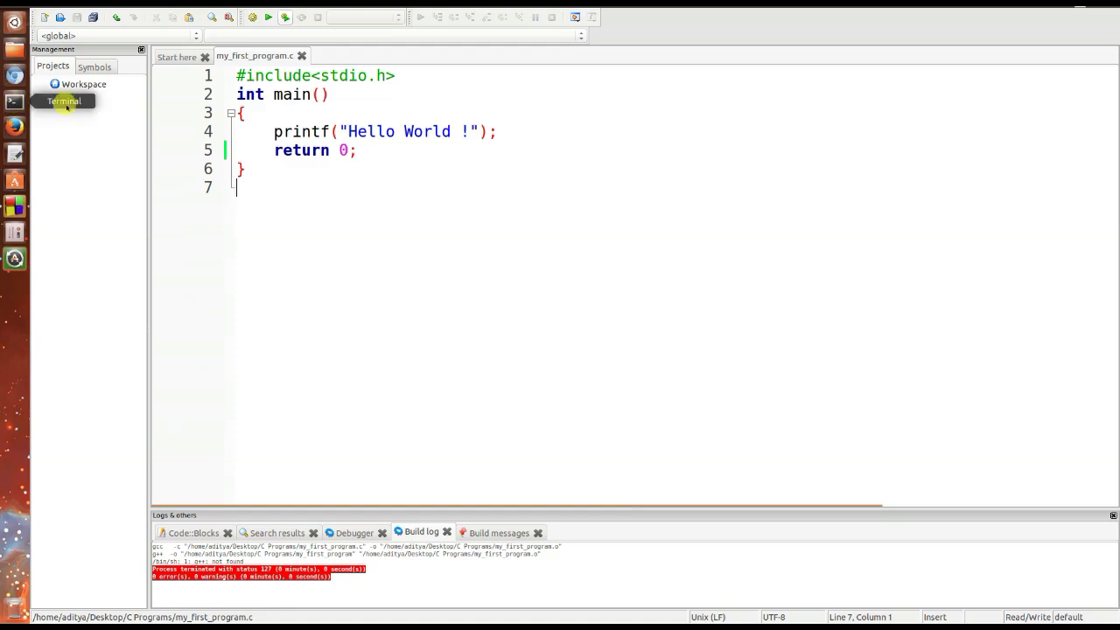
Copy the whole Hello World code and create a new C source file named prog.c in the Desktop folder C Programs
click(249, 168)
key(ctrl+shift+Home)
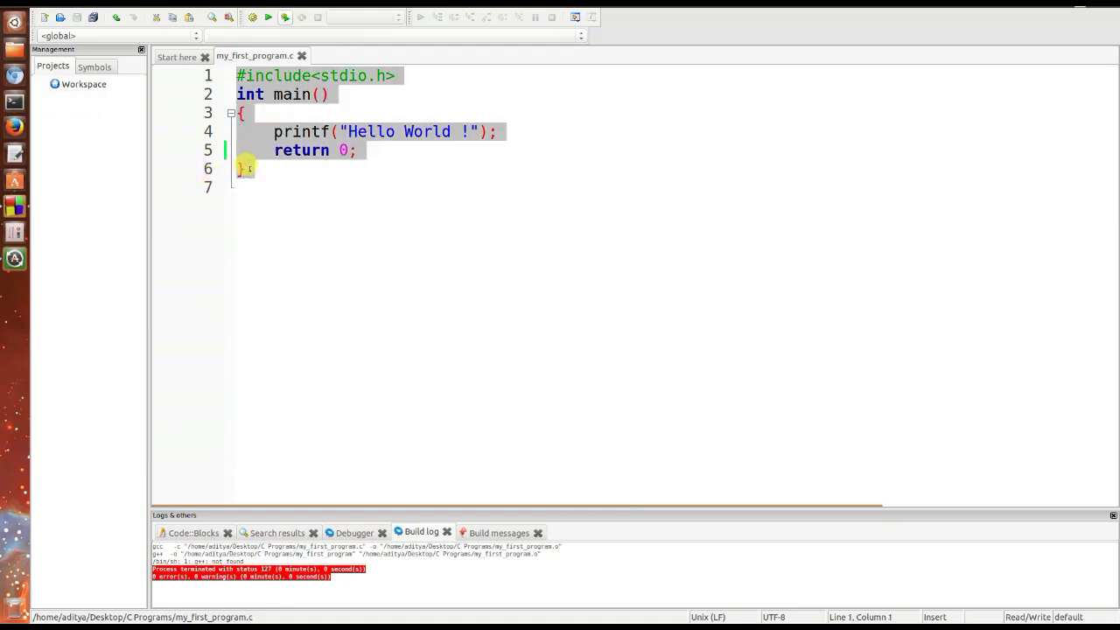
click(43, 17)
click(105, 82)
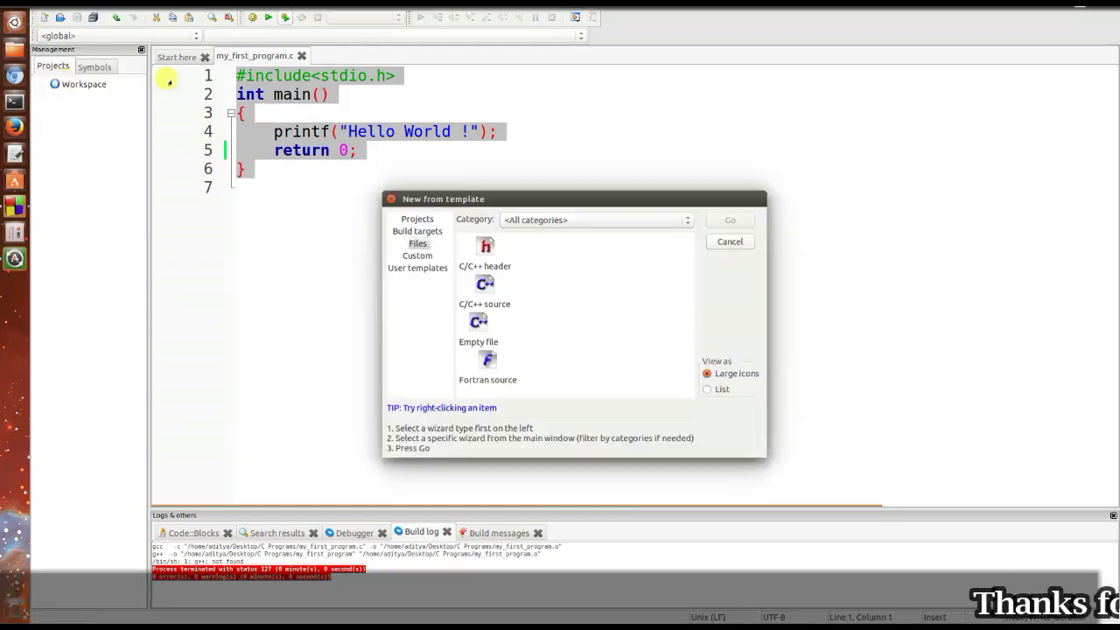
double_click(485, 283)
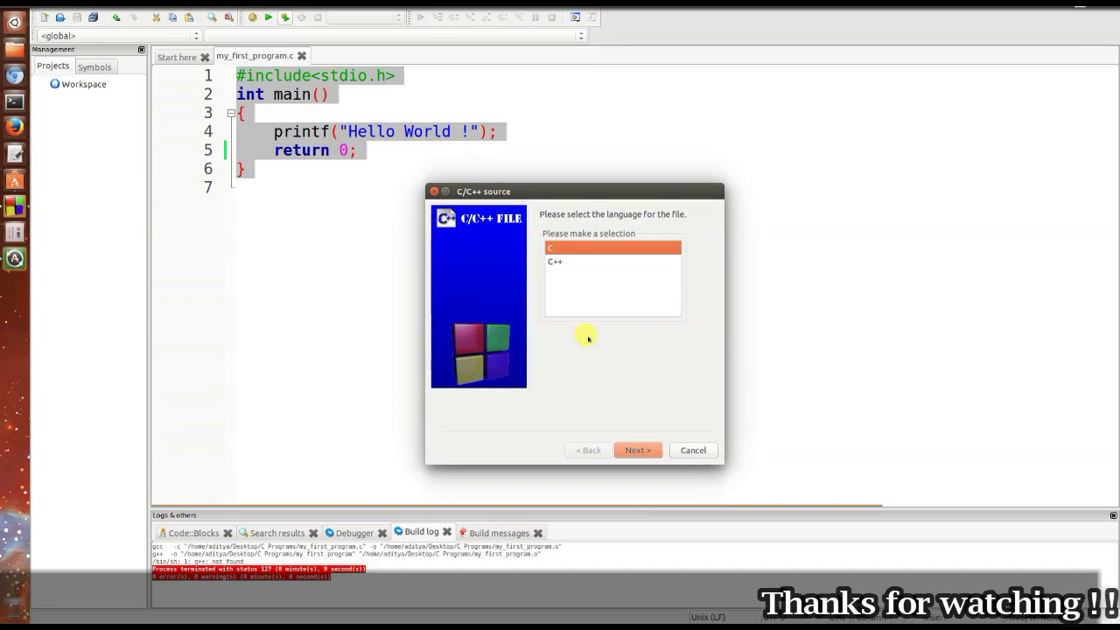
click(637, 450)
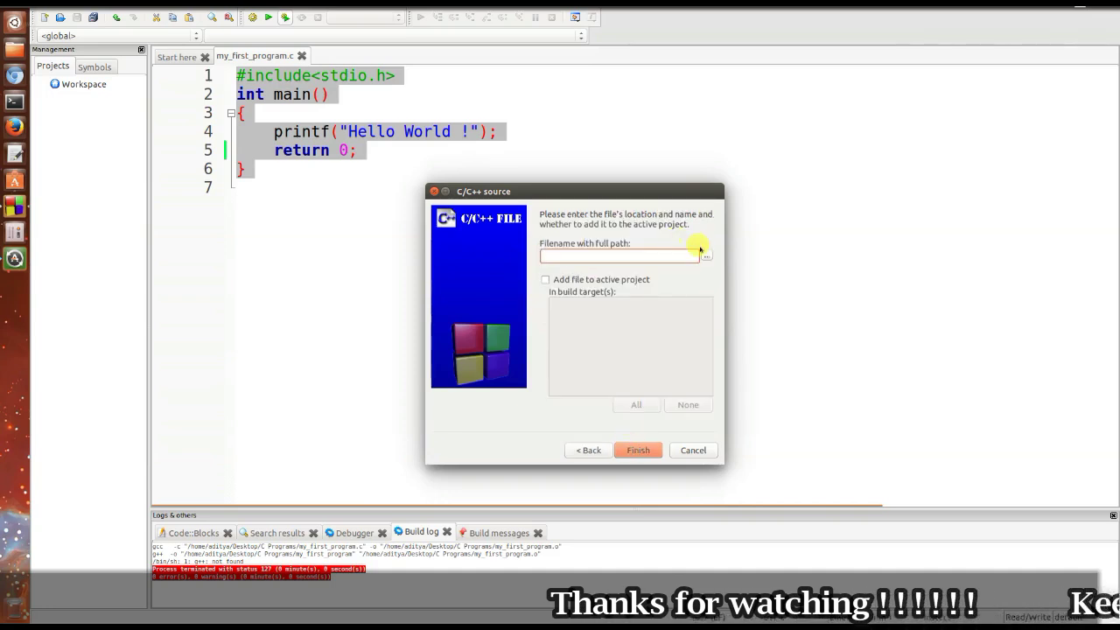
click(705, 253)
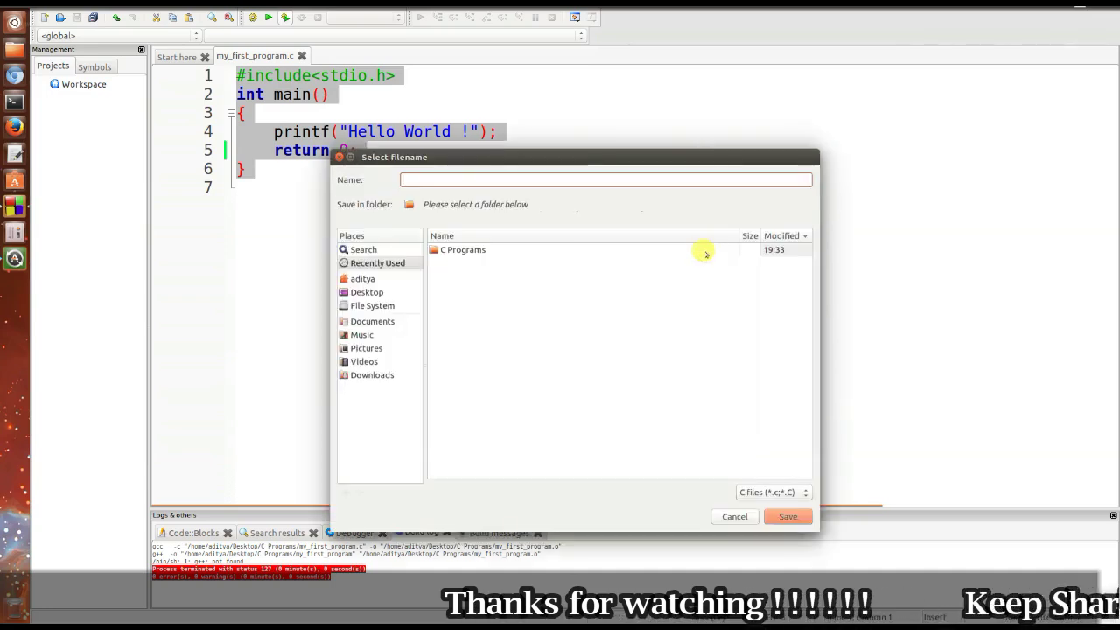
double_click(521, 251)
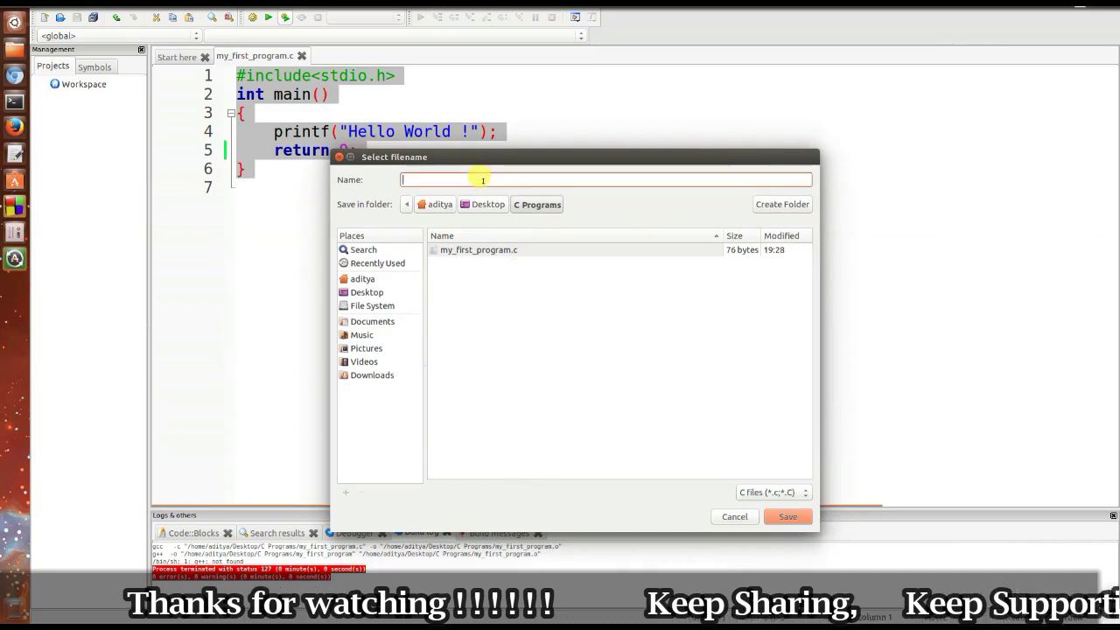
text(pro)
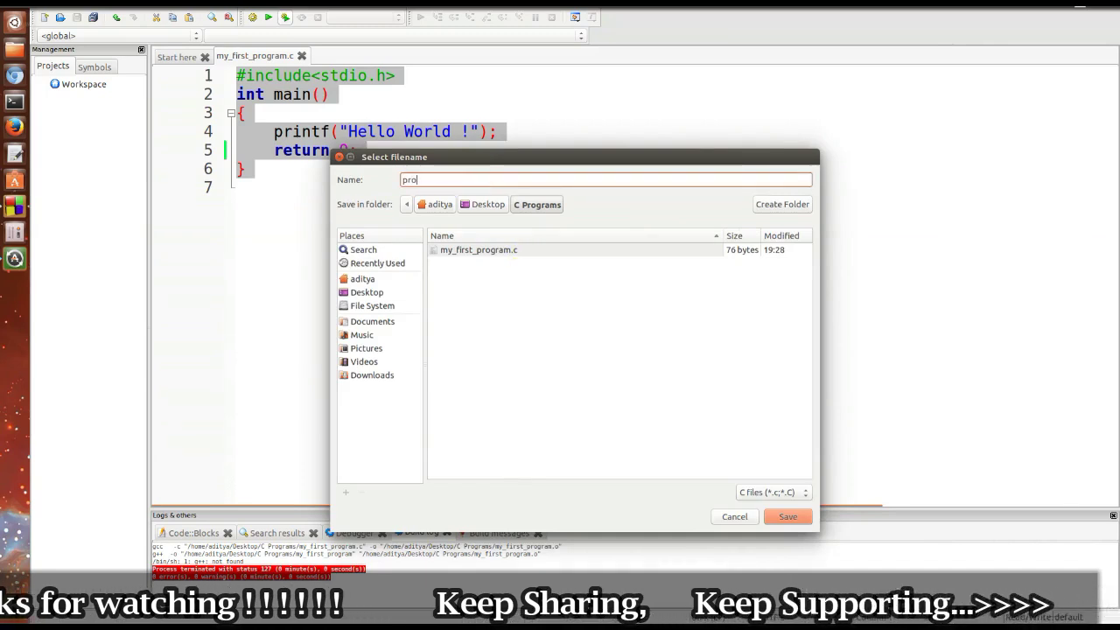
text(g.c)
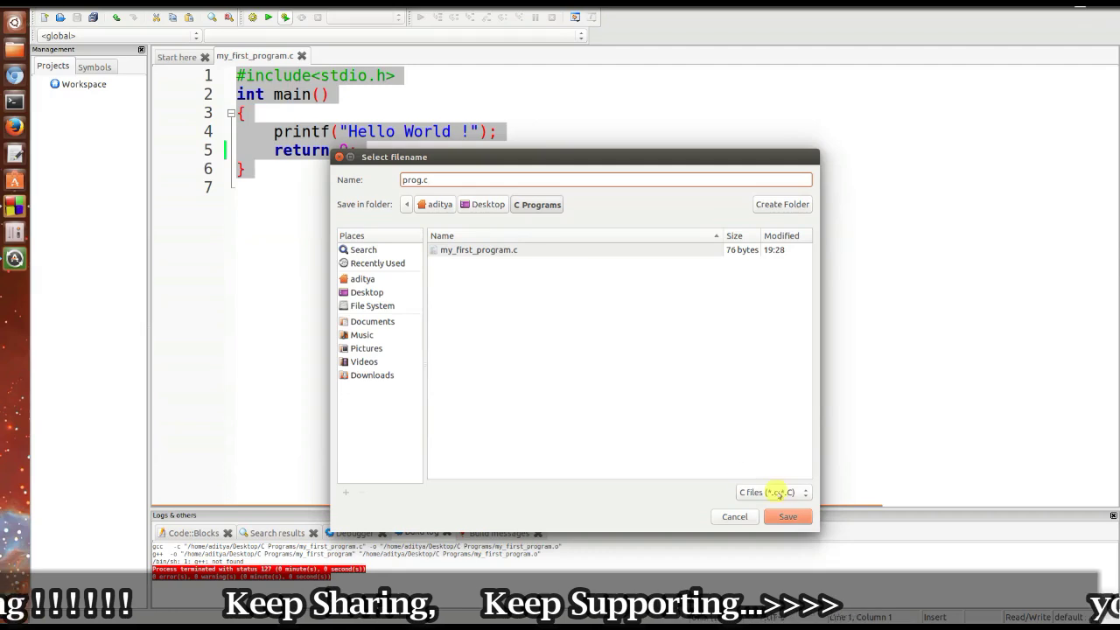
click(793, 516)
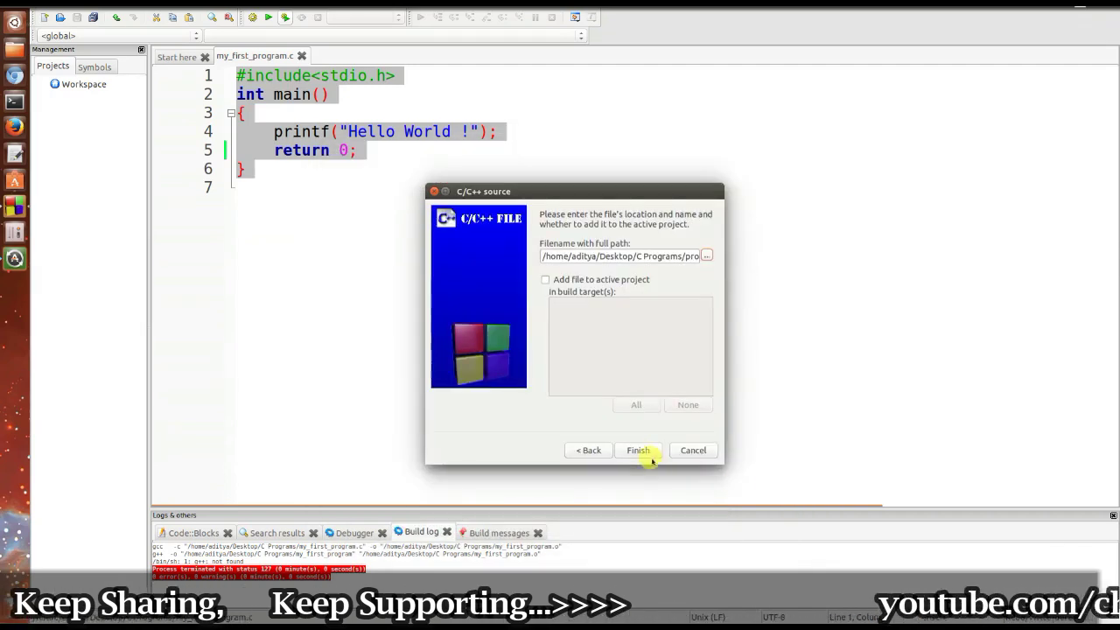
click(636, 449)
Paste the Hello World code into prog.c and save it, and try to build and run the file
text(#include<stdio.h> int main() {     printf("Hello World !");     return 0; })
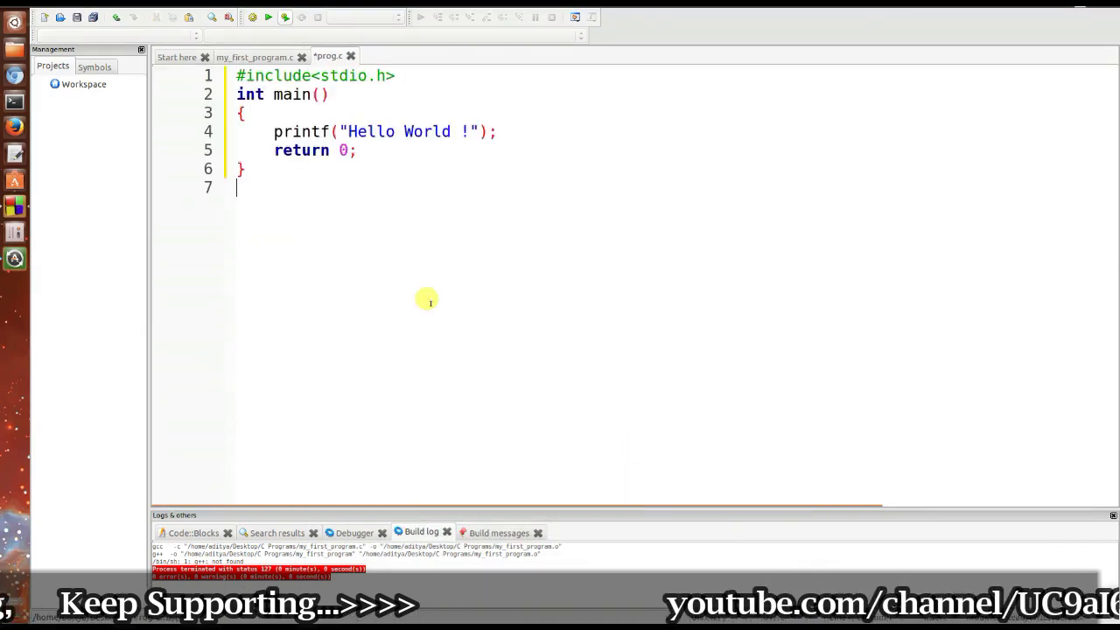
key(ctrl+s)
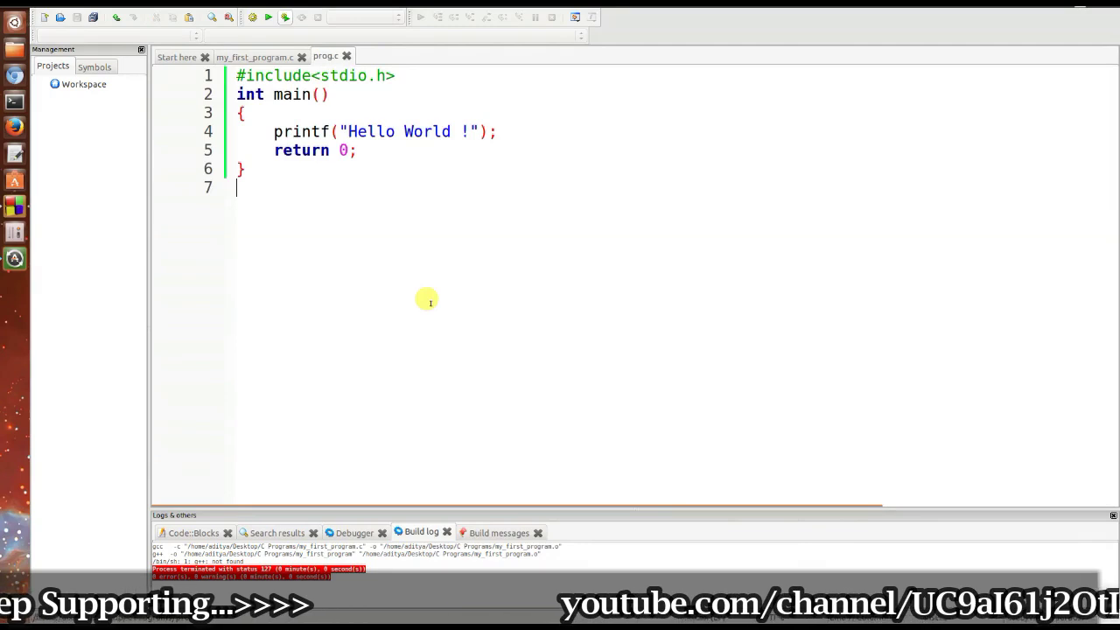
click(285, 21)
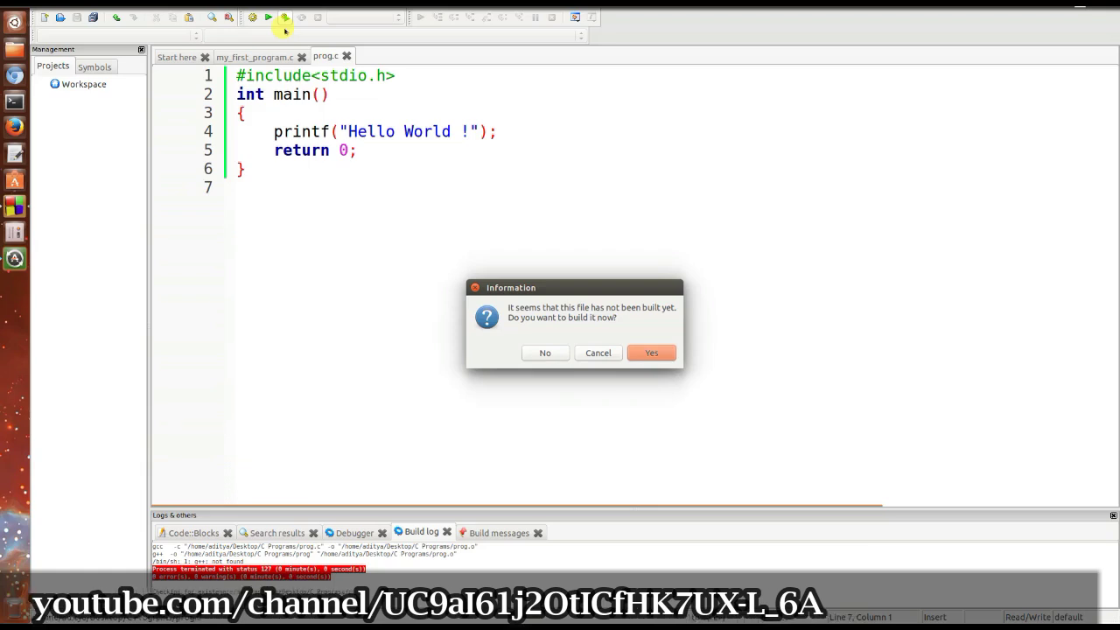
key(Return)
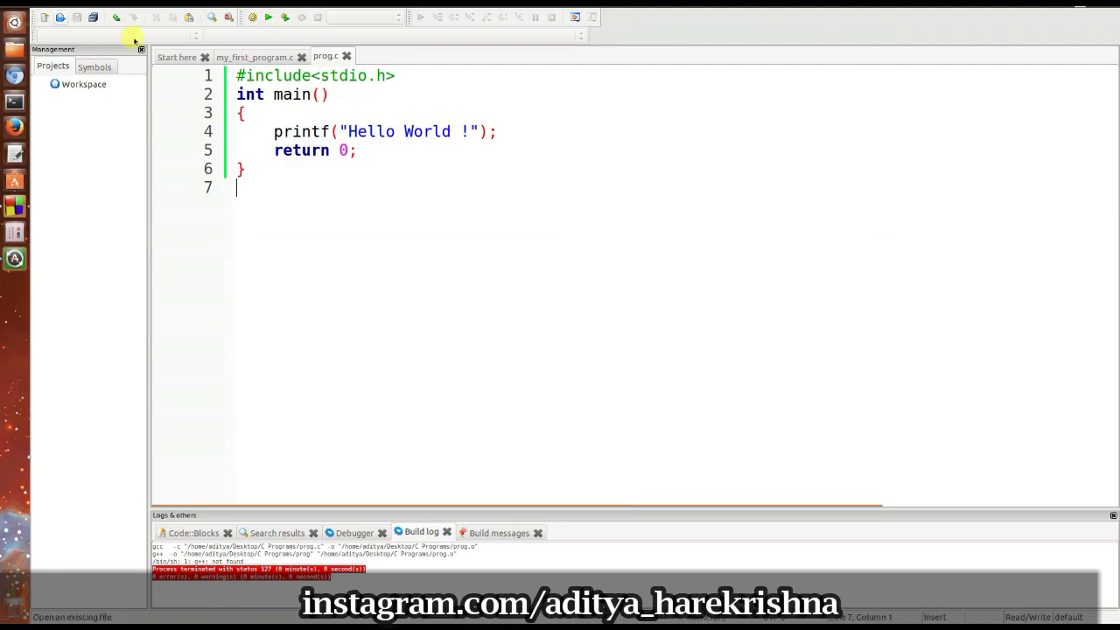
Close prog.c and rename my_first_program.c to my_first_program.cpp in the Desktop folder C Programs
click(346, 56)
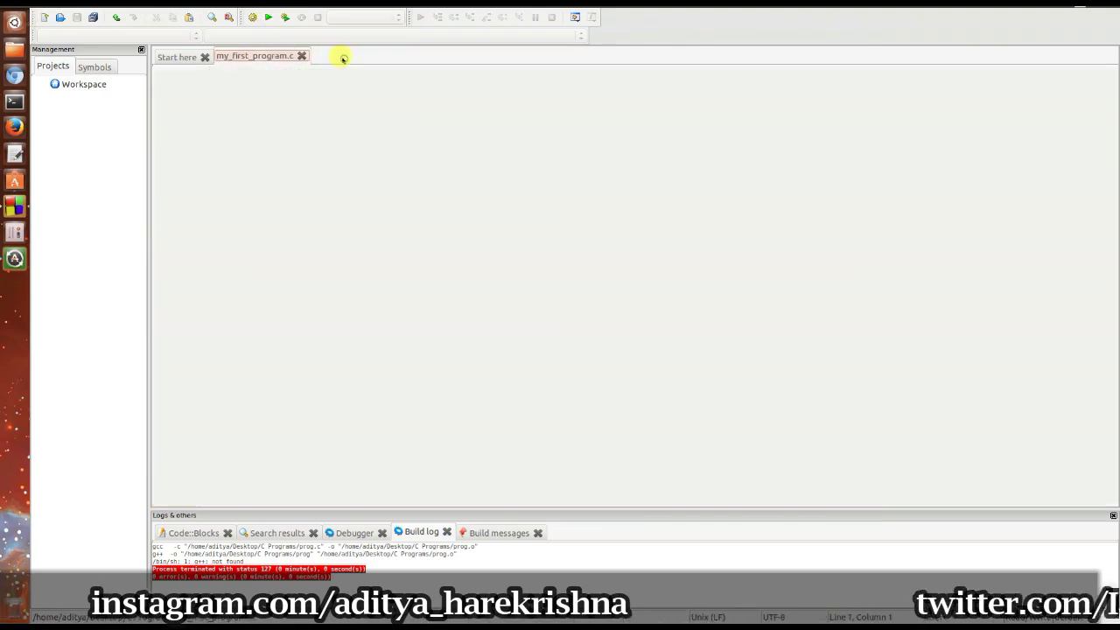
click(15, 51)
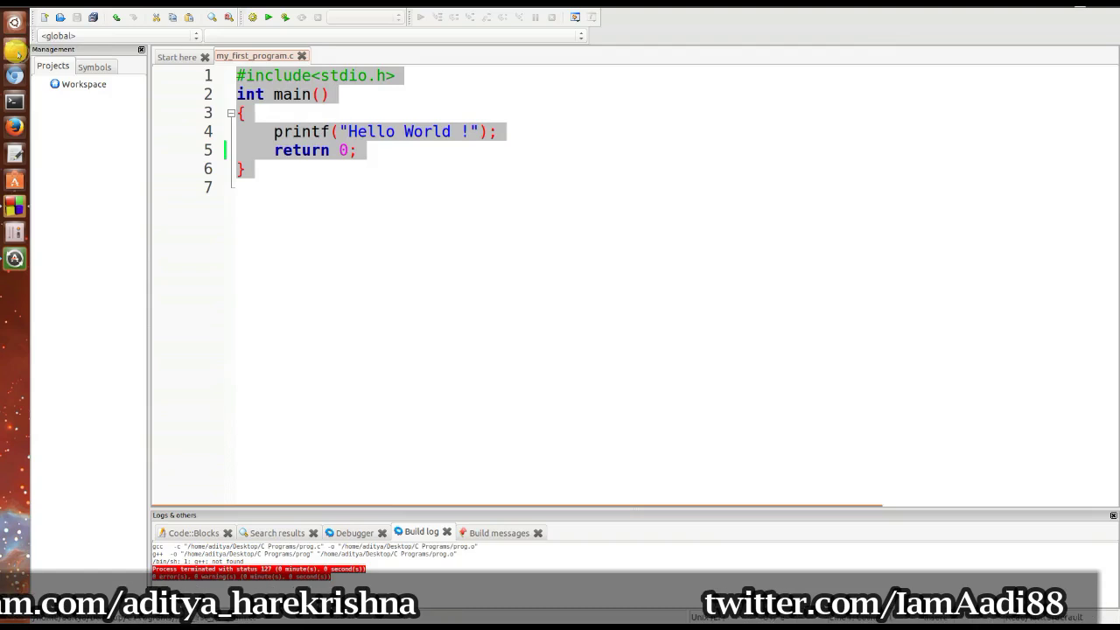
click(63, 90)
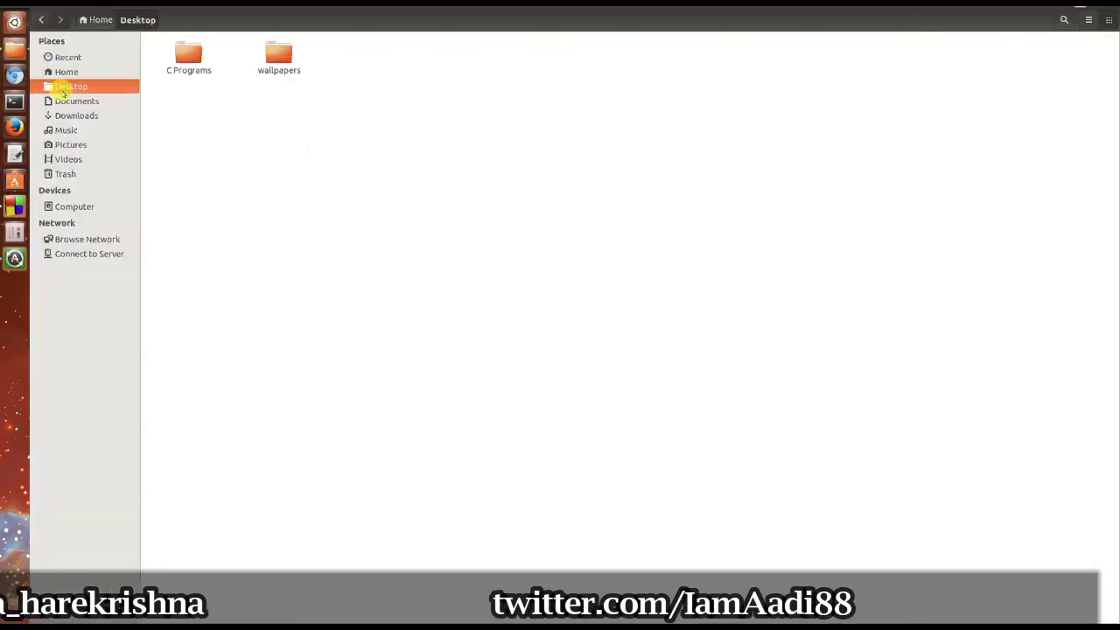
double_click(189, 54)
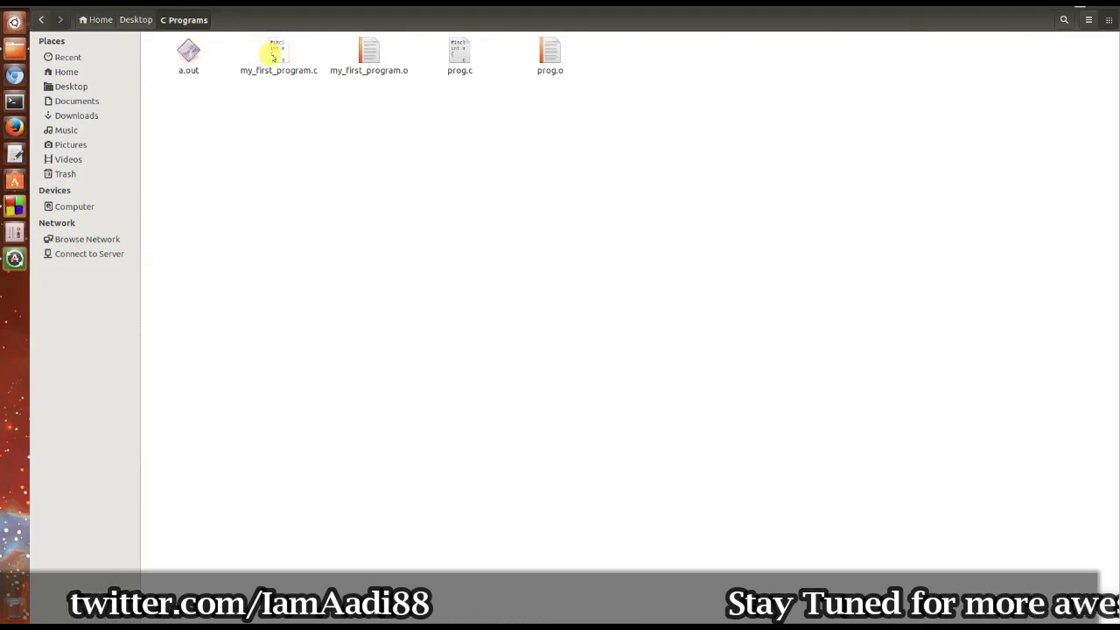
click(276, 56)
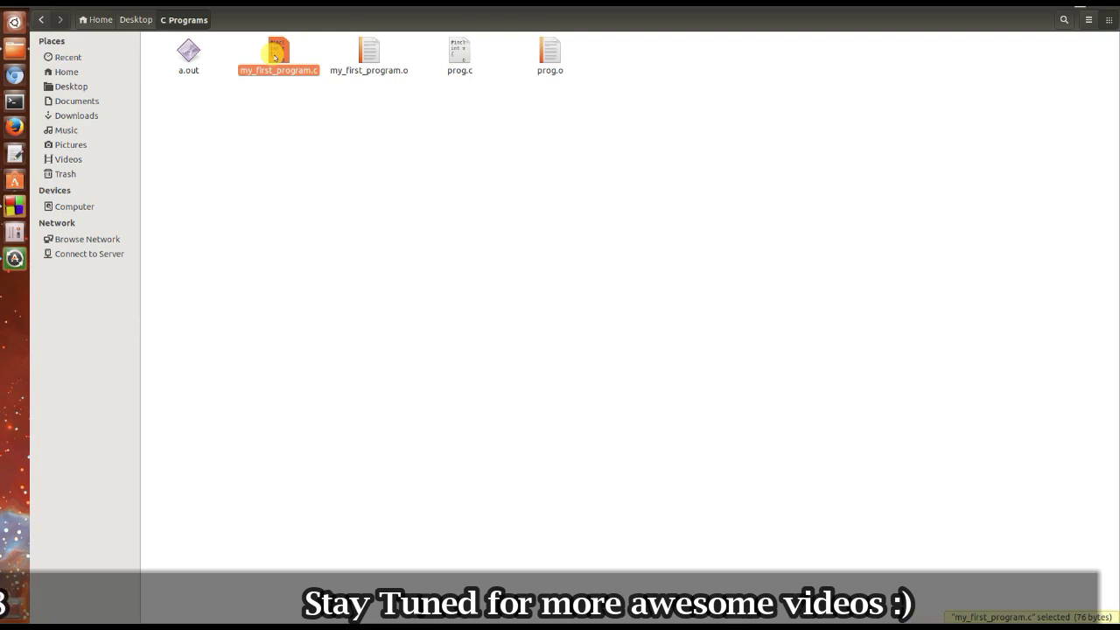
right_click(277, 57)
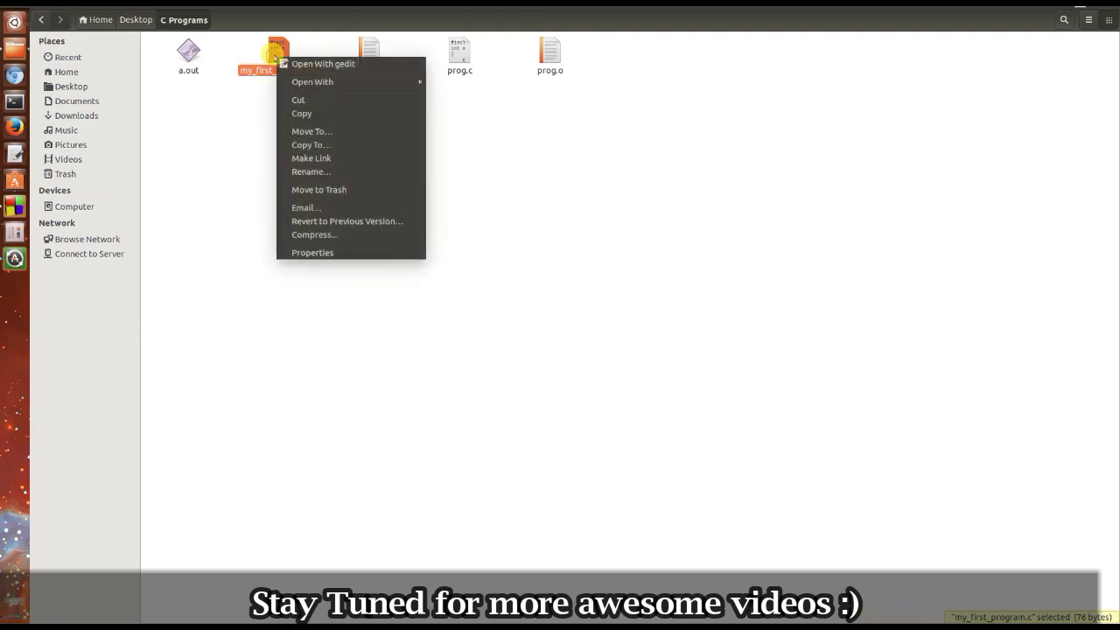
click(304, 170)
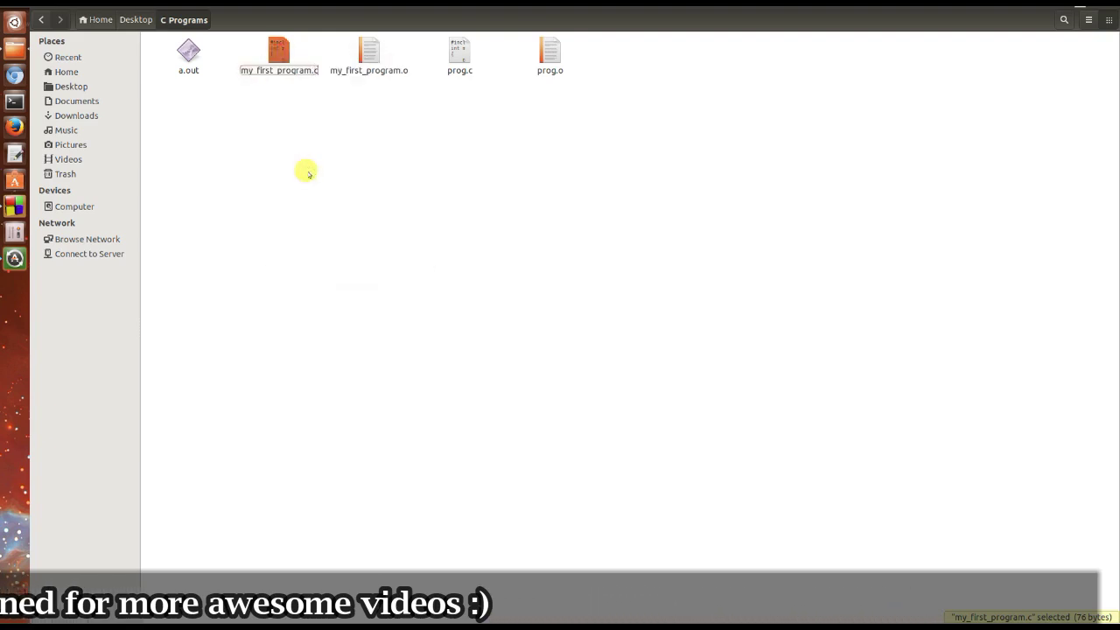
text(pp)
key(Return)
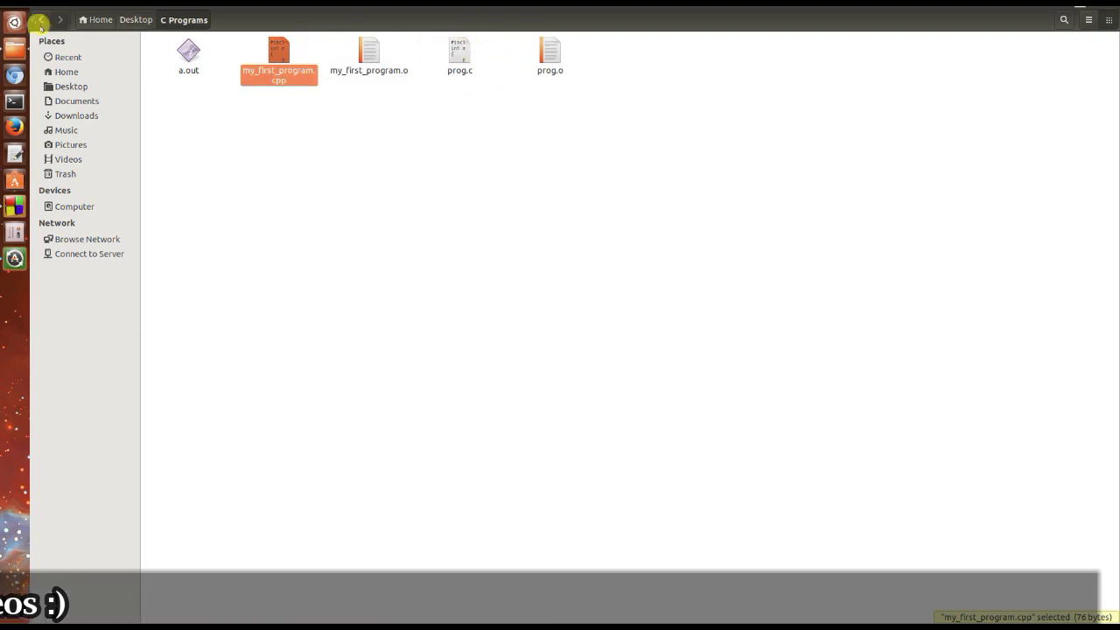
Switch back to Code::Blocks, close the missing my_first_program.c, and open my_first_program.cpp and try to build it
click(14, 205)
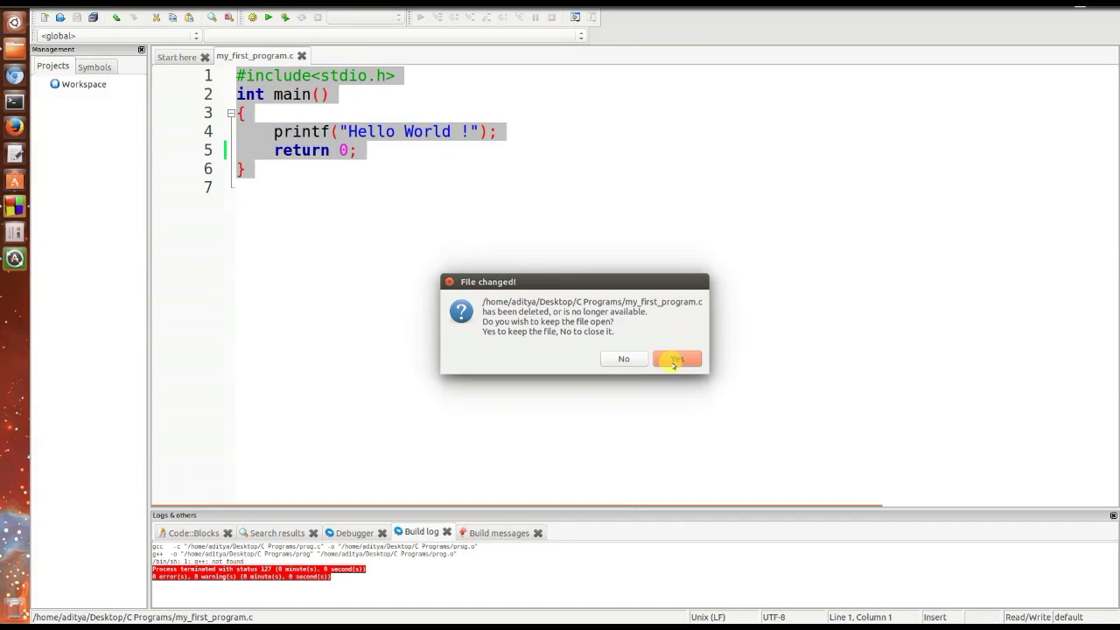
click(637, 358)
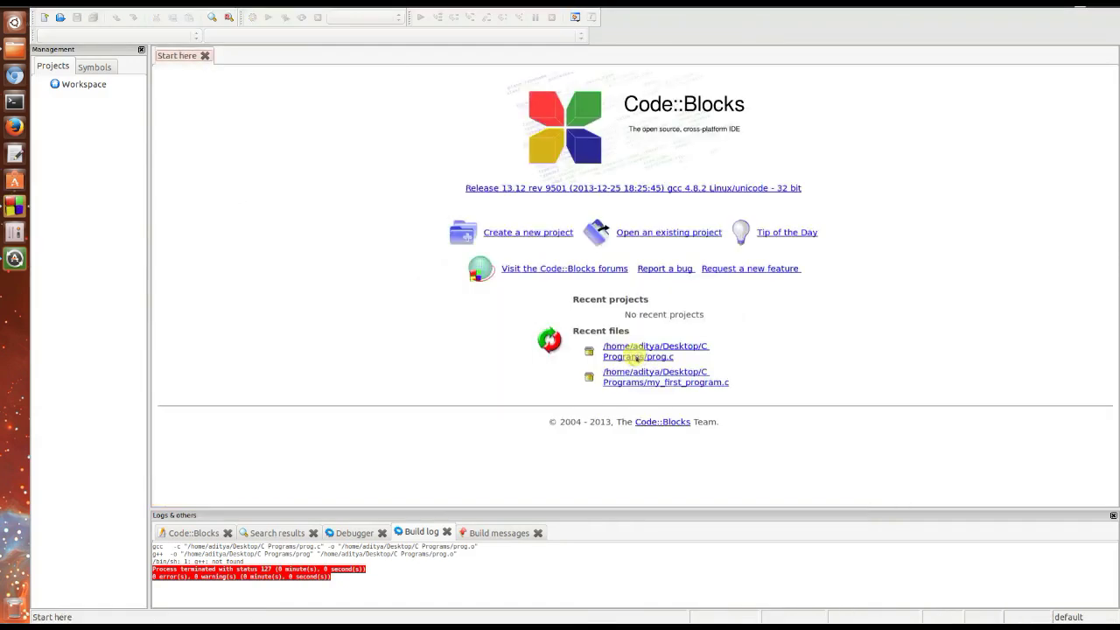
click(41, 18)
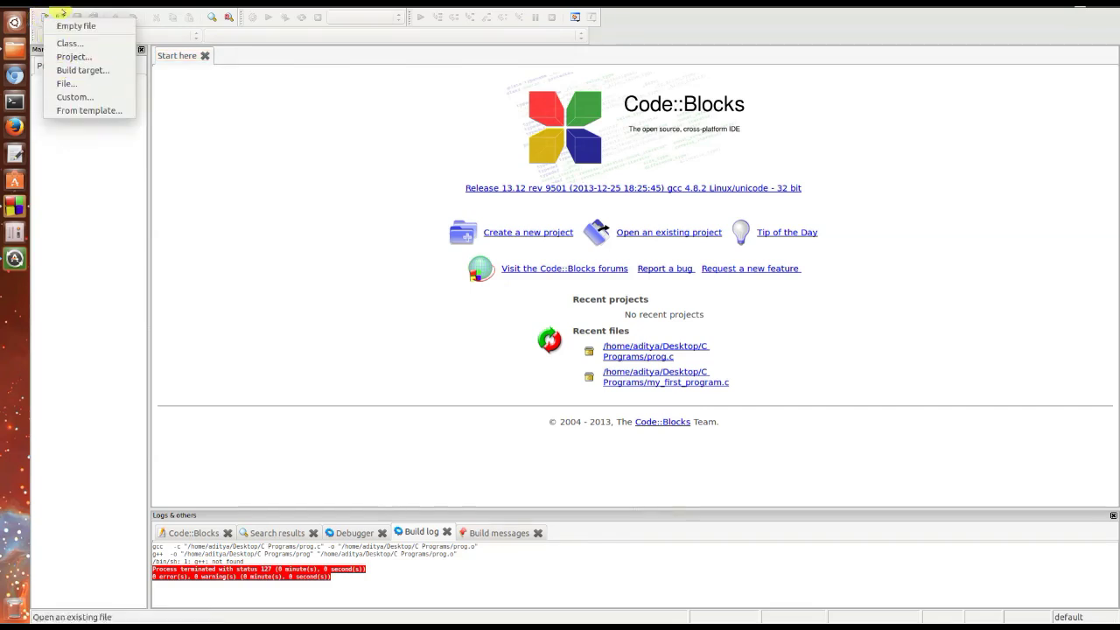
click(57, 19)
click(58, 18)
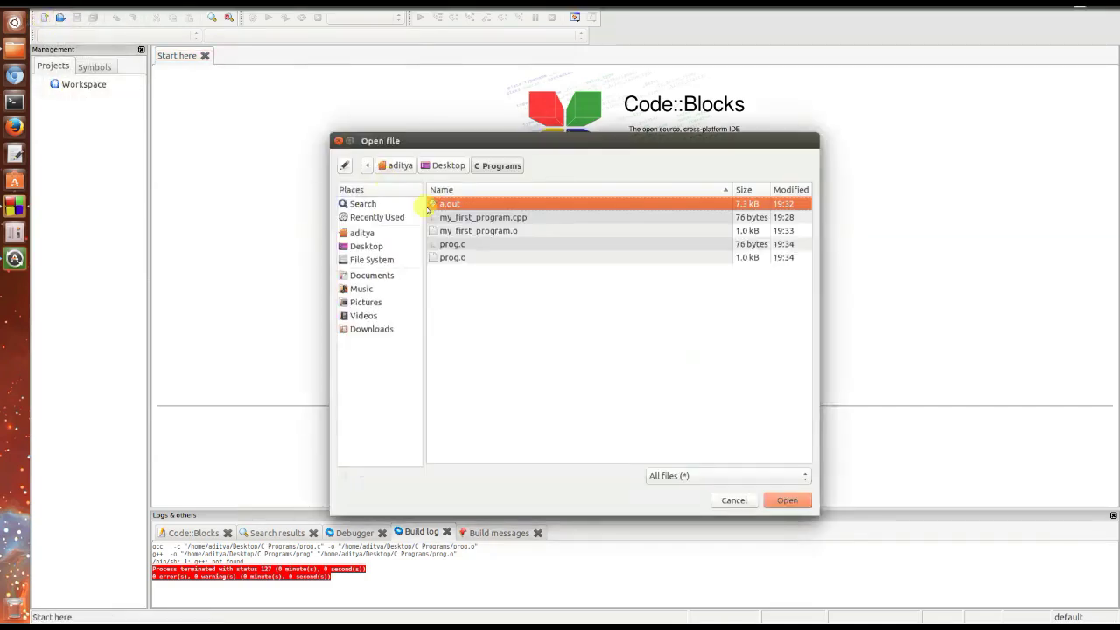
double_click(480, 218)
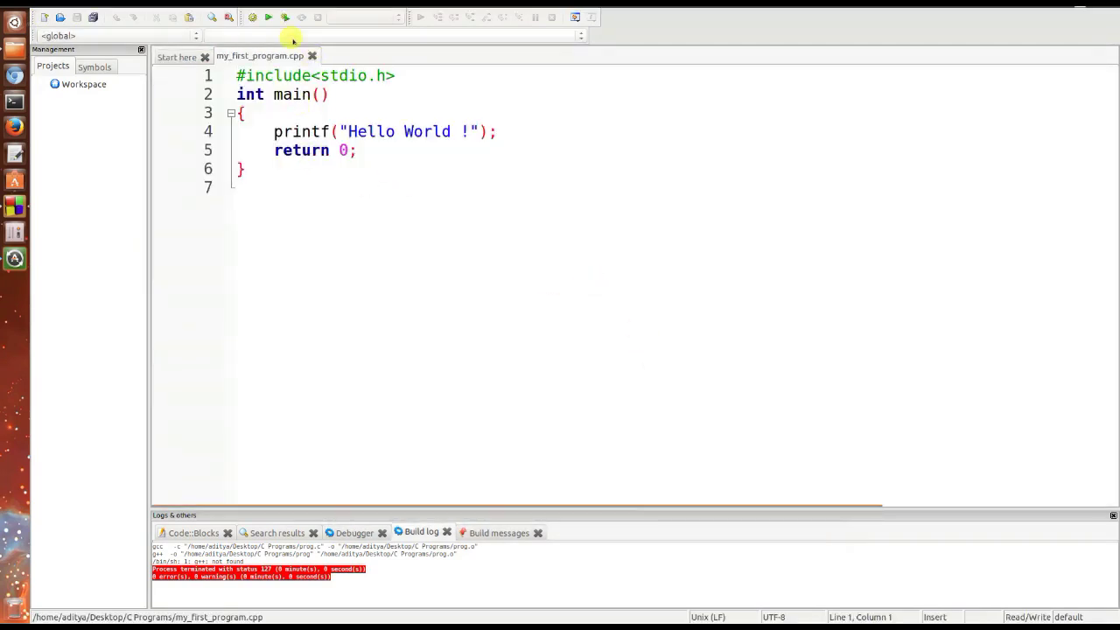
click(252, 18)
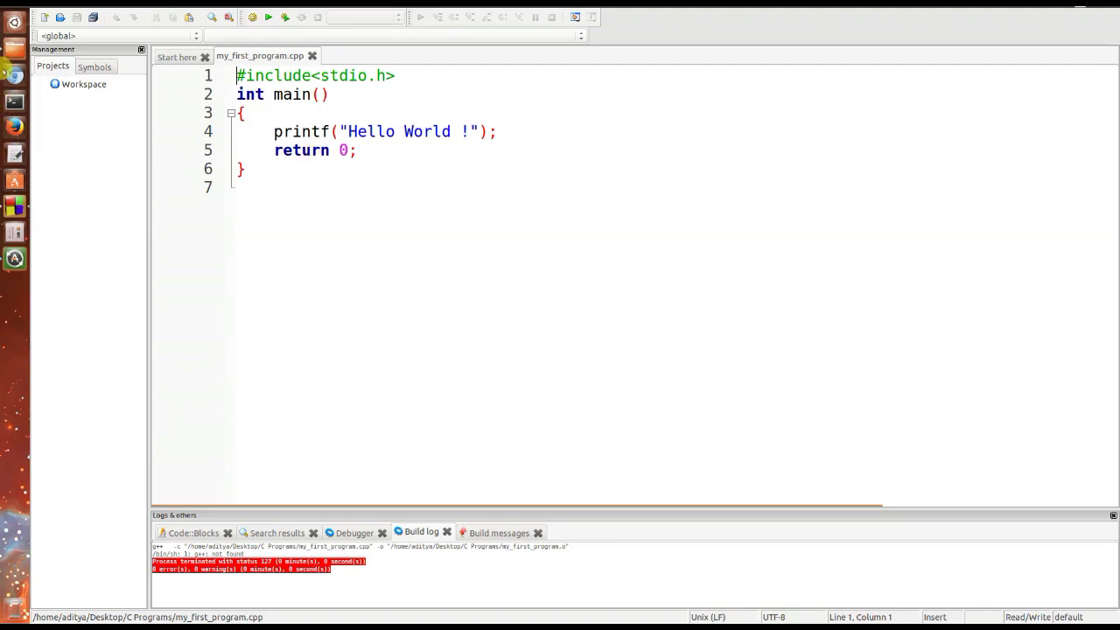
Open a terminal and run sudo apt-get install gcc g++, entering the account password and agreeing to continue with y
key(ctrl+alt+t)
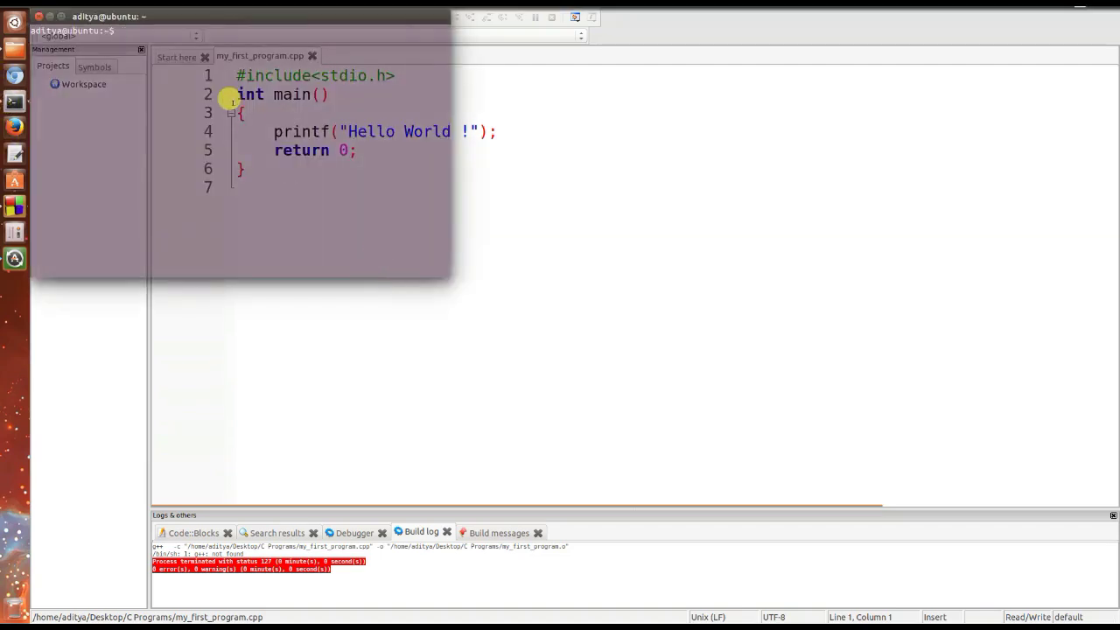
text(sudo apt-get ins)
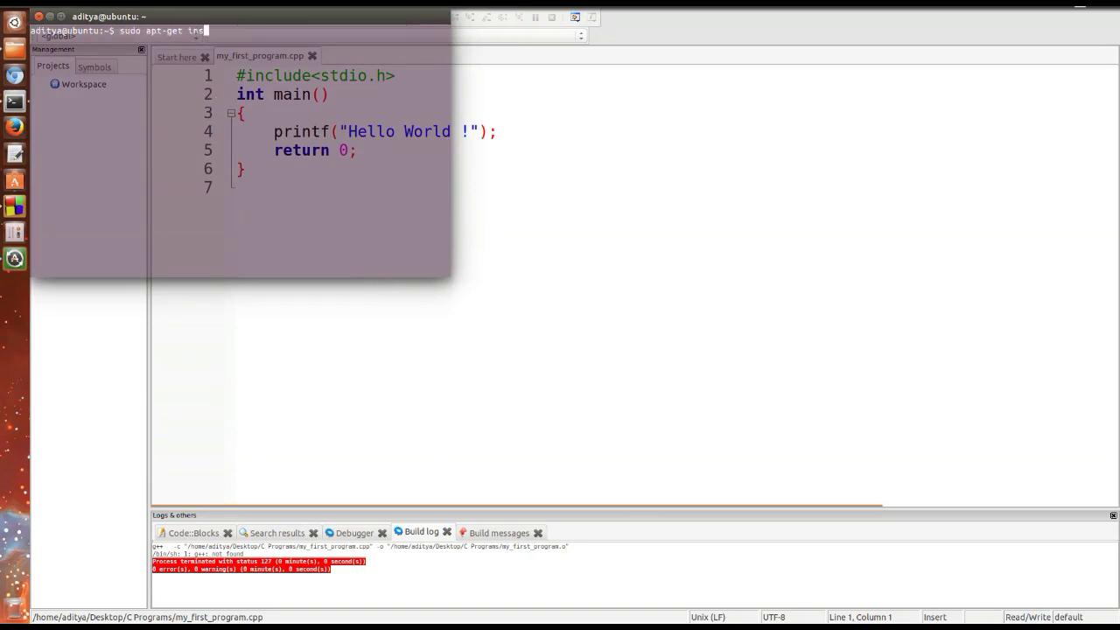
text(tall gcc g++)
key(Return)
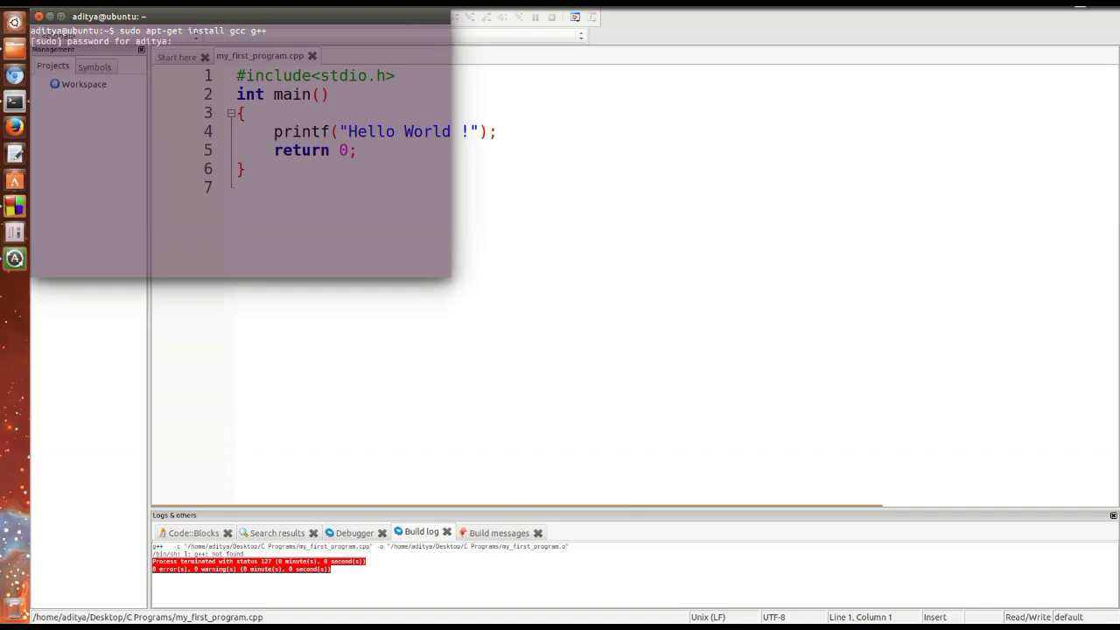
key(Return)
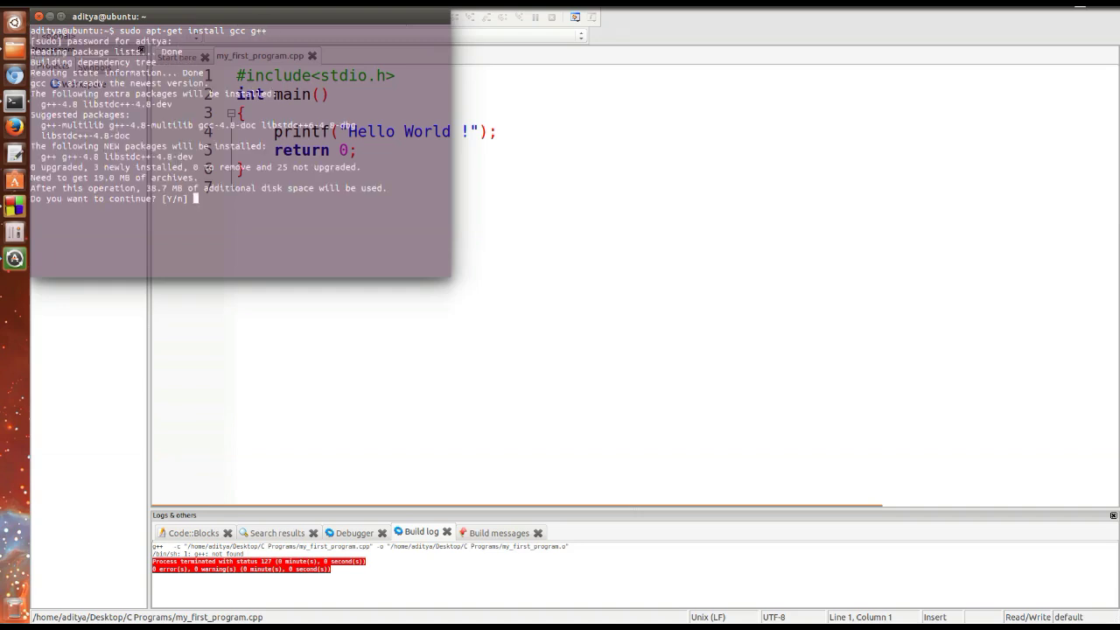
text(y)
key(Return)
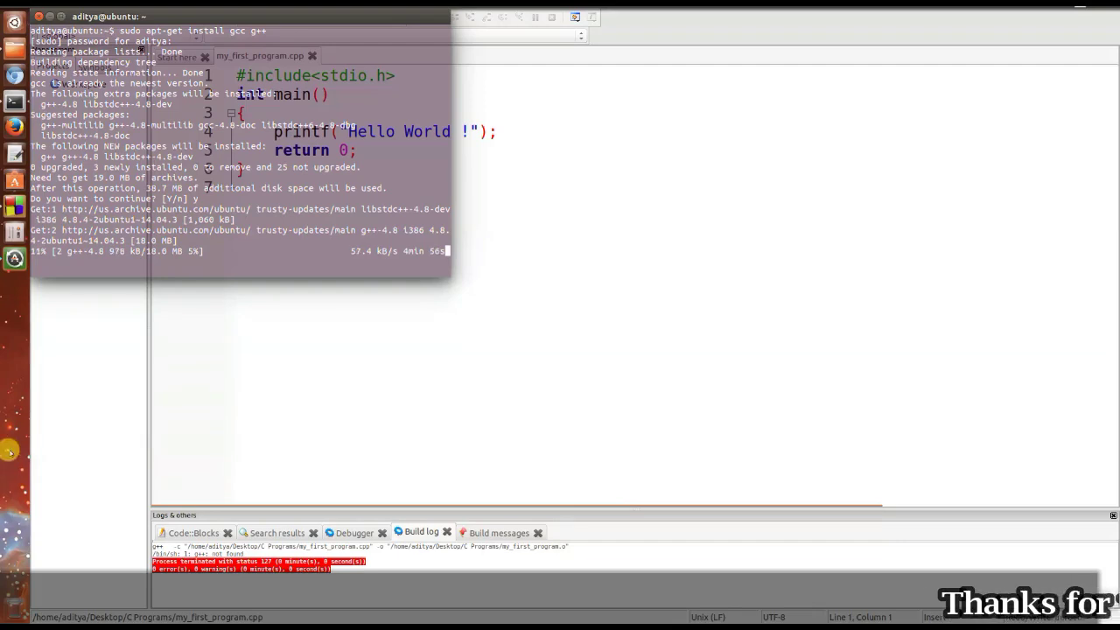
Examine the available updates in Software Updater and the technical descriptions of Landscape Service and Generic Linux kernel image and headers, and return to the terminal
click(8, 261)
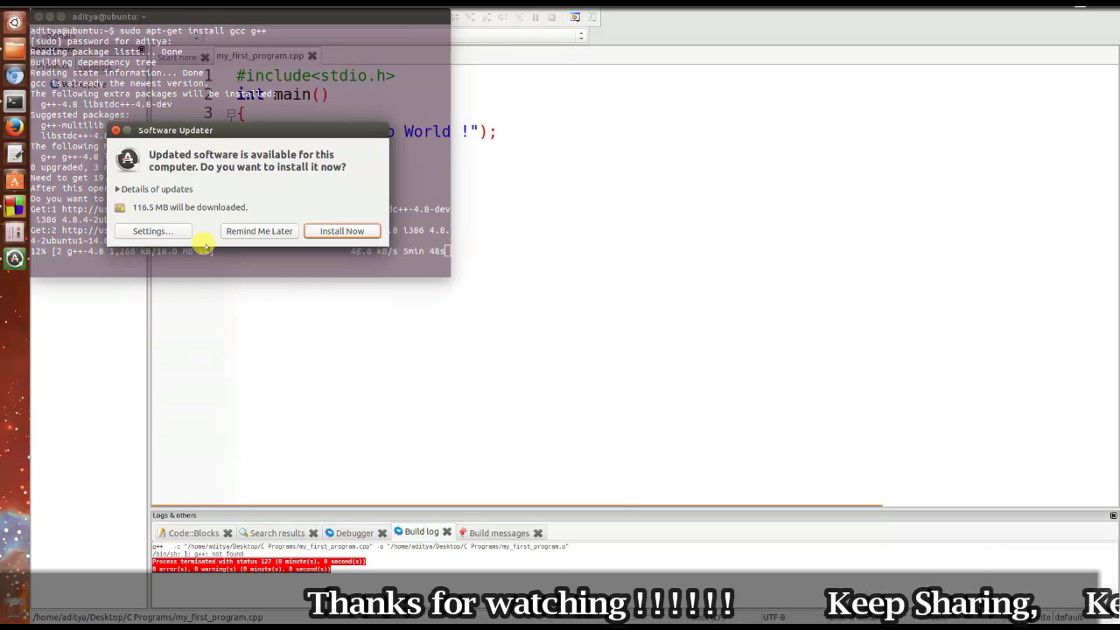
click(157, 189)
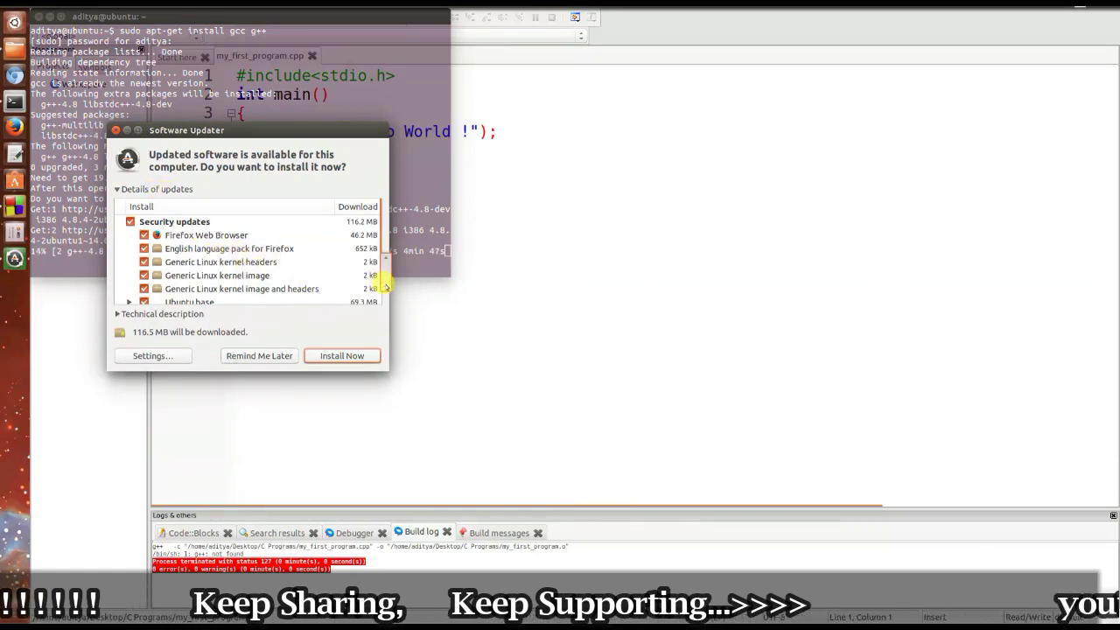
scroll(386, 285, down, 2)
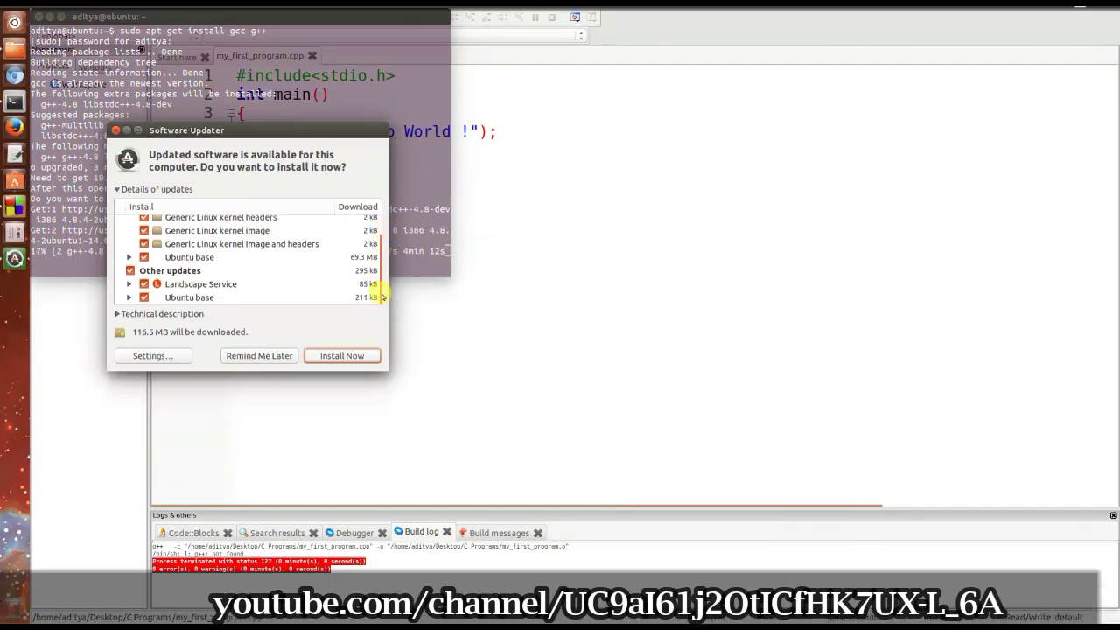
click(236, 289)
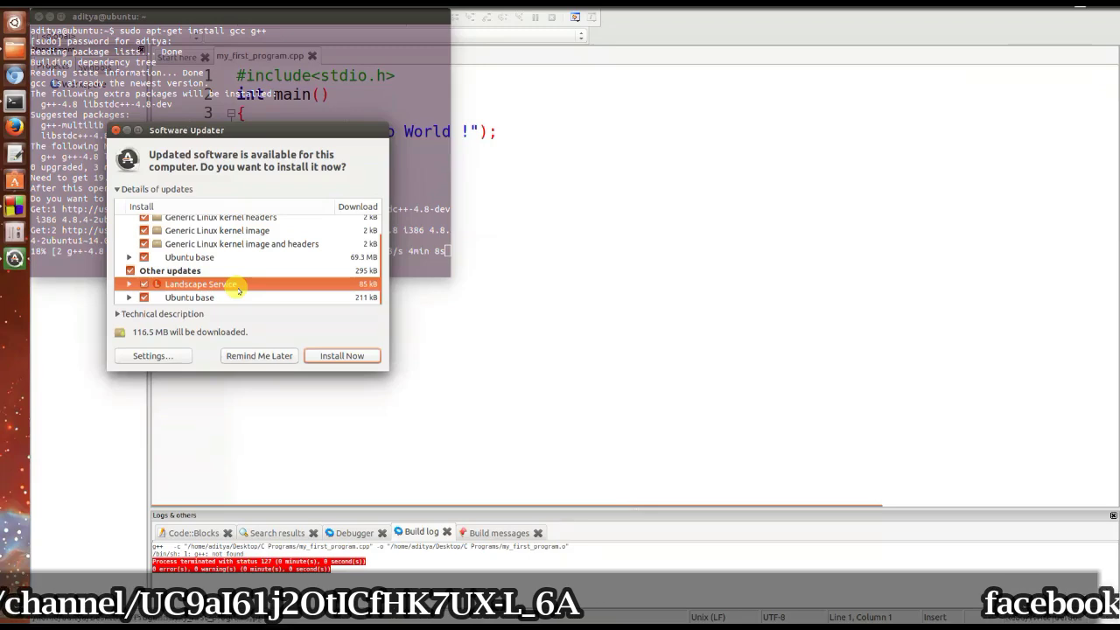
click(165, 314)
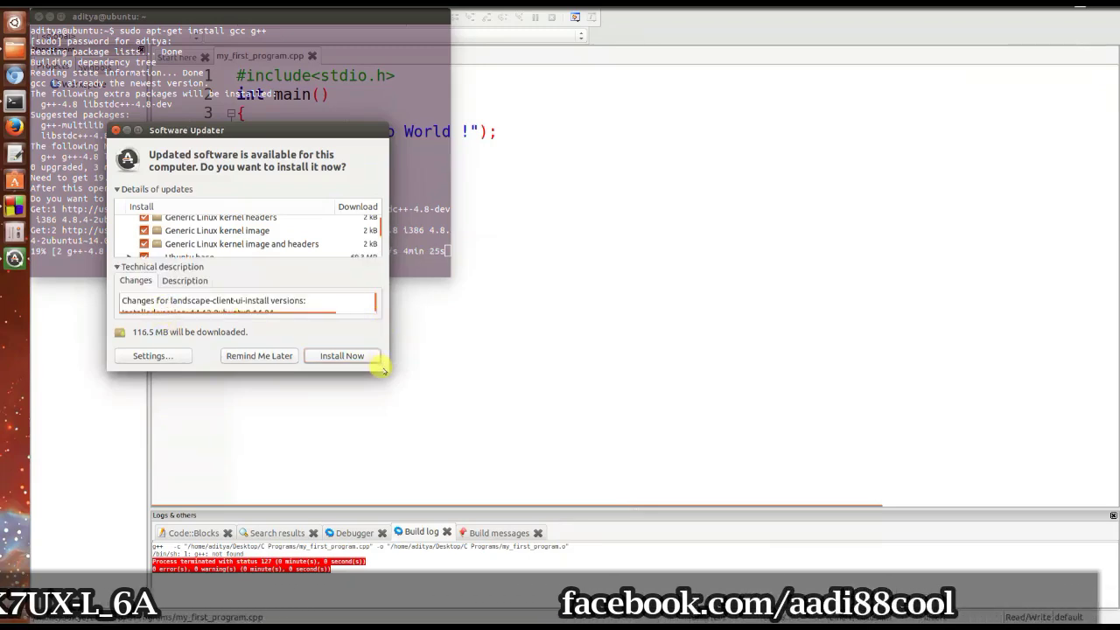
drag(384, 369, 377, 472)
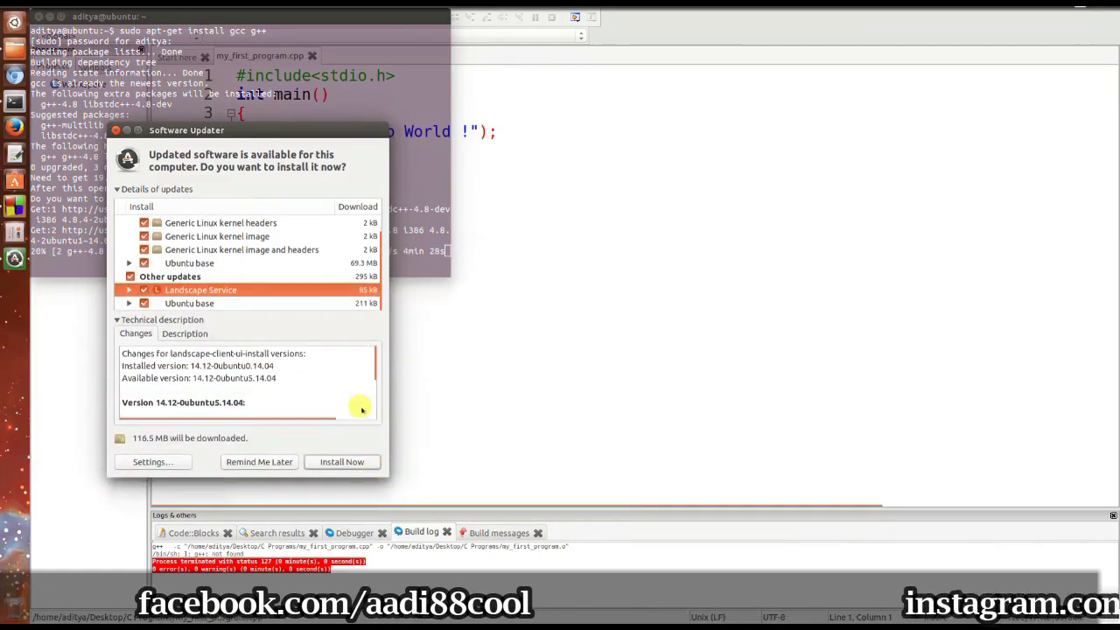
scroll(380, 399, down, 2)
scroll(381, 398, down, 1)
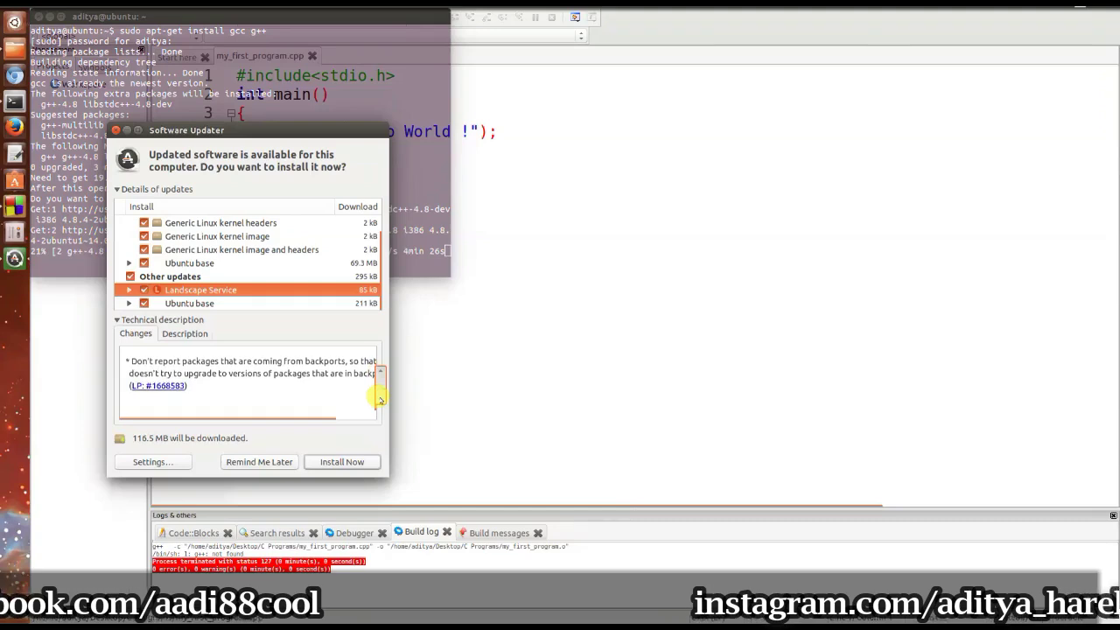
scroll(380, 399, down, 2)
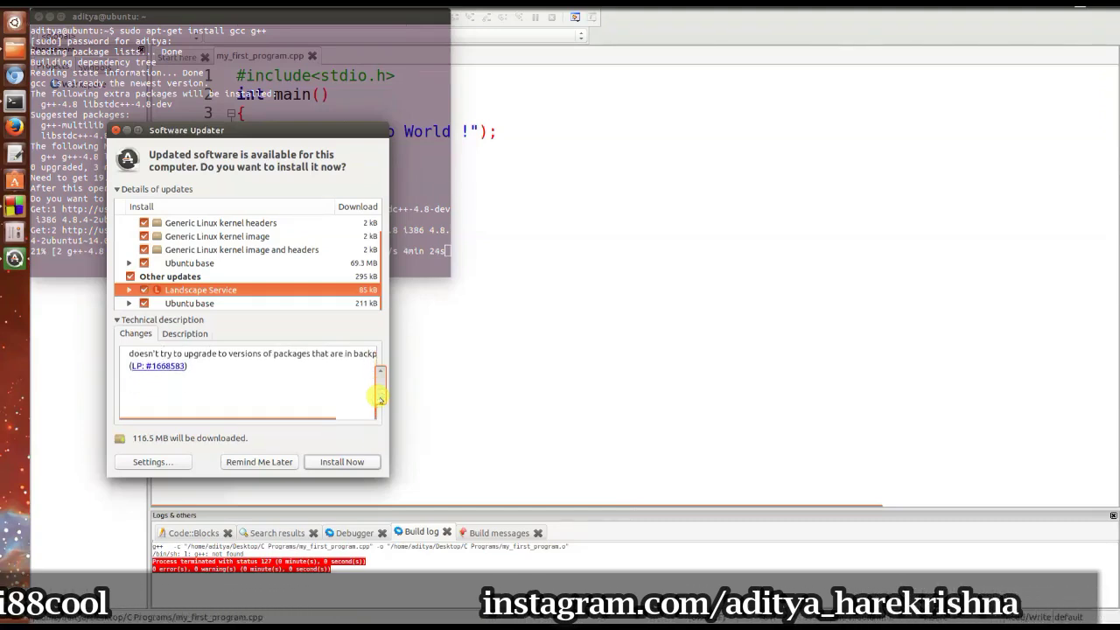
scroll(379, 372, up, 5)
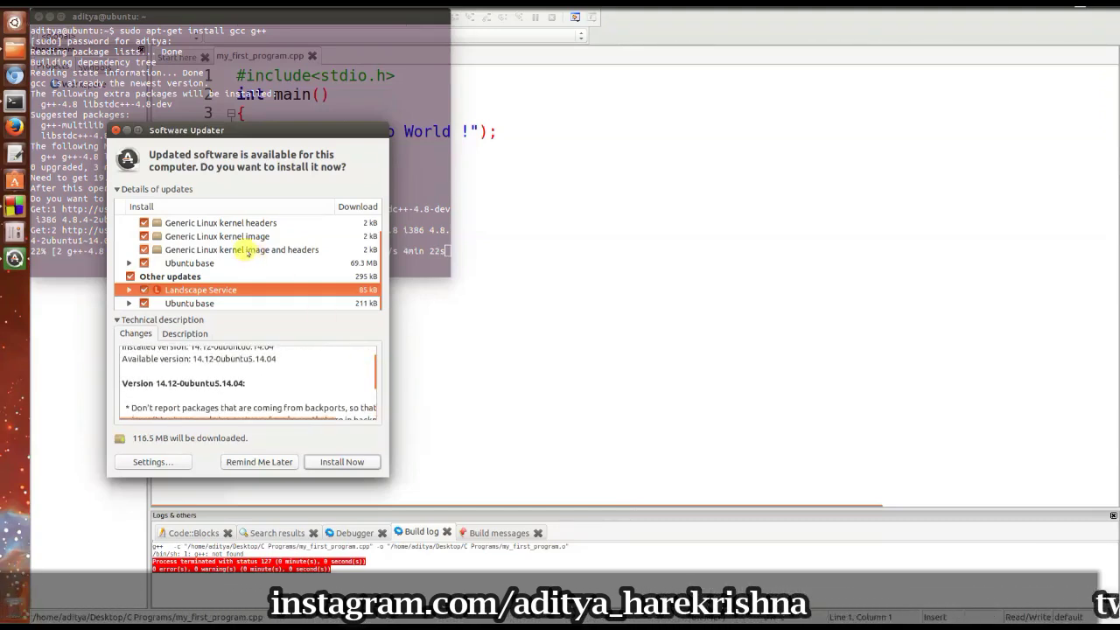
click(248, 251)
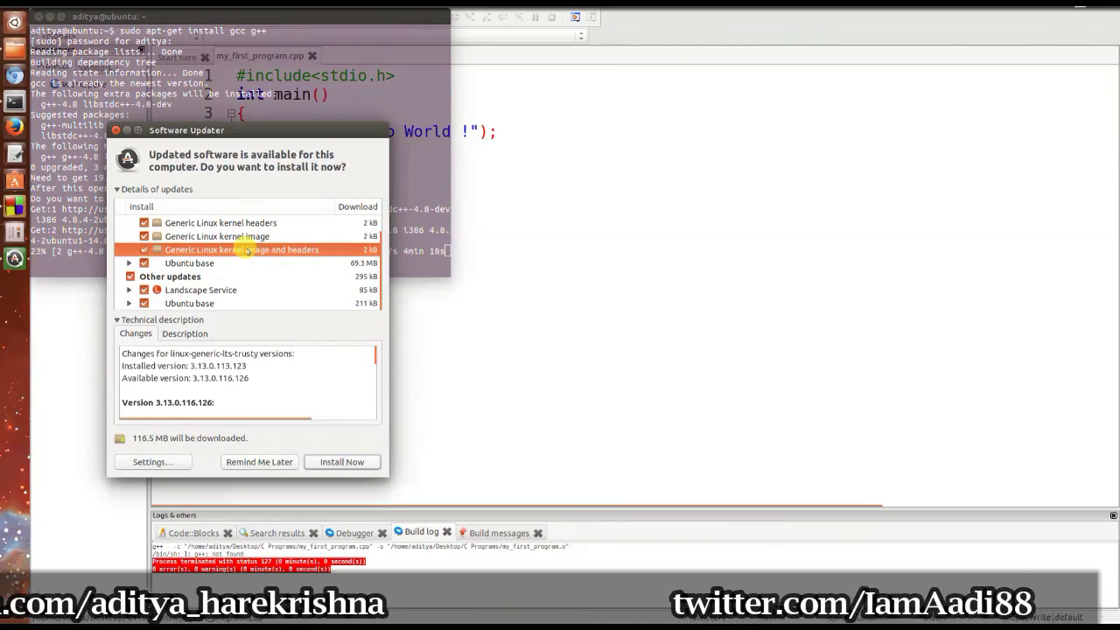
click(425, 251)
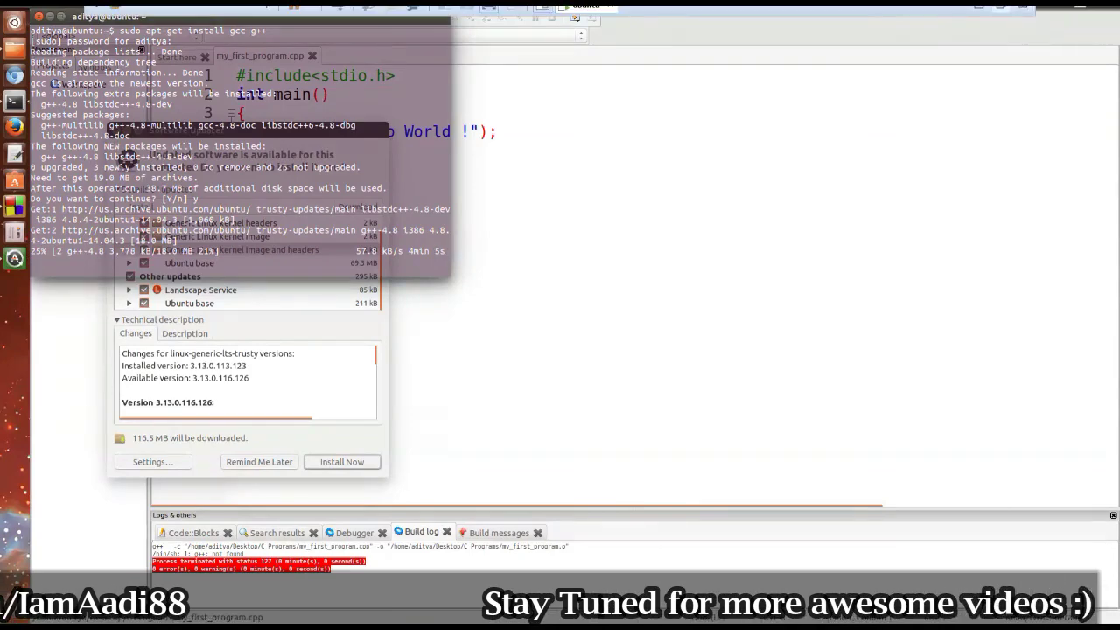
Leave the virtual machine's full-screen view and connect the host computer to the Hare Krishna Wi-Fi network
key(ctrl+alt+Return)
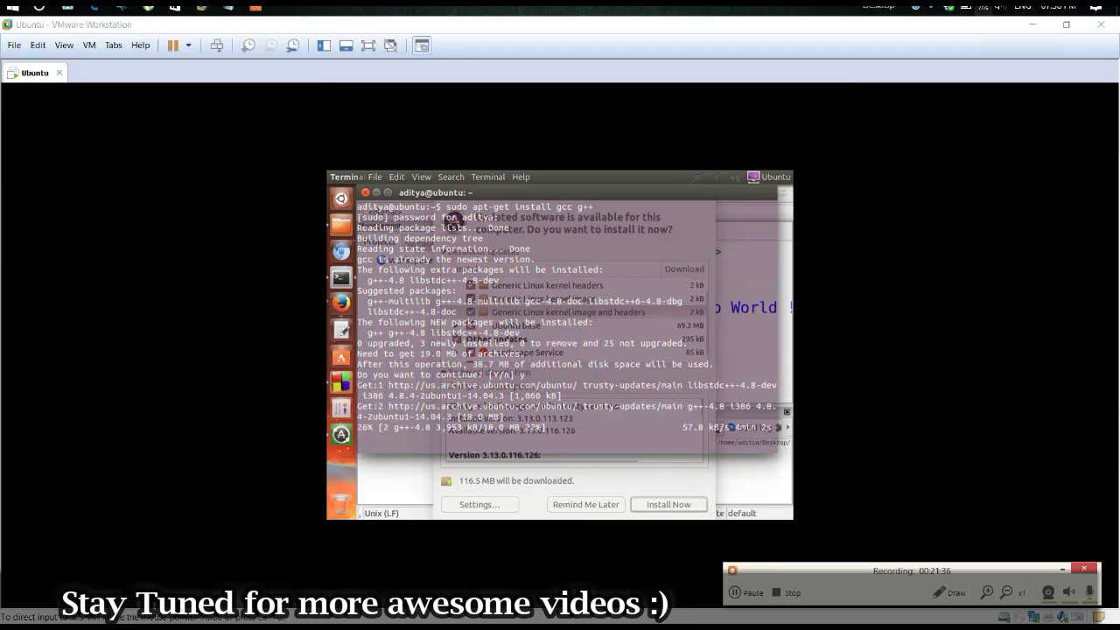
click(983, 7)
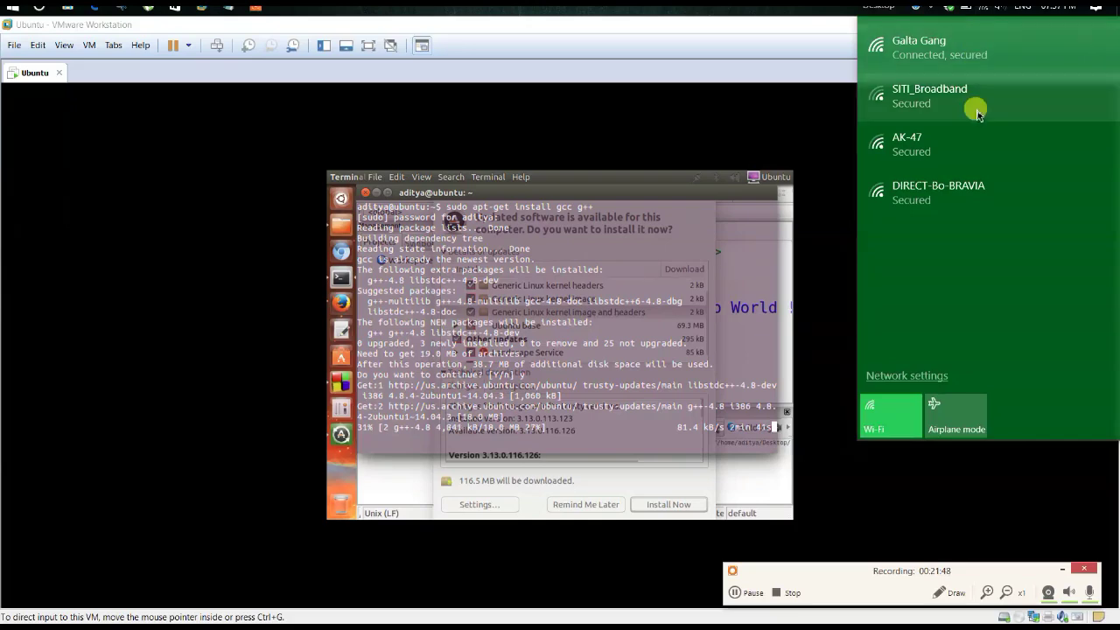
click(984, 7)
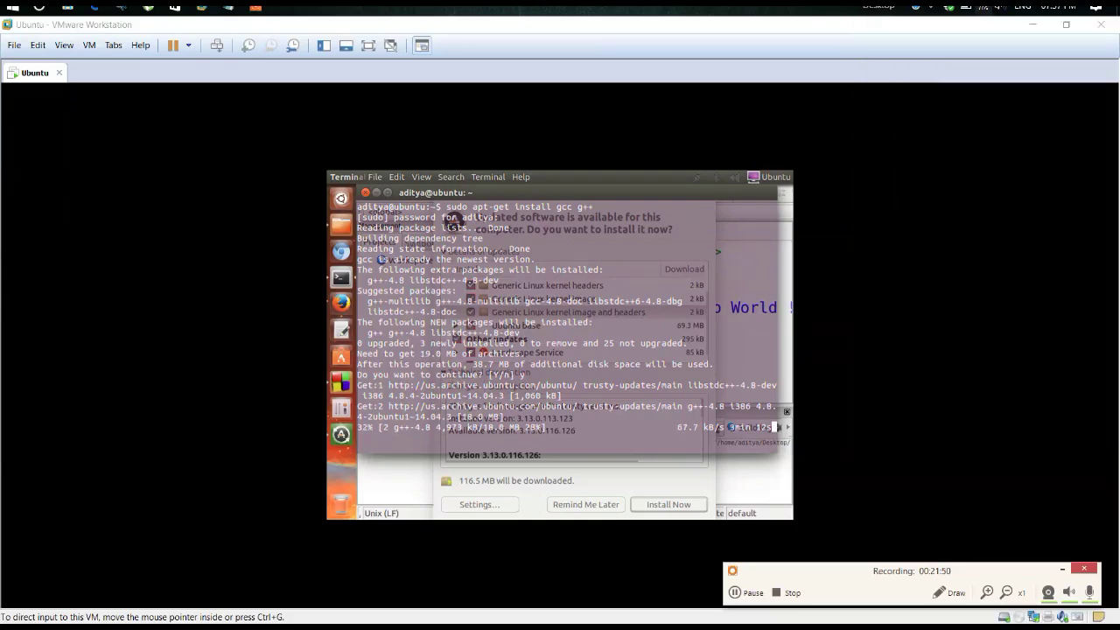
click(984, 7)
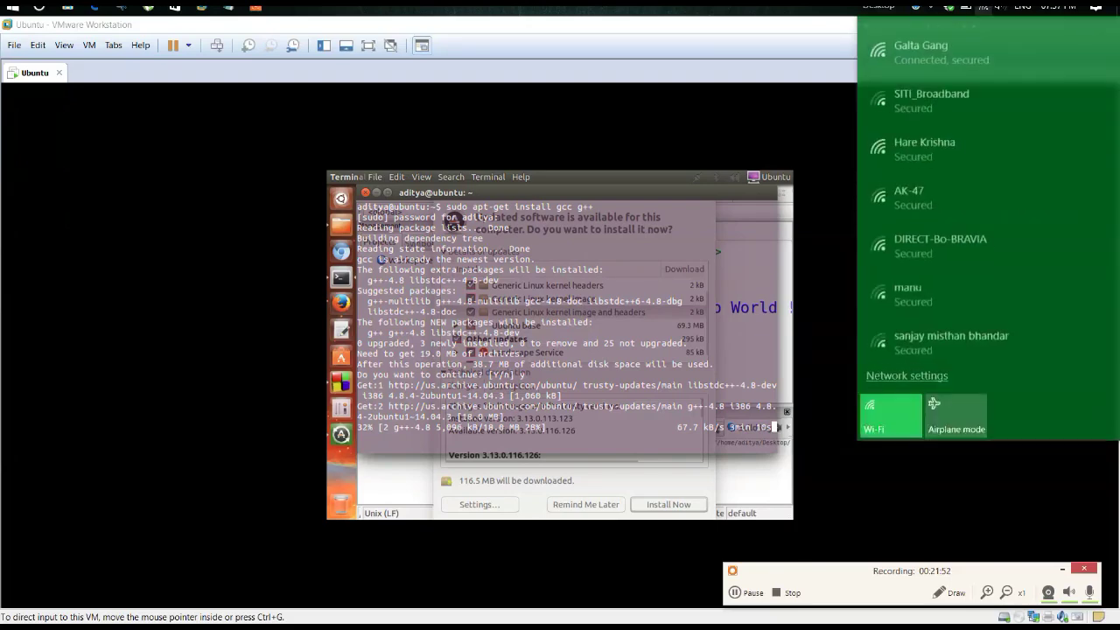
click(983, 138)
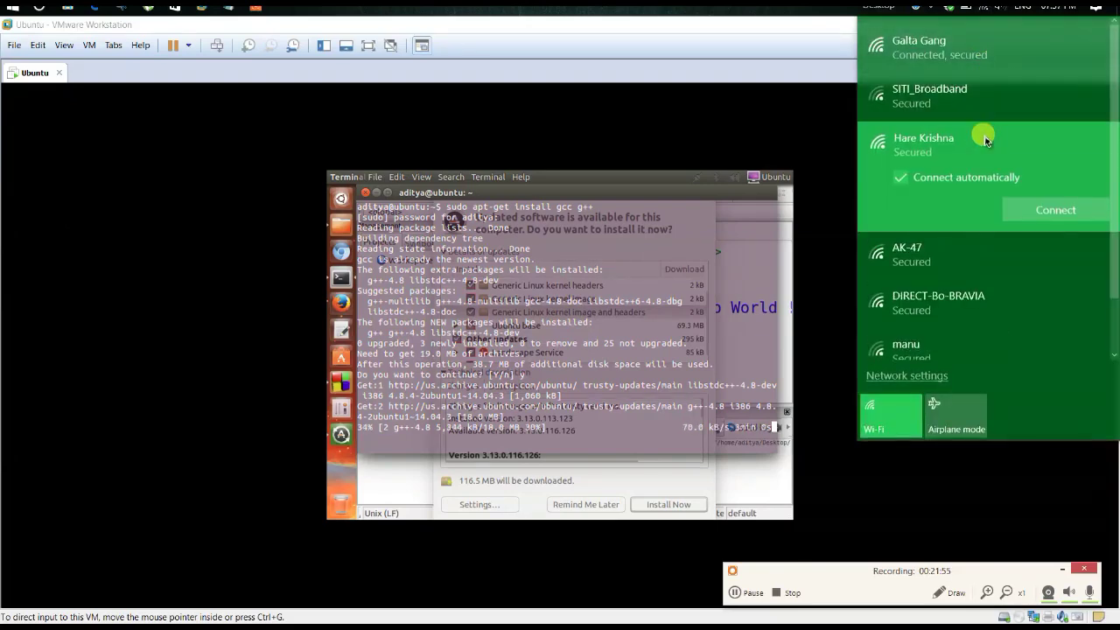
click(1026, 210)
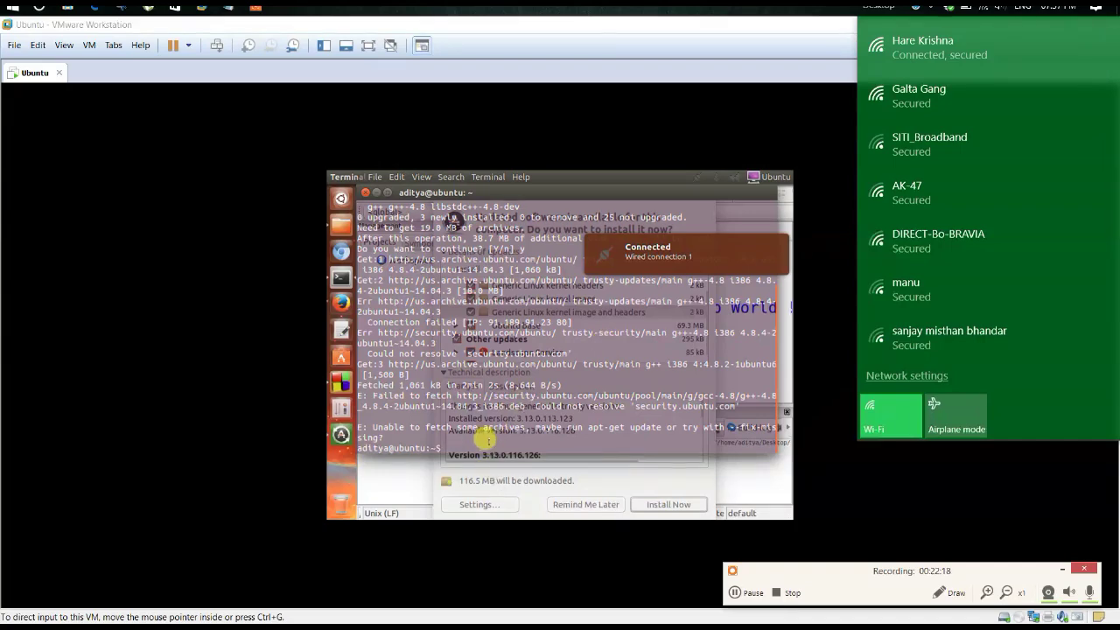
Rerun sudo apt-get install gcc g++ in the Ubuntu terminal and agree to continue with y
click(486, 440)
key(Up)
key(Return)
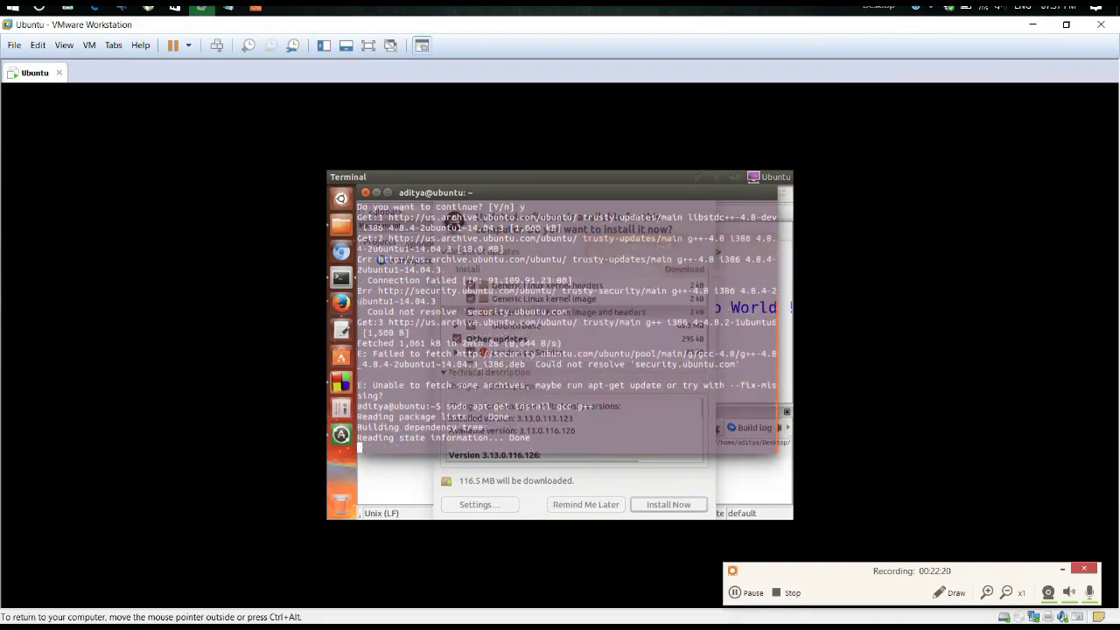
text(y)
key(Return)
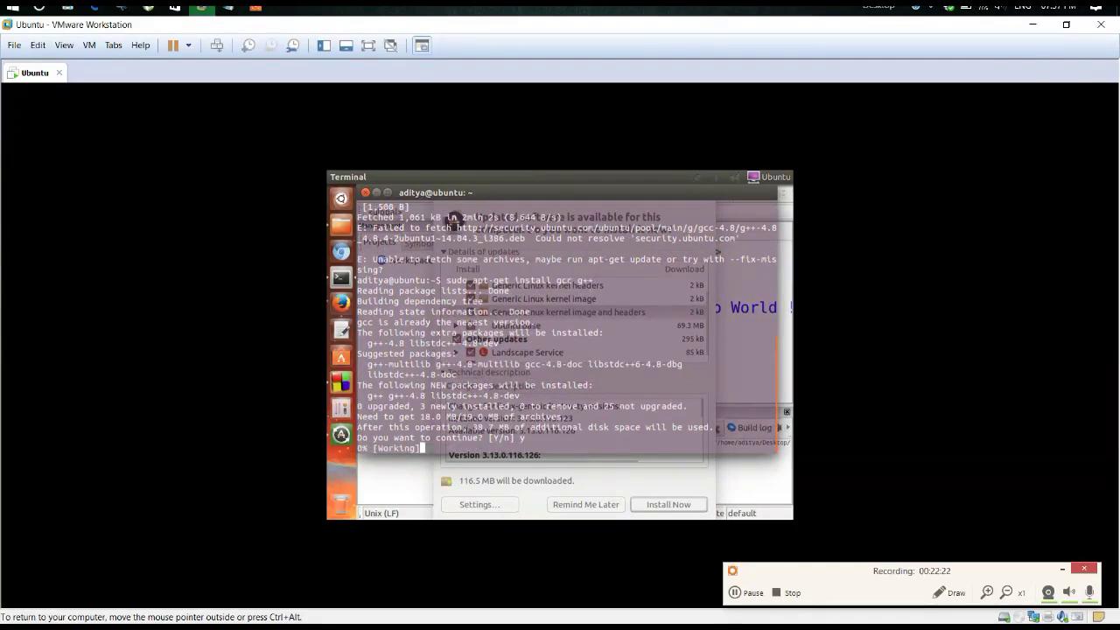
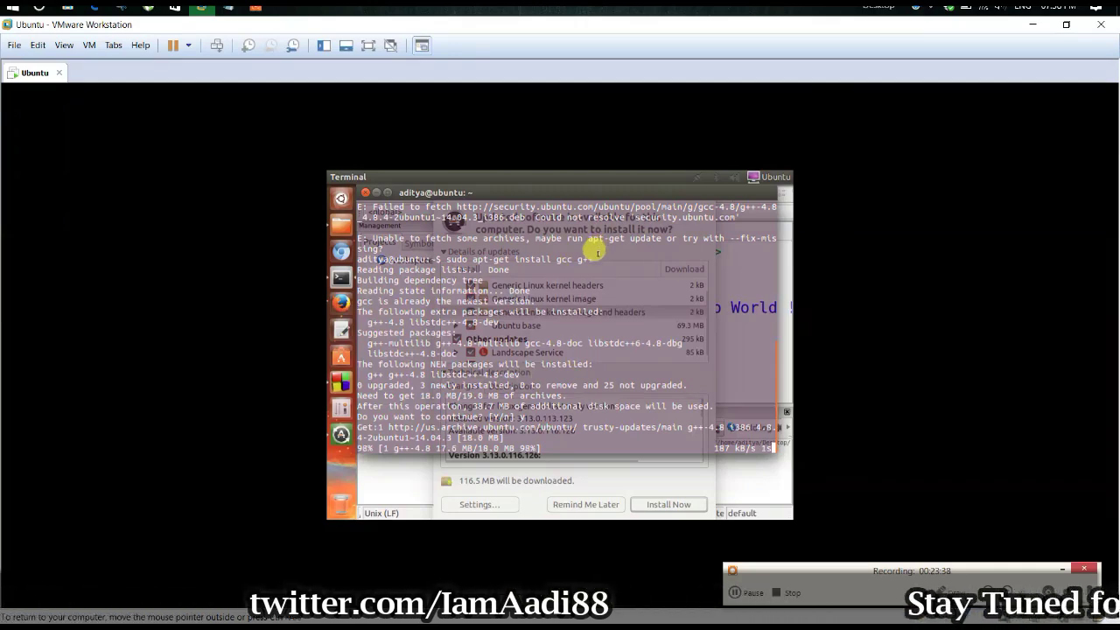
drag(592, 256, 448, 257)
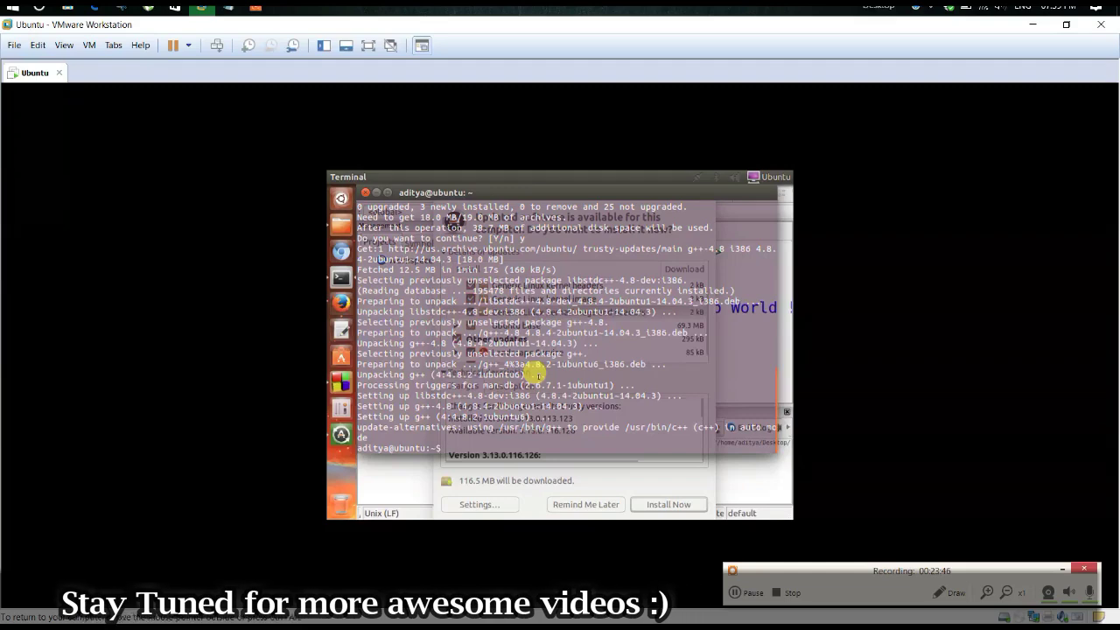
text(sudo apt-get install gcc g++)
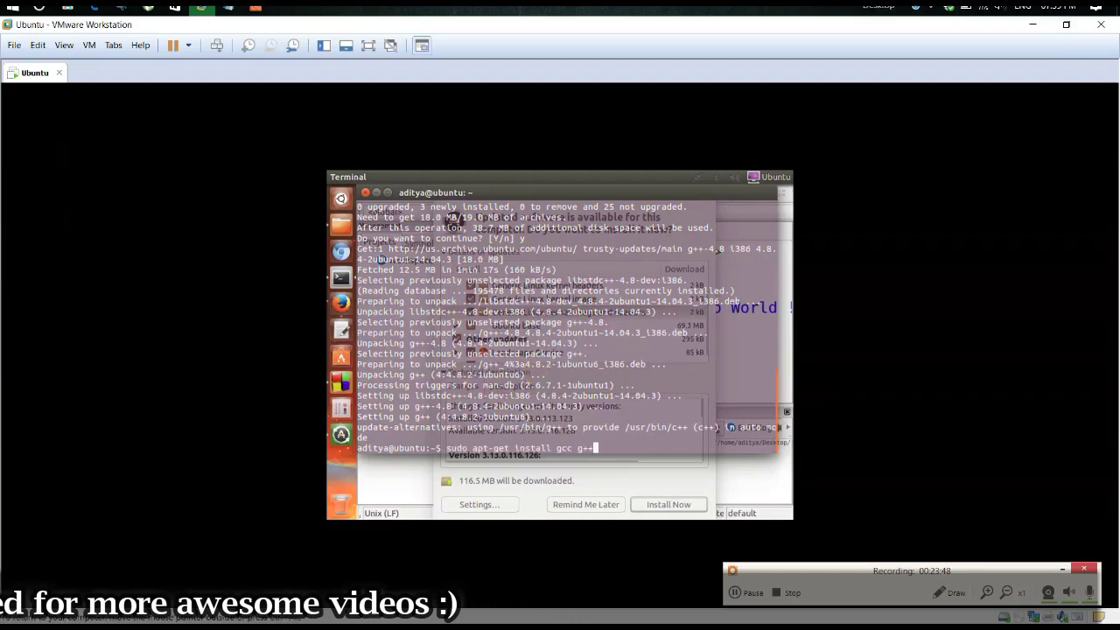
text(D)
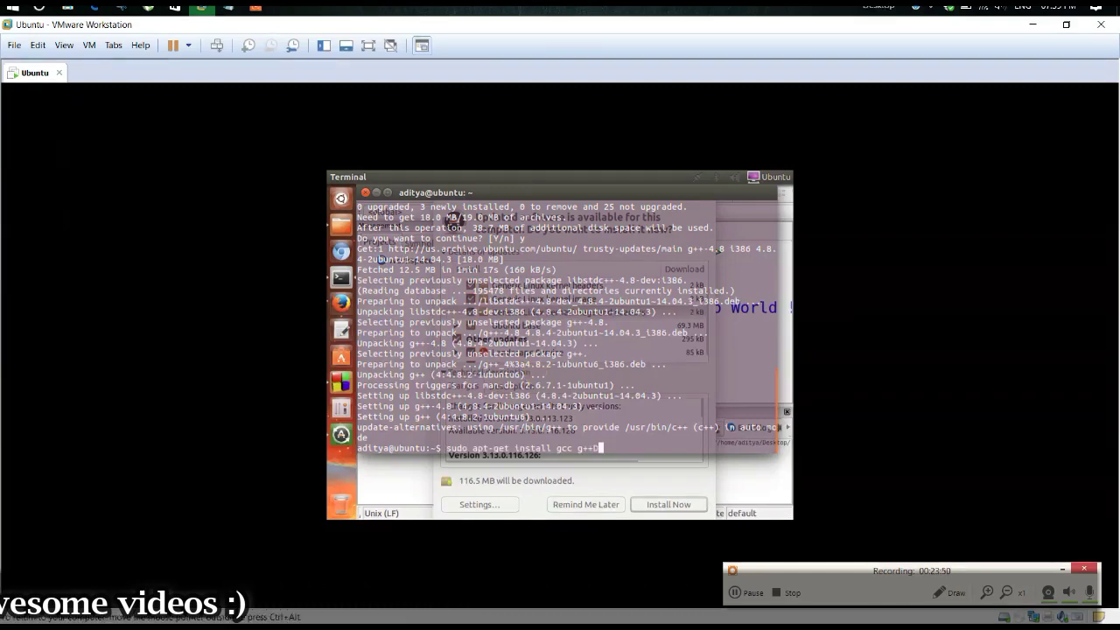
text(D)
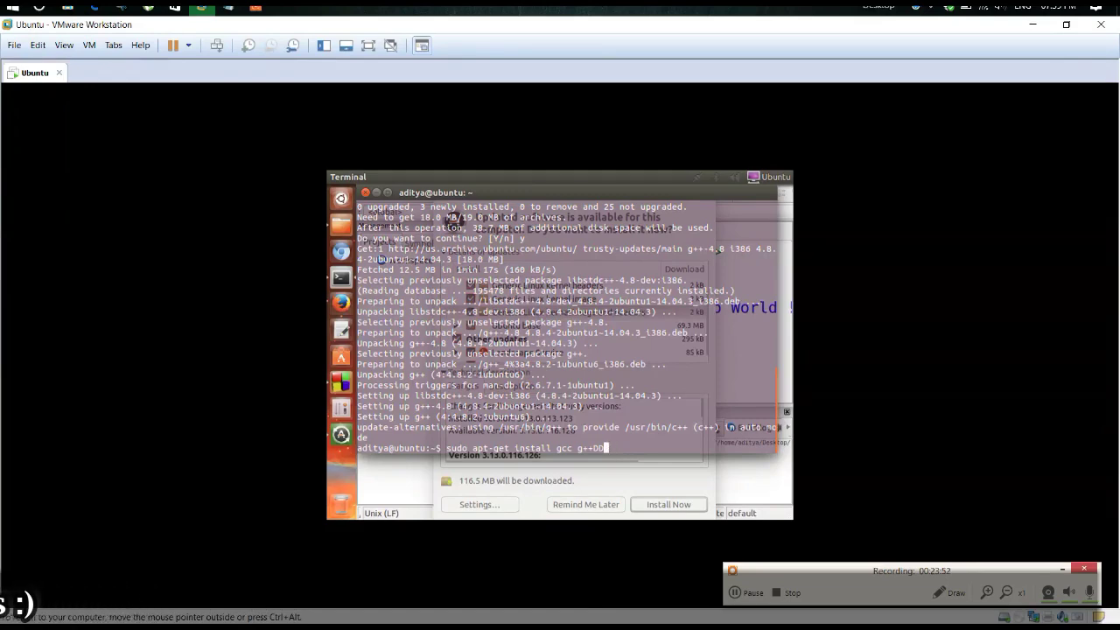
key(BackSpace)
key(BackSpace)
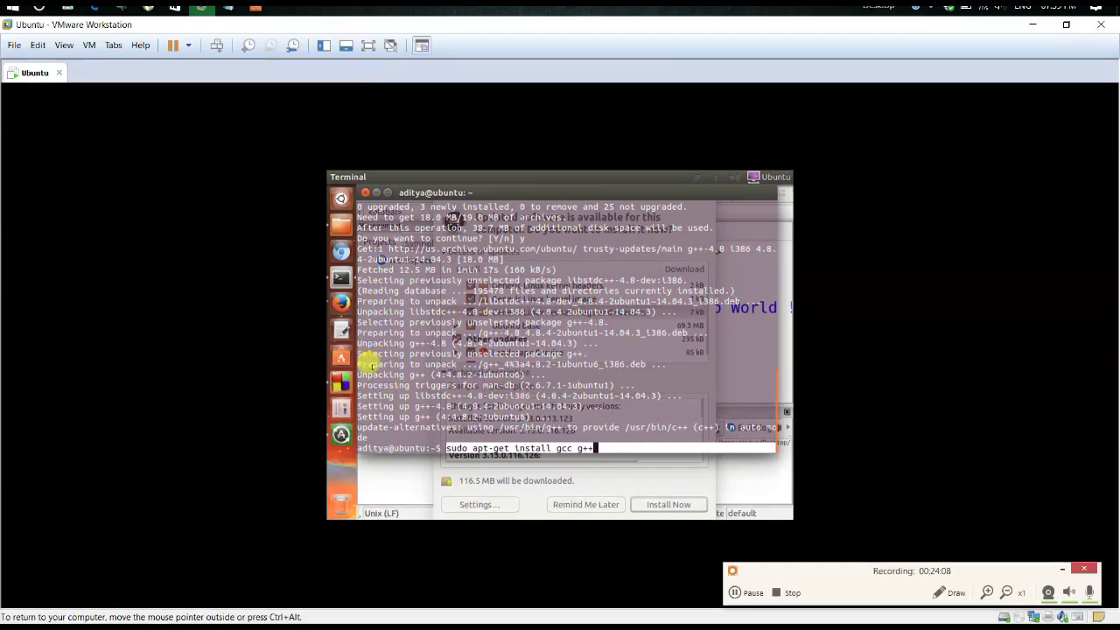
key(BackSpace)
key(BackSpace)
key(BackSpace)
key(BackSpace)
key(BackSpace)
key(BackSpace)
key(BackSpace)
key(BackSpace)
key(BackSpace)
key(BackSpace)
key(BackSpace)
key(BackSpace)
key(BackSpace)
key(BackSpace)
key(BackSpace)
key(BackSpace)
key(BackSpace)
key(BackSpace)
key(BackSpace)
key(BackSpace)
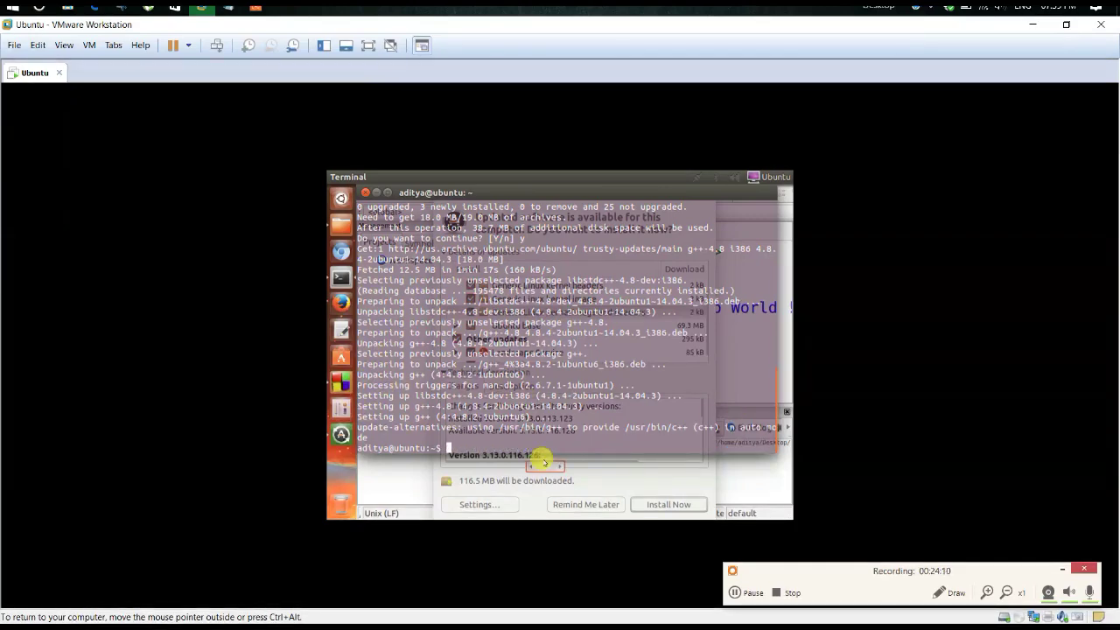
Start installing the available updates in Software Updater and authenticate with the account password
click(543, 459)
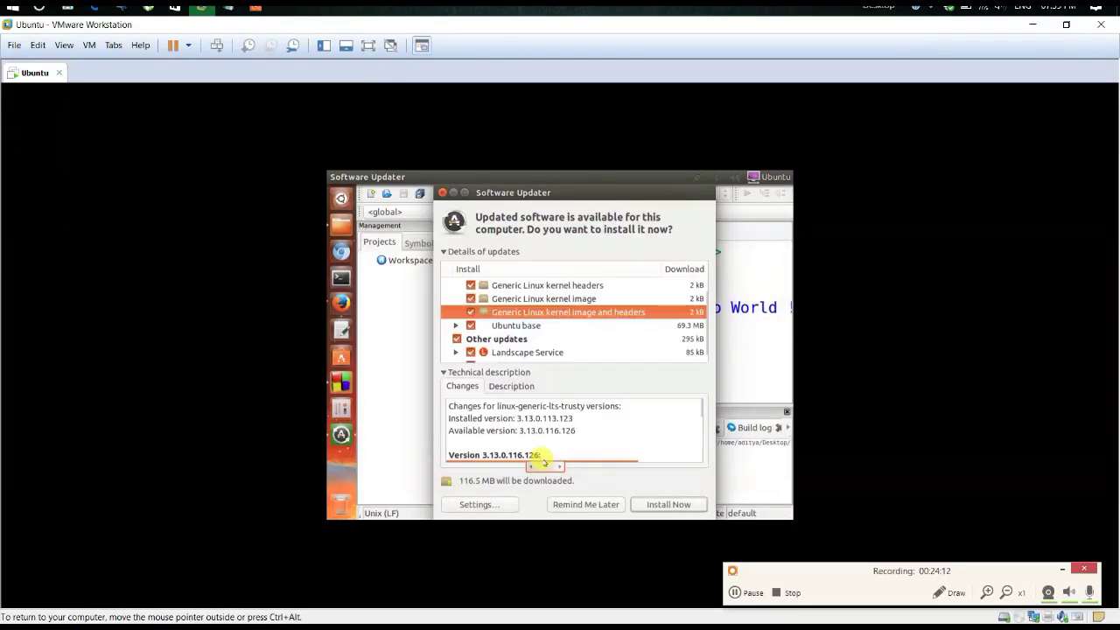
click(654, 505)
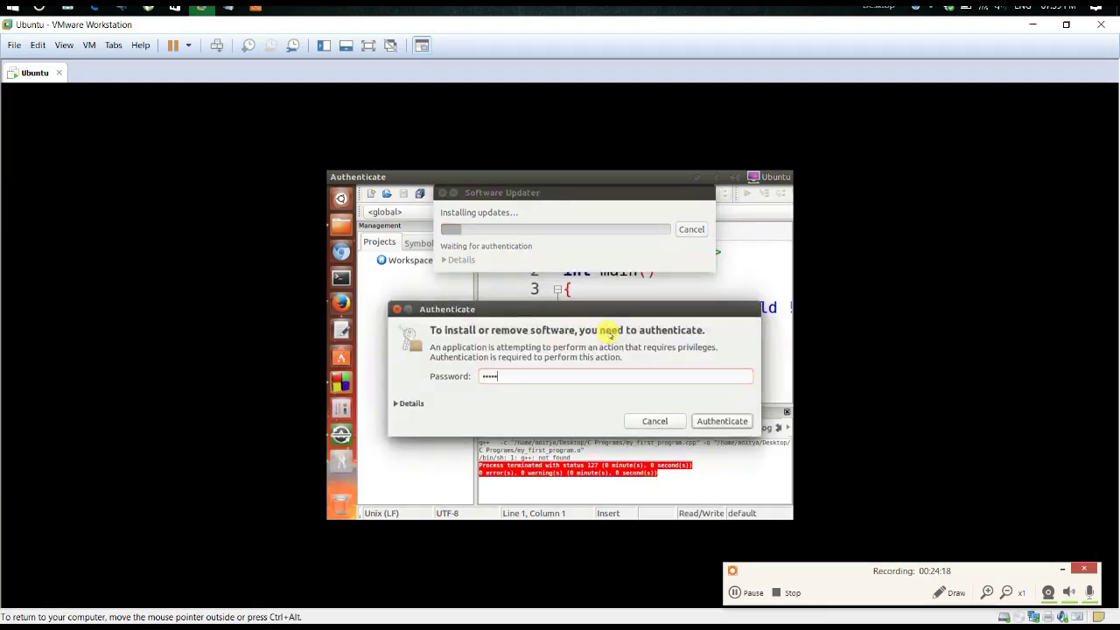
key(Return)
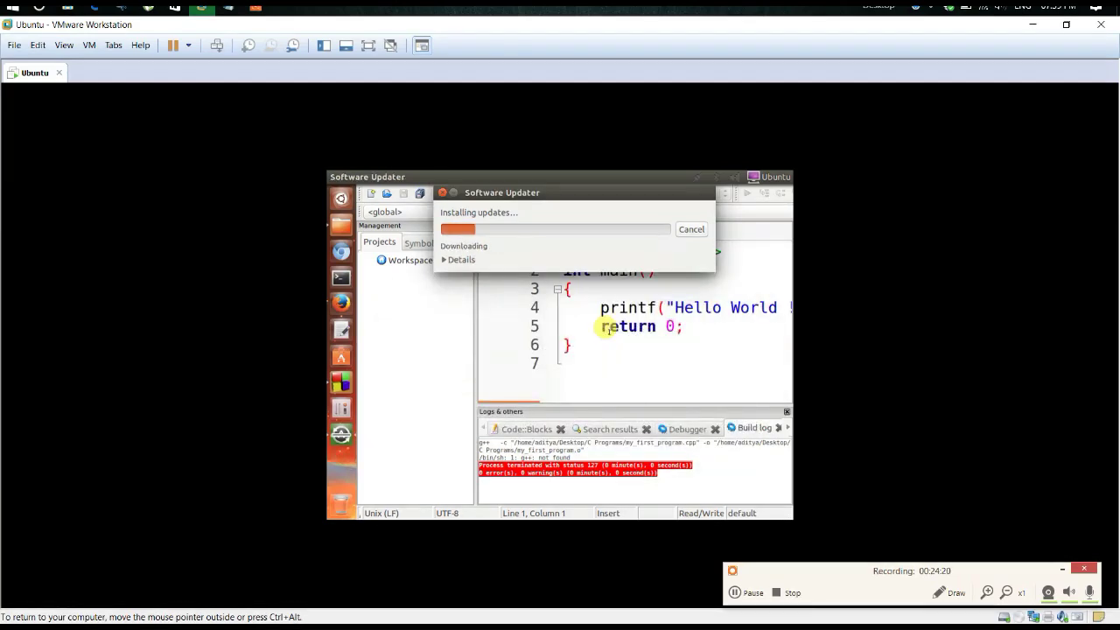
Switch back to Code::Blocks, make the virtual machine full screen, and build and run my_first_program.cpp
click(603, 326)
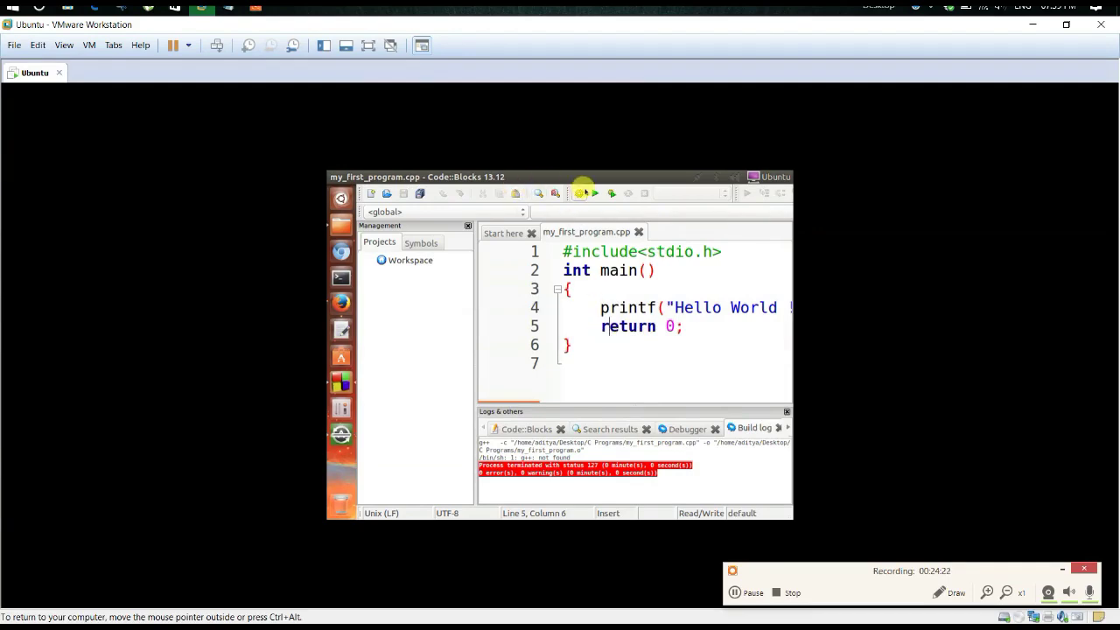
click(368, 44)
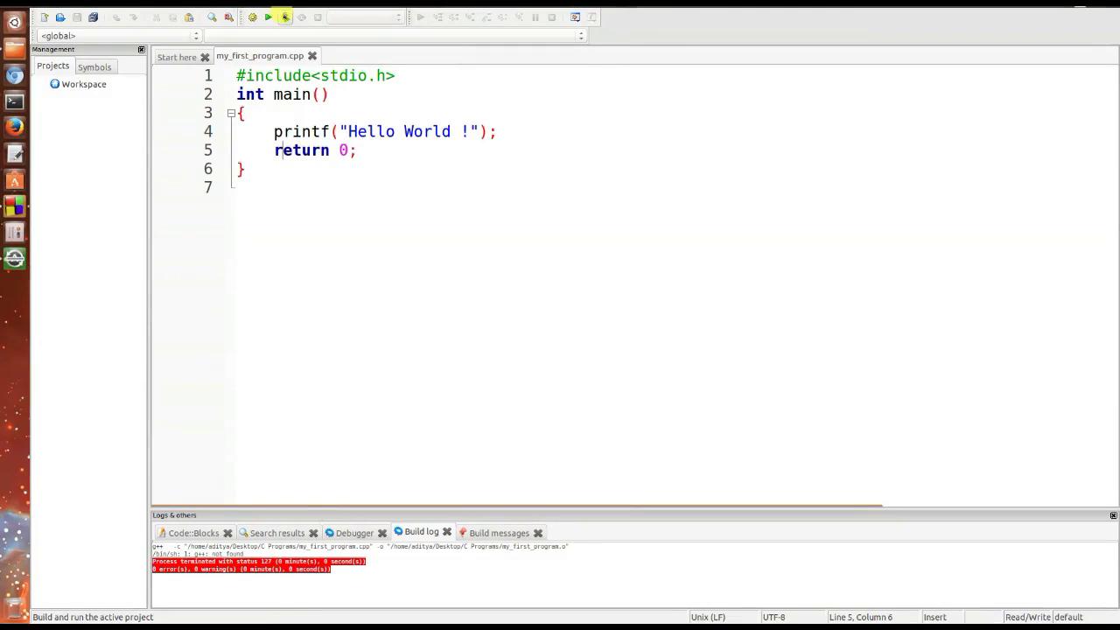
click(284, 17)
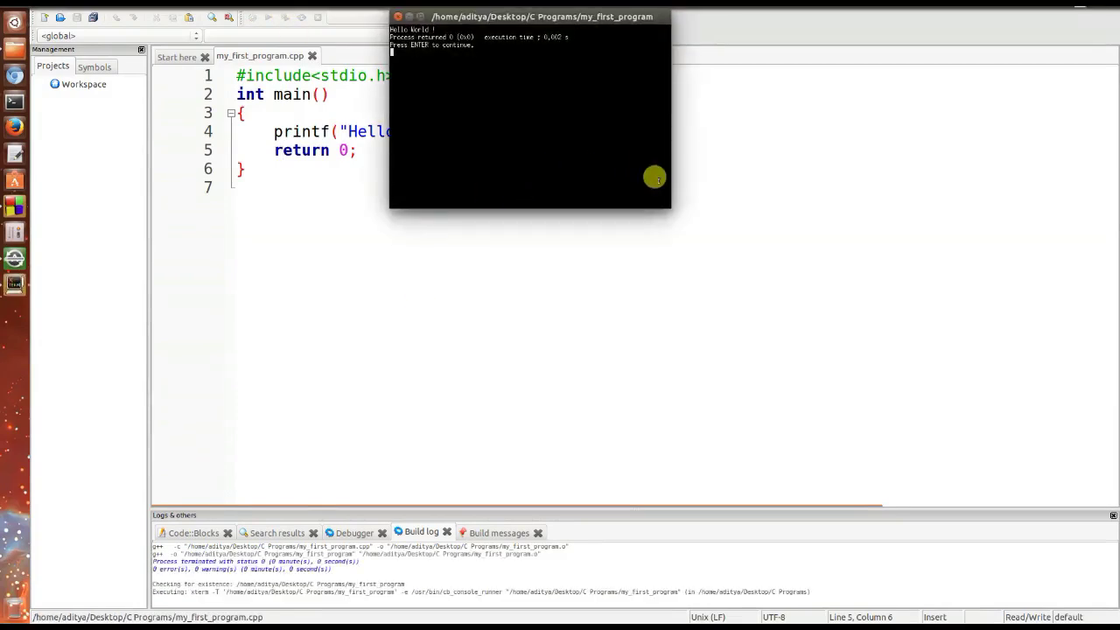
Enlarge the console window showing the output of my_first_program, and dismiss it to end the run
right_click(444, 17)
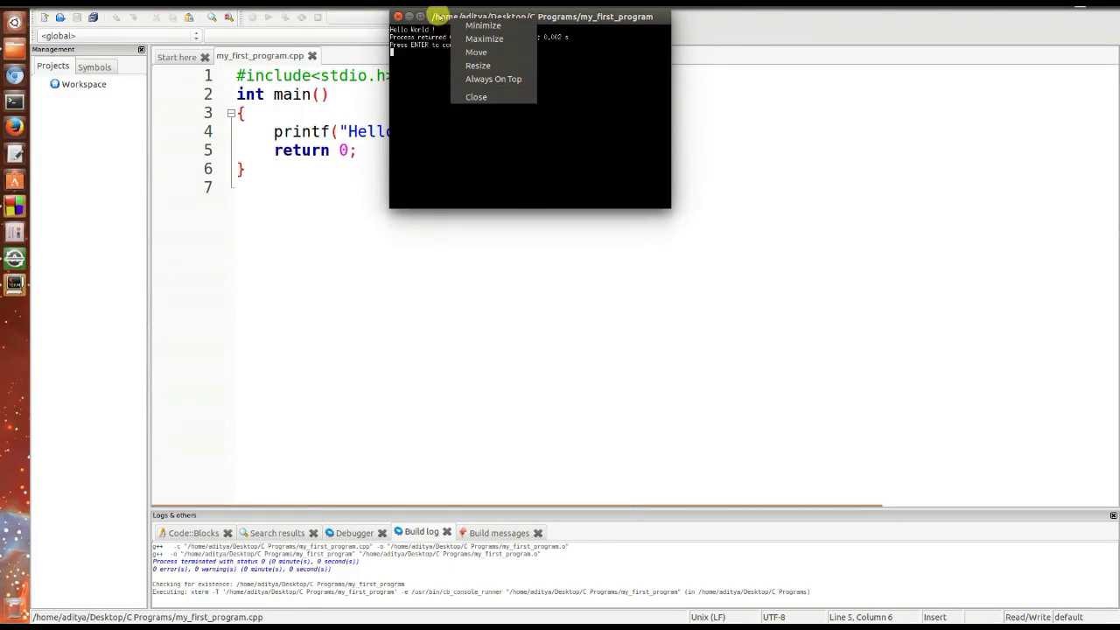
click(437, 16)
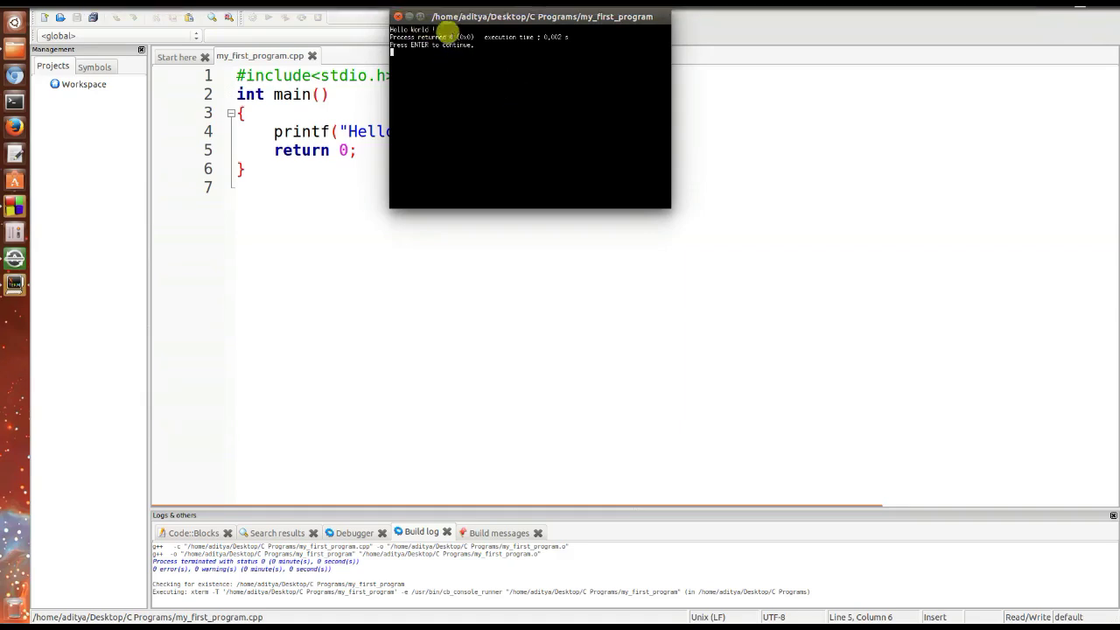
right_click(442, 18)
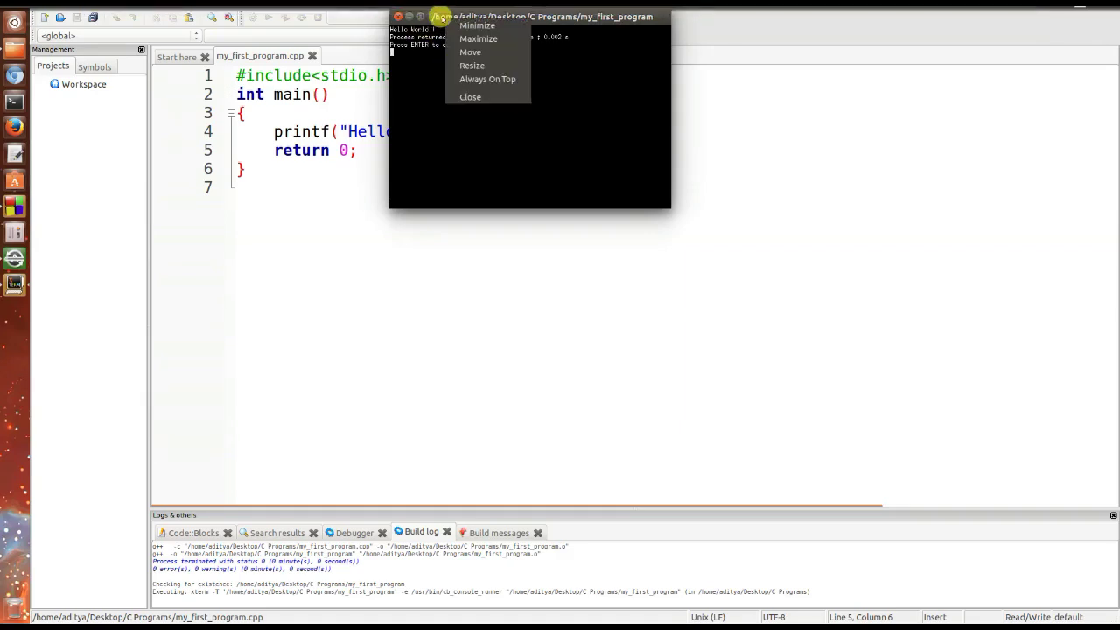
click(464, 63)
drag(464, 63, 264, 39)
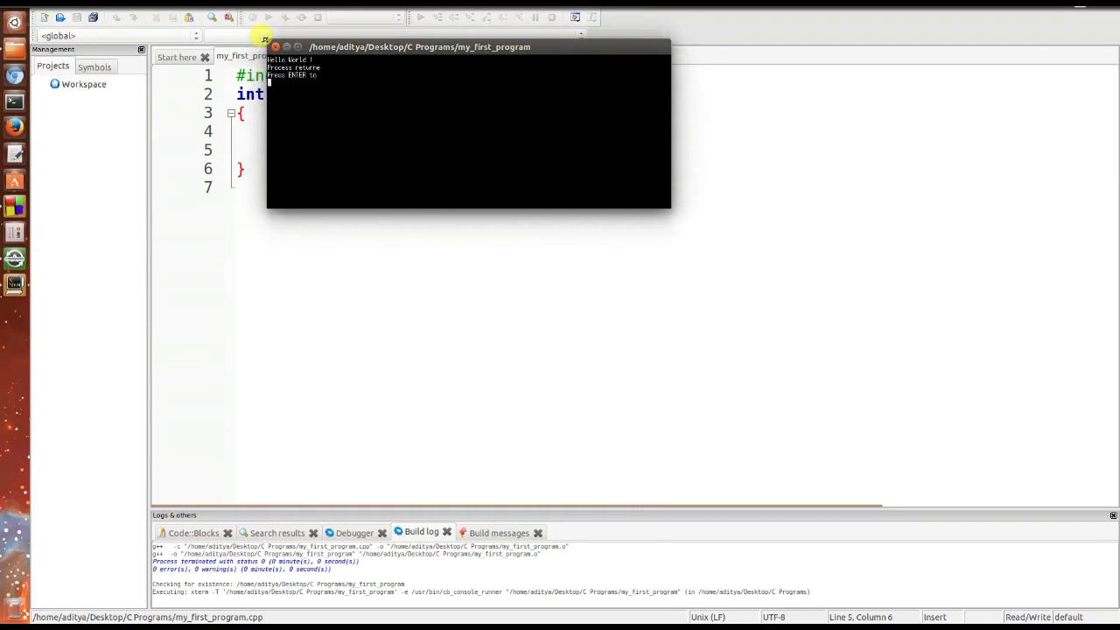
key(Return)
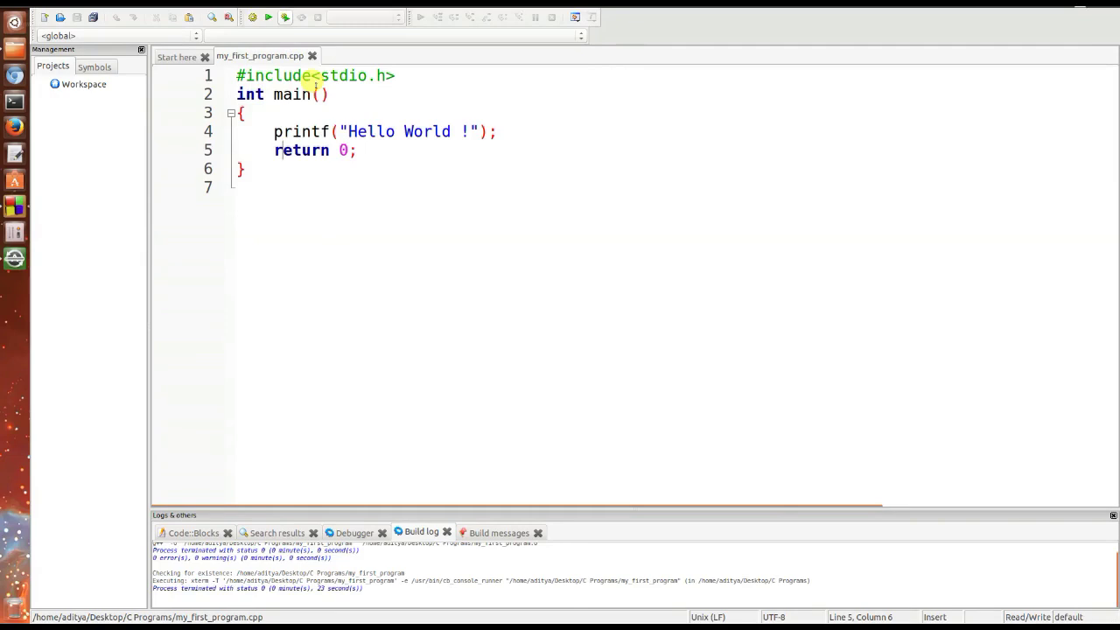
Build my_first_program.cpp, run it as a separate action, and dismiss its output console
key(F9)
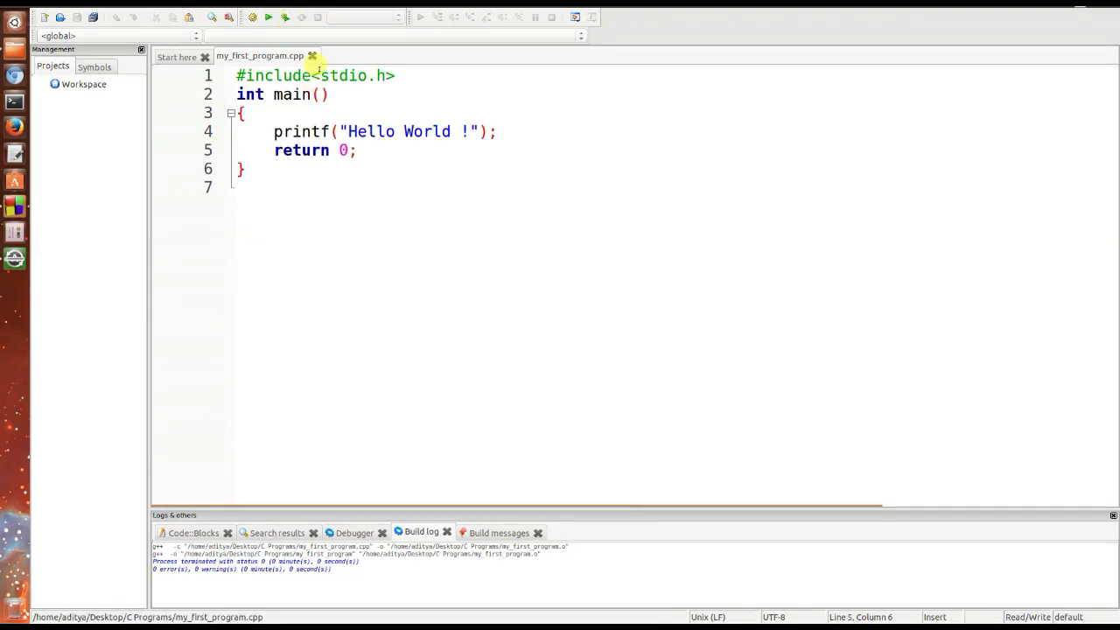
key(ctrl+F10)
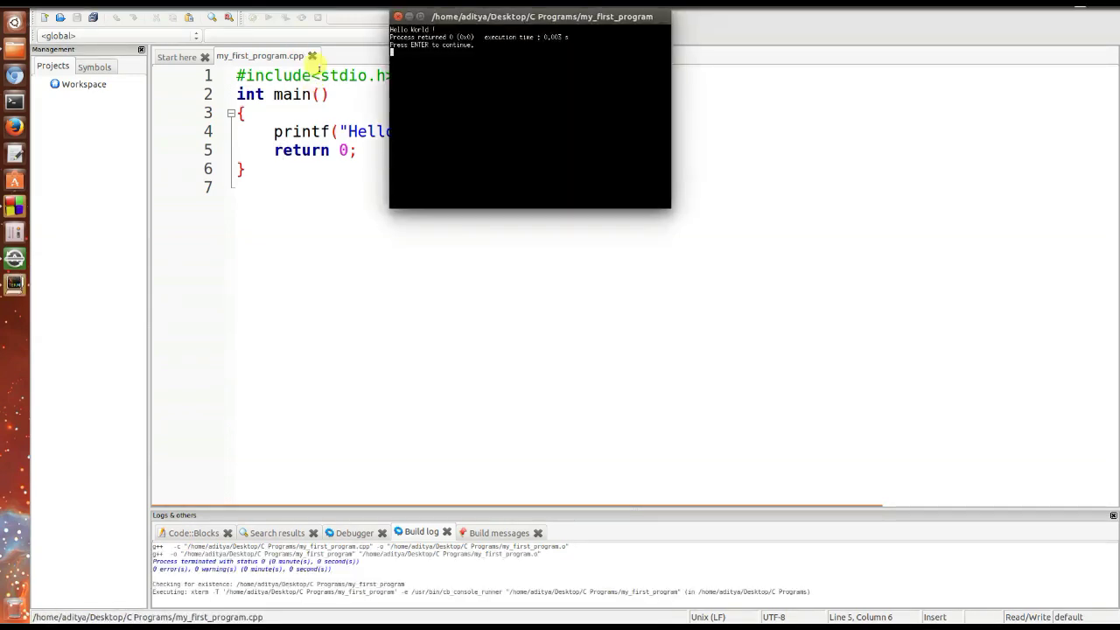
key(Return)
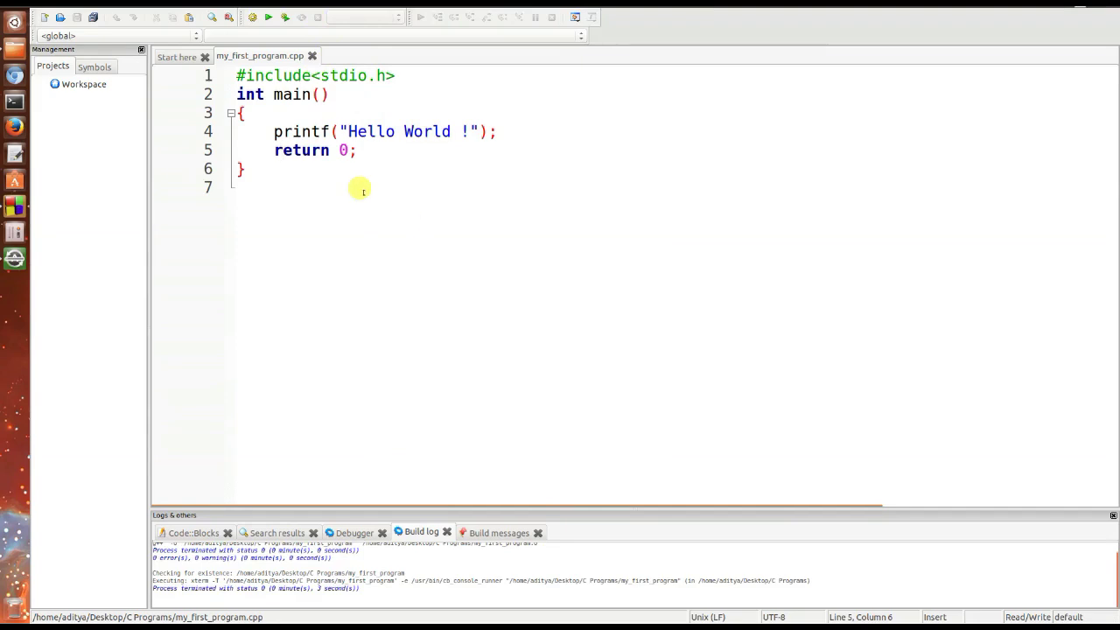
Open prog.c from the Desktop folder C Programs
click(58, 16)
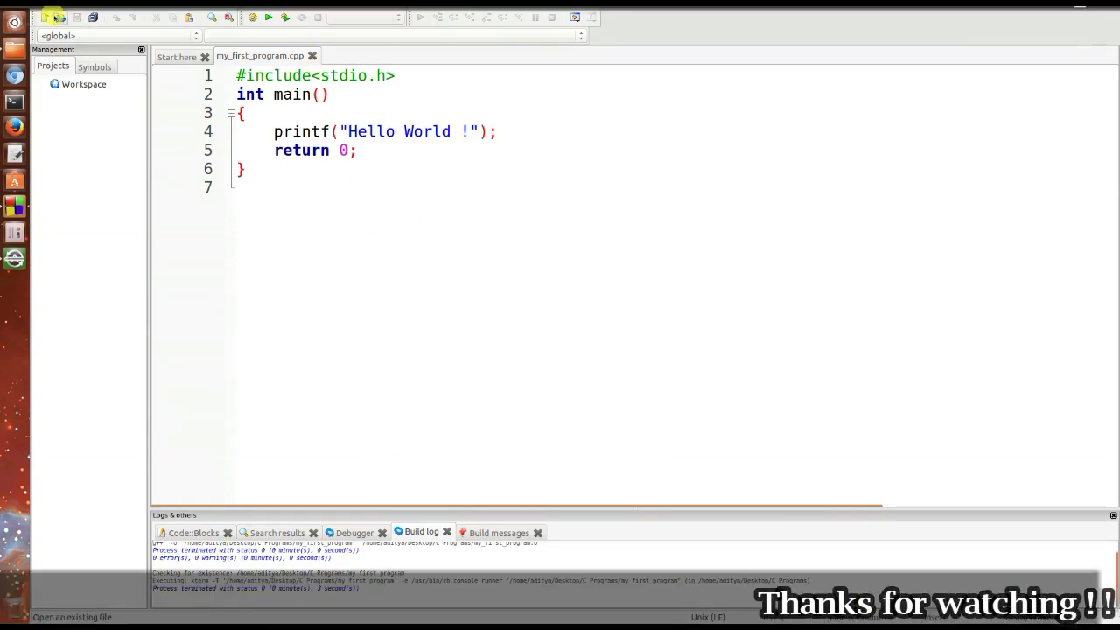
click(449, 257)
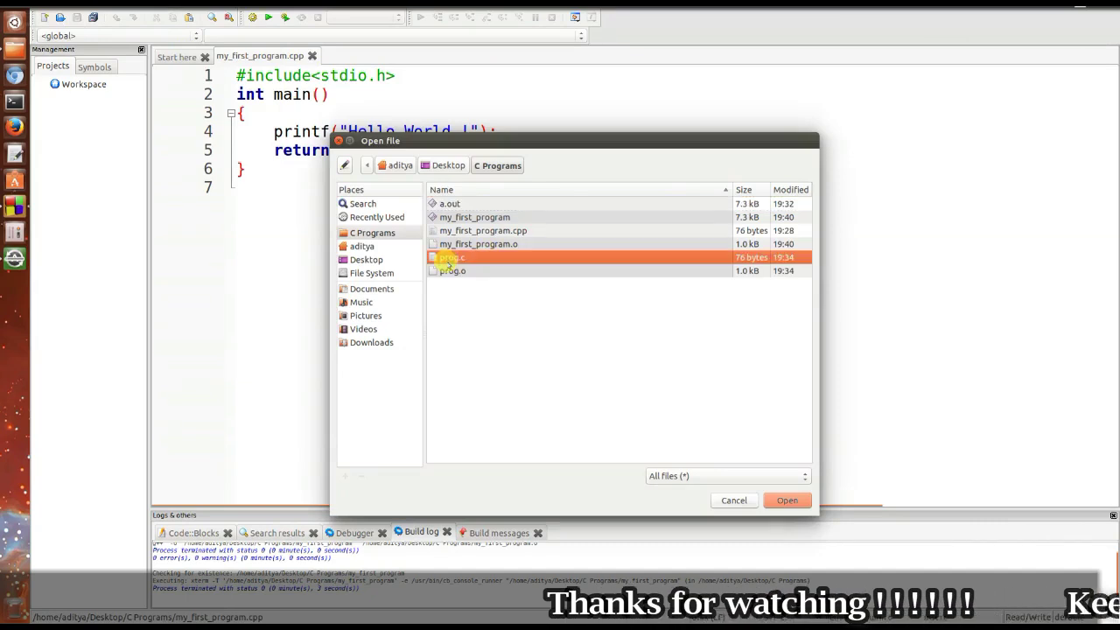
click(786, 499)
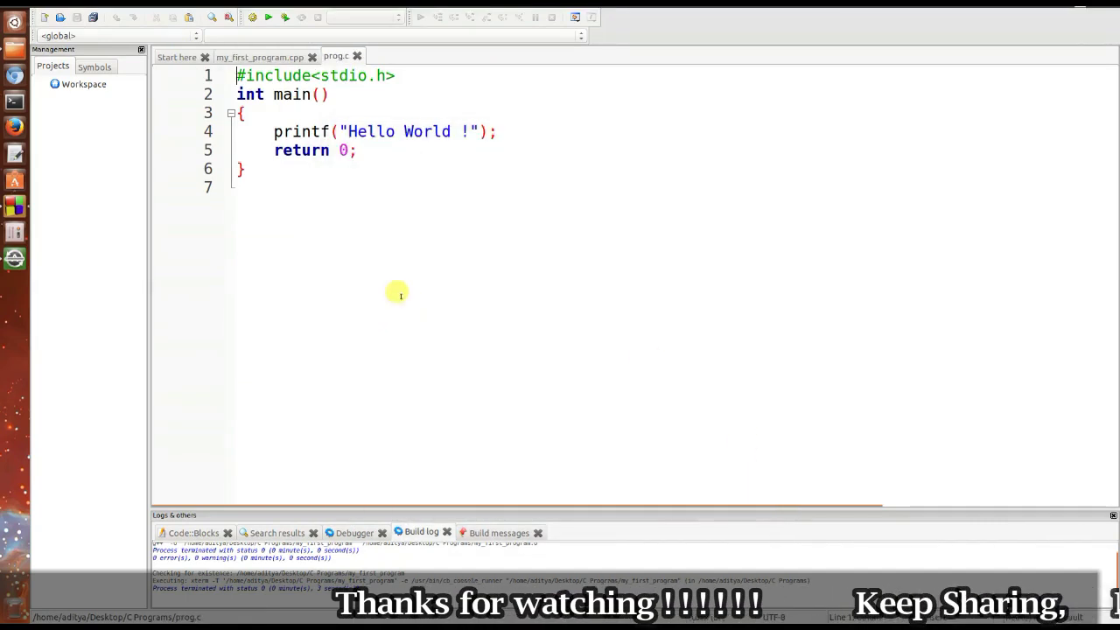
Insert \n\t before Hello World in the printf string on line 4 of prog.c
click(343, 131)
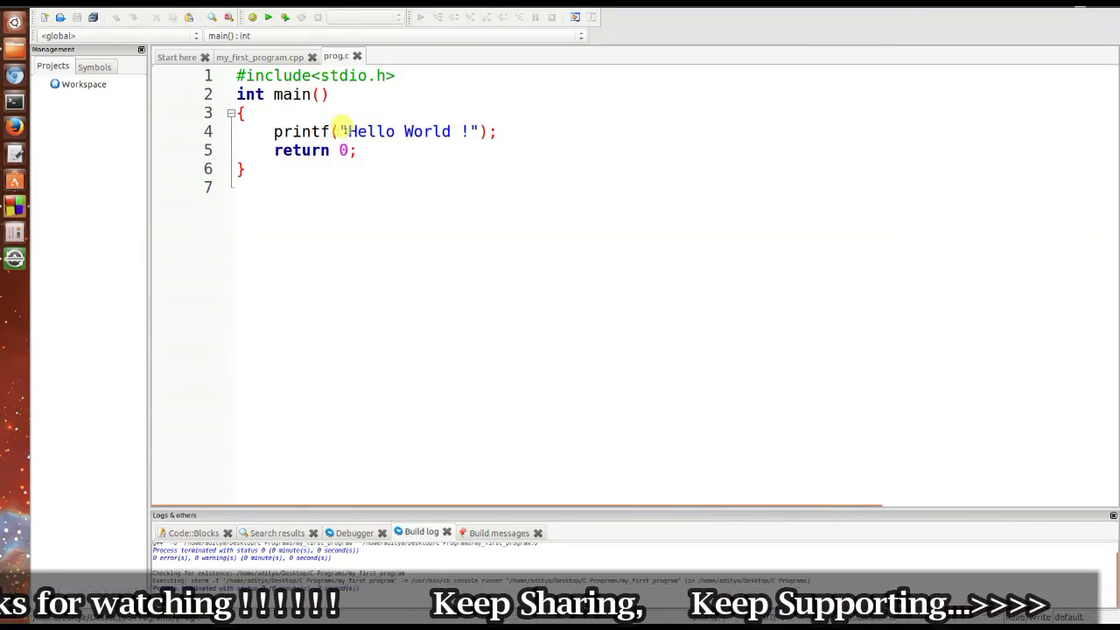
text(\n\t)
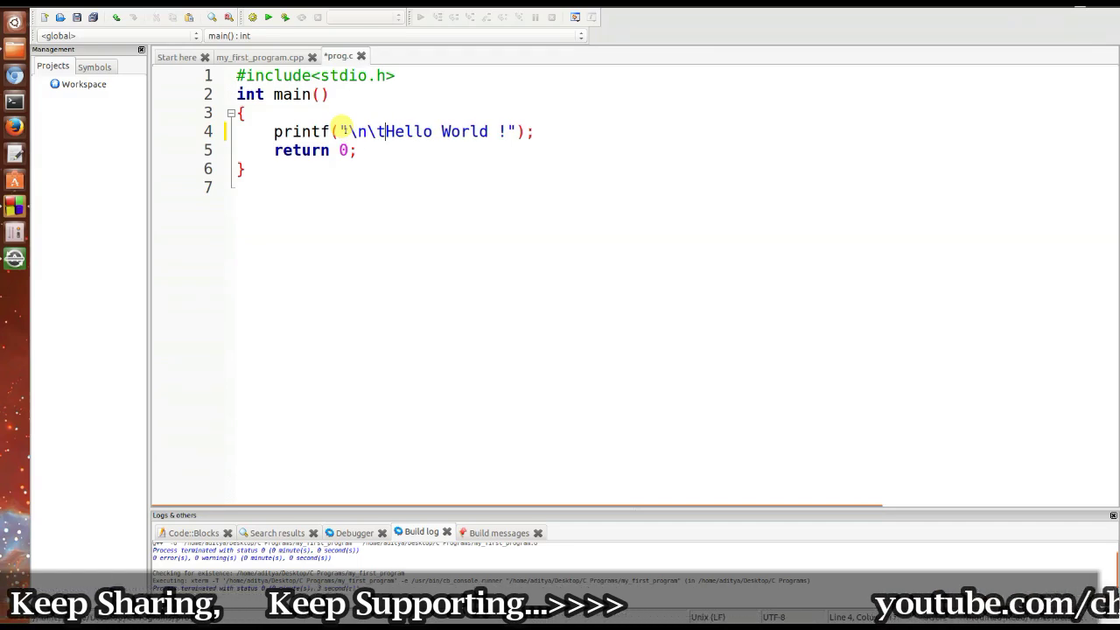
key(Right)
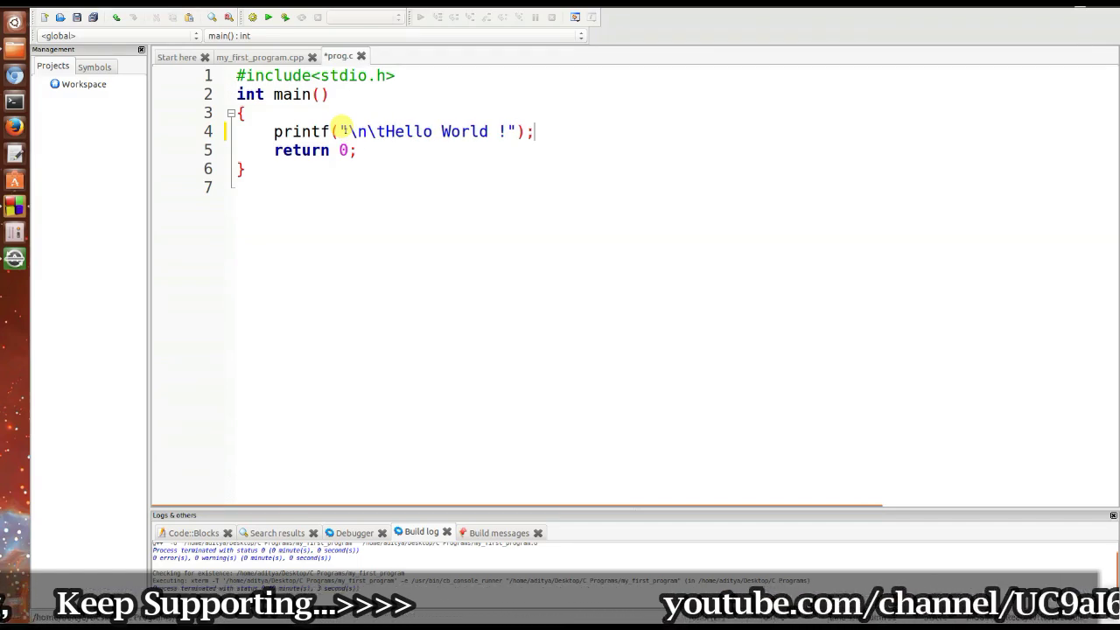
Insert the loop header for(i=0;i<=170;i++) on a new line above the printf statement in prog.c
key(Left)
key(Left)
key(Left)
key(Home)
key(Return)
key(Up)
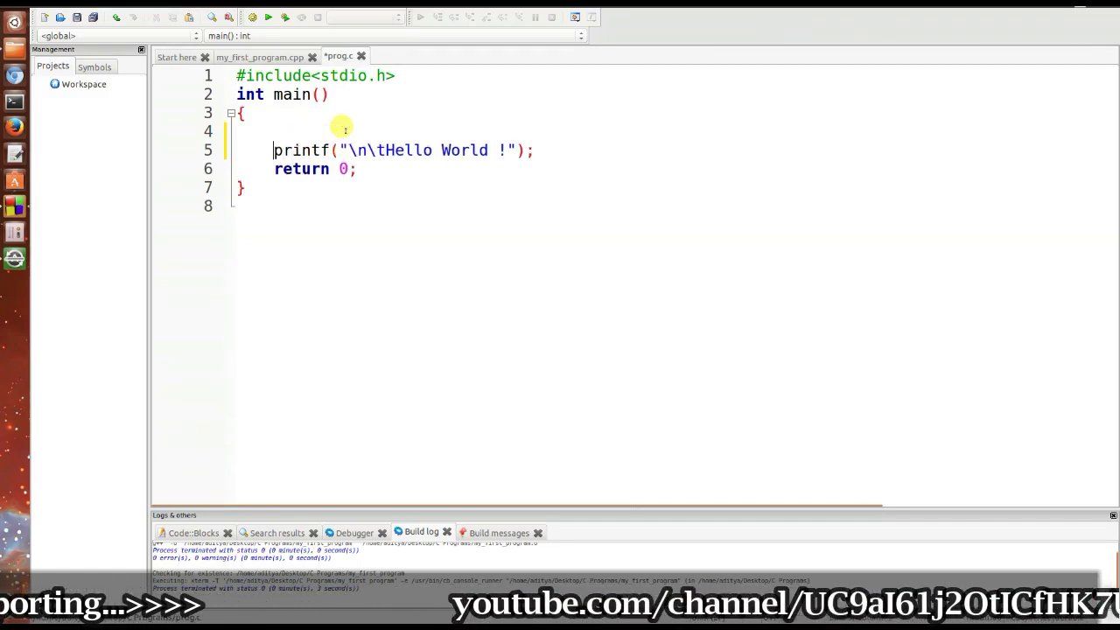
text(for()
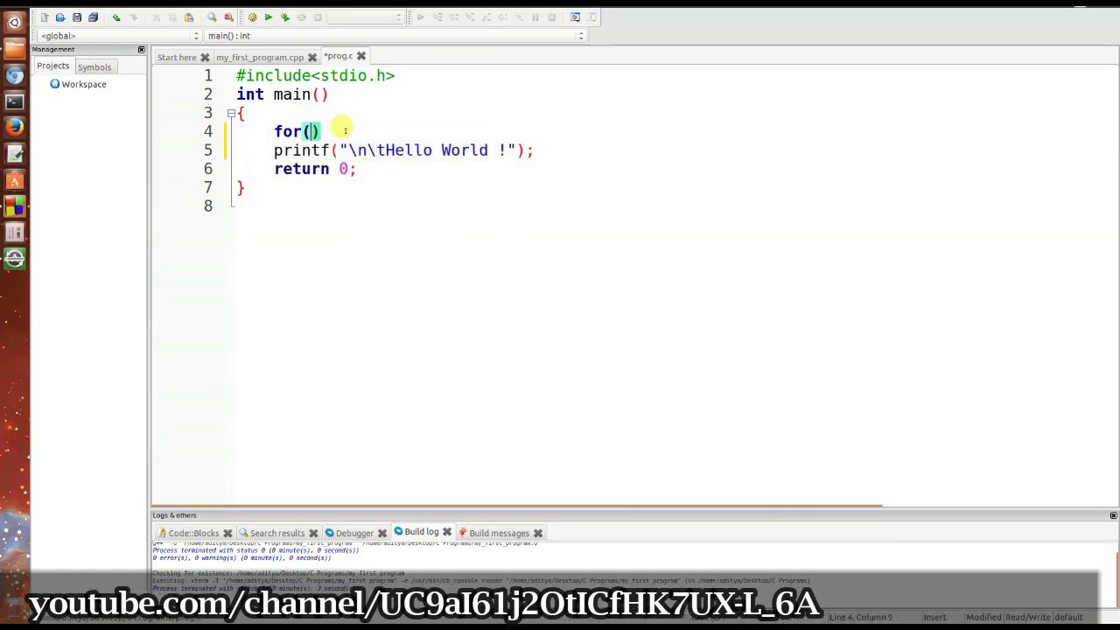
text(i=0;)
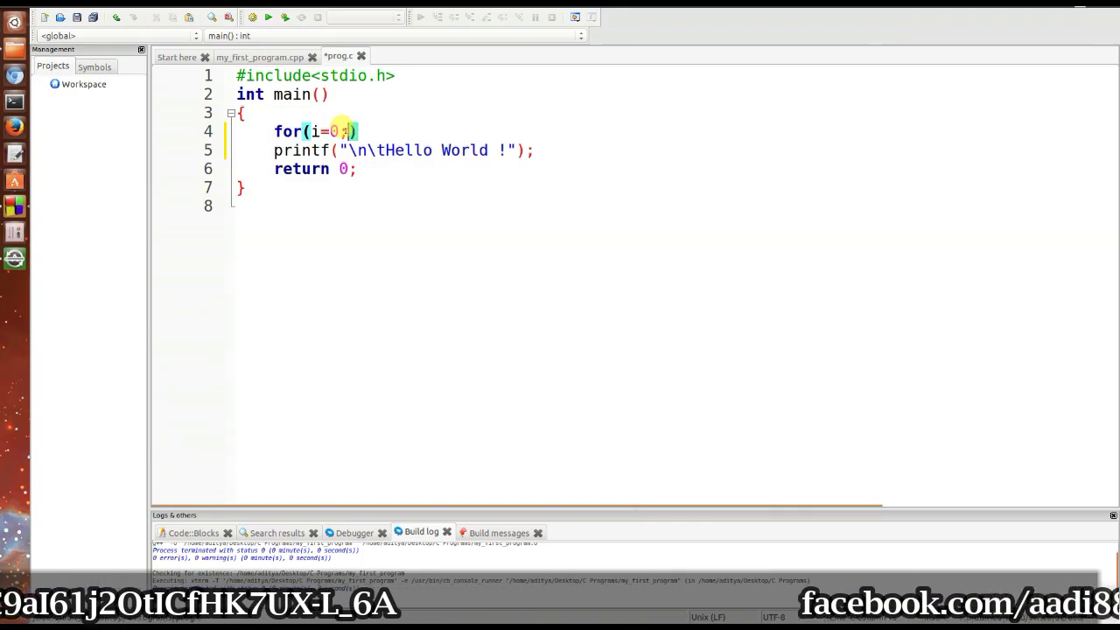
text(i<)
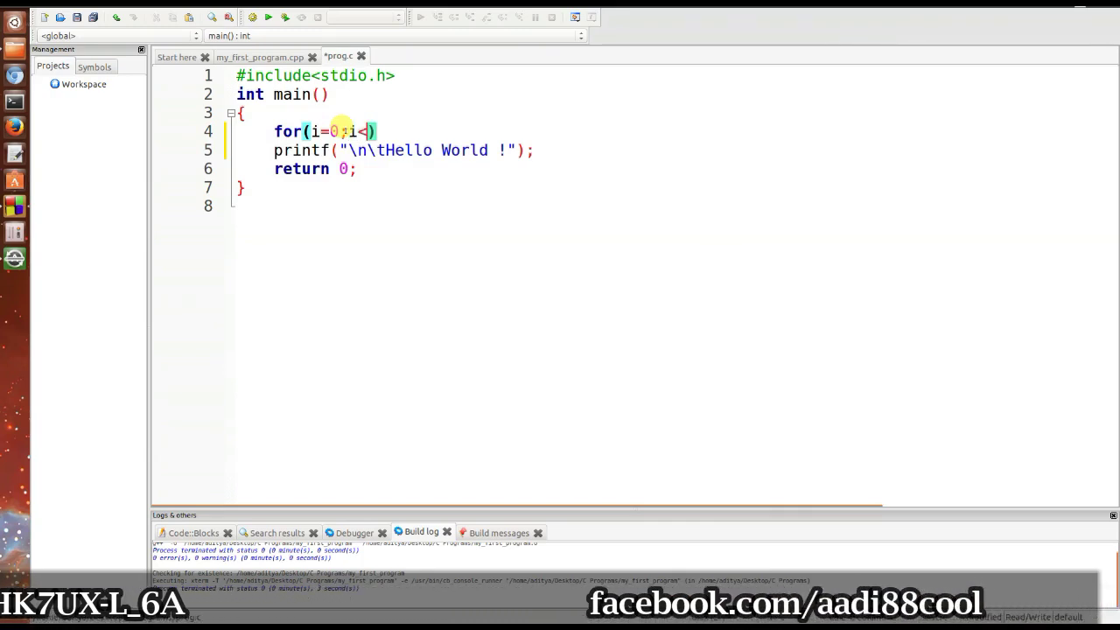
text(=100)
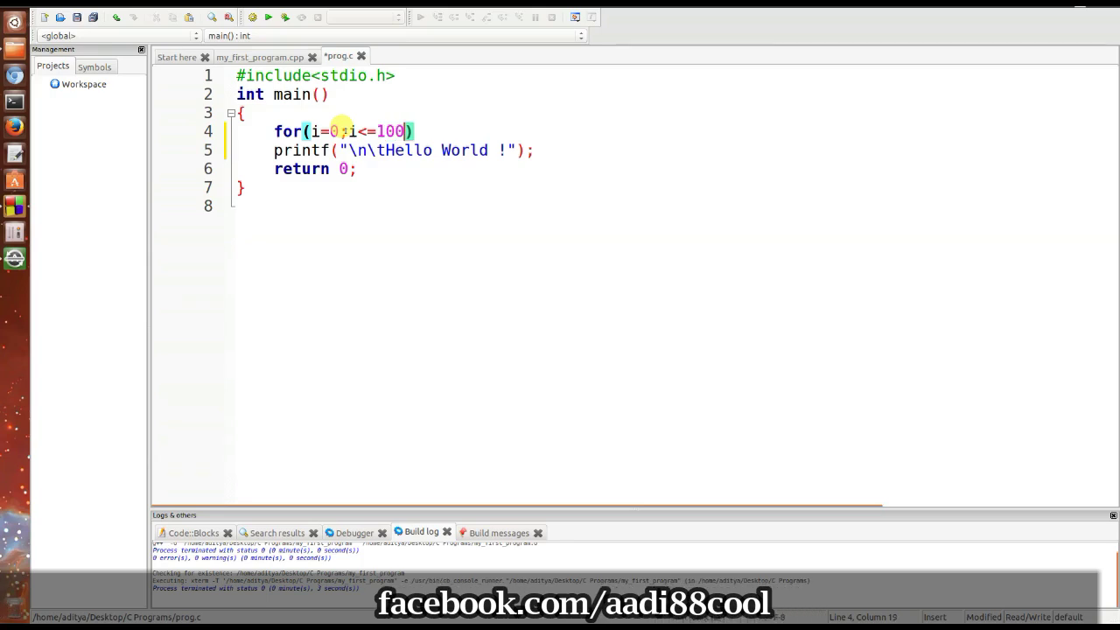
key(BackSpace)
key(BackSpace)
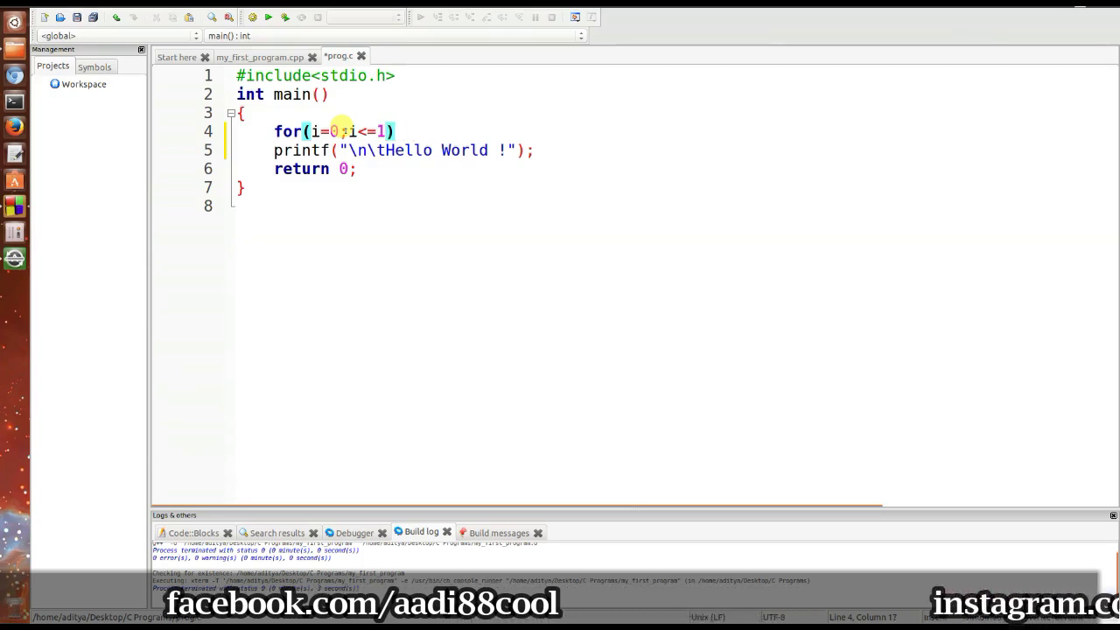
text(70;i++)
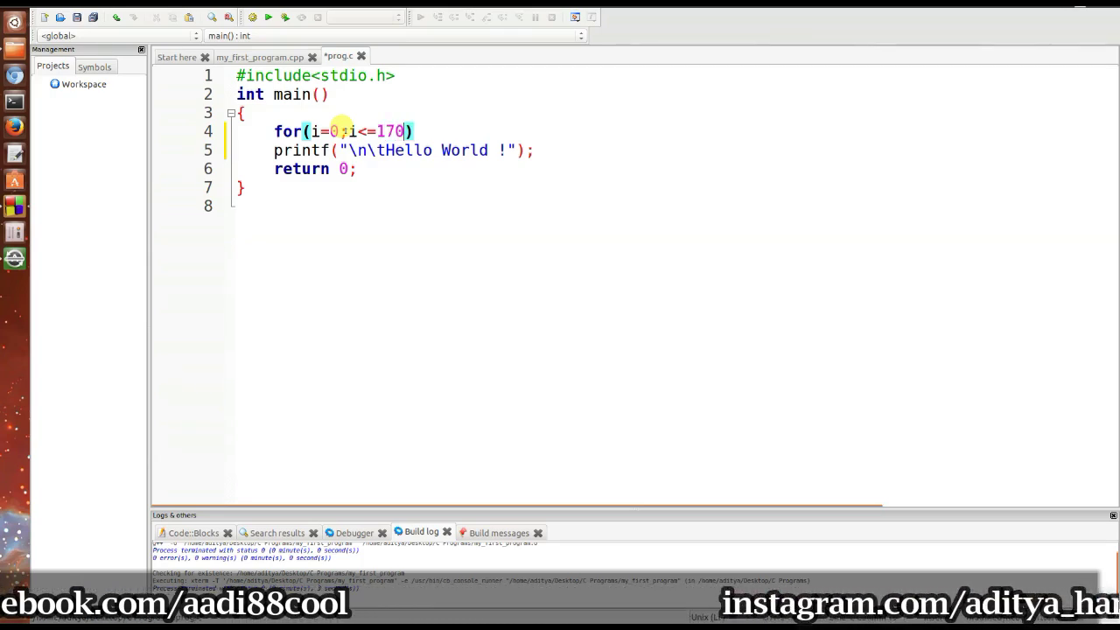
Change the start value of i in the for loop header to 1
key(Left)
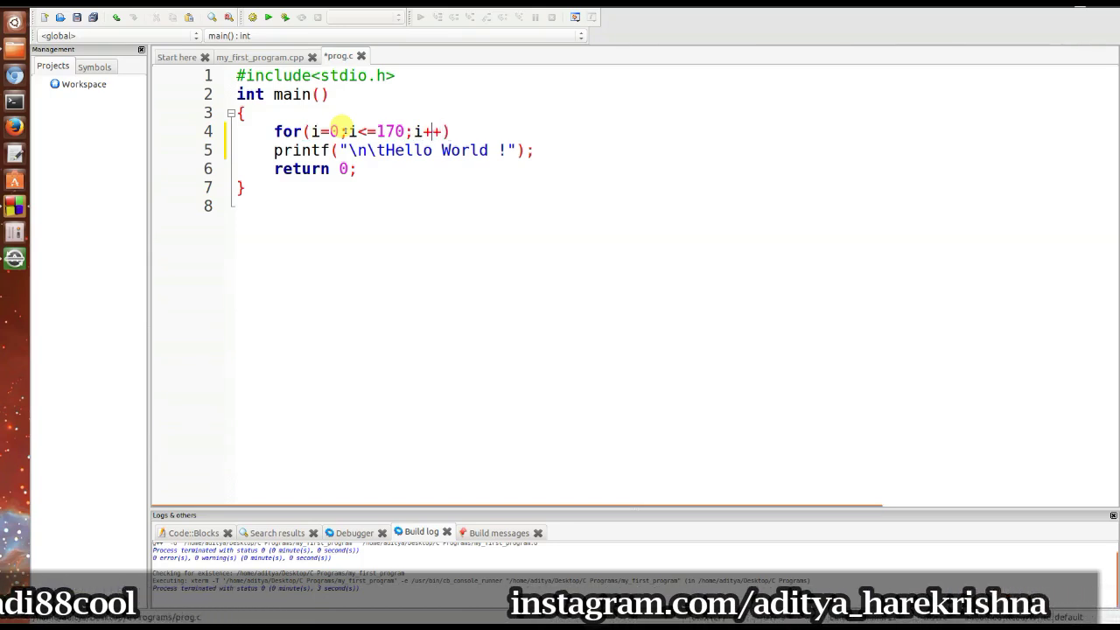
key(BackSpace)
text(1)
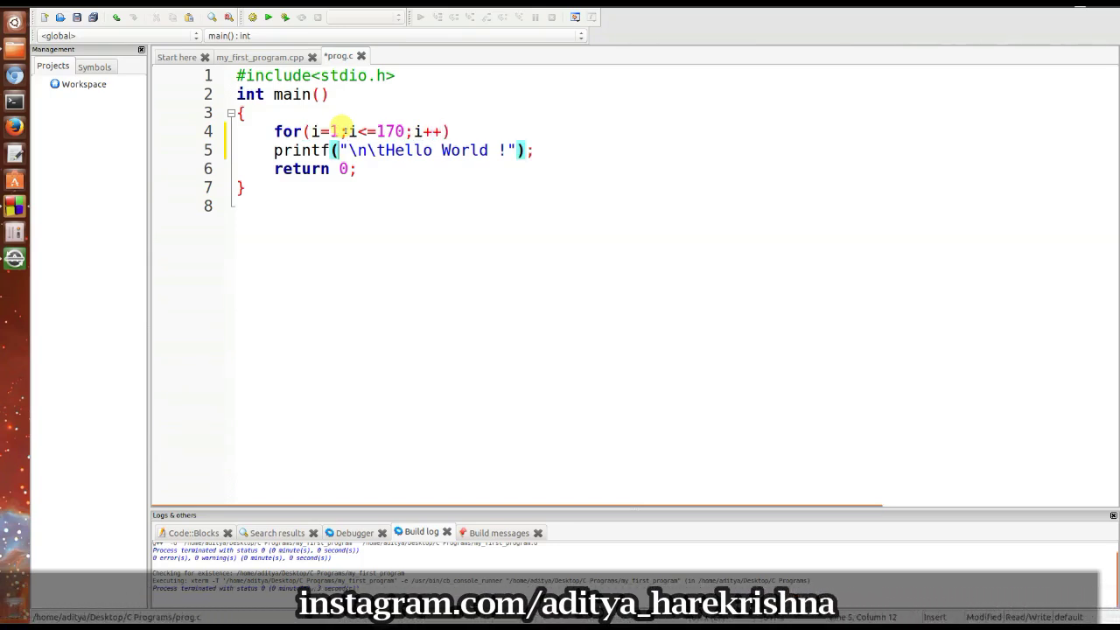
Add an empty block in curly braces directly below the for loop header
key(End)
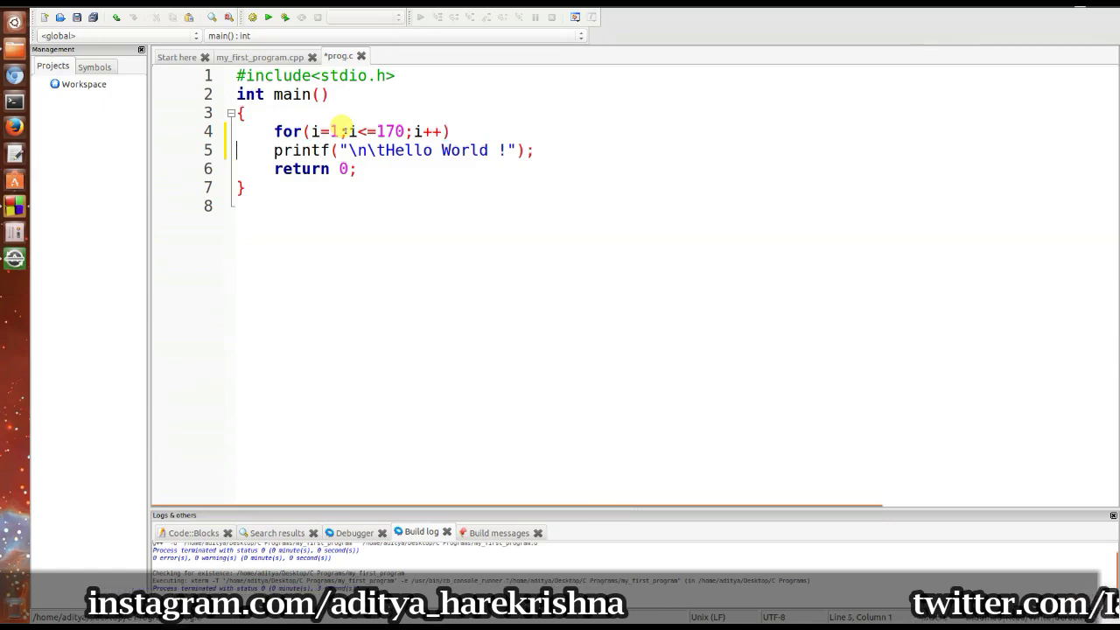
key(Return)
text({)
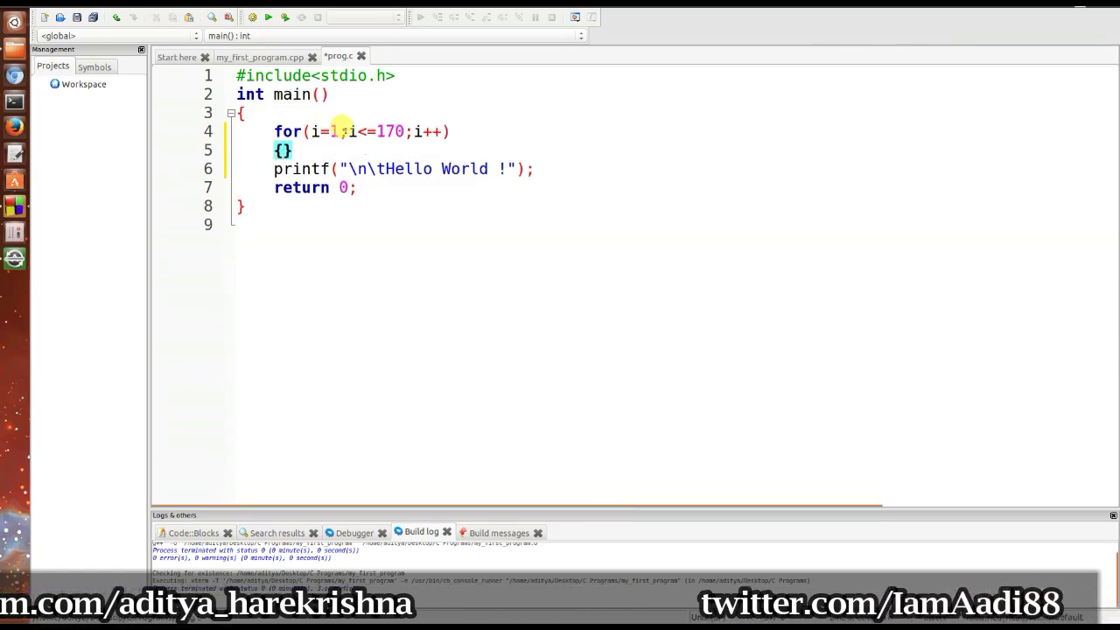
key(Return)
key(Return)
Move the whole printf statement from below the loop into its curly braces
key(Down)
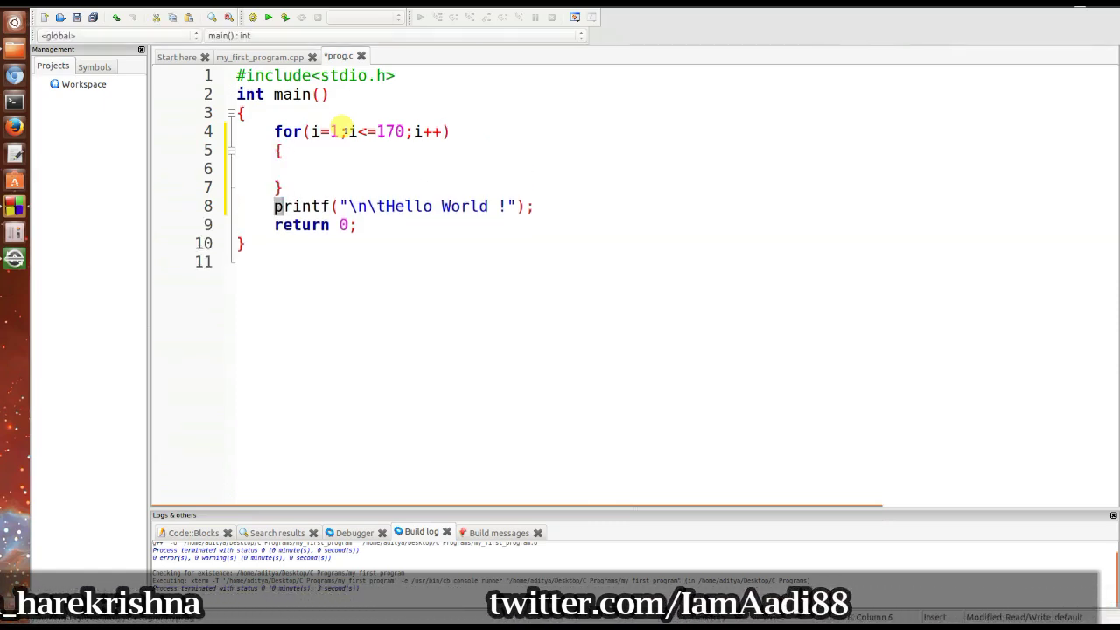
key(shift+Right)
key(shift+Right)
key(shift+Right)
key(shift+Right)
key(shift+Right)
key(shift+Right)
key(shift+Right)
key(shift+Right)
key(shift+Right)
key(shift+Right)
key(shift+Right)
key(shift+Right)
key(shift+Right)
key(shift+Right)
key(shift+Right)
key(shift+Right)
key(shift+Right)
key(shift+Right)
key(shift+Right)
key(shift+Right)
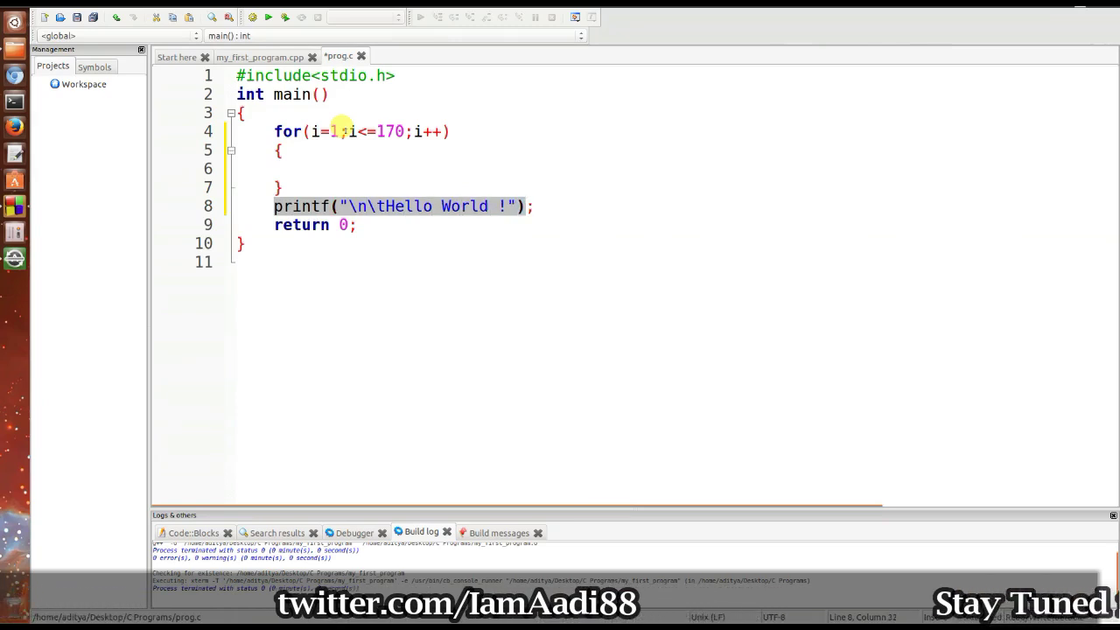
key(shift+Right)
key(ctrl+x)
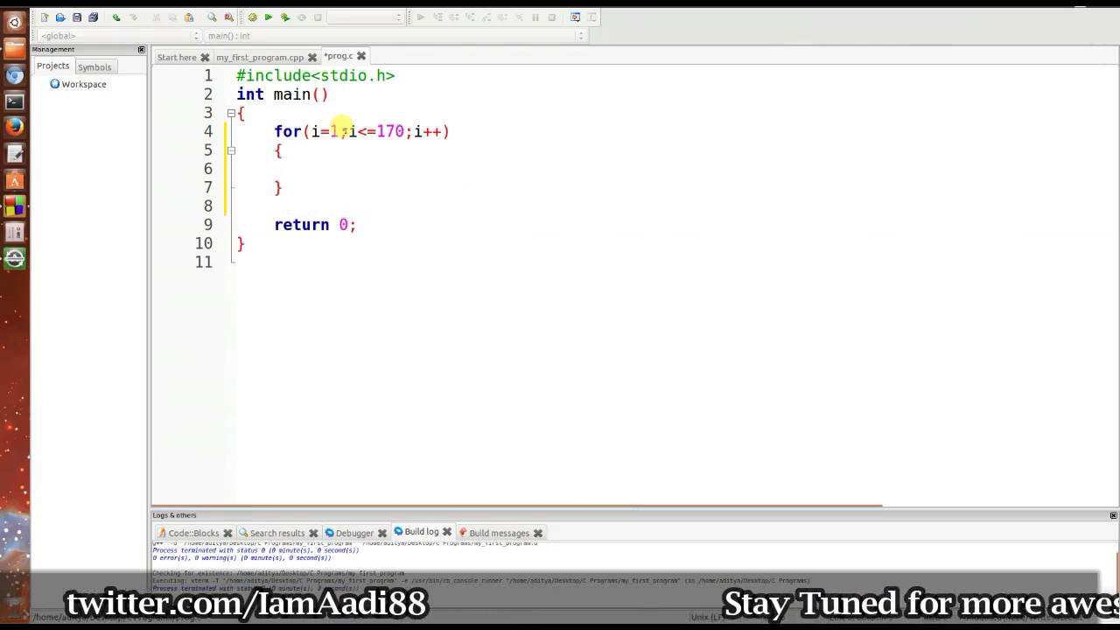
key(Up)
key(Up)
key(ctrl+v)
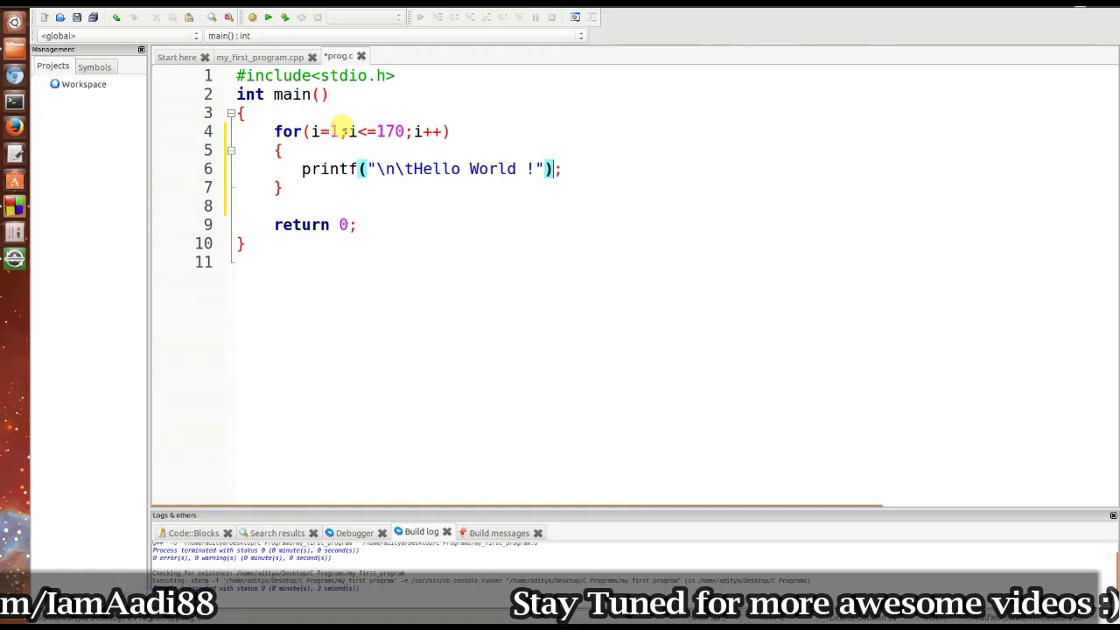
Insert the call gotoxy(30+i,10+i); on a new line above printf inside the for loop
key(Left)
key(Left)
key(Left)
key(Left)
key(Left)
key(Left)
key(Left)
key(Left)
key(Left)
key(Left)
key(Left)
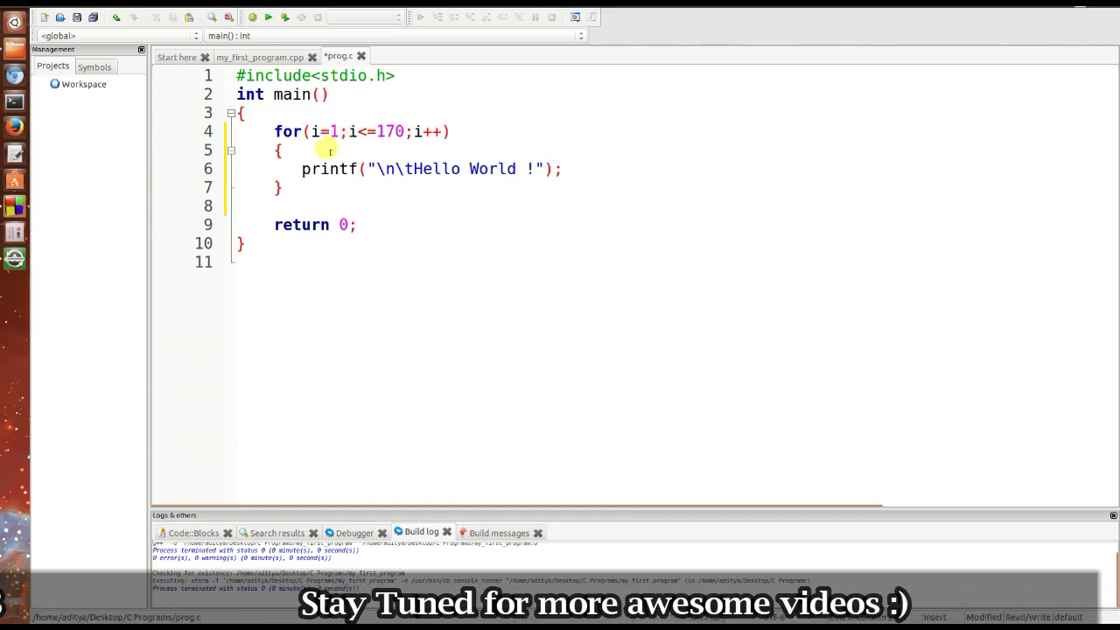
click(292, 167)
key(Return)
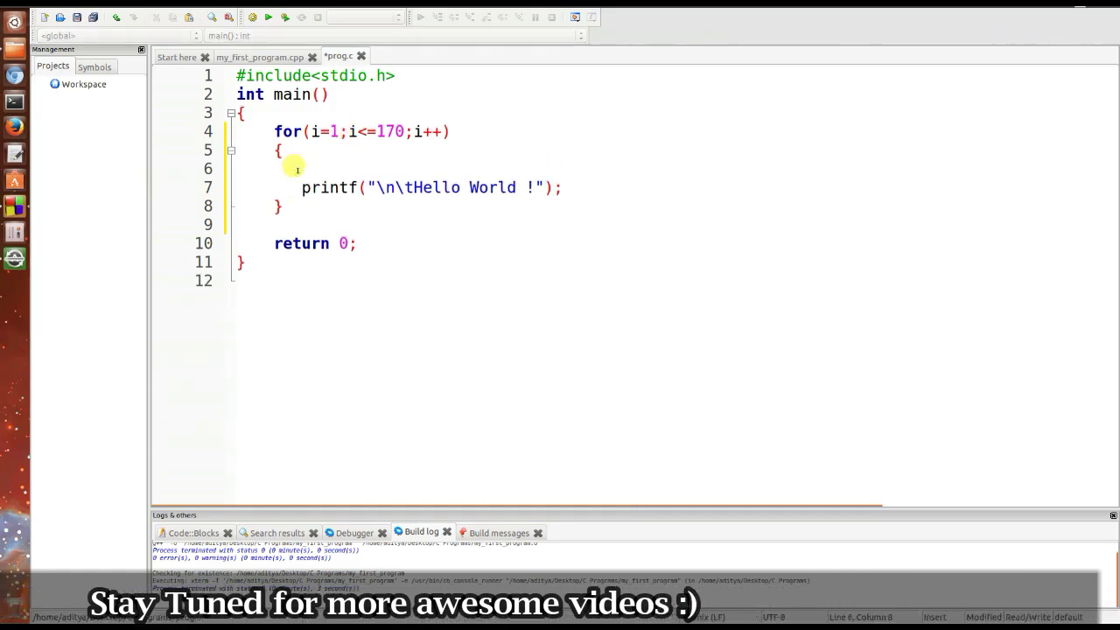
text(gotoxy)
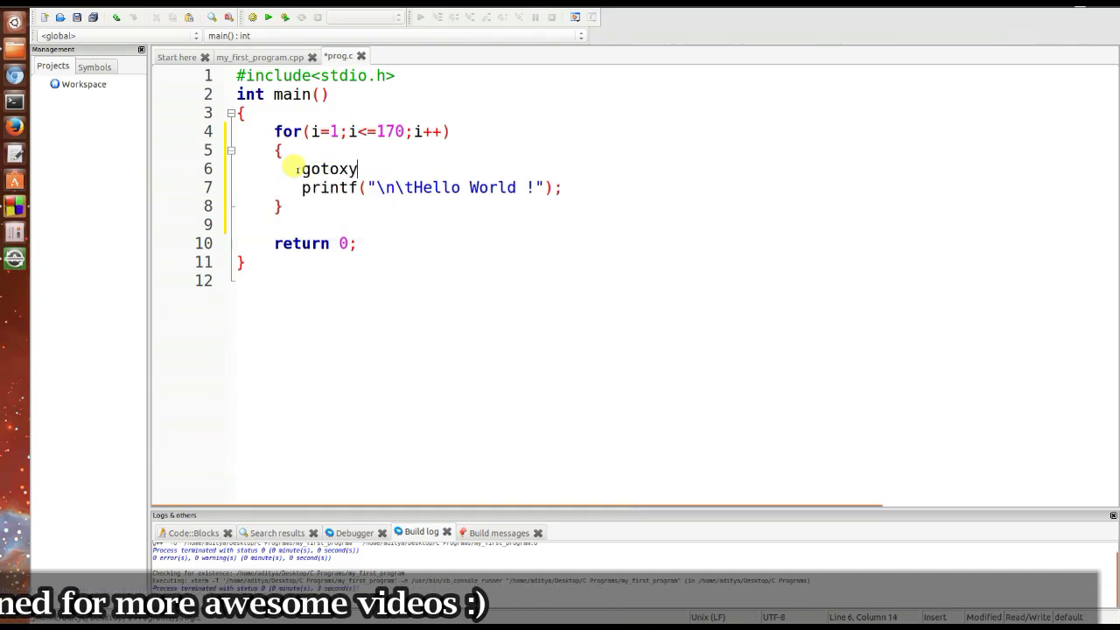
text(()
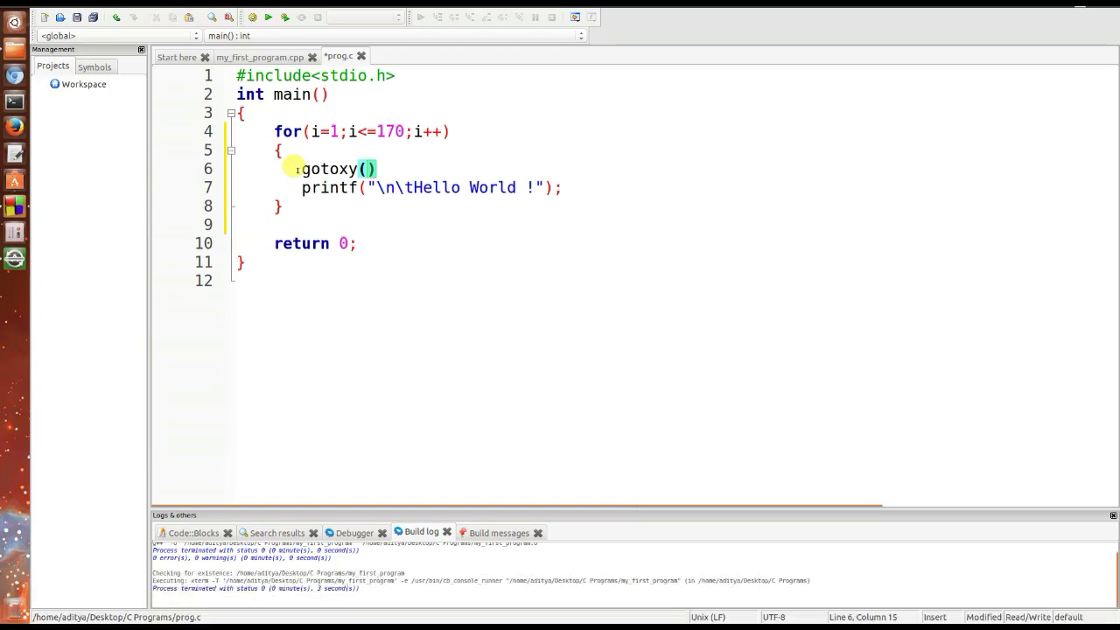
text(30+i,)
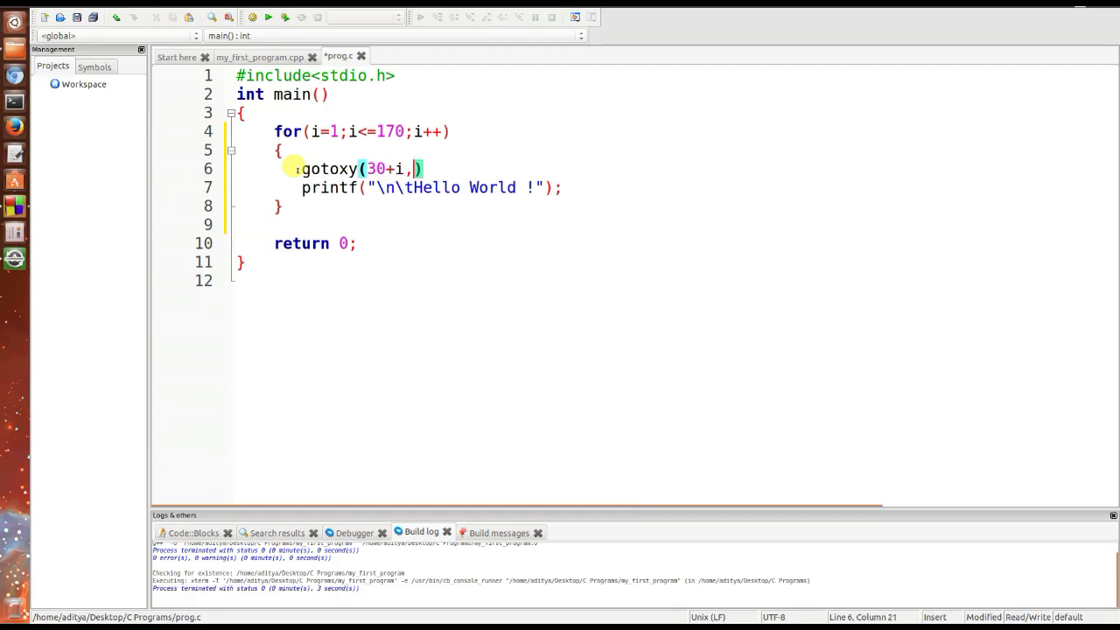
text(30)
key(BackSpace)
key(BackSpace)
text(10)
text(i);)
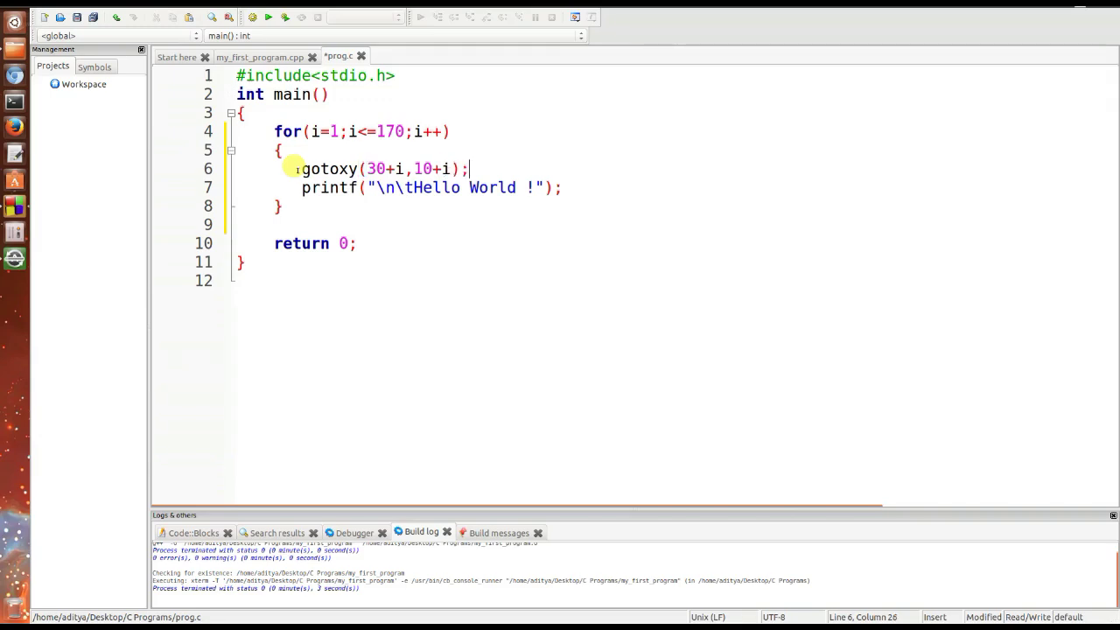
Change the second argument of the gotoxy call to 10
key(Left)
key(Left)
key(BackSpace)
key(BackSpace)
key(BackSpace)
key(BackSpace)
text(10)
Remove the blank line between the loop's closing brace and return 0;
key(Down)
key(Down)
key(Down)
key(Delete)
key(Delete)
key(Delete)
key(Delete)
key(Delete)
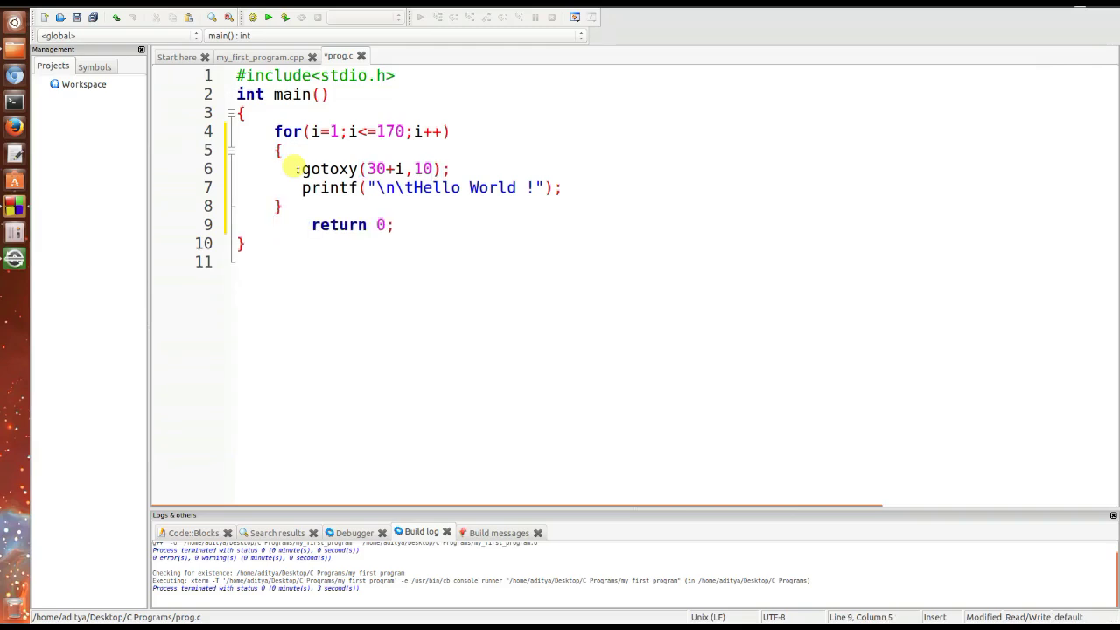
Realign return 0; with the loop's closing brace, and build and run prog.c
key(Up)
key(Up)
key(Up)
key(Up)
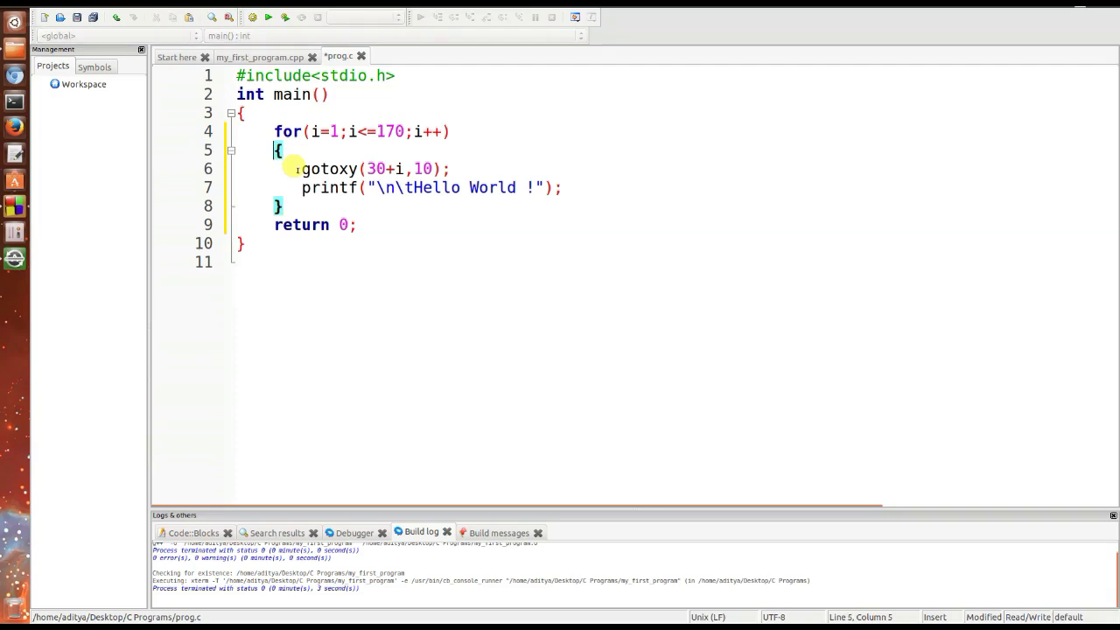
key(F9)
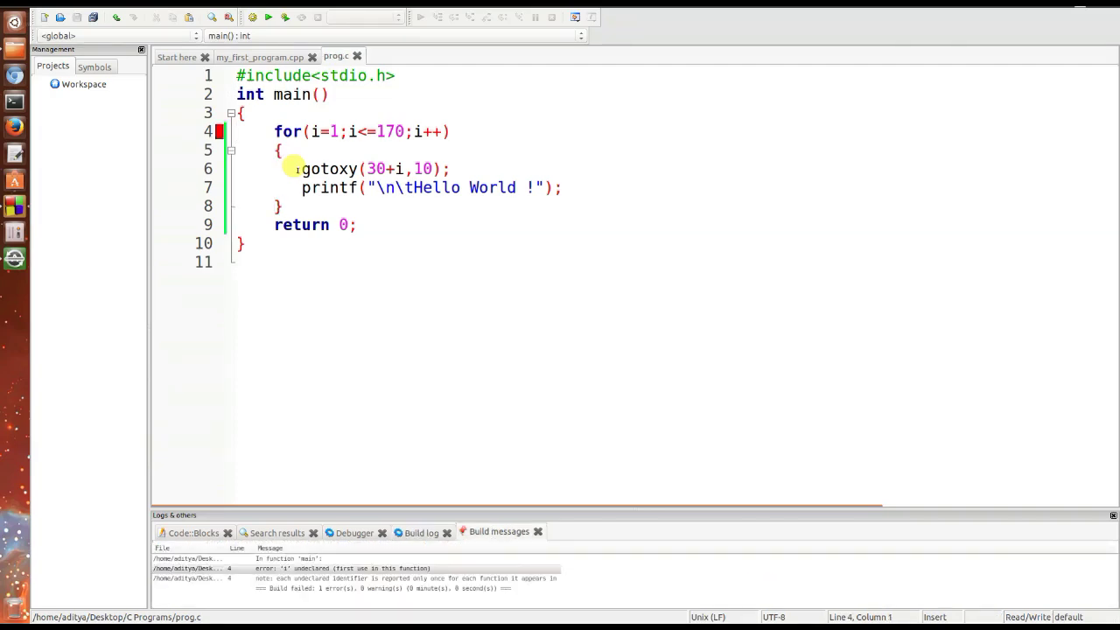
Declare int i; on a new line above the for loop, and build and run prog.c again
key(Home)
key(Return)
key(Up)
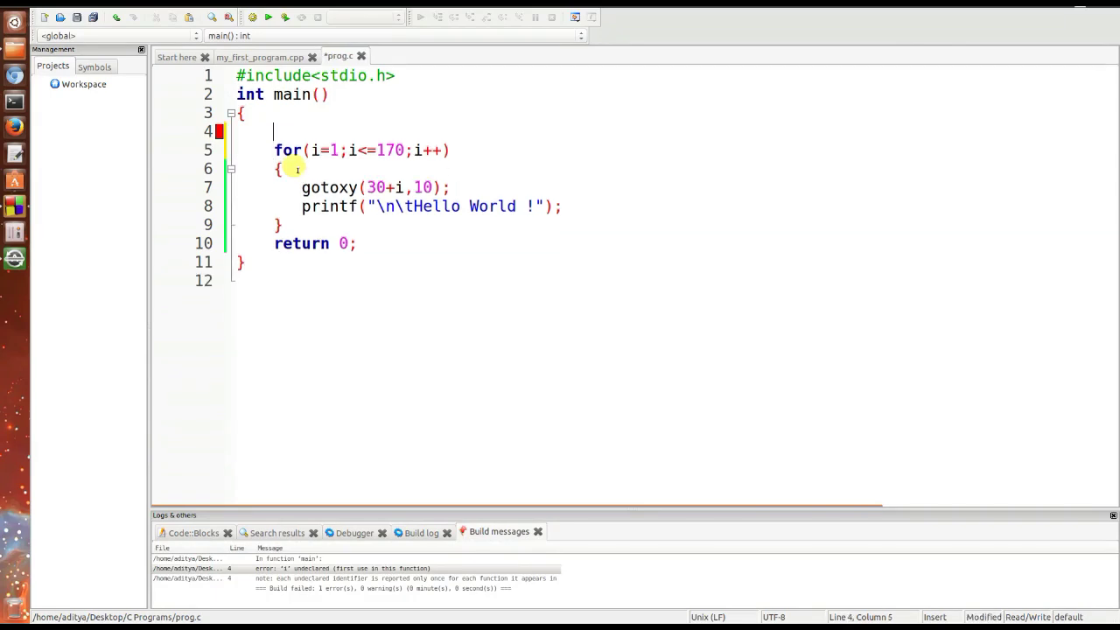
text(int i;)
key(F9)
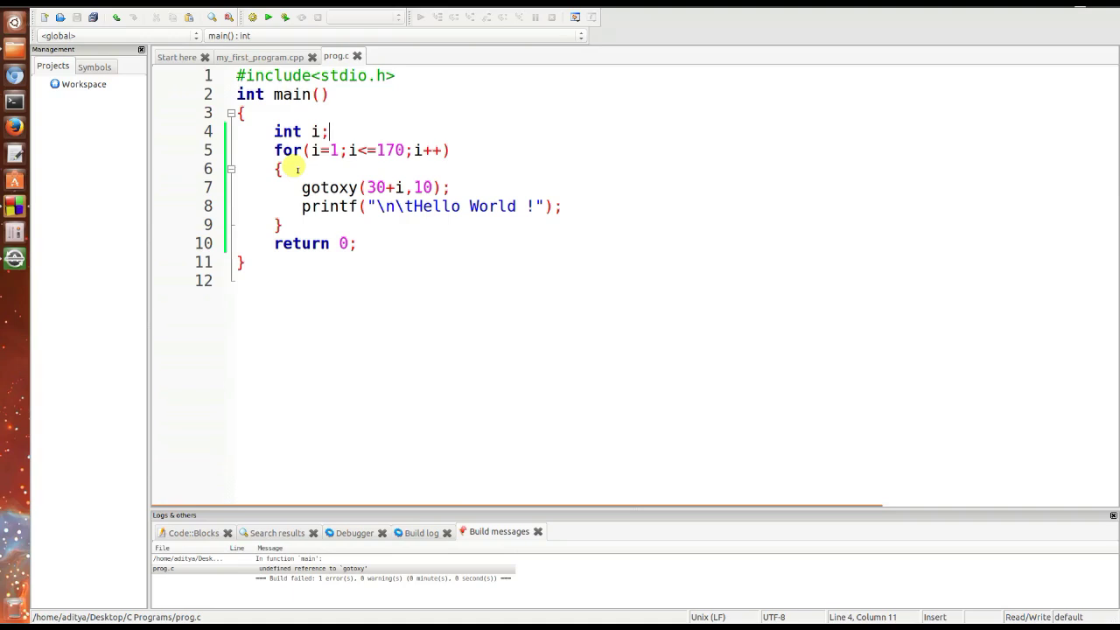
Add #include<conio.h> below the stdio.h include and build prog.c
click(398, 73)
key(Return)
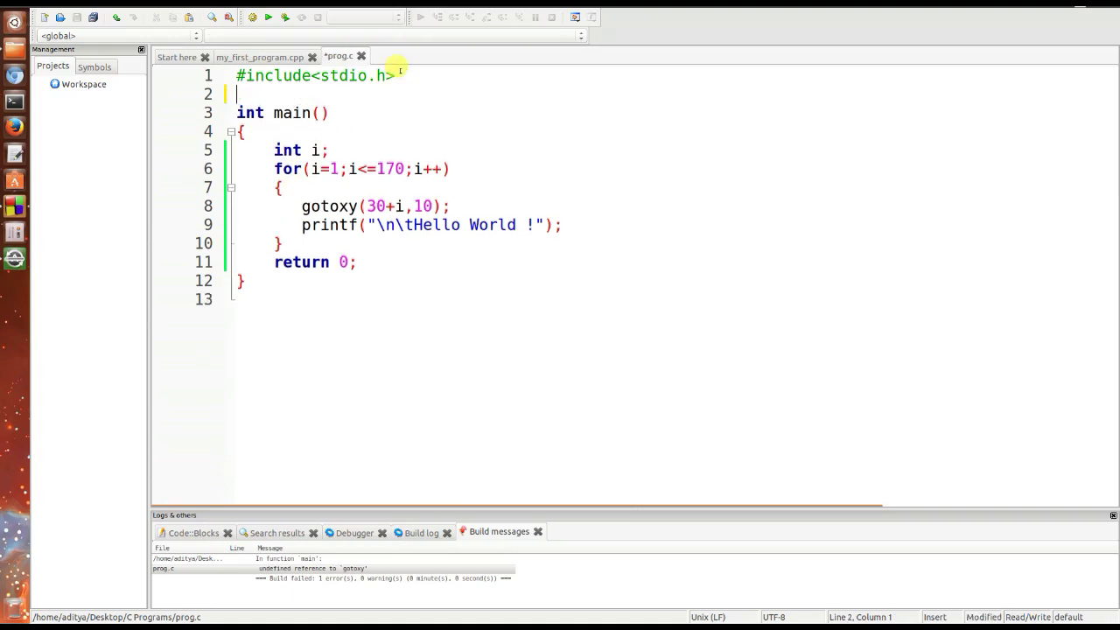
text(#includ)
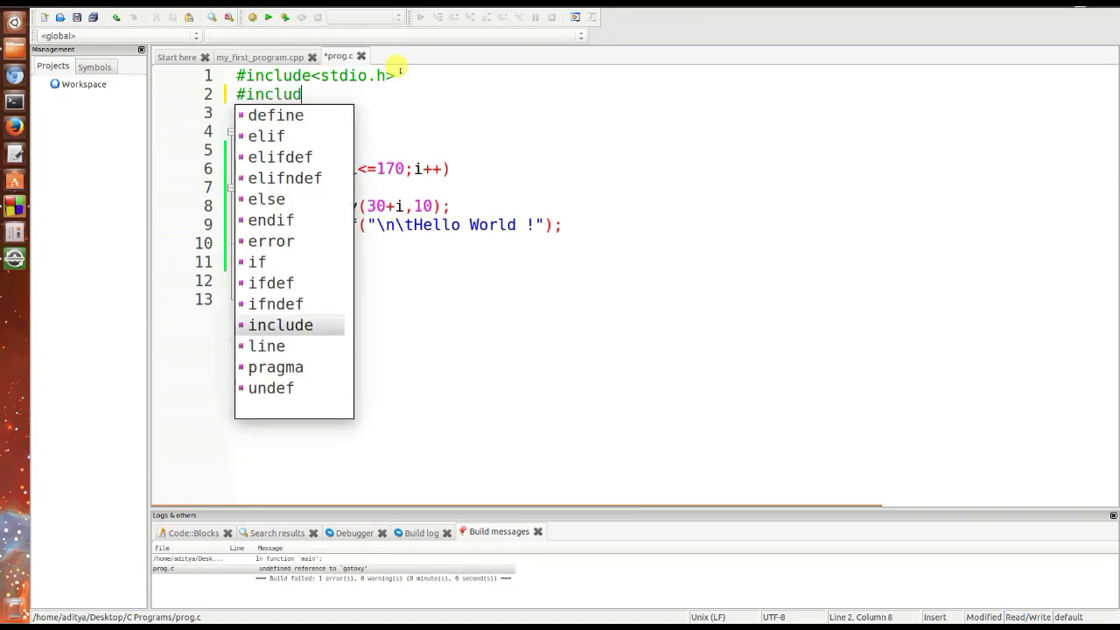
text(e<conio.g)
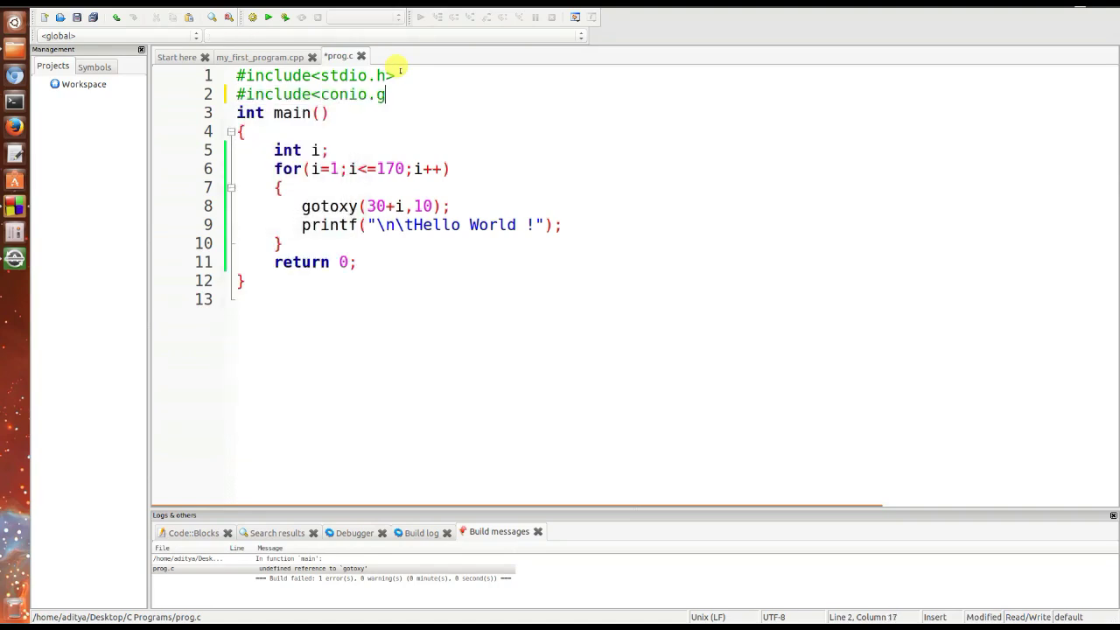
key(BackSpace)
text(h>)
key(ctrl+F9)
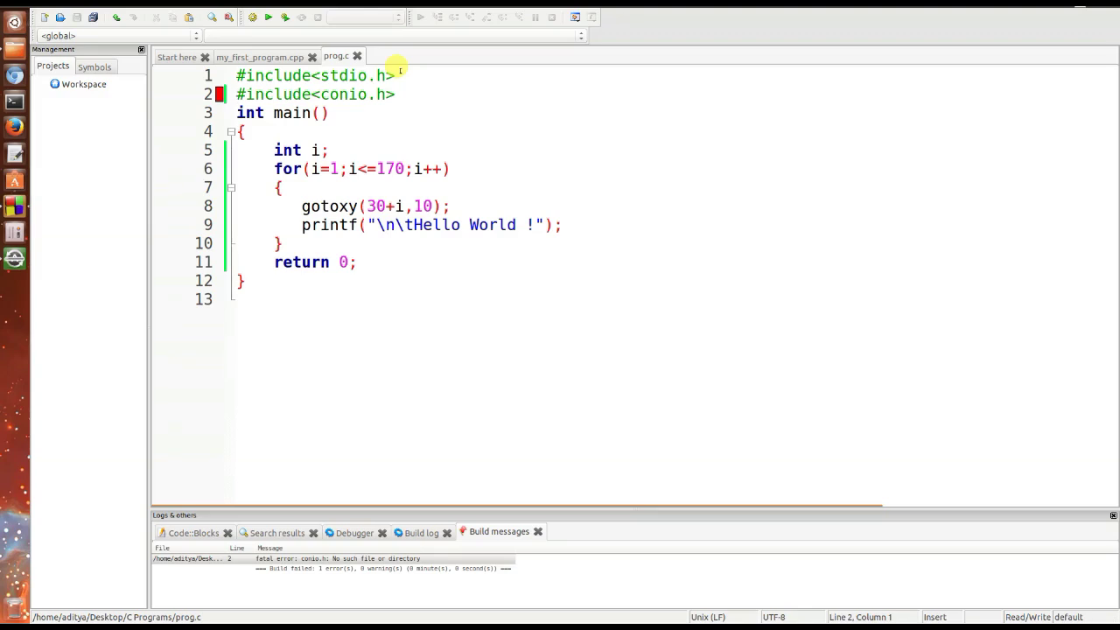
Remove the .h extension from the conio include on line 2 and rebuild prog.c
key(Right)
key(Right)
key(Right)
key(Right)
key(Right)
key(Right)
key(Right)
key(Right)
key(Right)
key(Right)
key(Right)
key(Right)
key(Right)
key(Right)
key(Delete)
key(Delete)
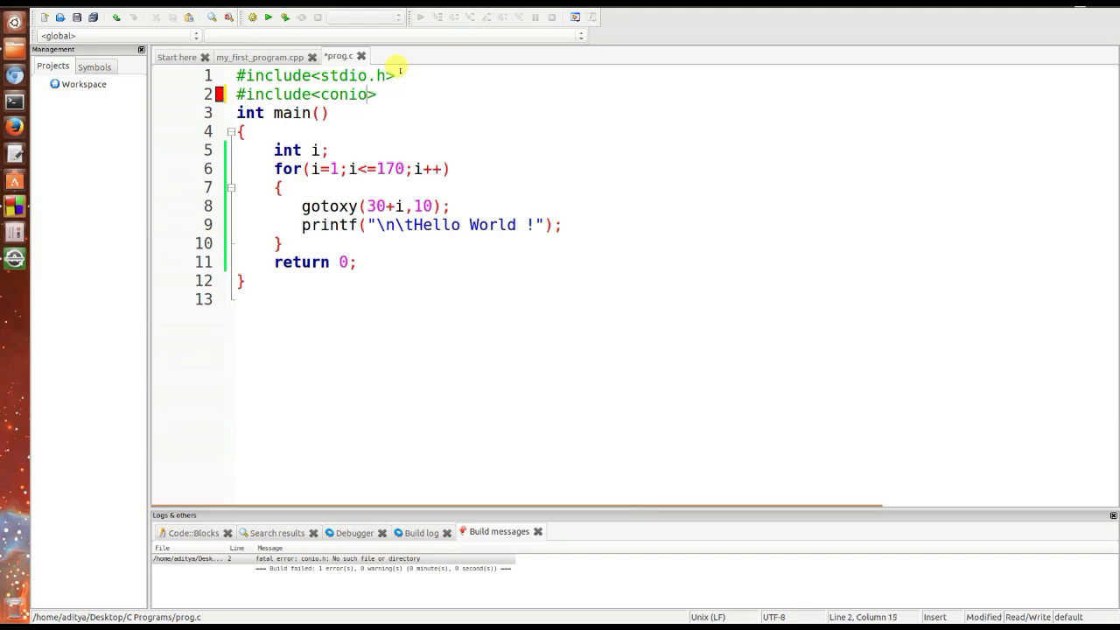
key(ctrl+F9)
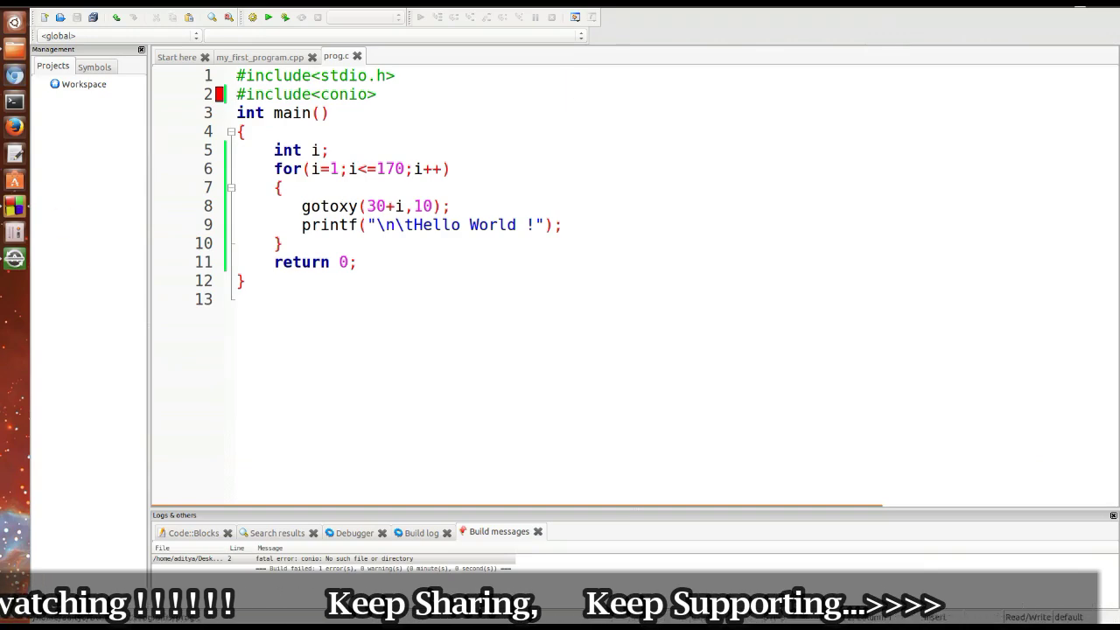
Leave the full-screen view of the Ubuntu virtual machine
click(1004, 8)
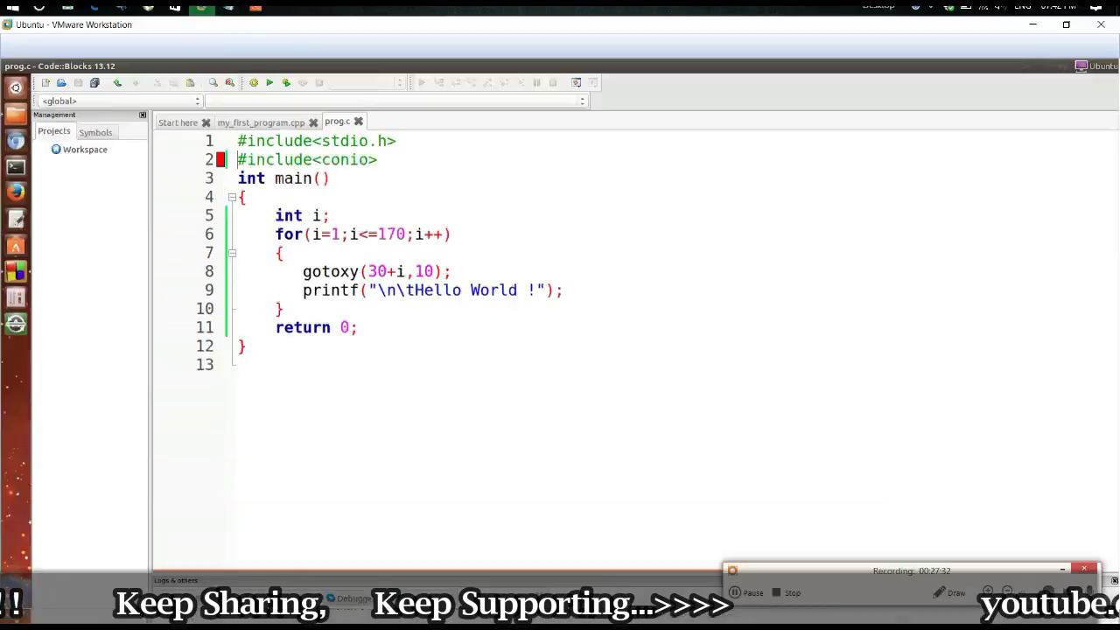